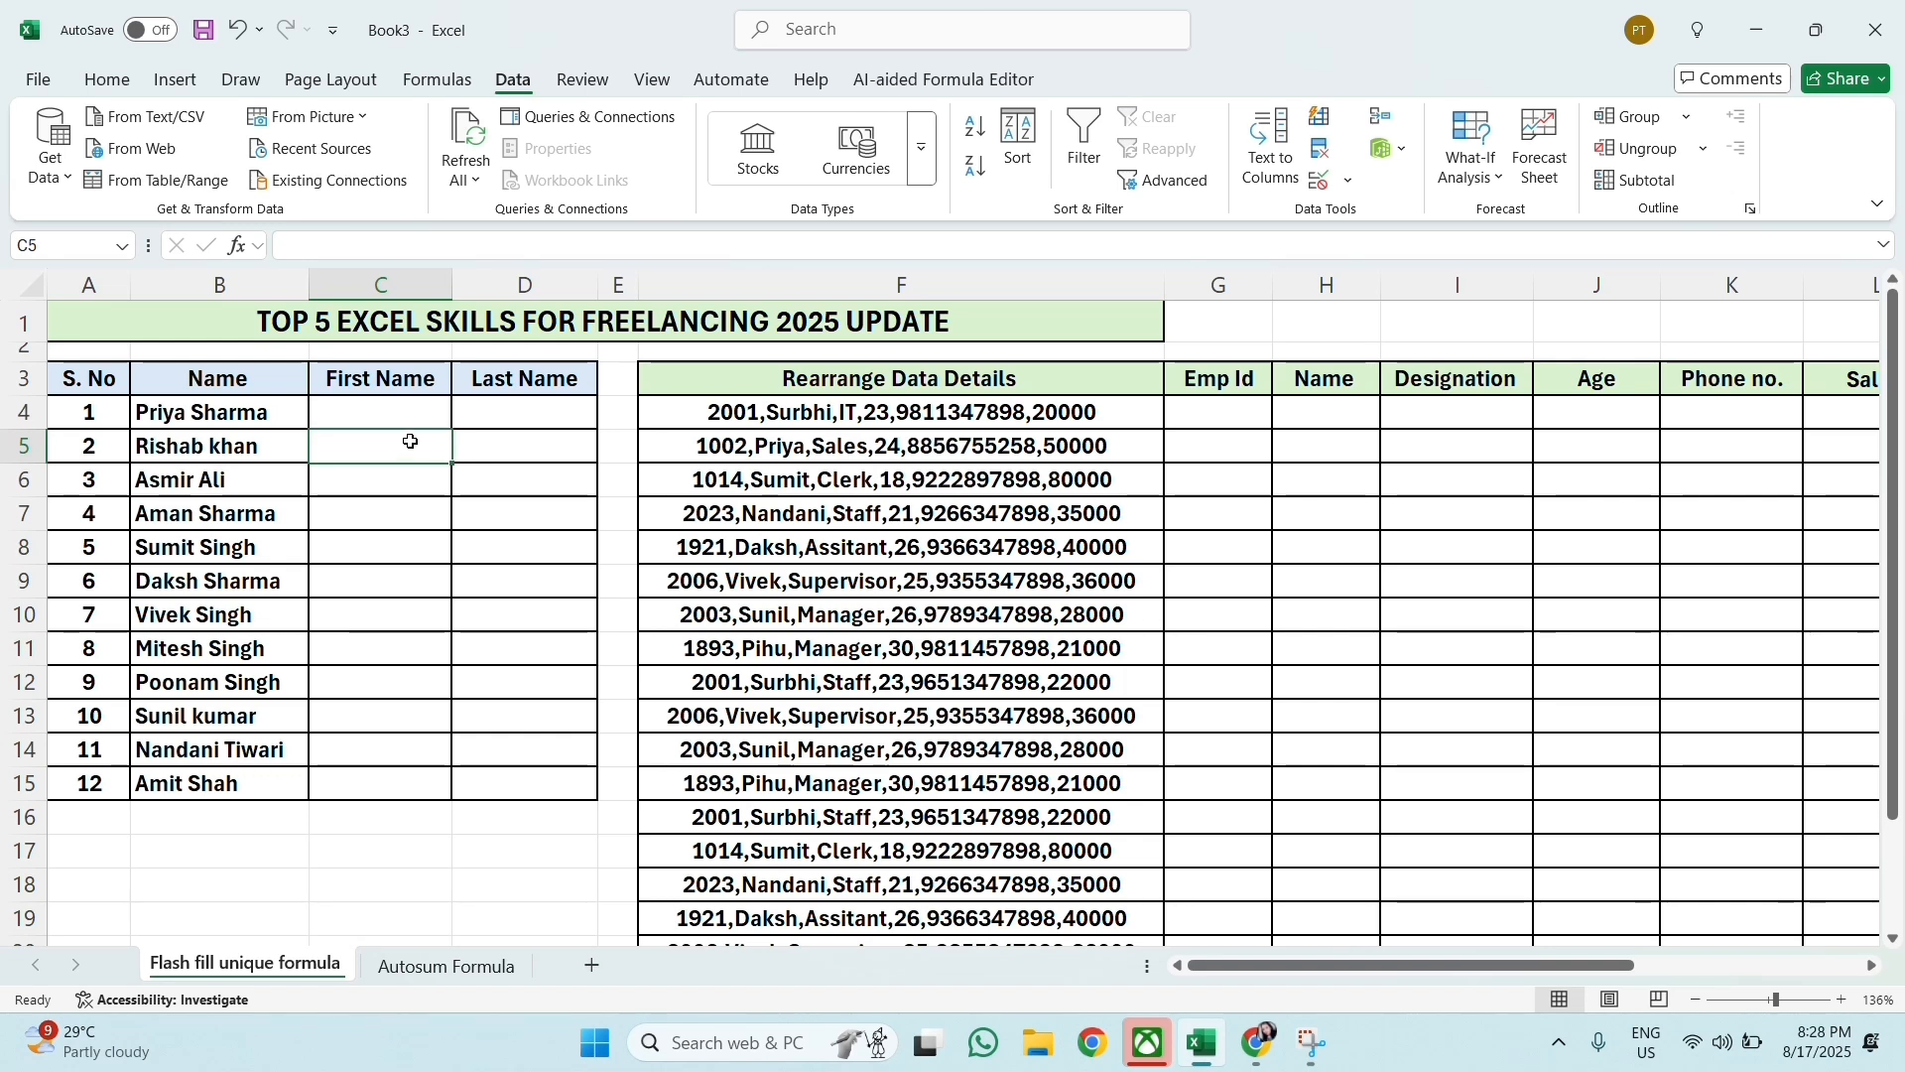
Step: Start Text to Columns on the full names in B4:B15 as delimited data, using Space instead of Comma as a delimiter
drag(208, 412, 228, 784)
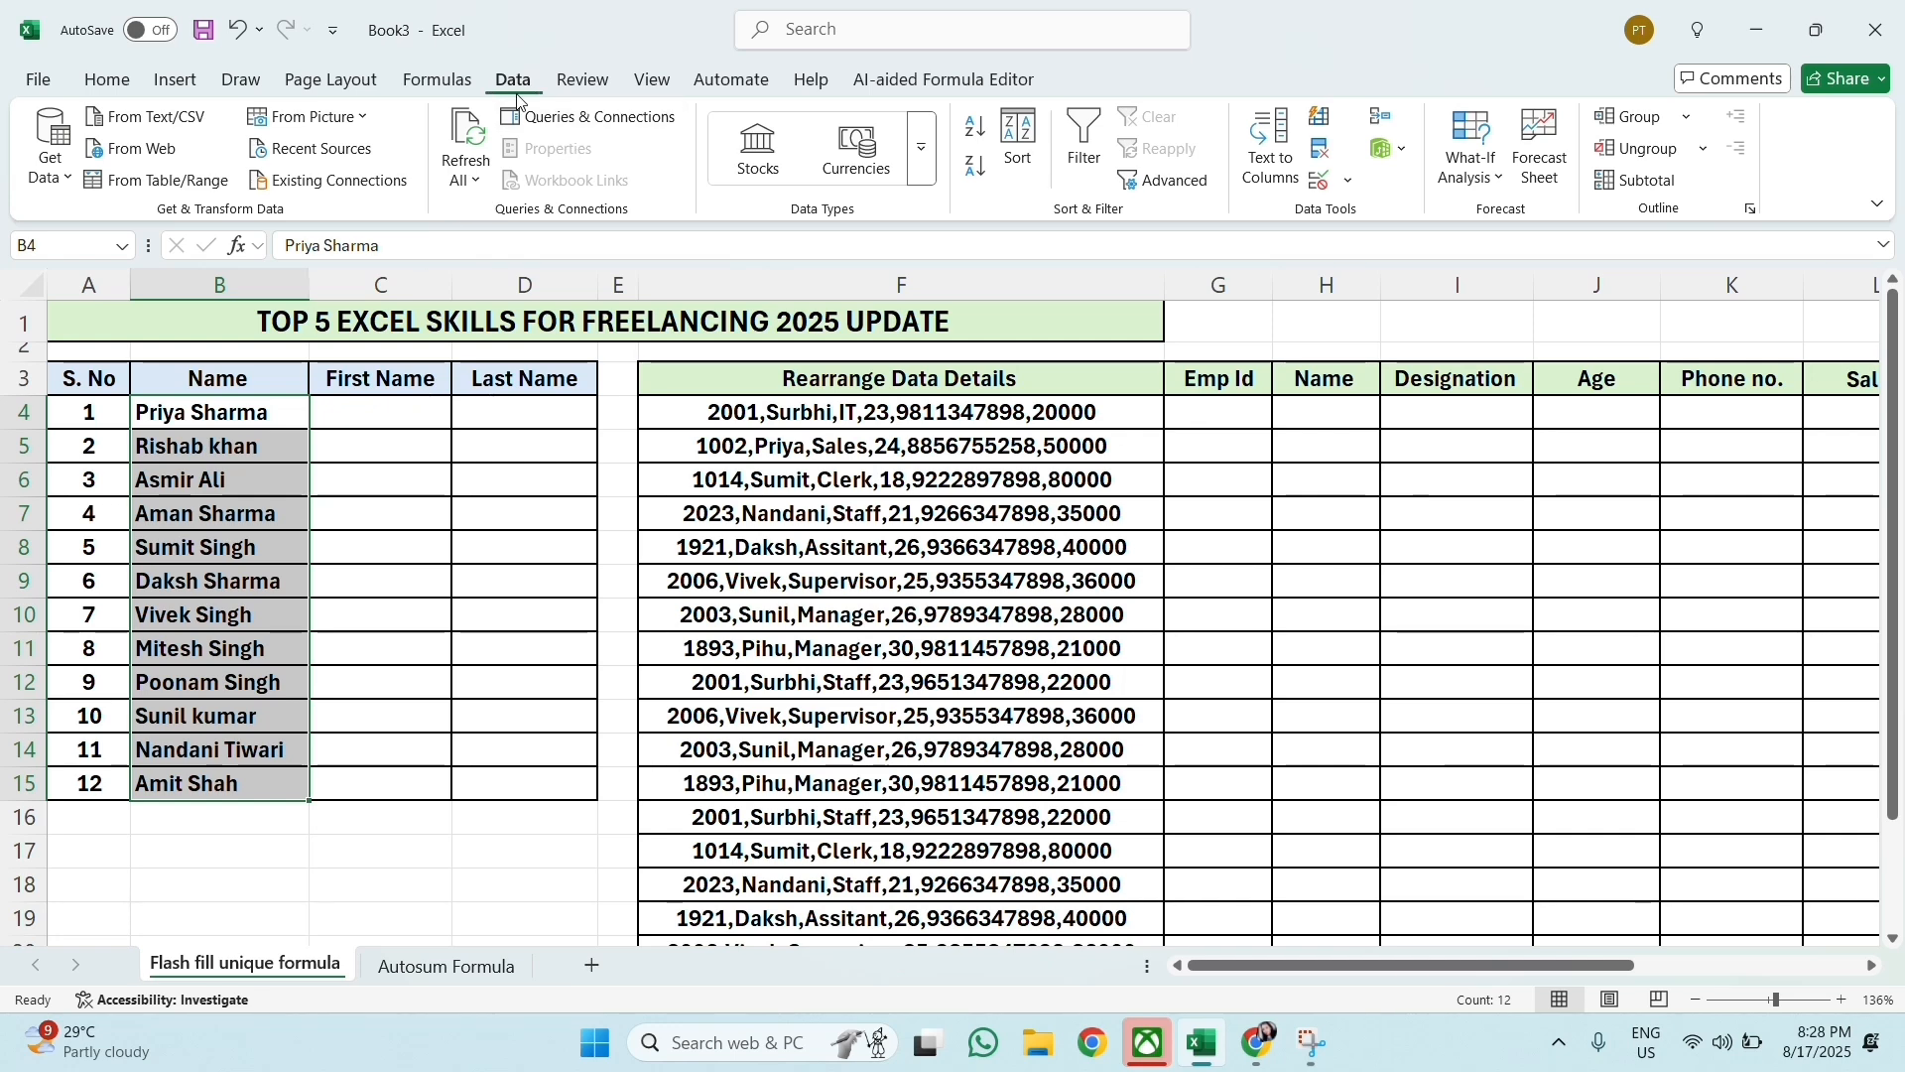
click(1257, 151)
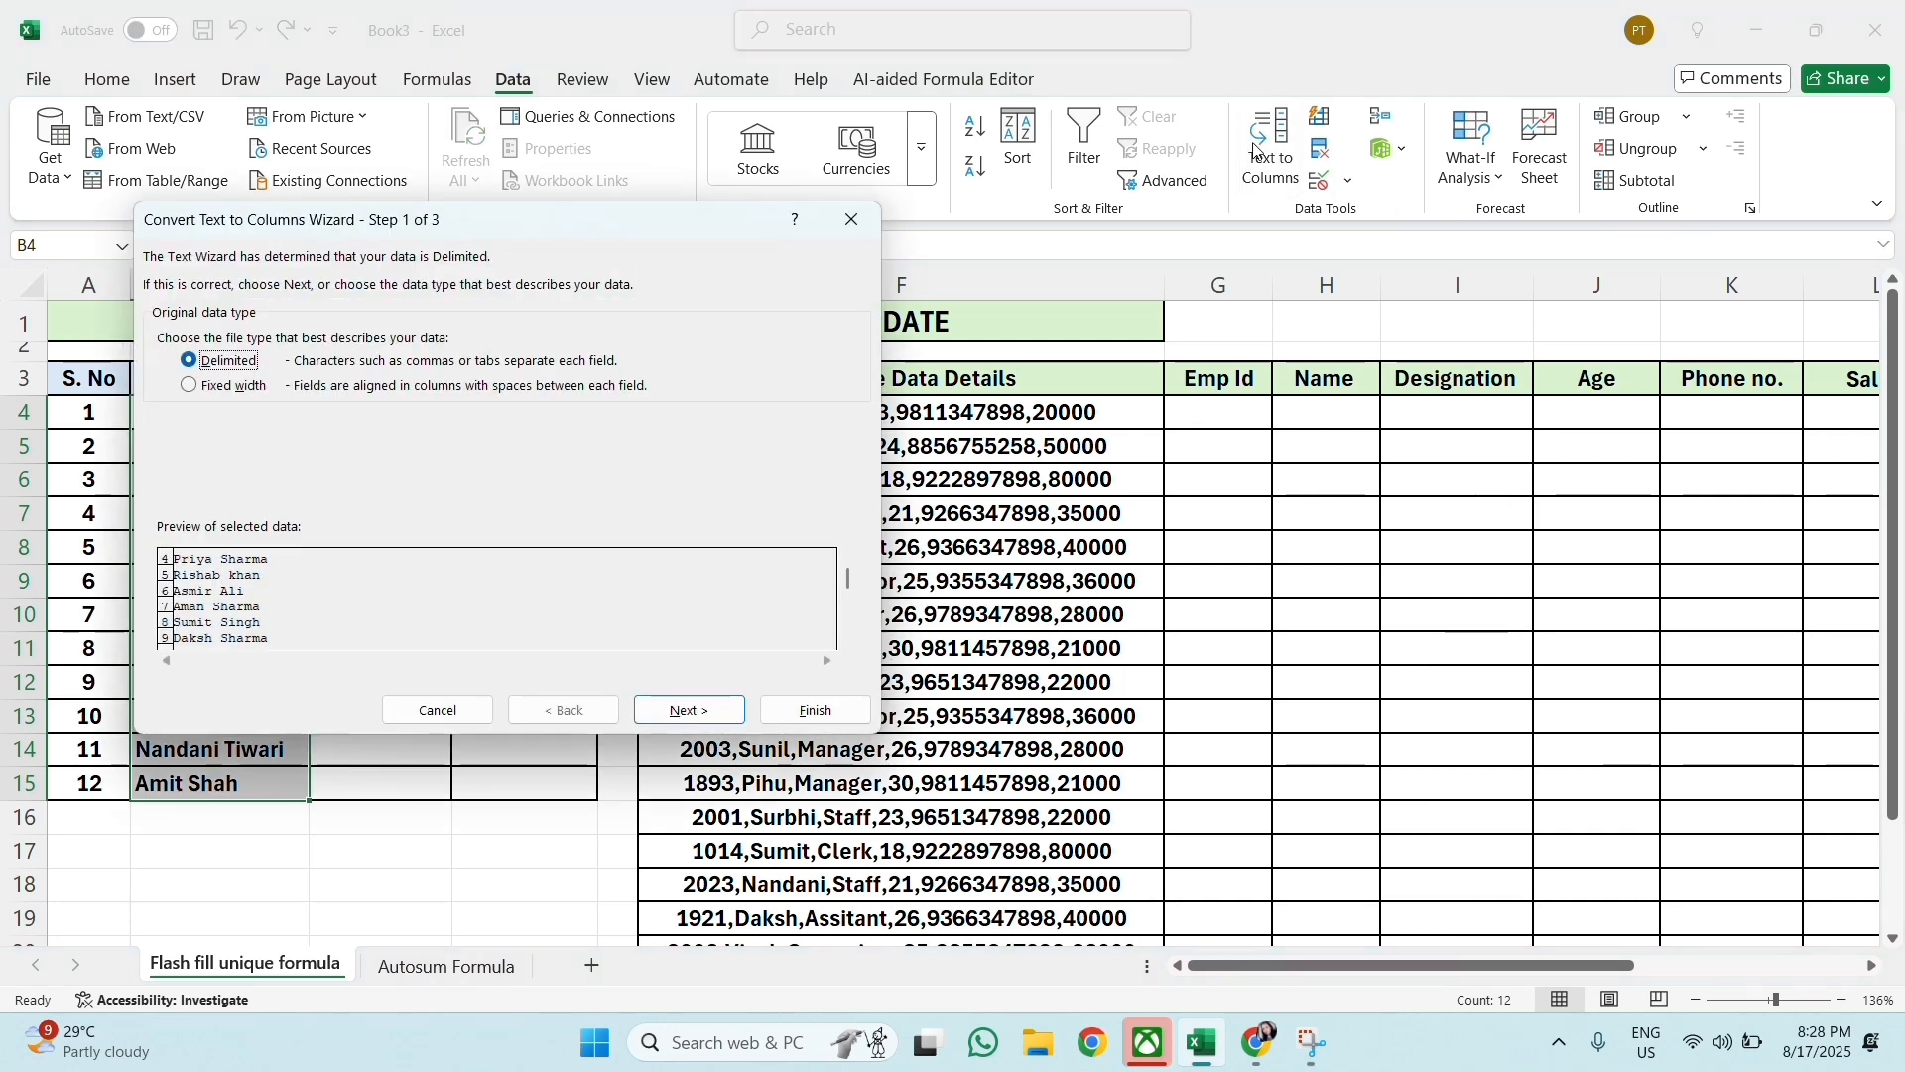
drag(700, 221, 1132, 186)
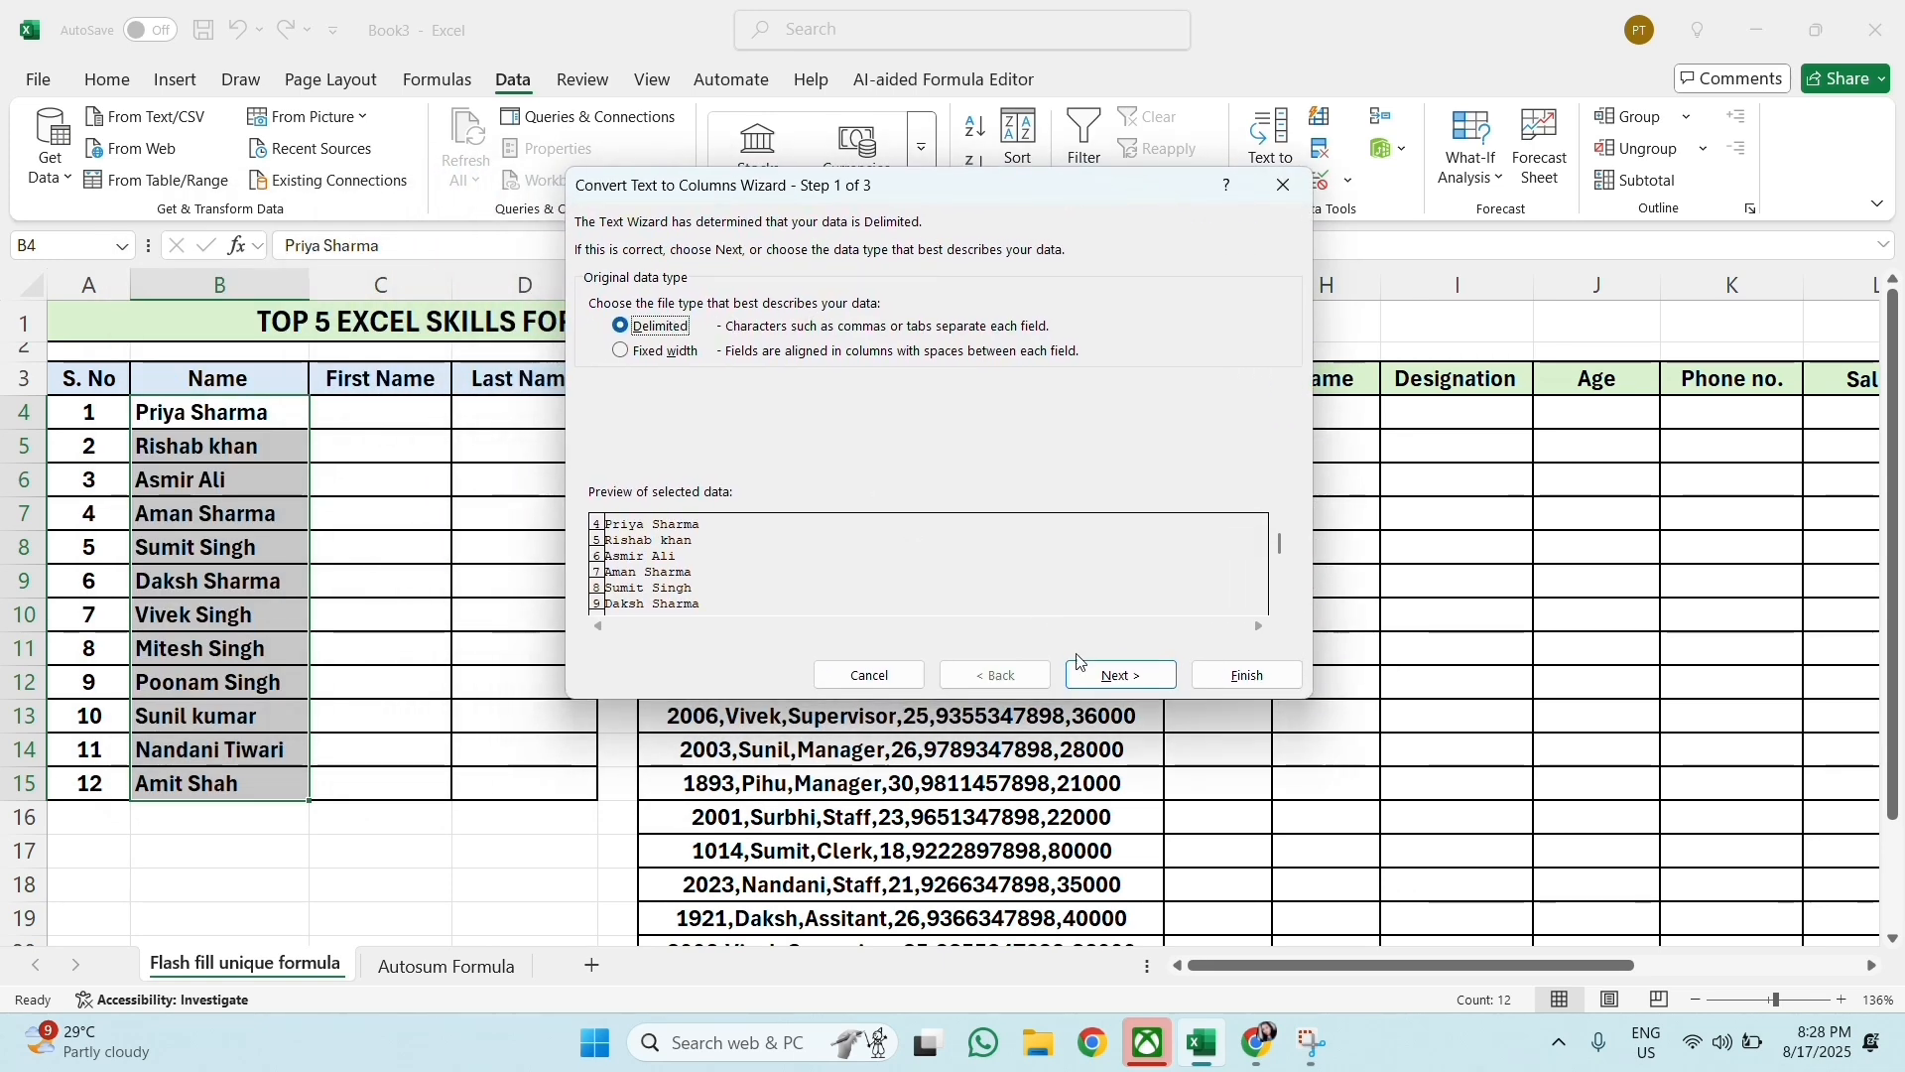
click(1113, 678)
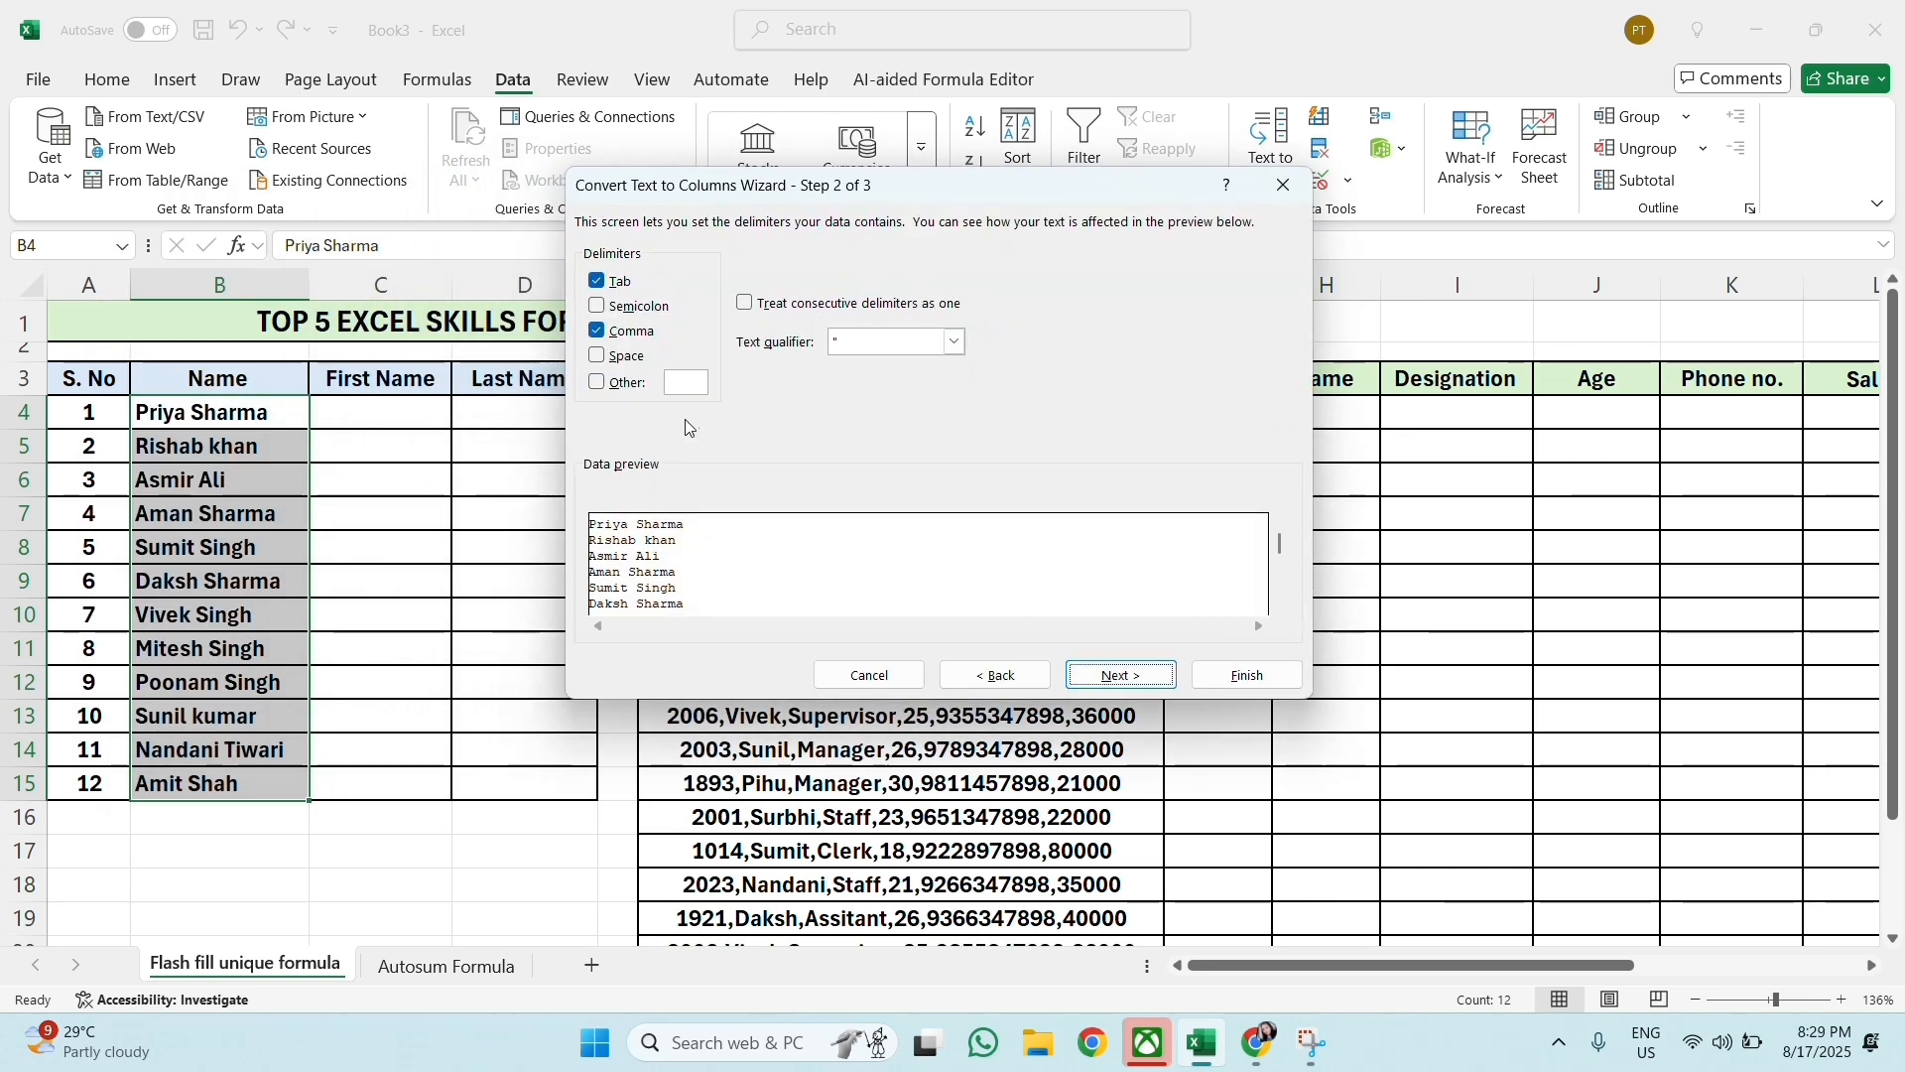
click(596, 330)
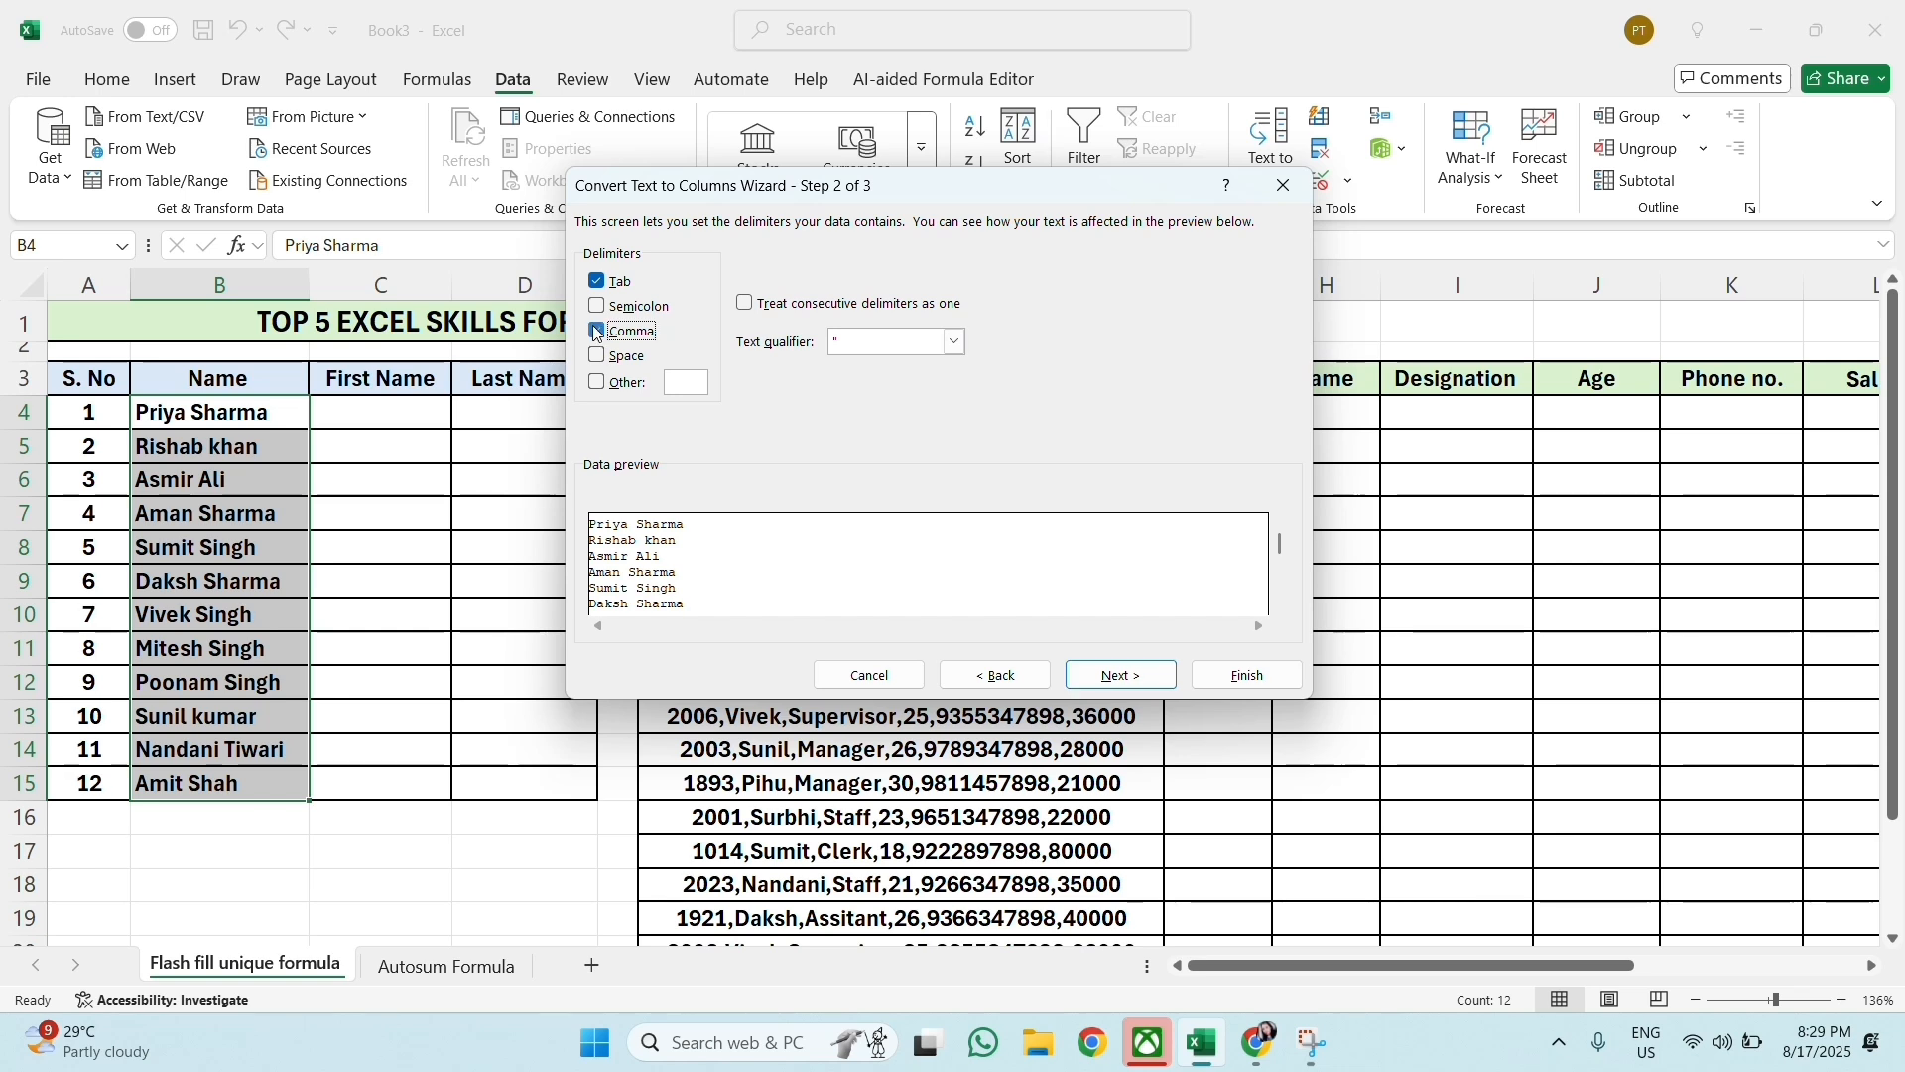
click(597, 356)
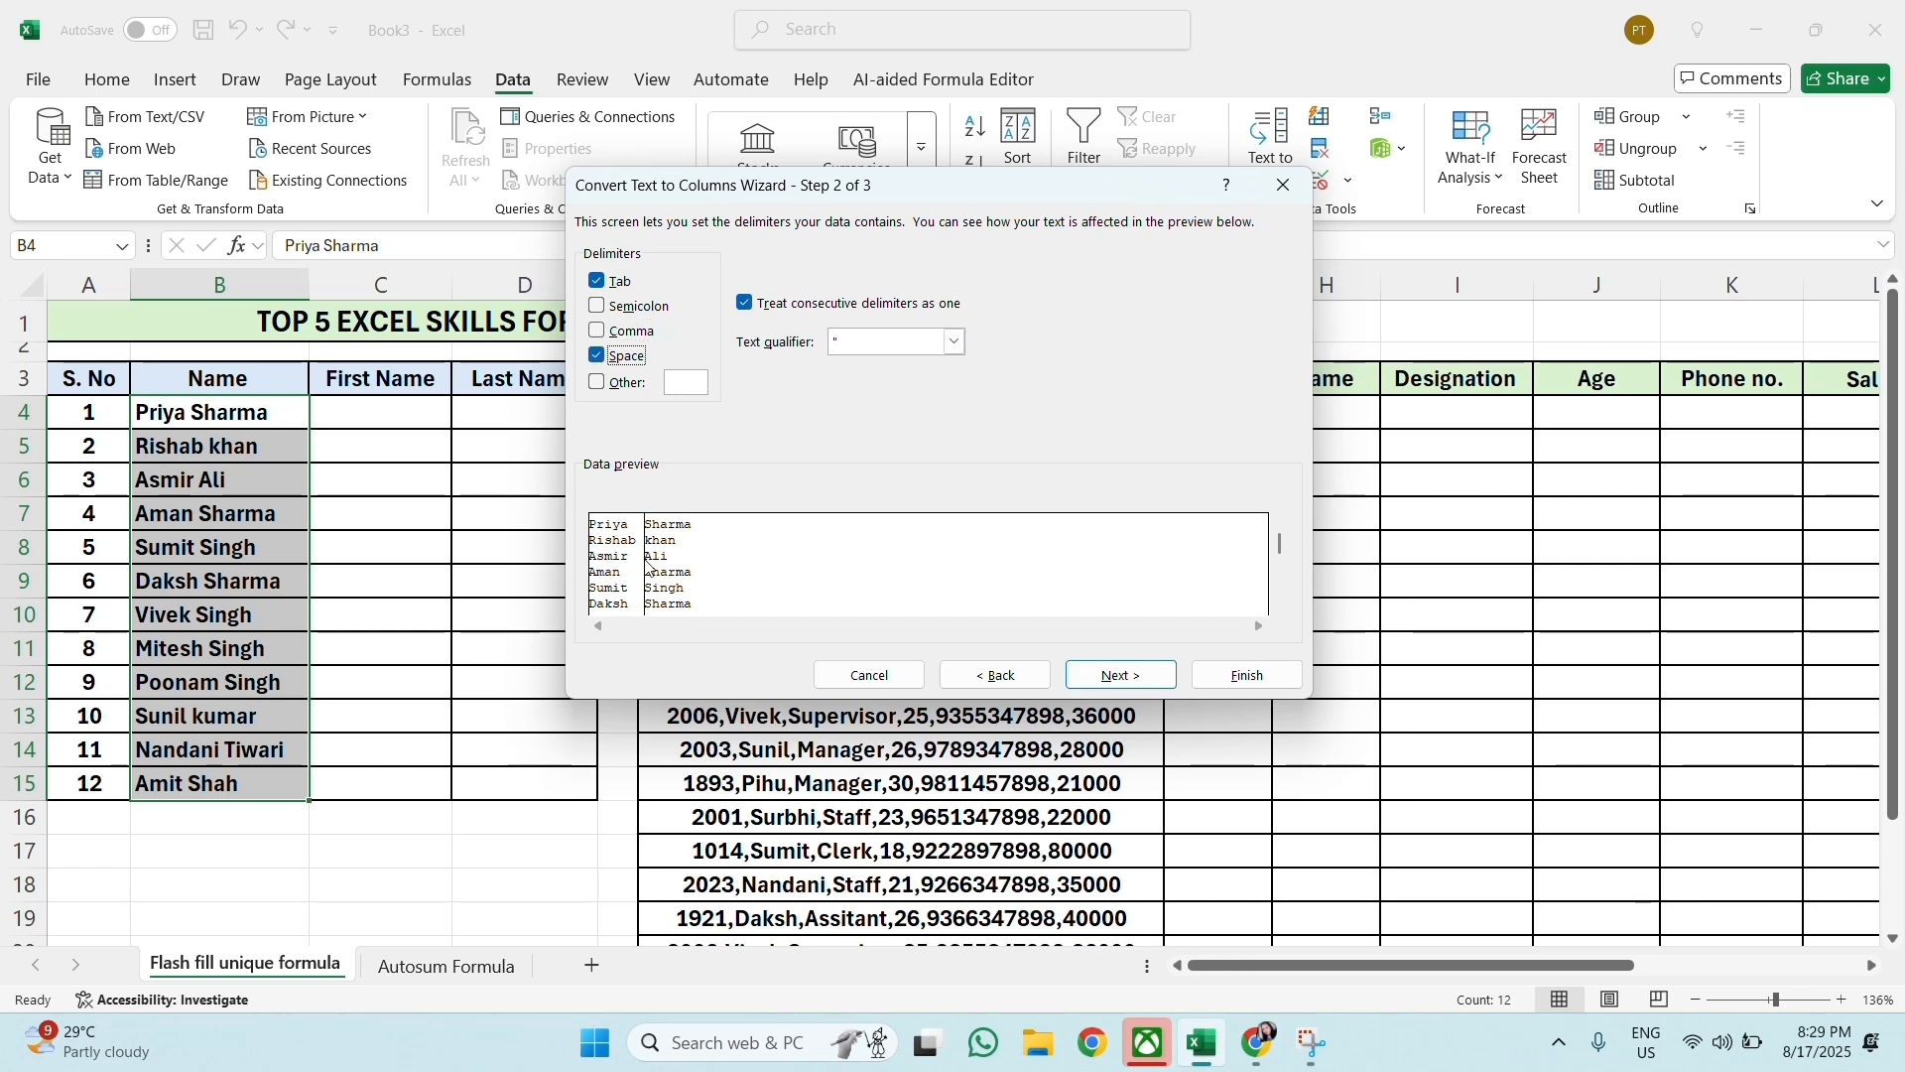
click(1123, 679)
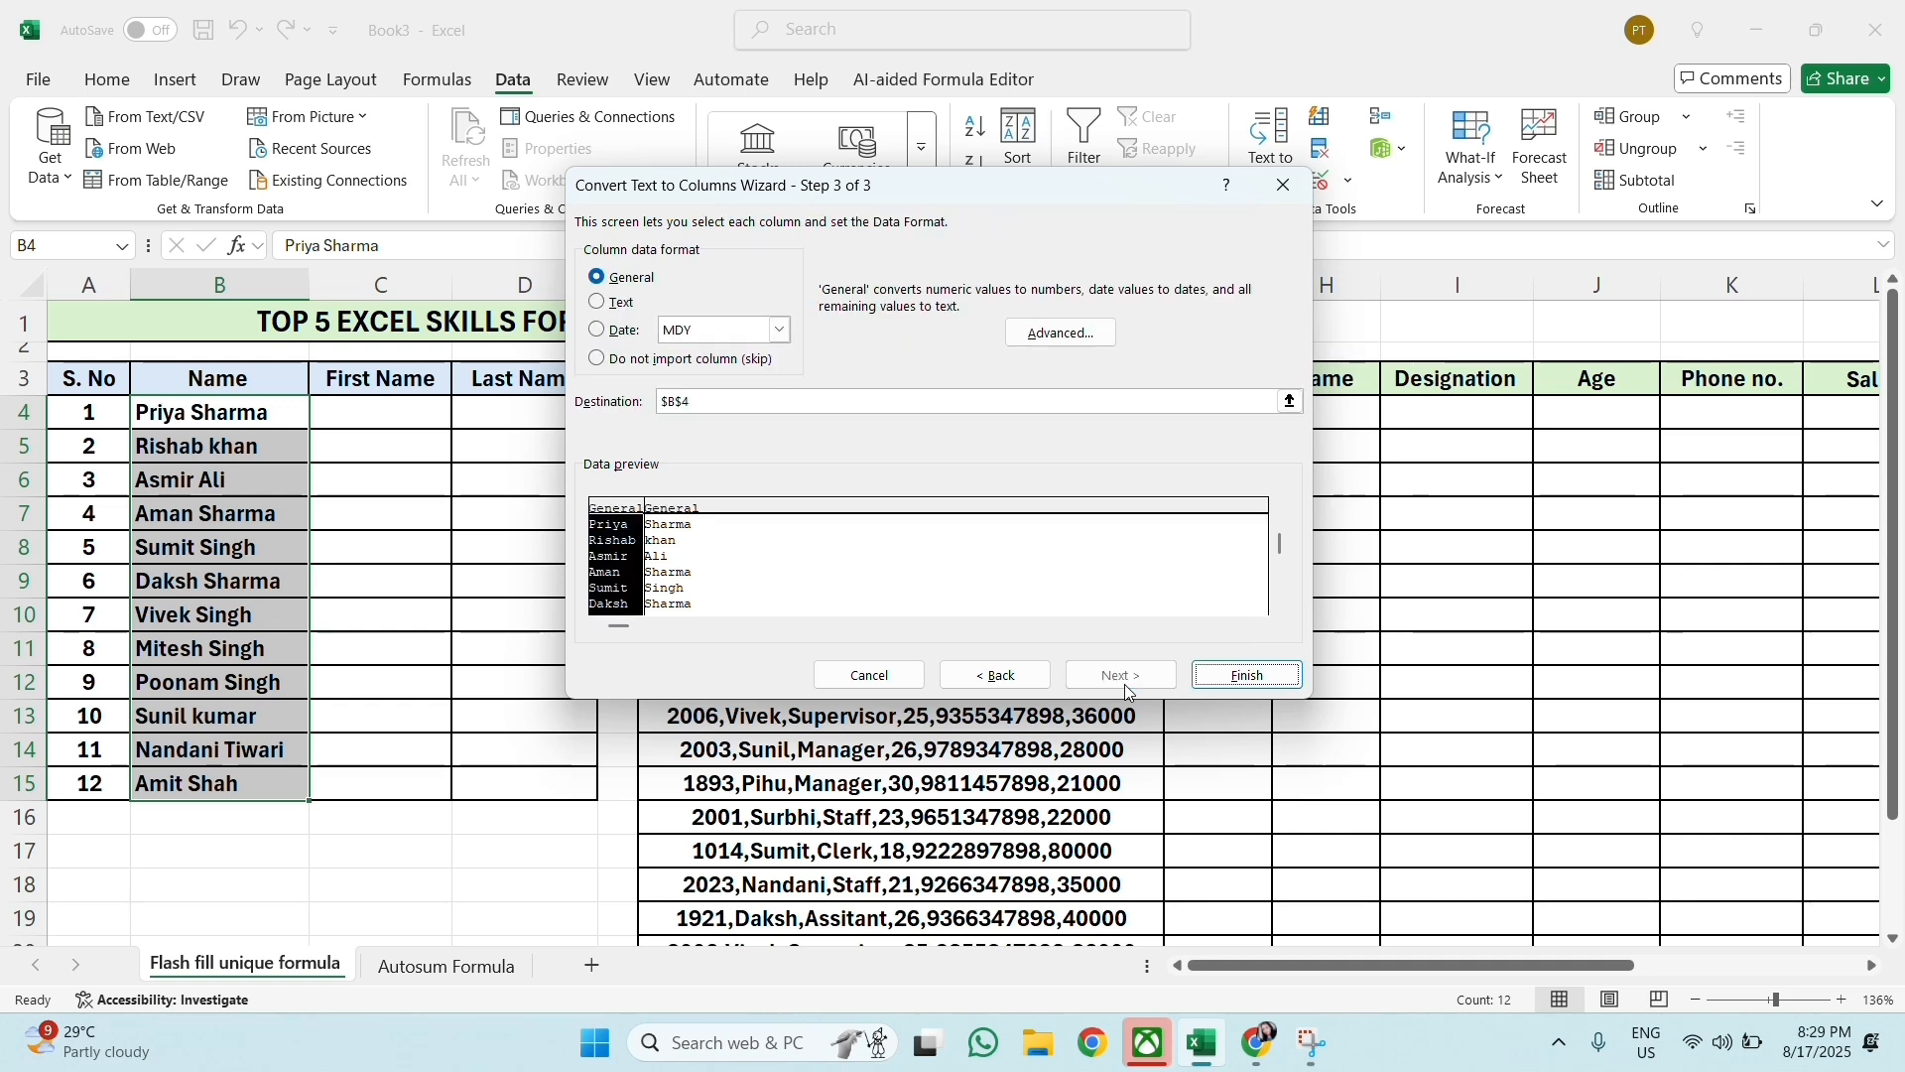
Step: Set the destination of the split names to $C$4 and finish the conversion
click(698, 397)
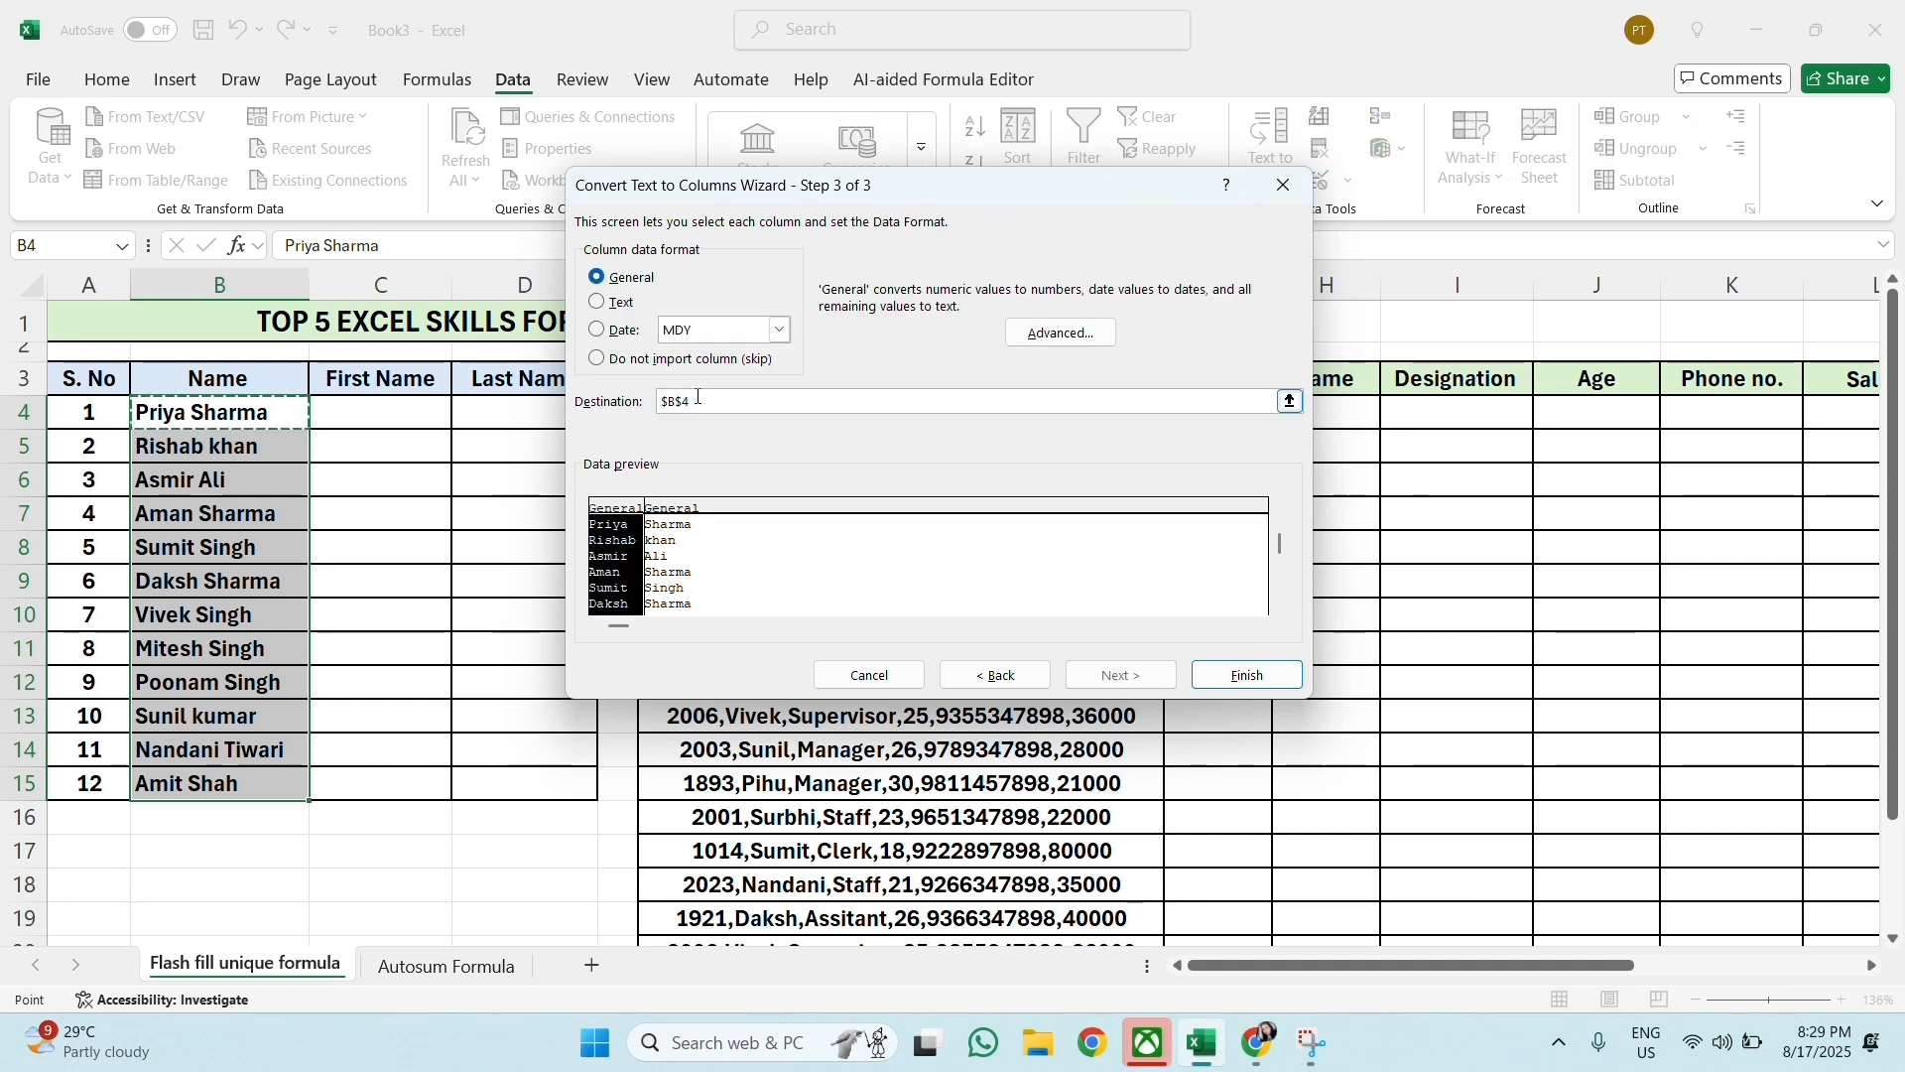
click(418, 412)
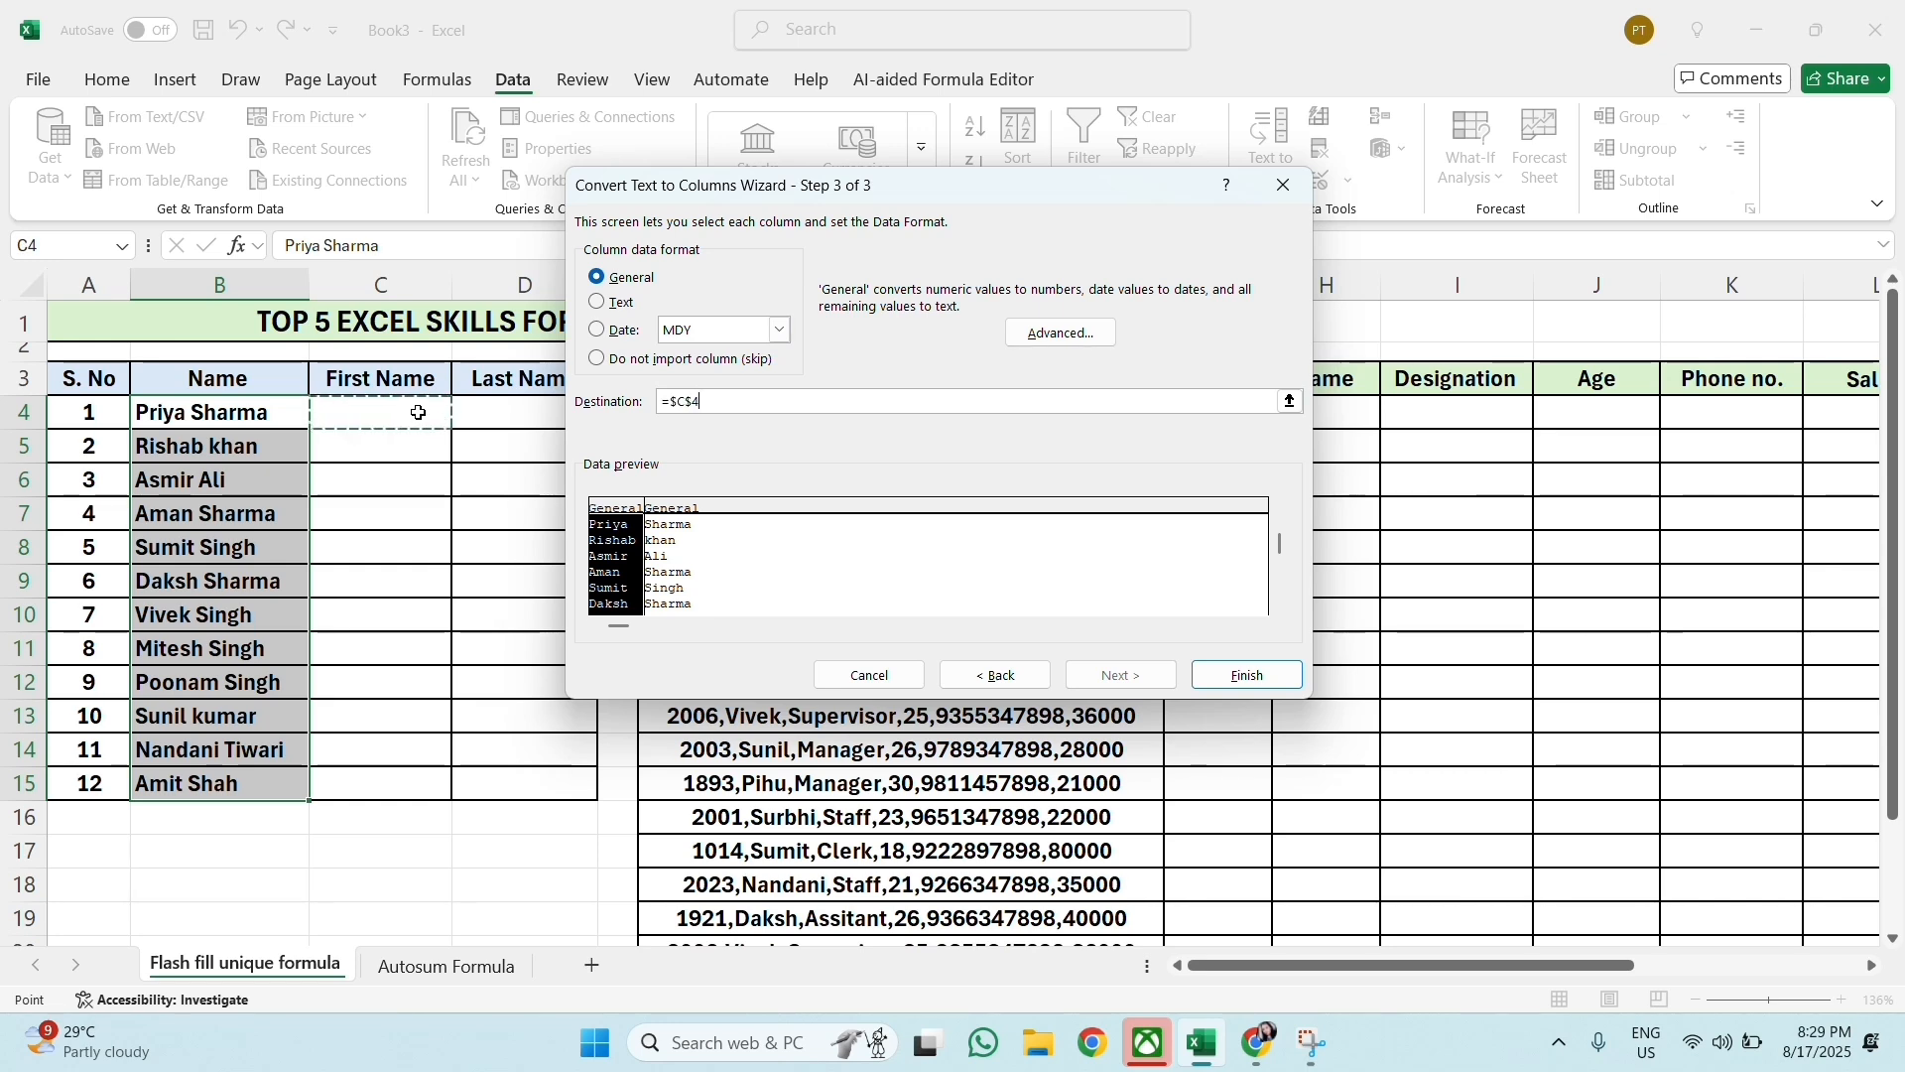
click(1245, 683)
click(918, 583)
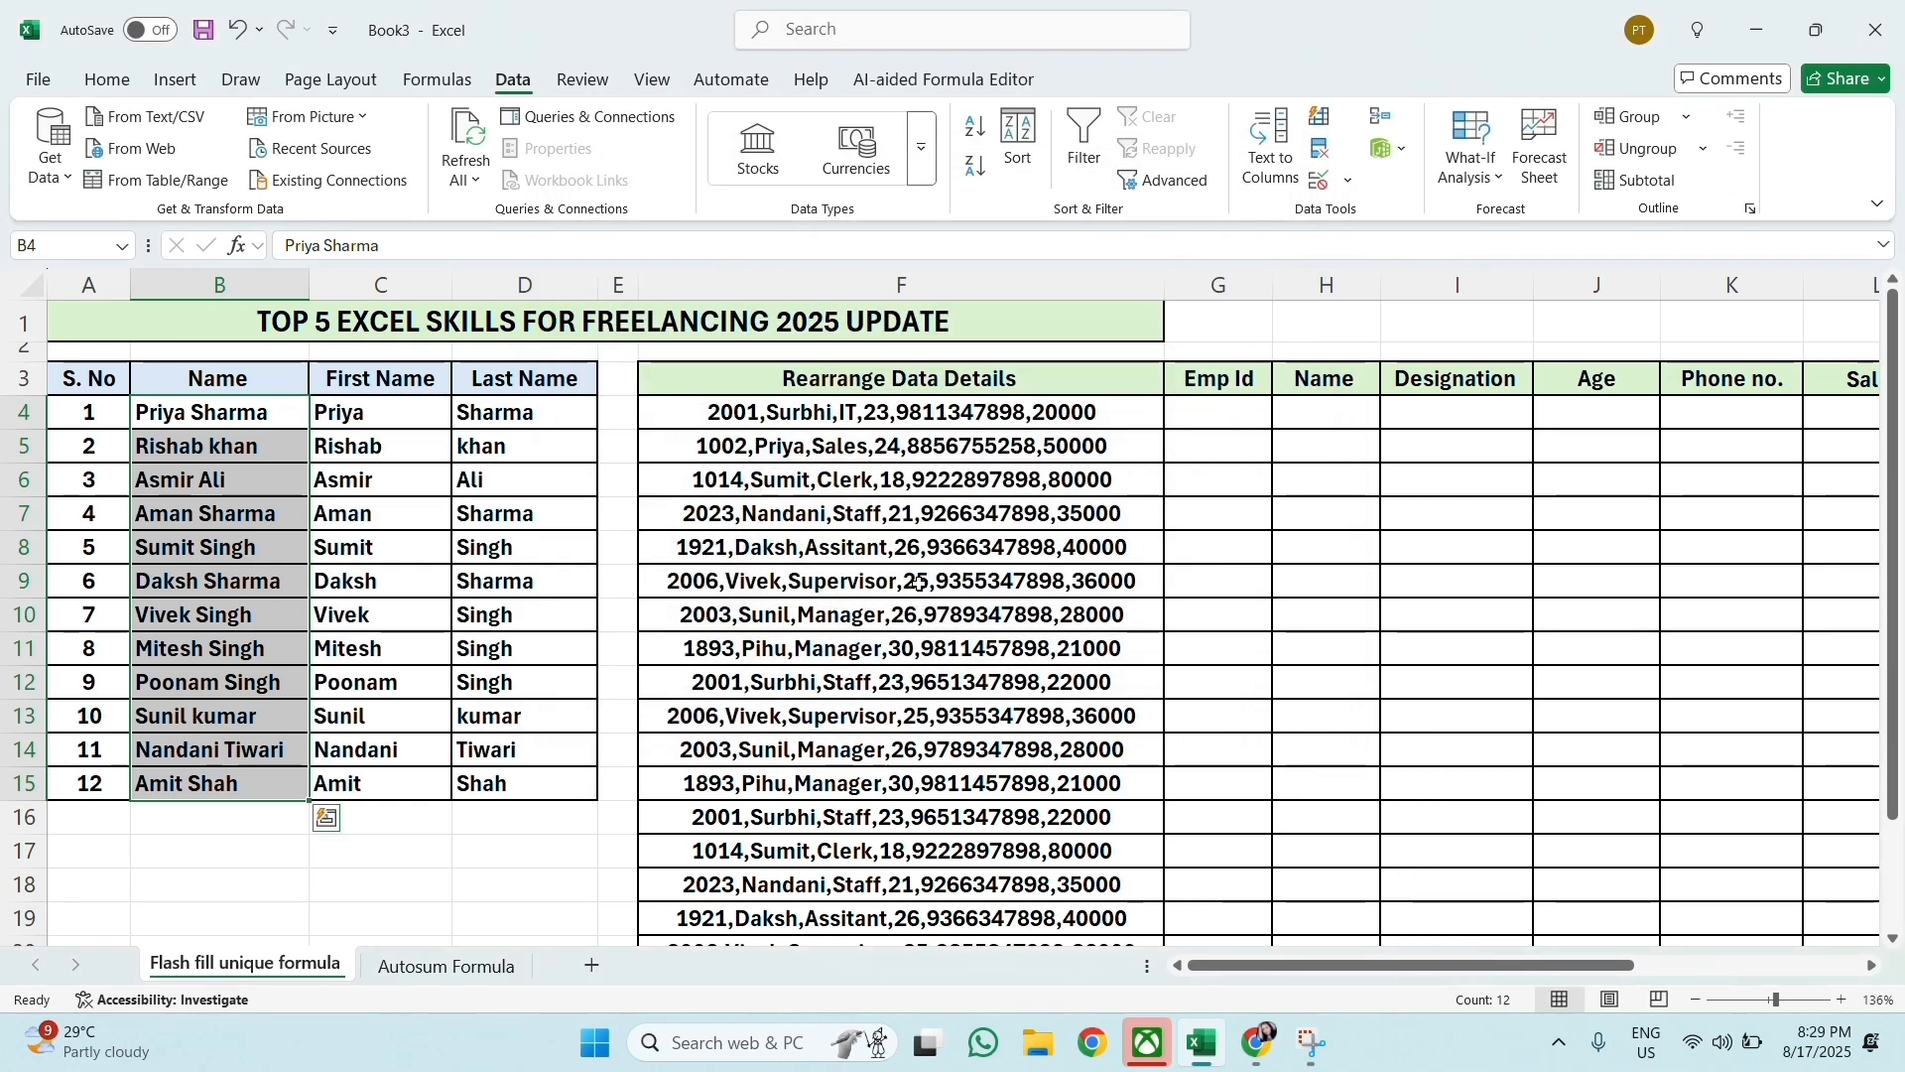
Step: Center the first and last names in C4:D15 horizontally
drag(362, 415, 540, 783)
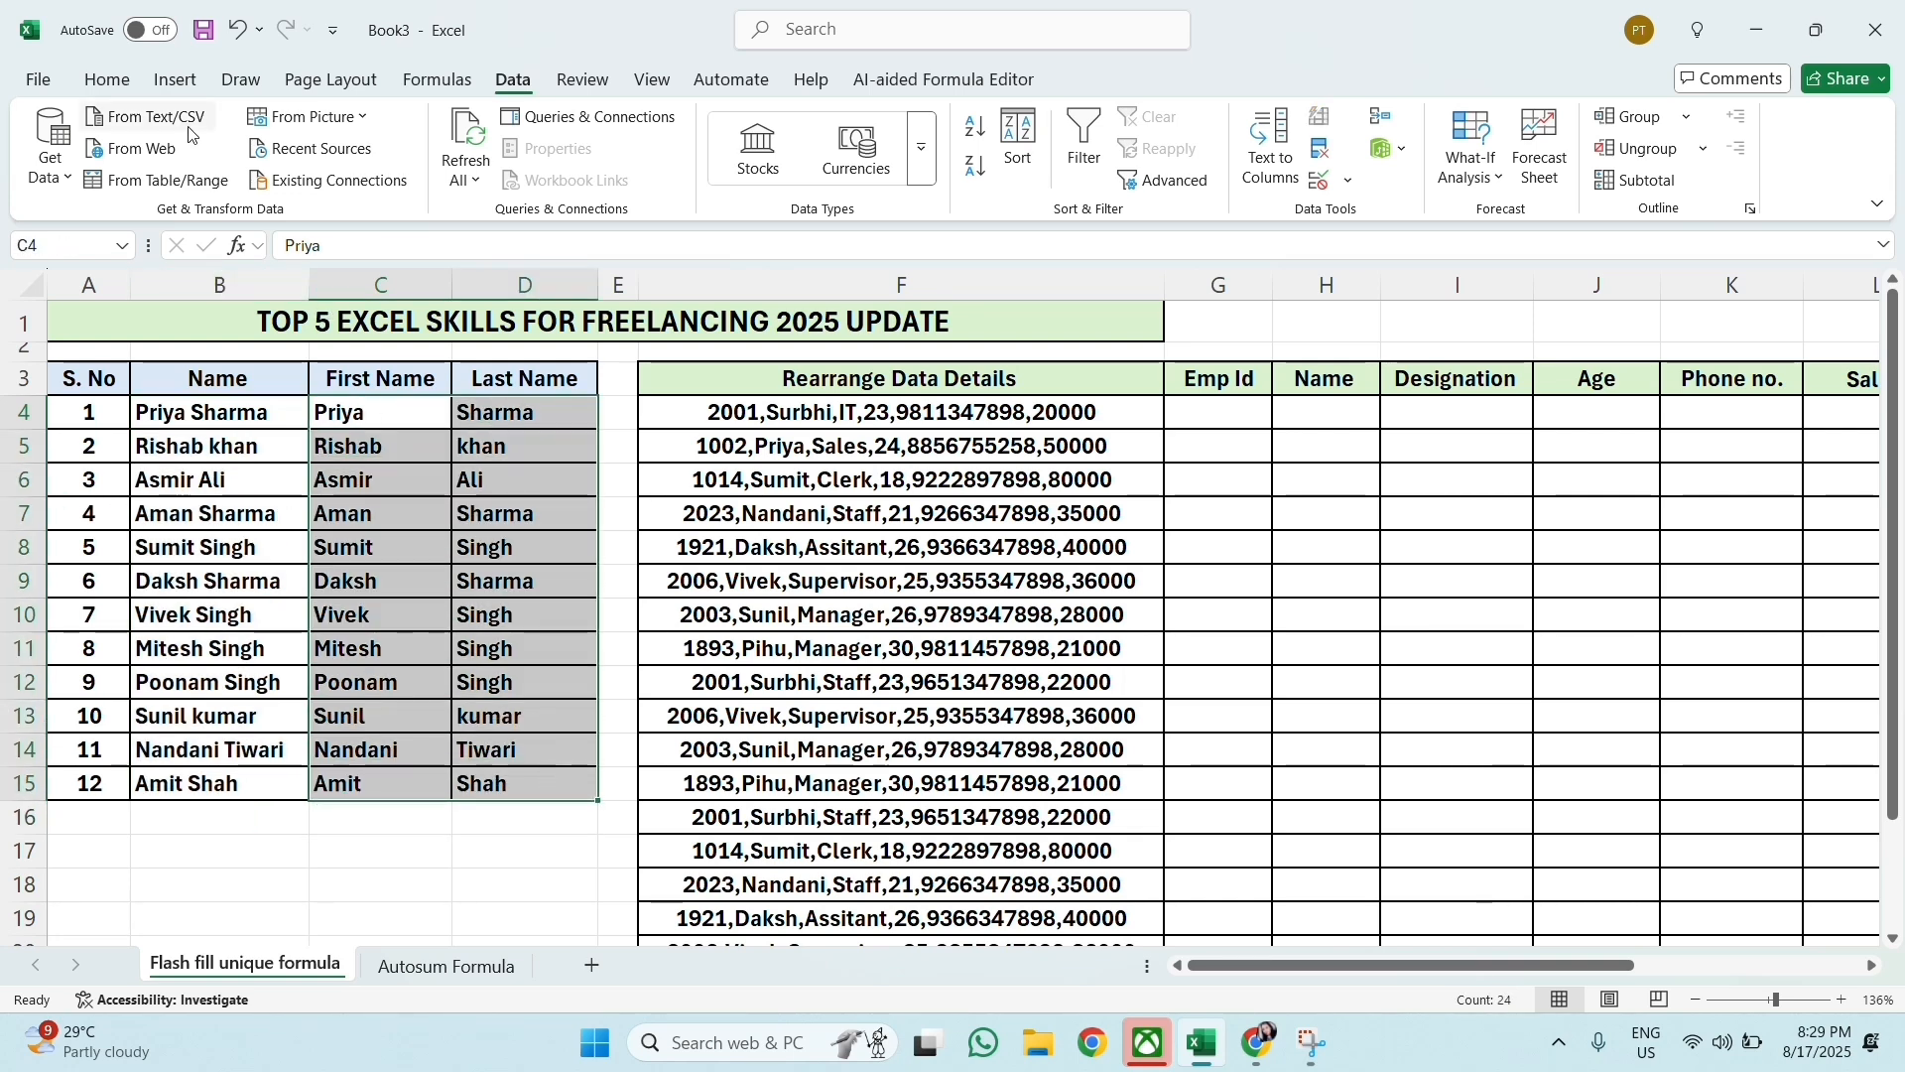
click(107, 79)
click(494, 166)
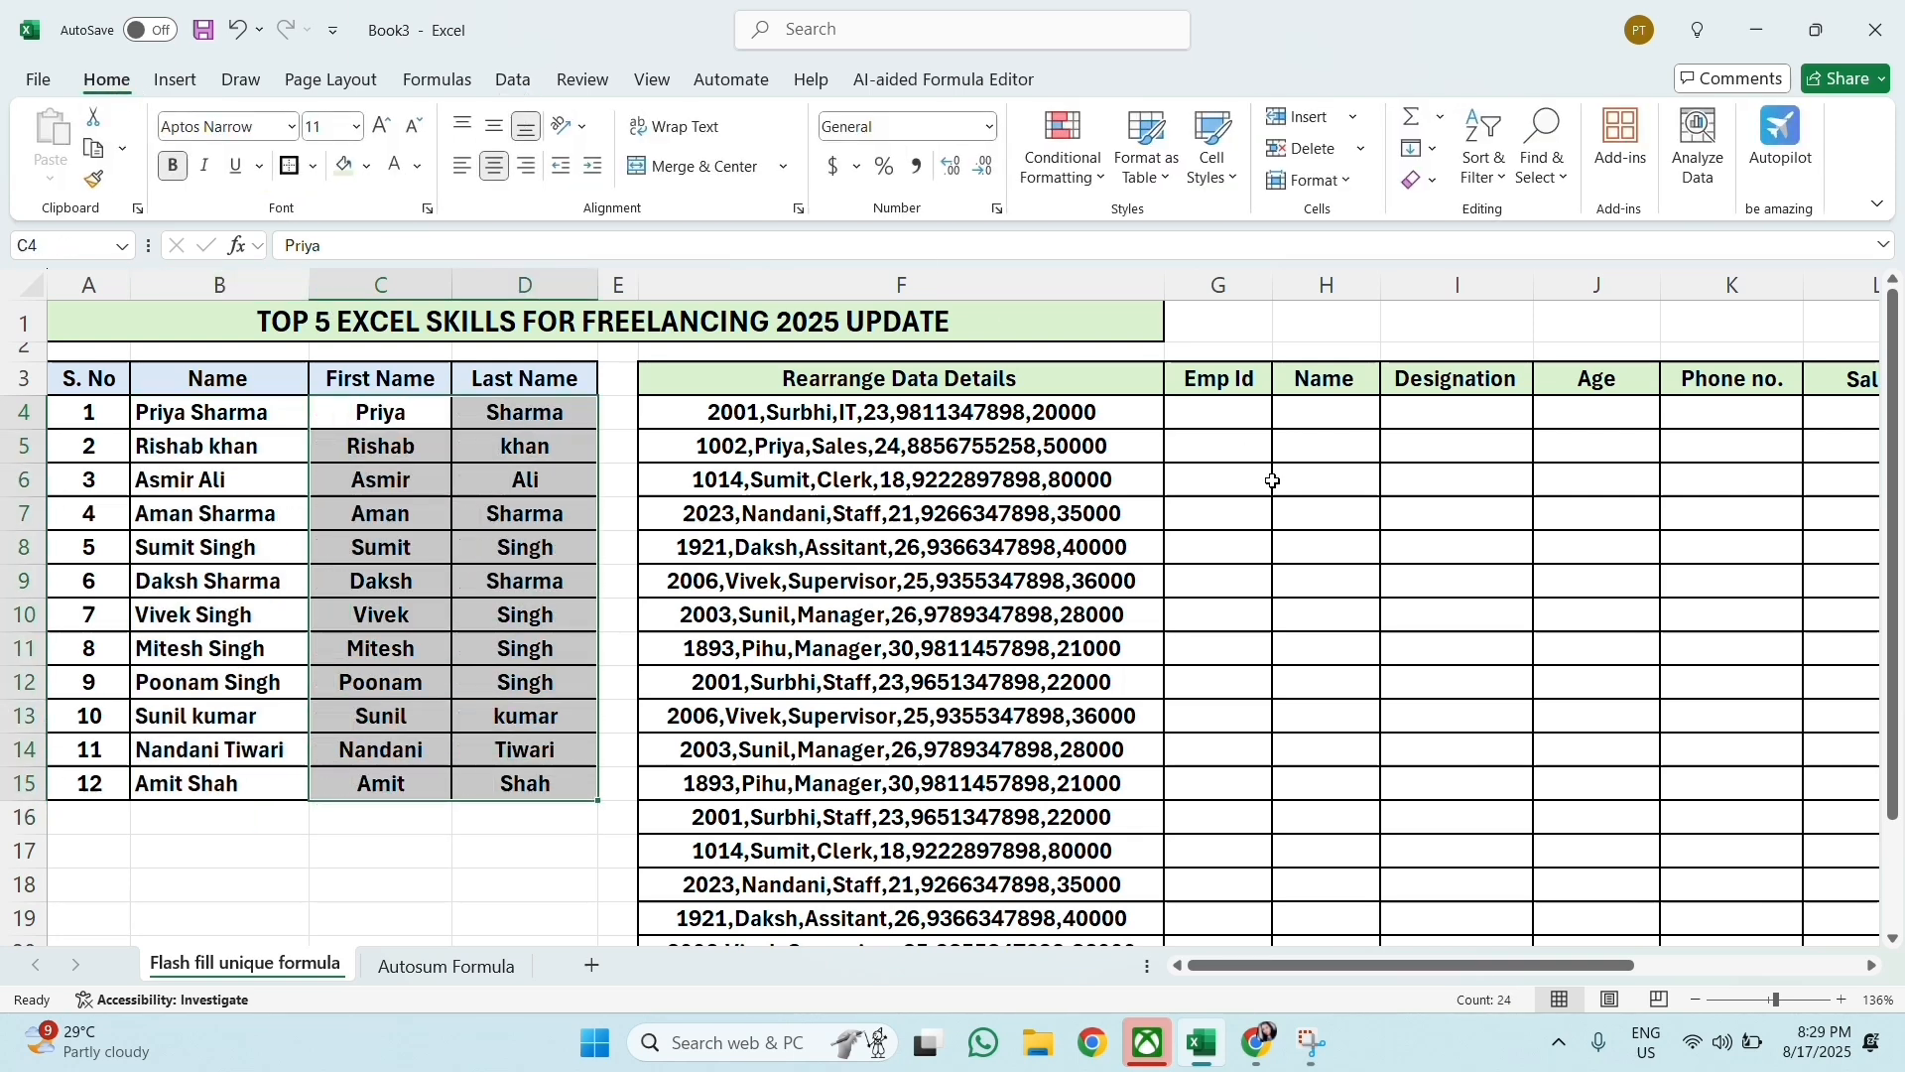
click(1301, 504)
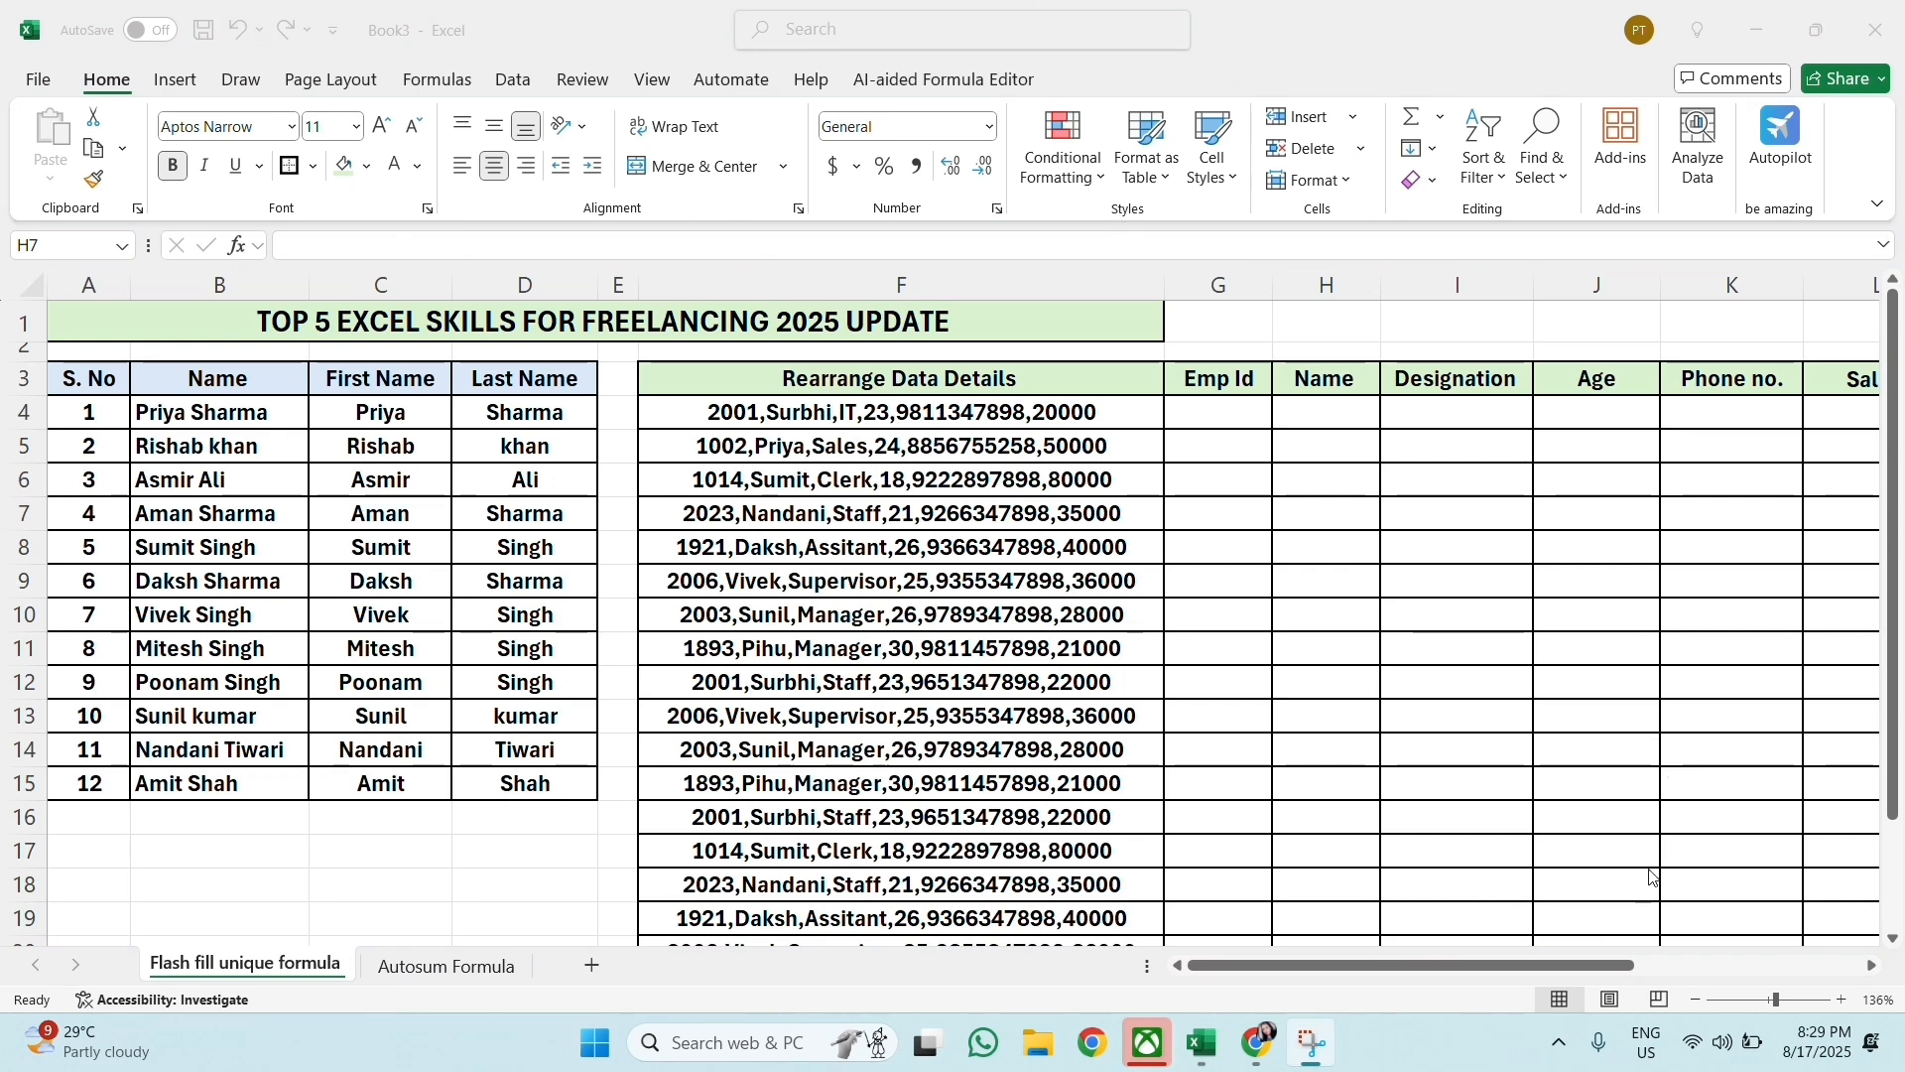
Step: Start Text to Columns on all entries under Rearrange Data Details, from F4 down, as delimited data
click(1635, 924)
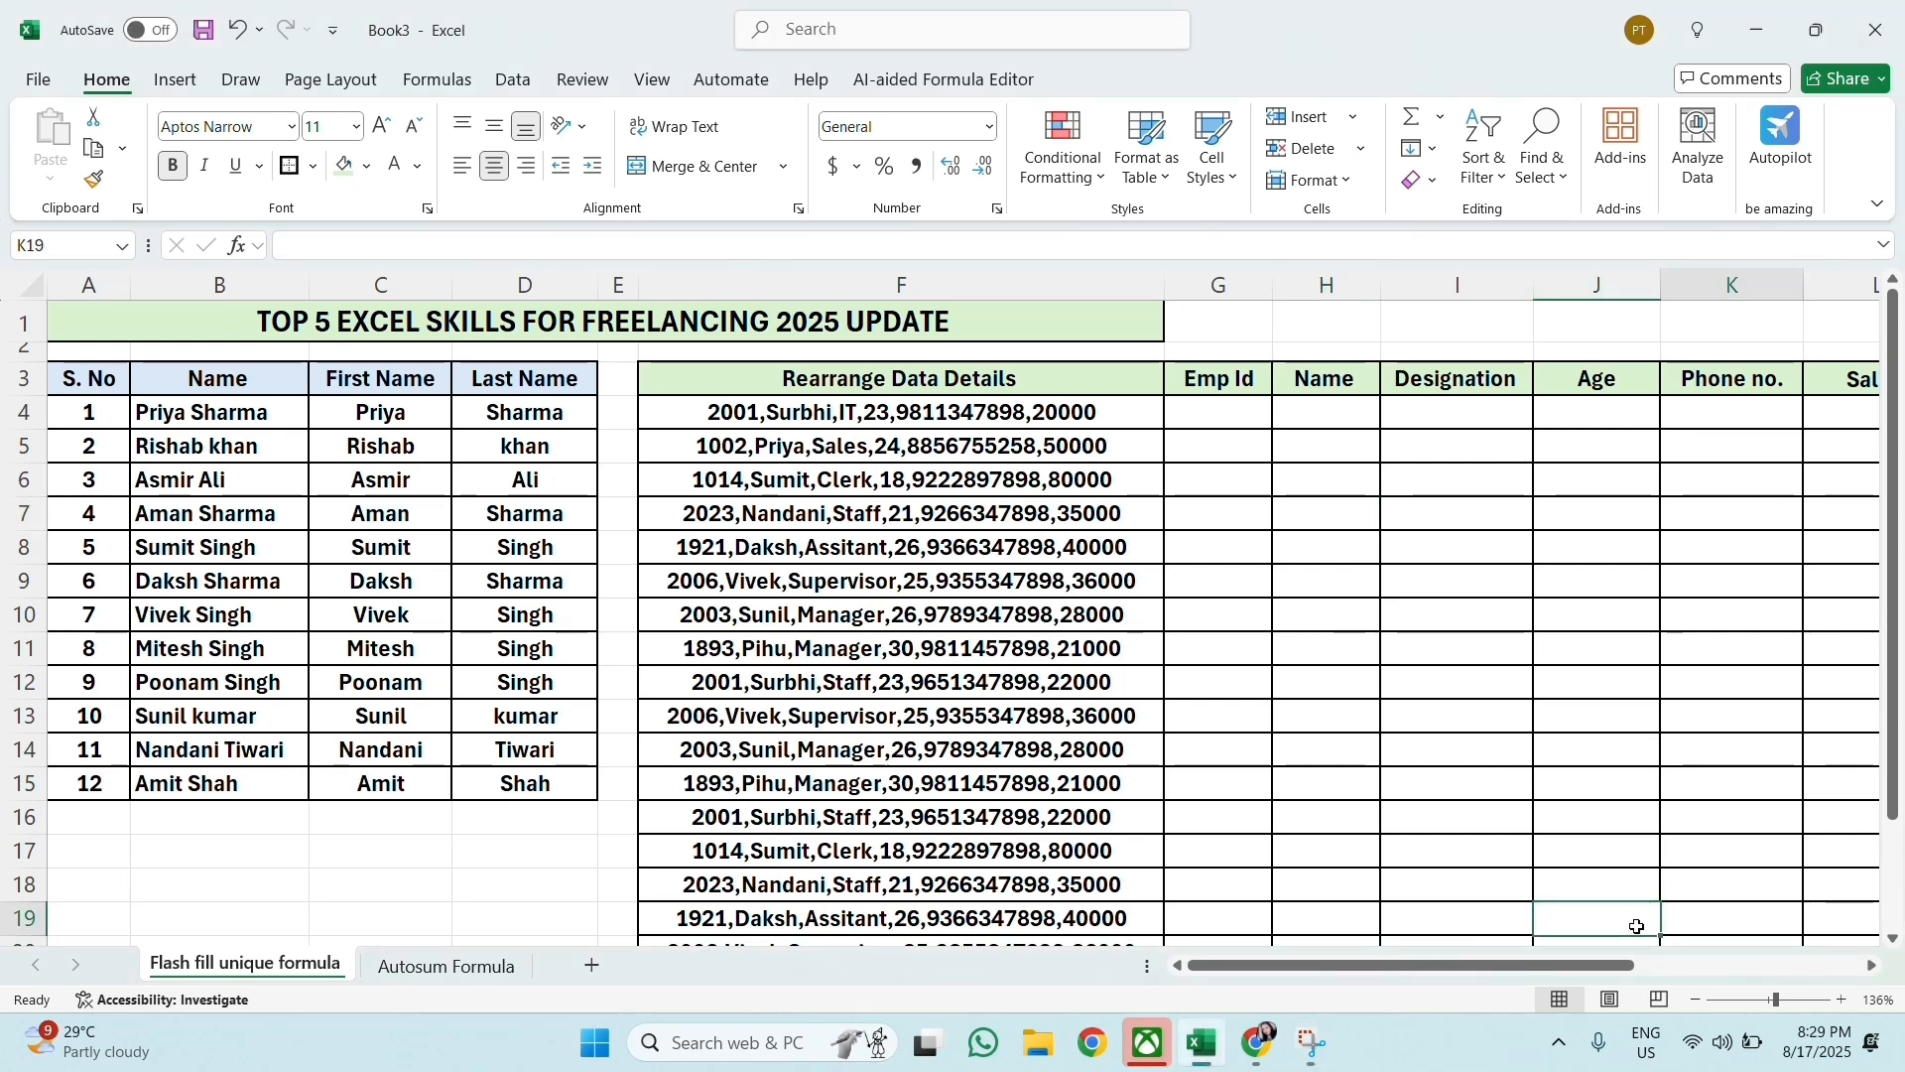
key(Right)
key(Right)
click(722, 476)
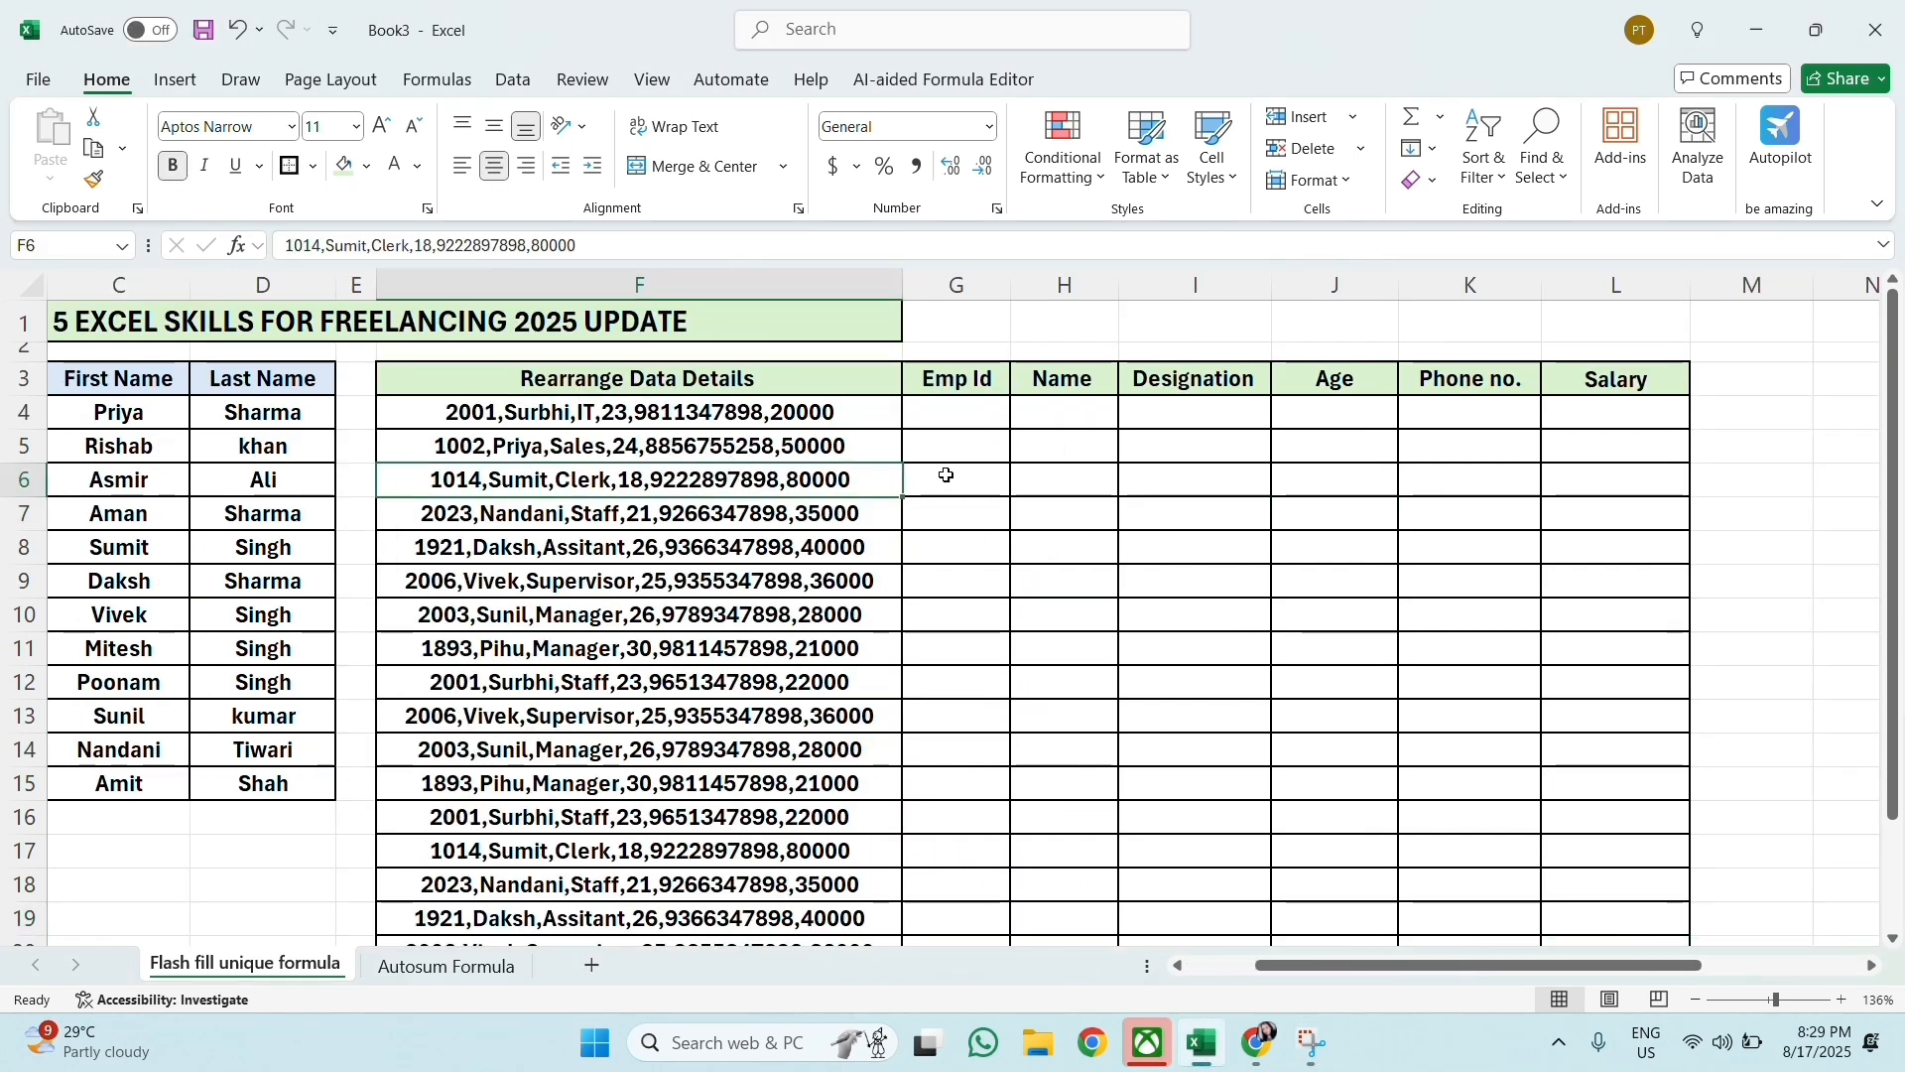
click(948, 476)
click(962, 421)
drag(842, 418, 791, 900)
scroll(791, 900, up, 2)
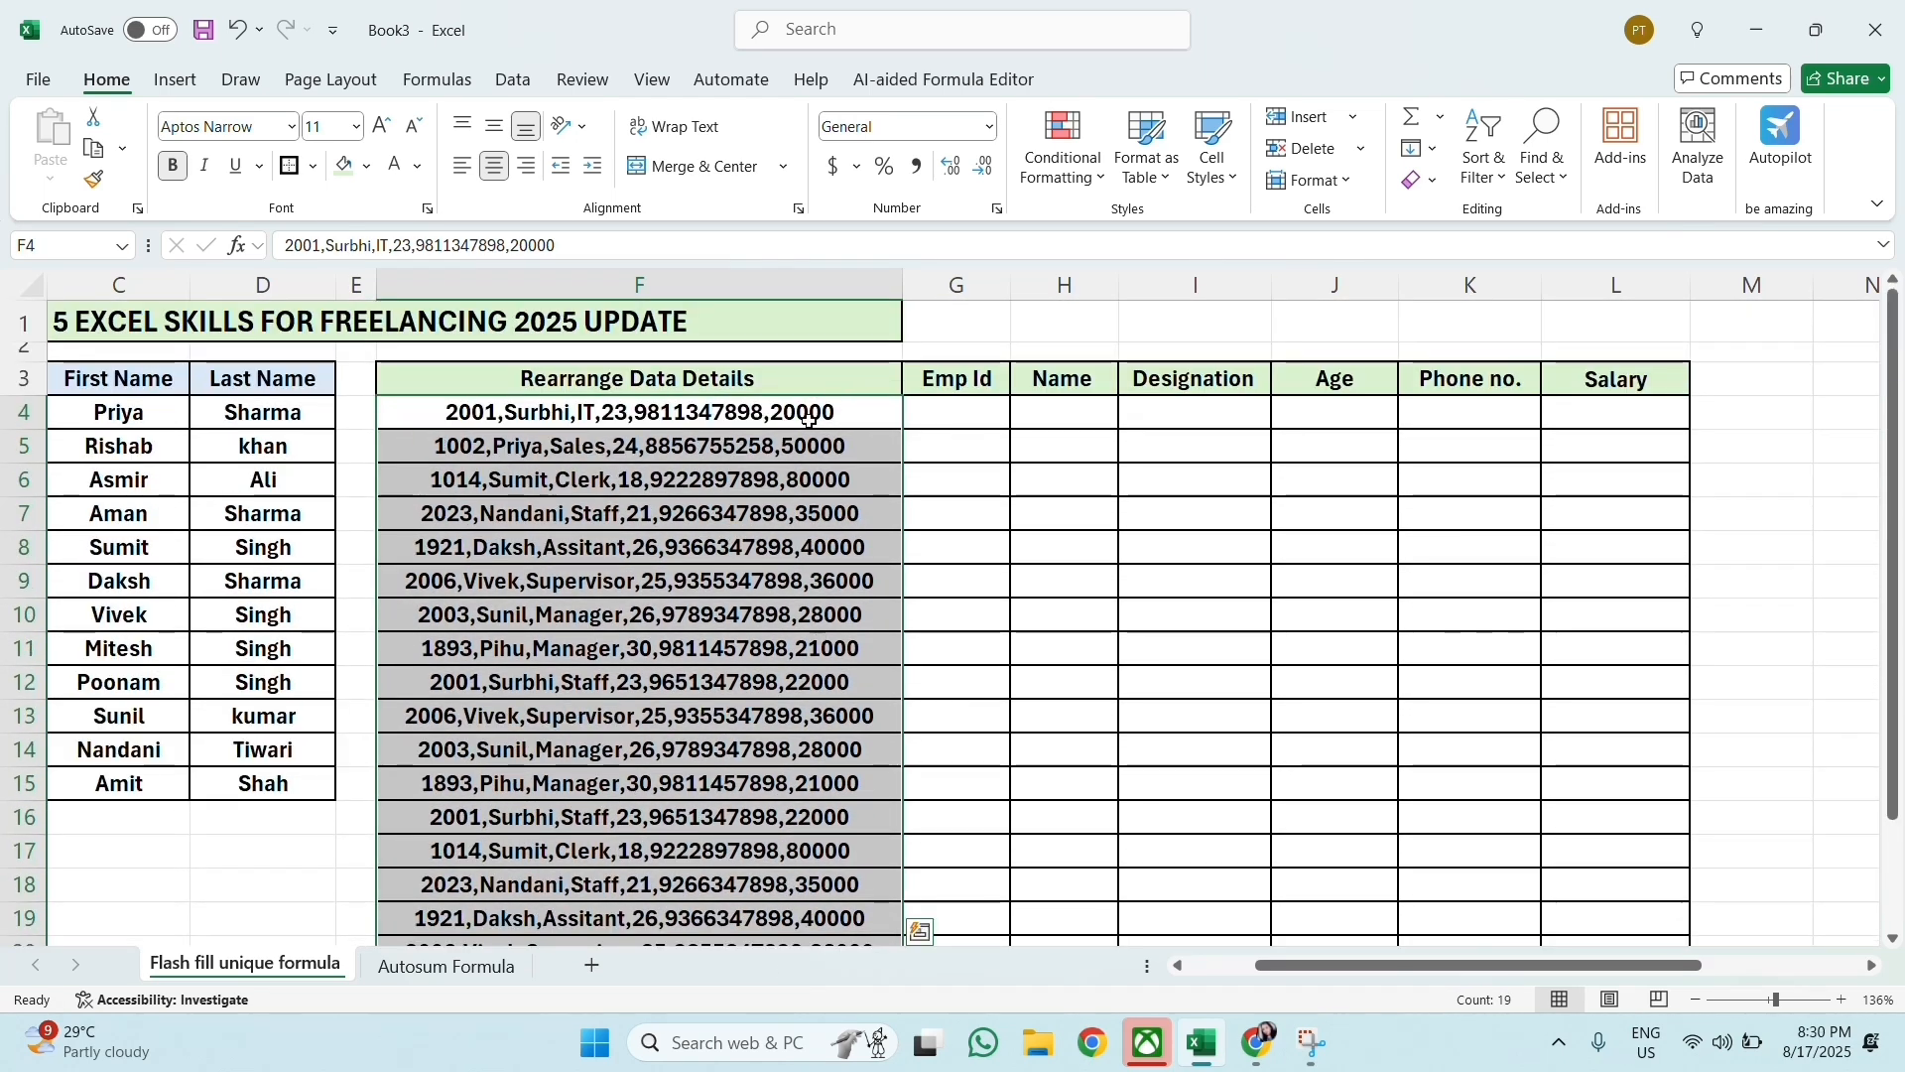
click(513, 81)
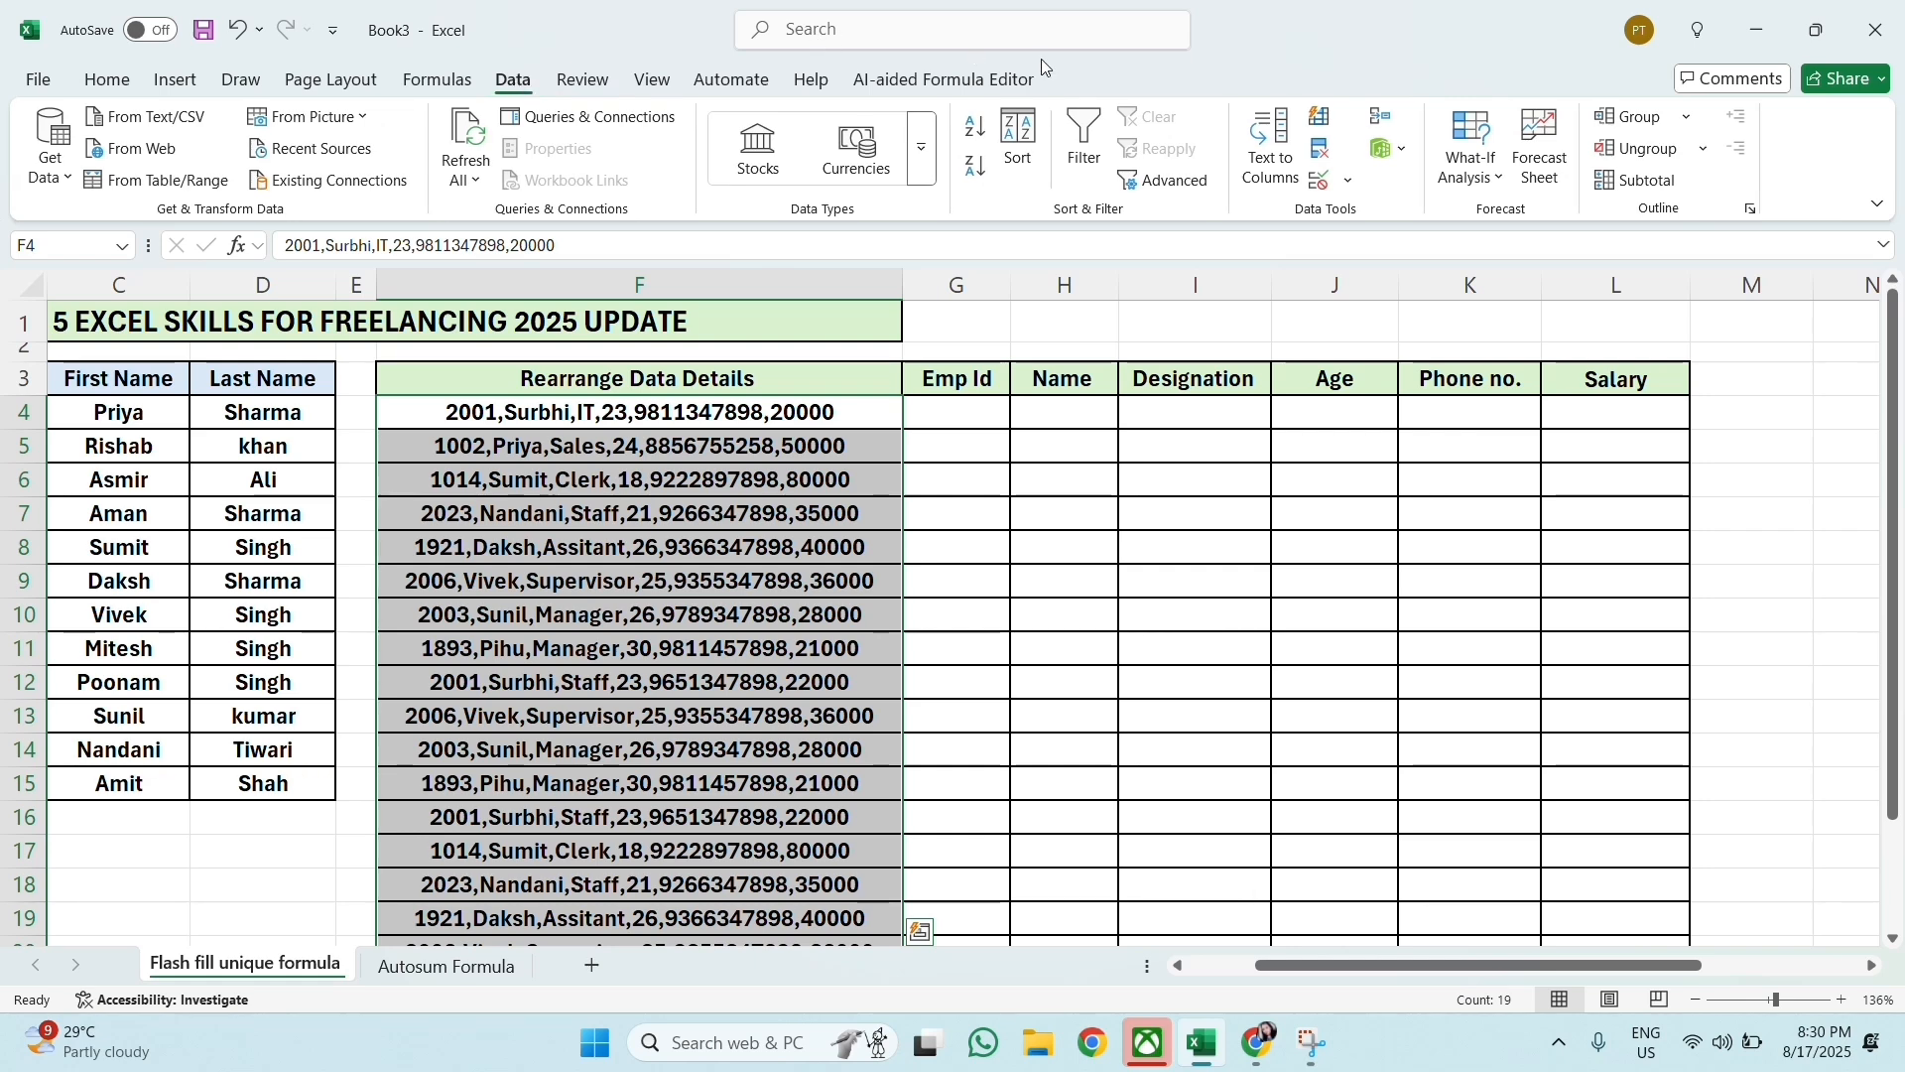
click(1269, 149)
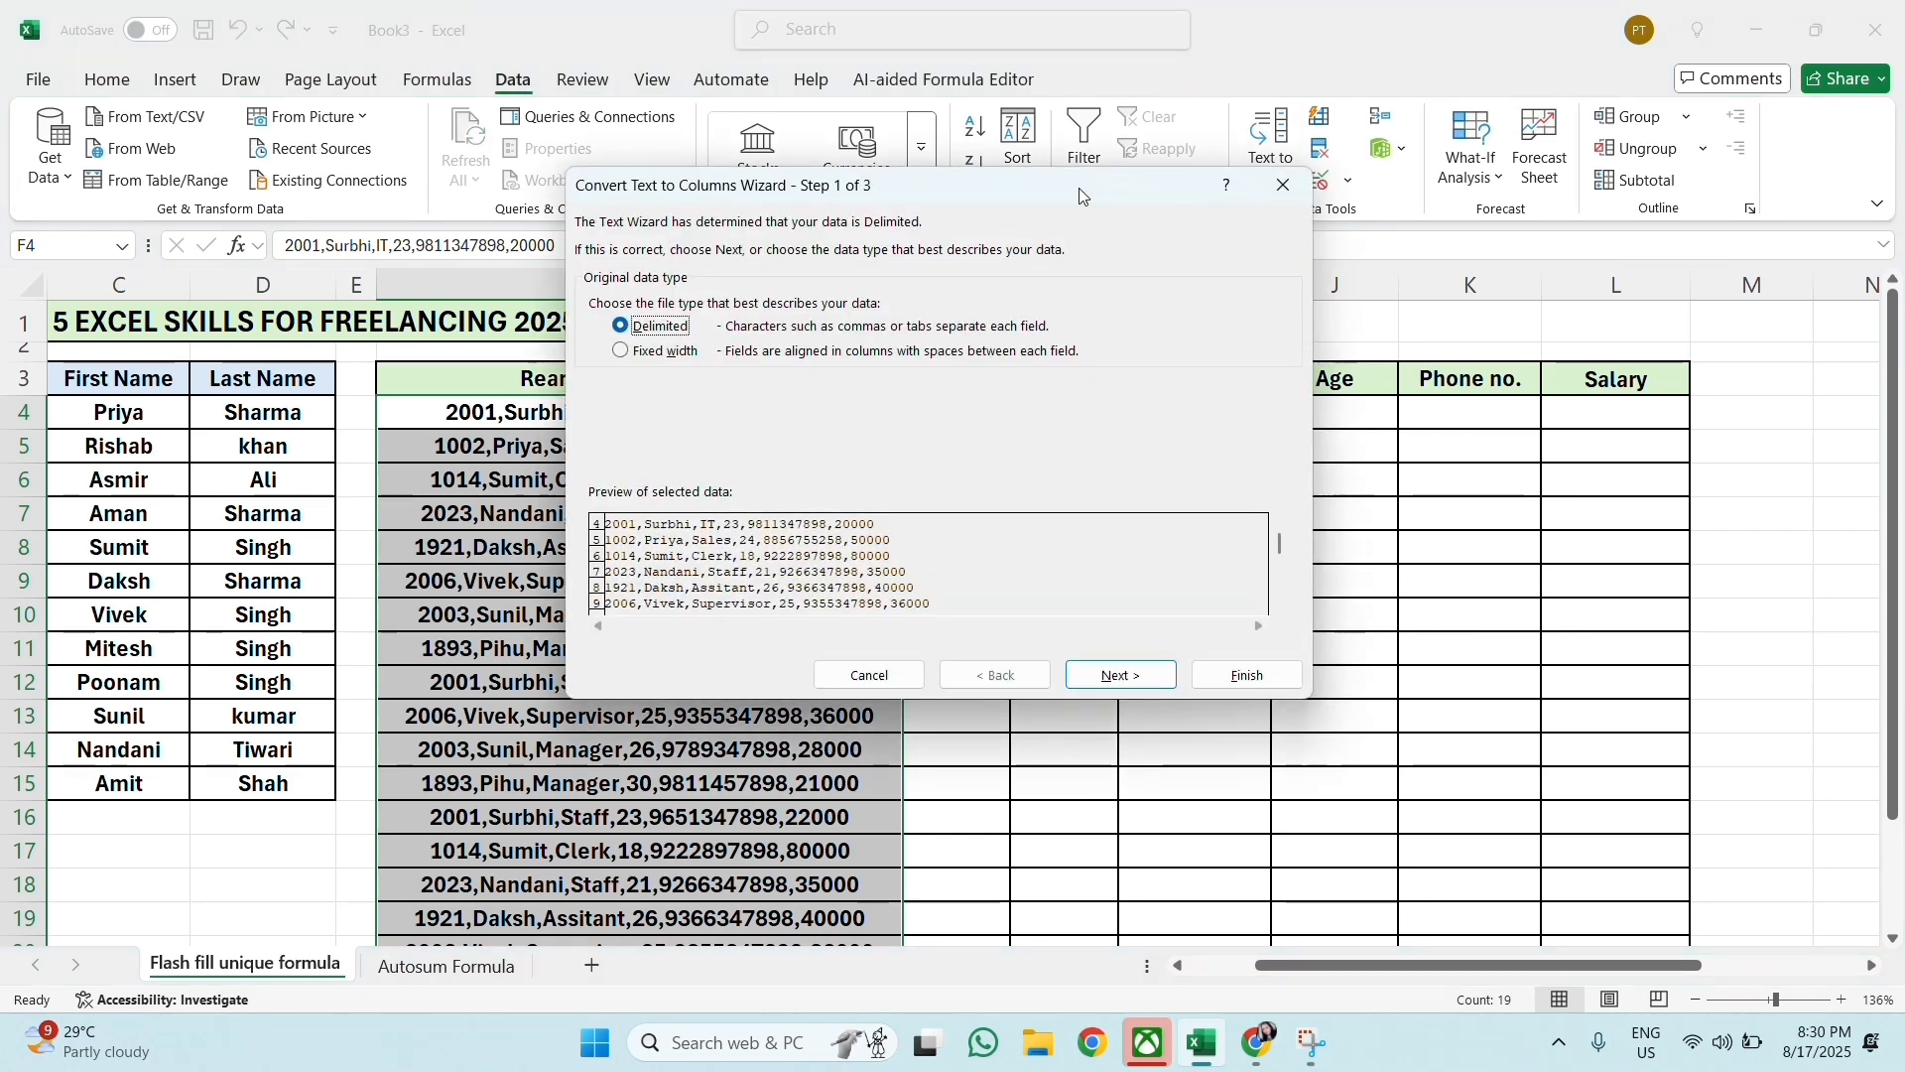
click(1121, 685)
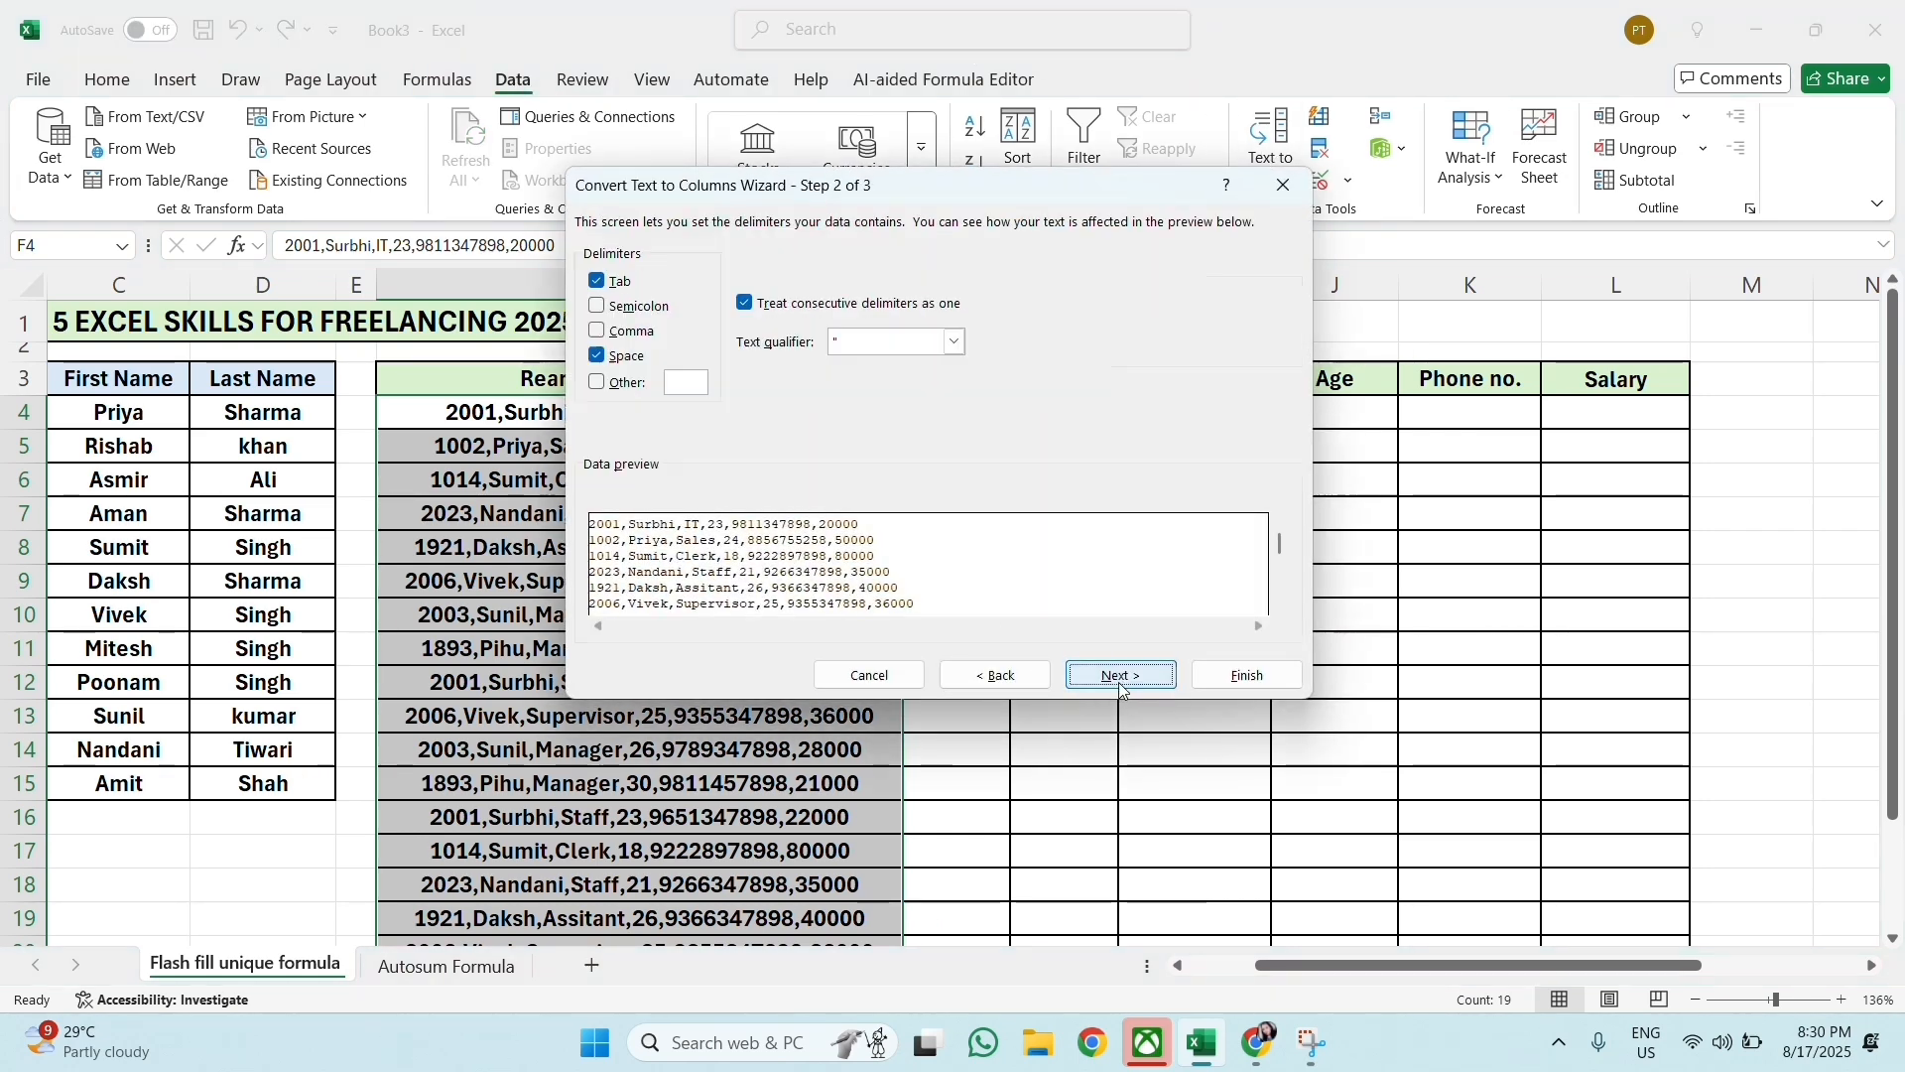
Step: Use Comma instead of Space as a delimiter for the employee details and continue to the column format settings
click(598, 332)
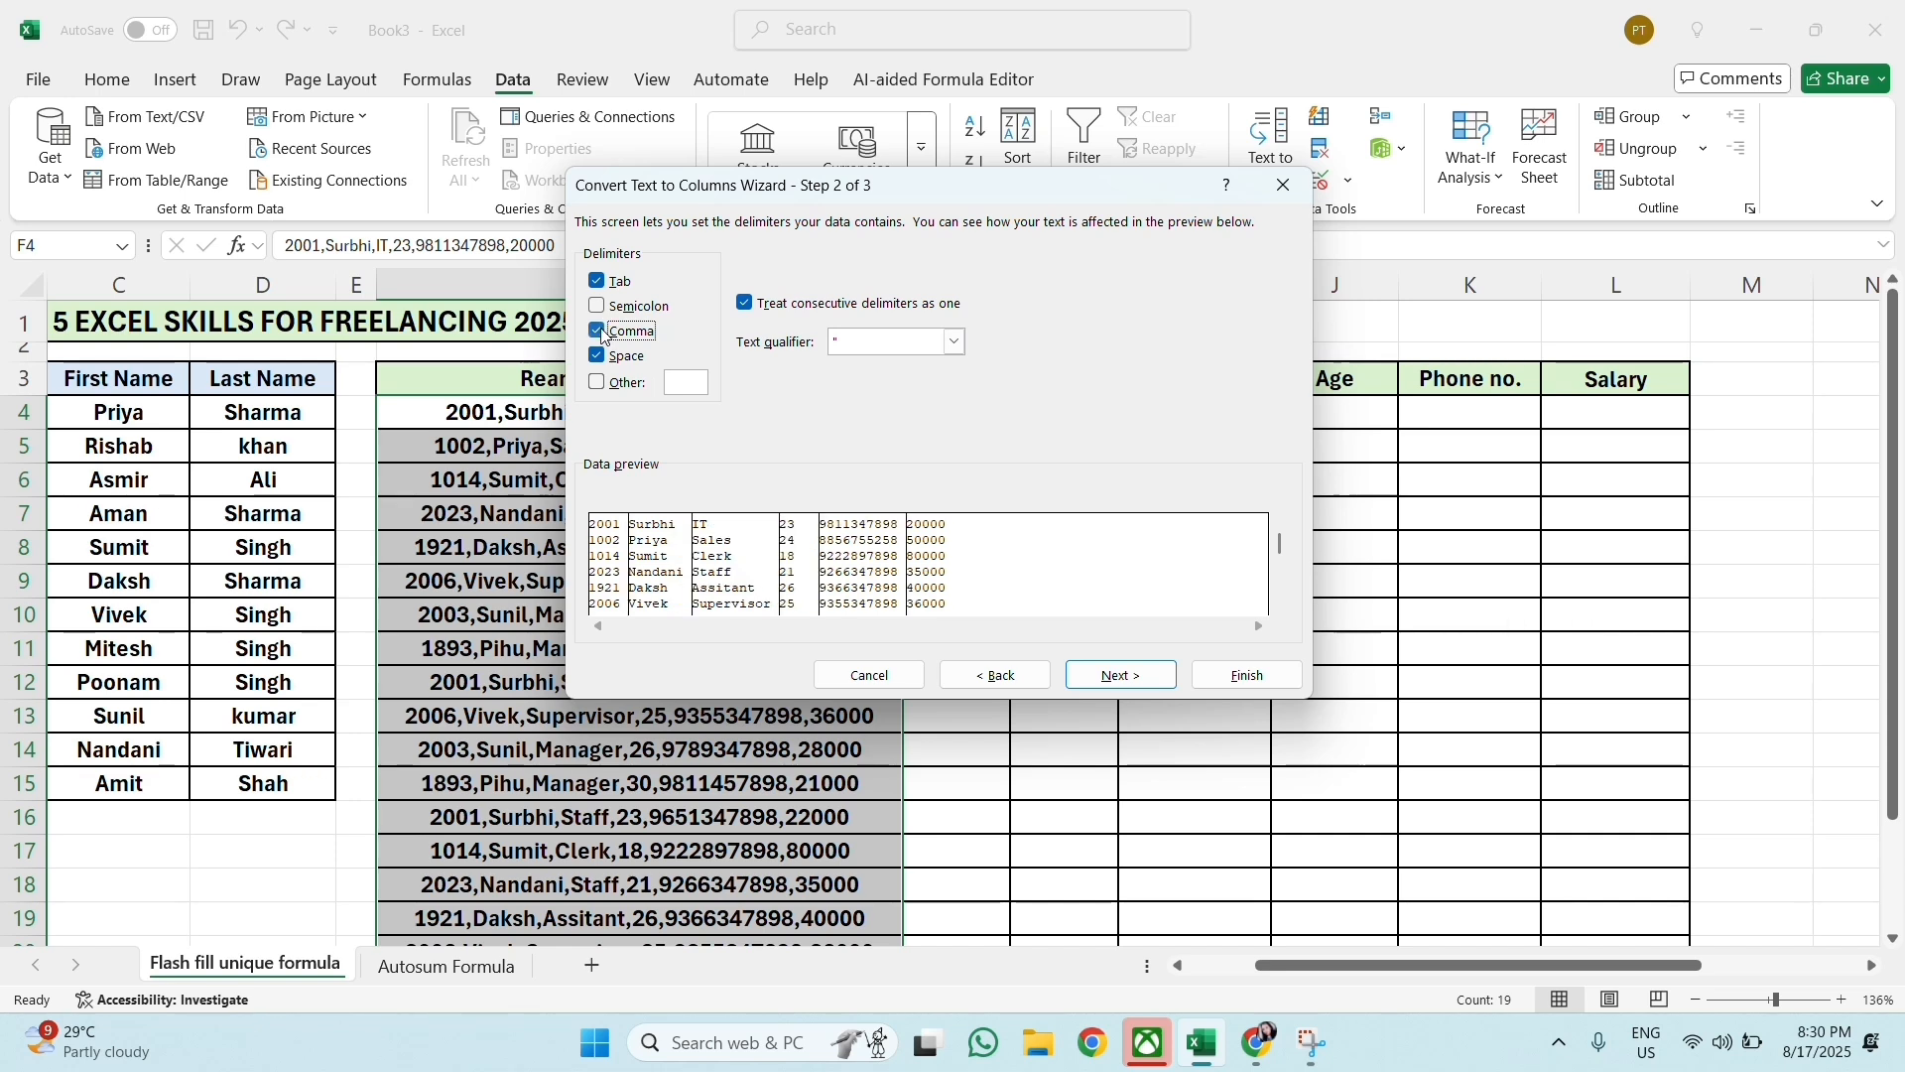
click(599, 356)
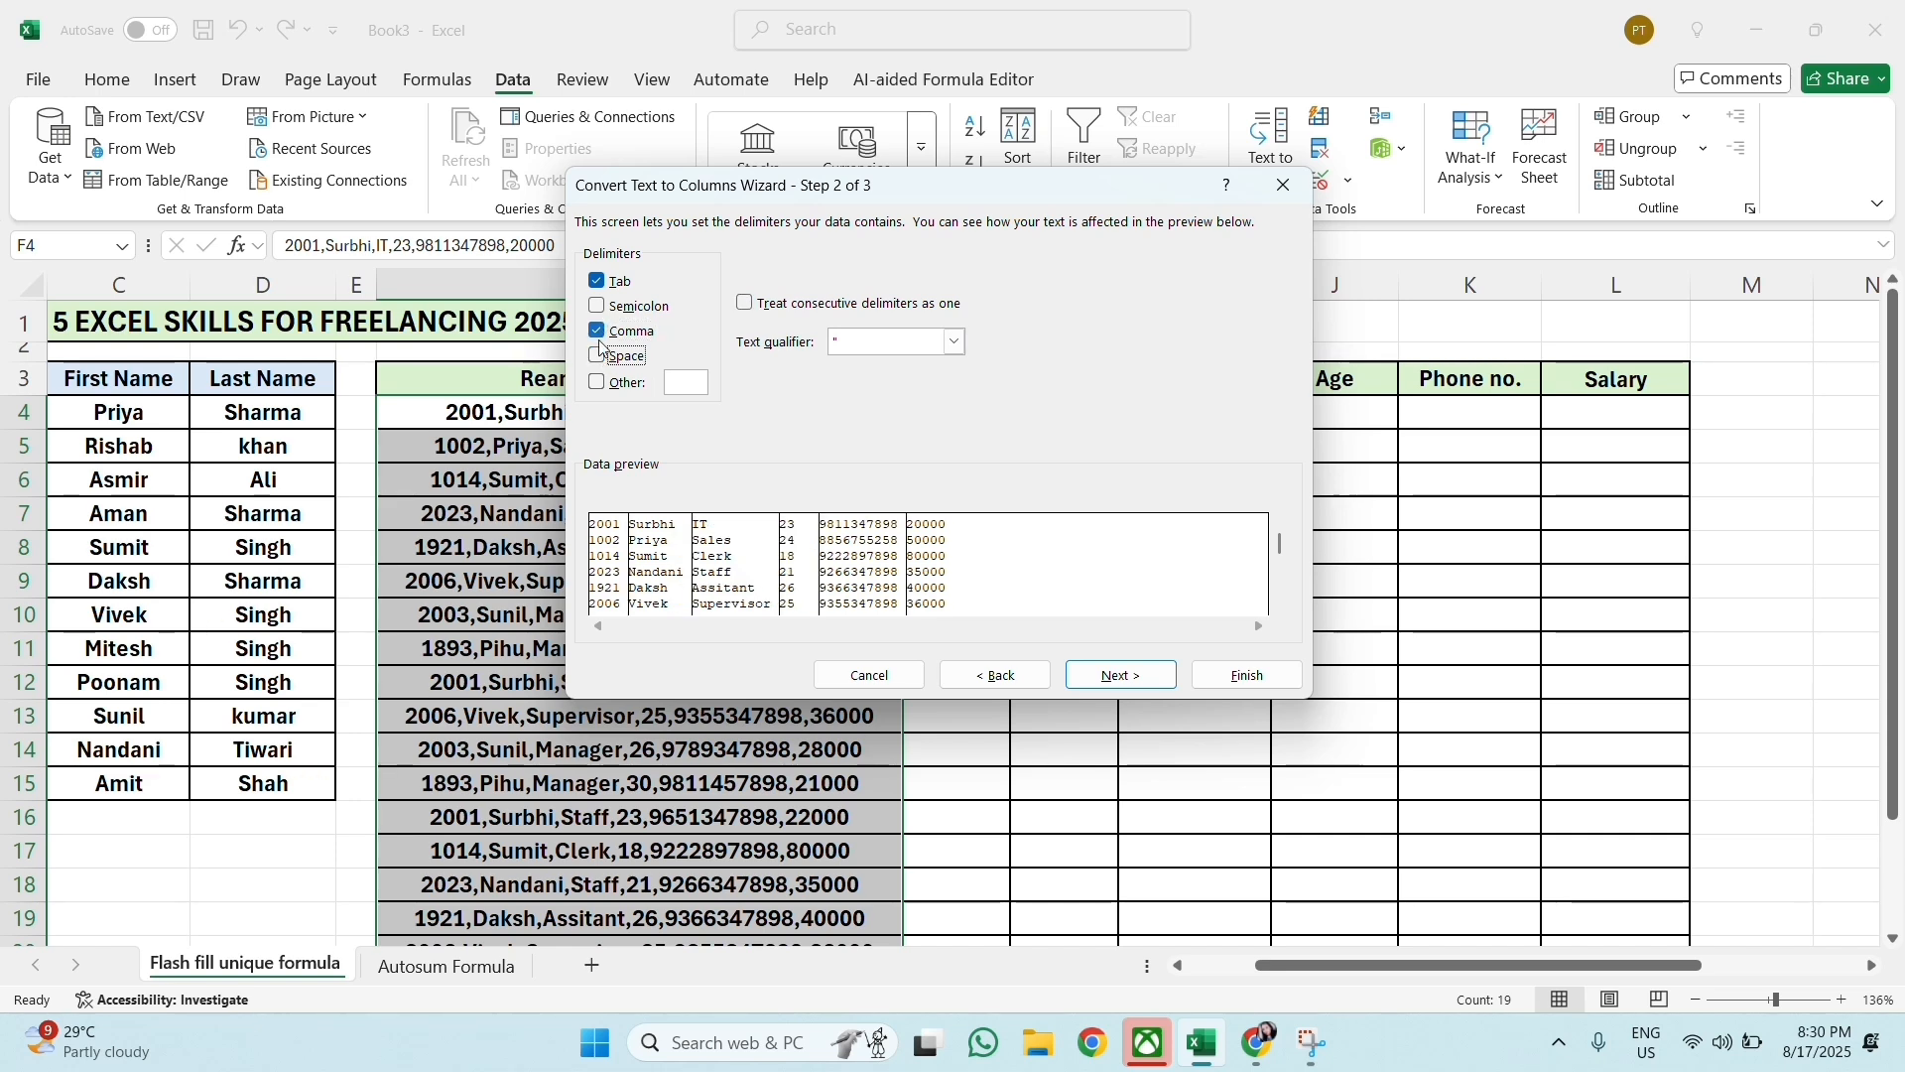
click(1129, 681)
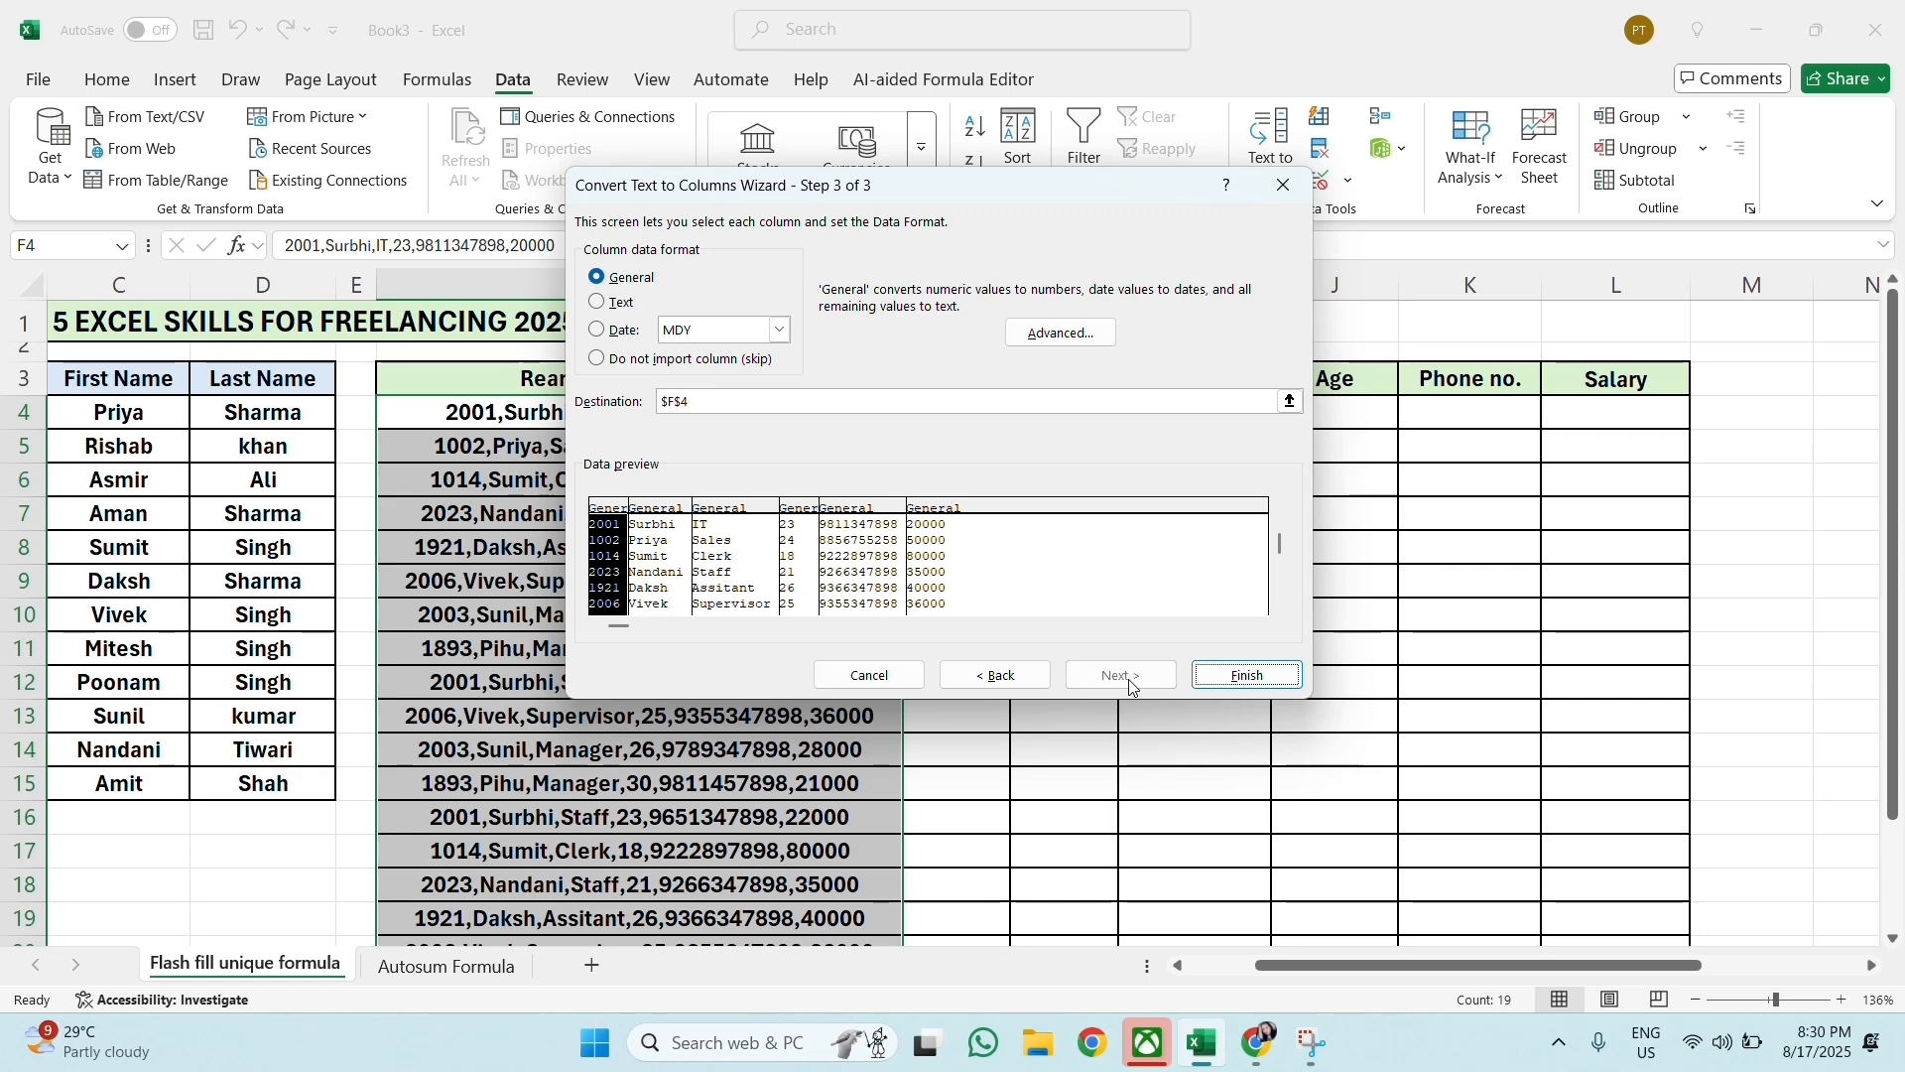
Step: Set the destination of the split employee details to $G$4 and finish the conversion, replacing the existing data
click(770, 407)
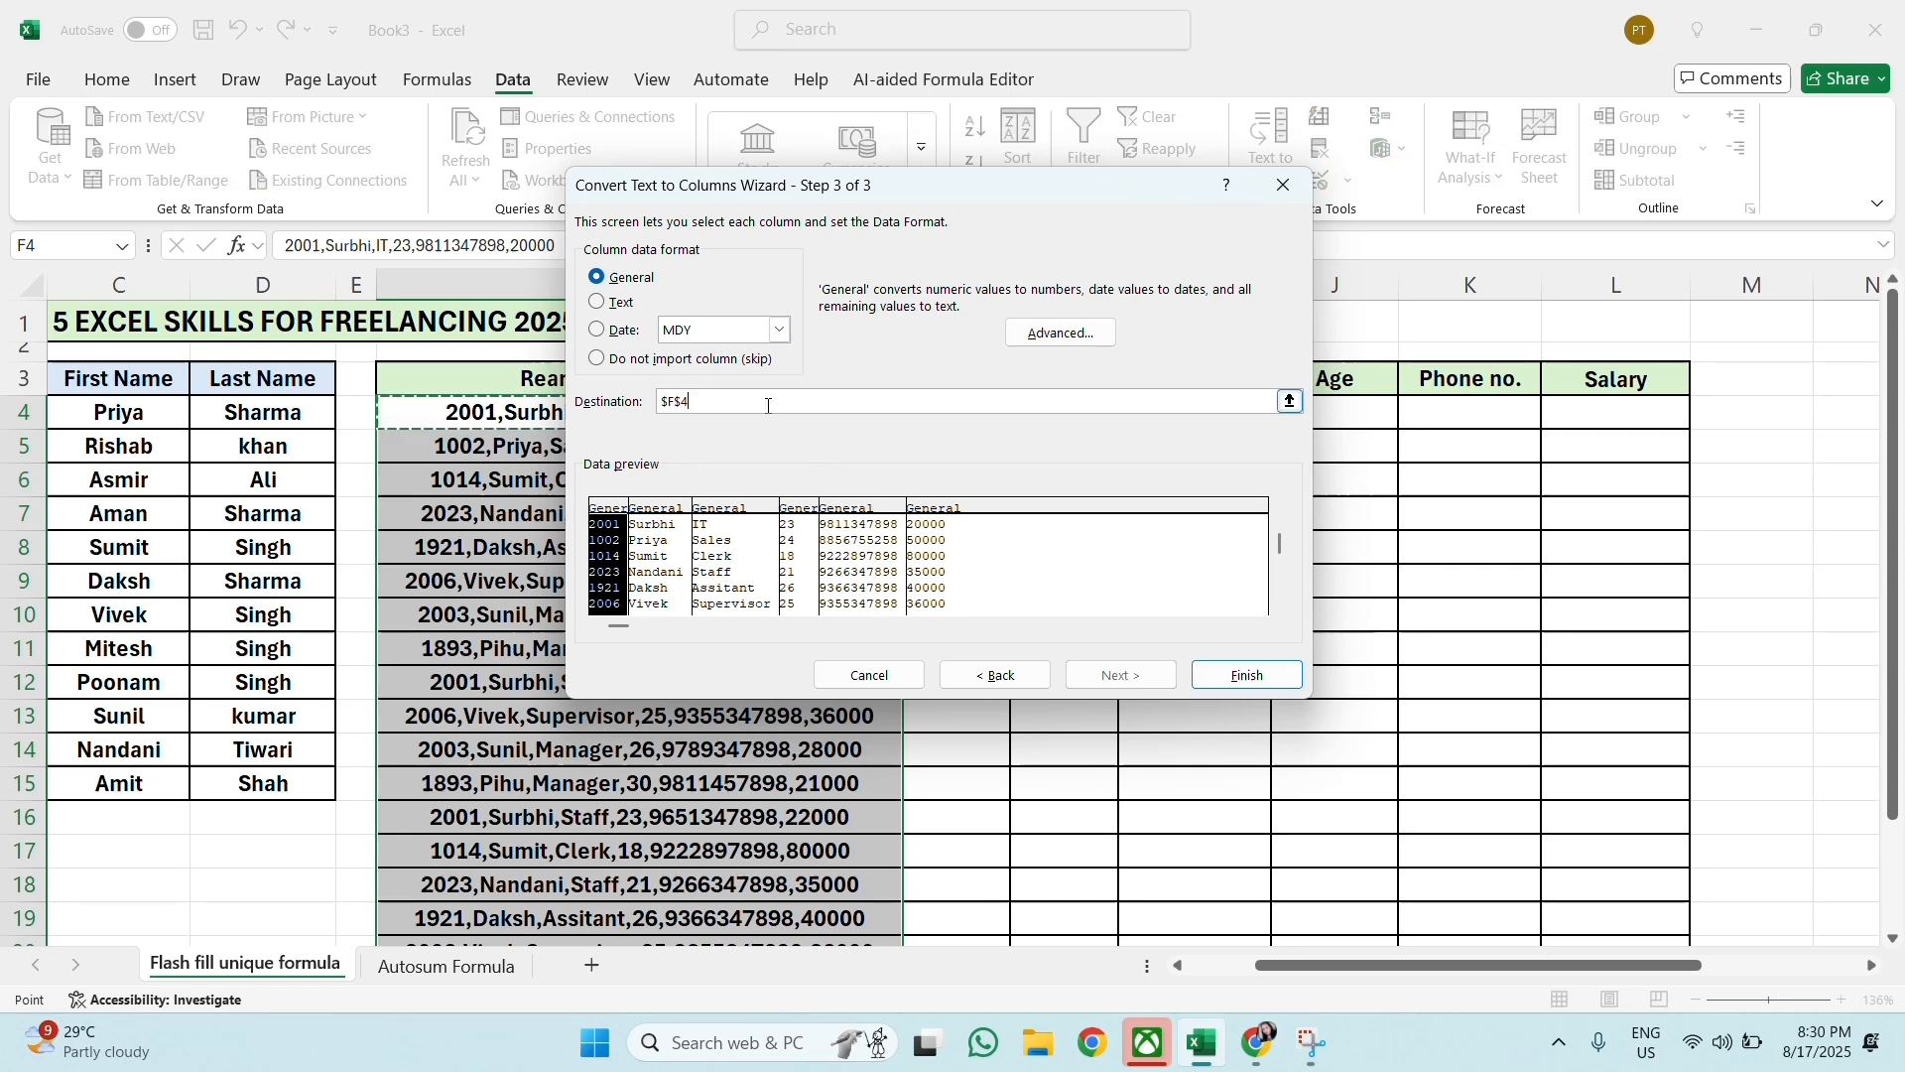
key(BackSpace)
key(BackSpace)
key(BackSpace)
key(BackSpace)
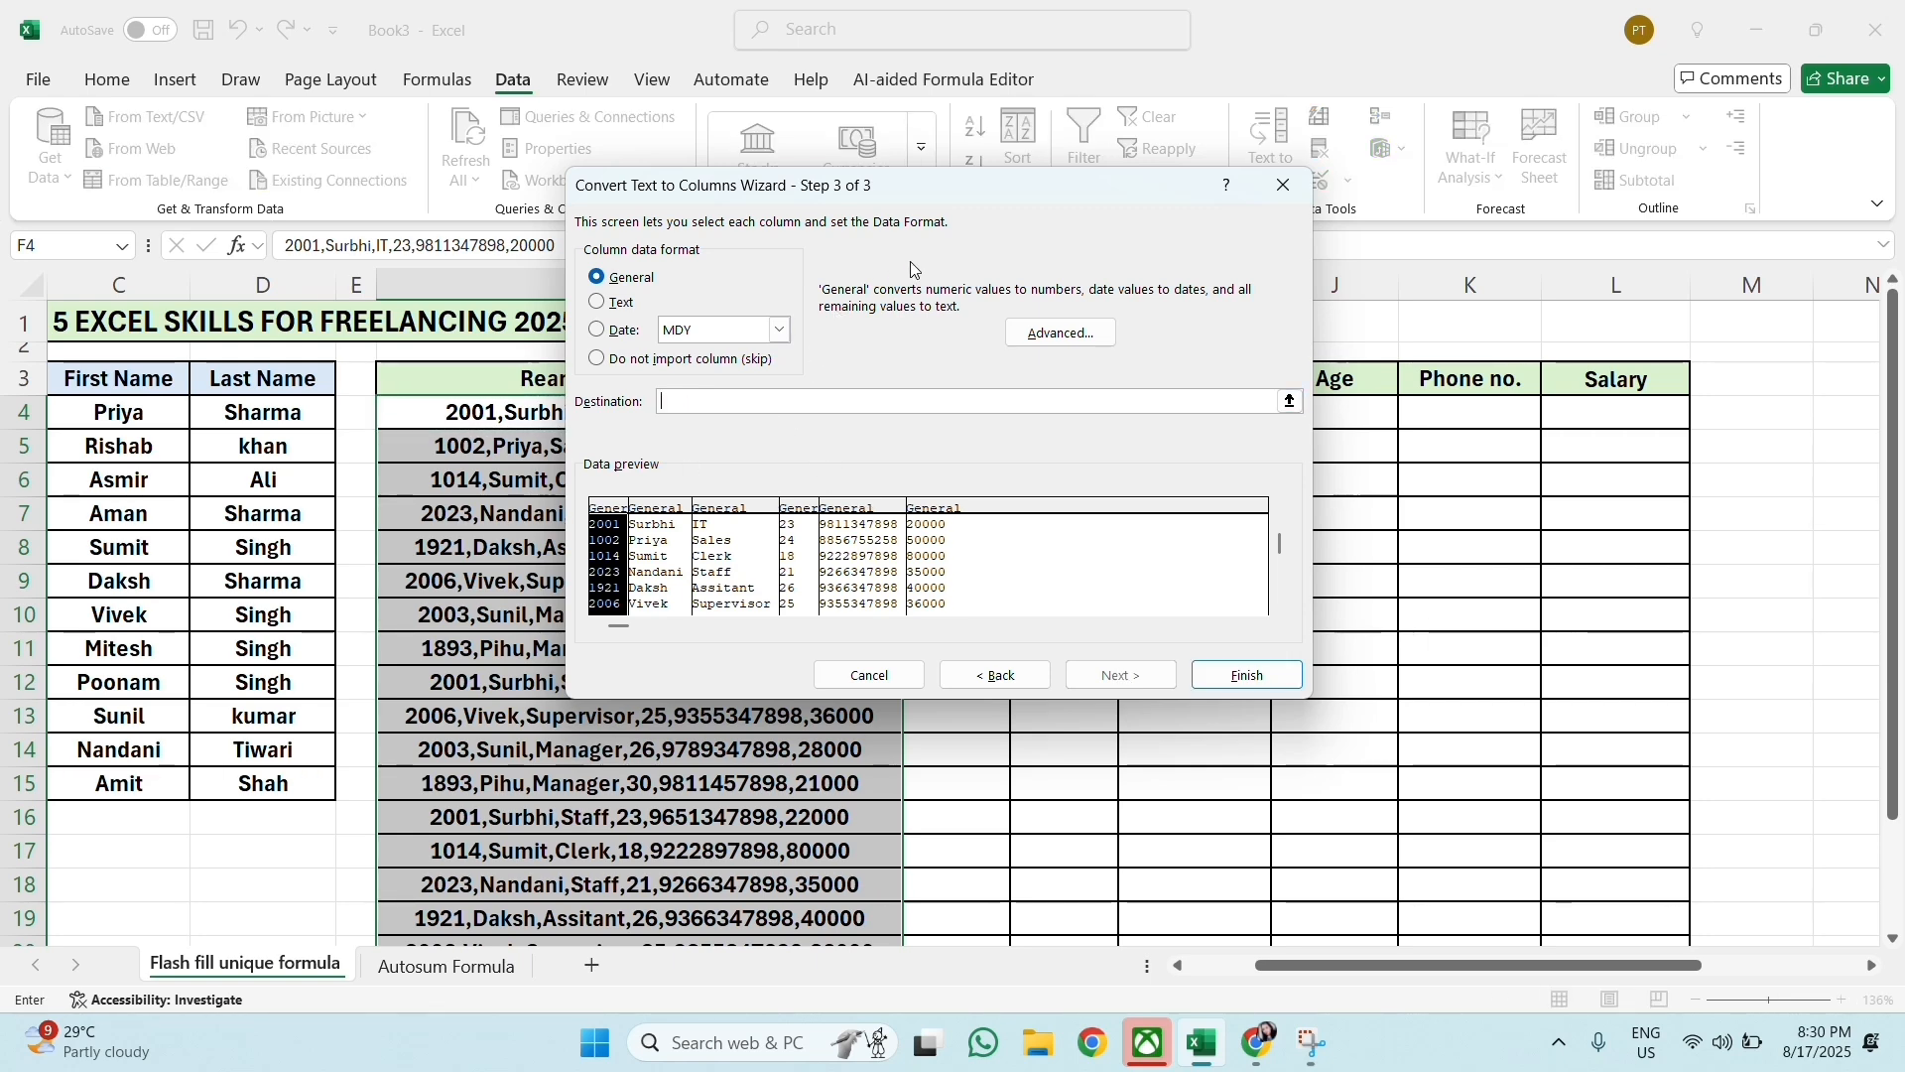
drag(1008, 191, 667, 483)
click(954, 415)
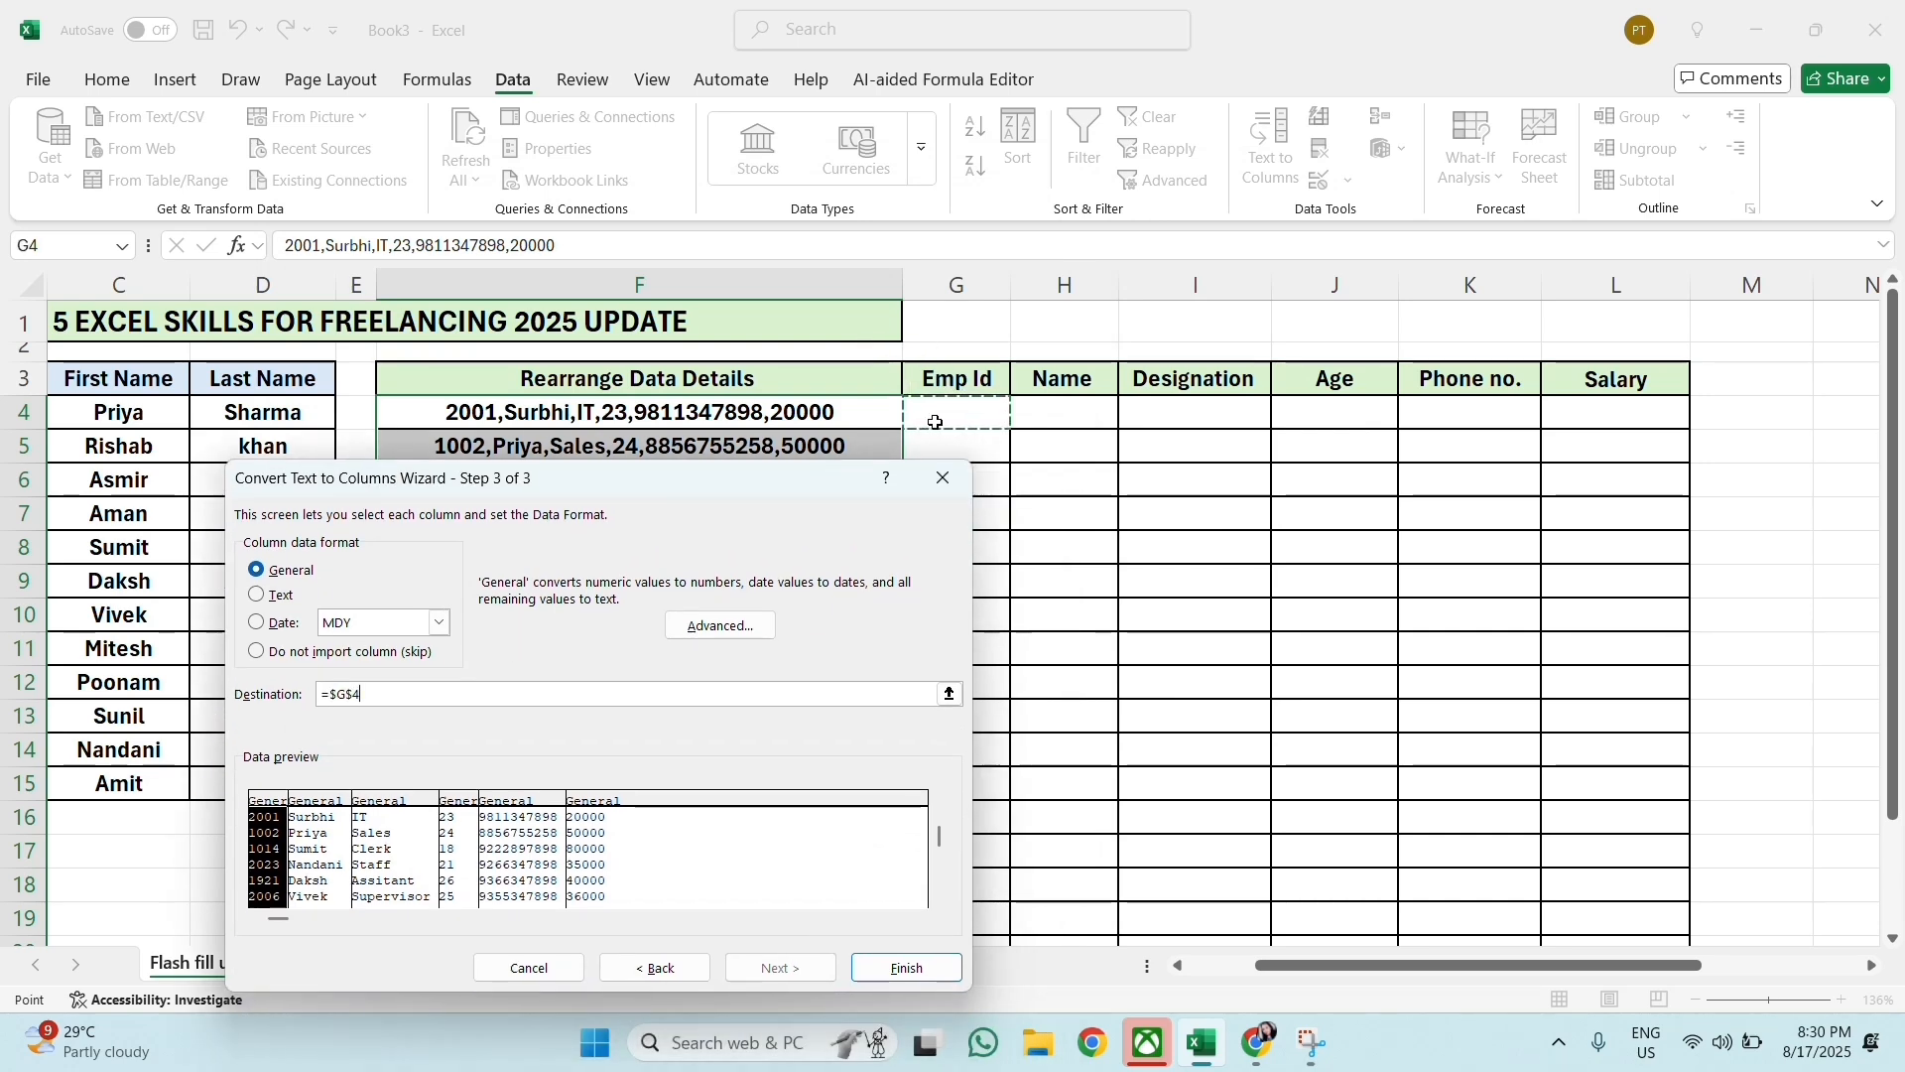
drag(822, 485, 1111, 218)
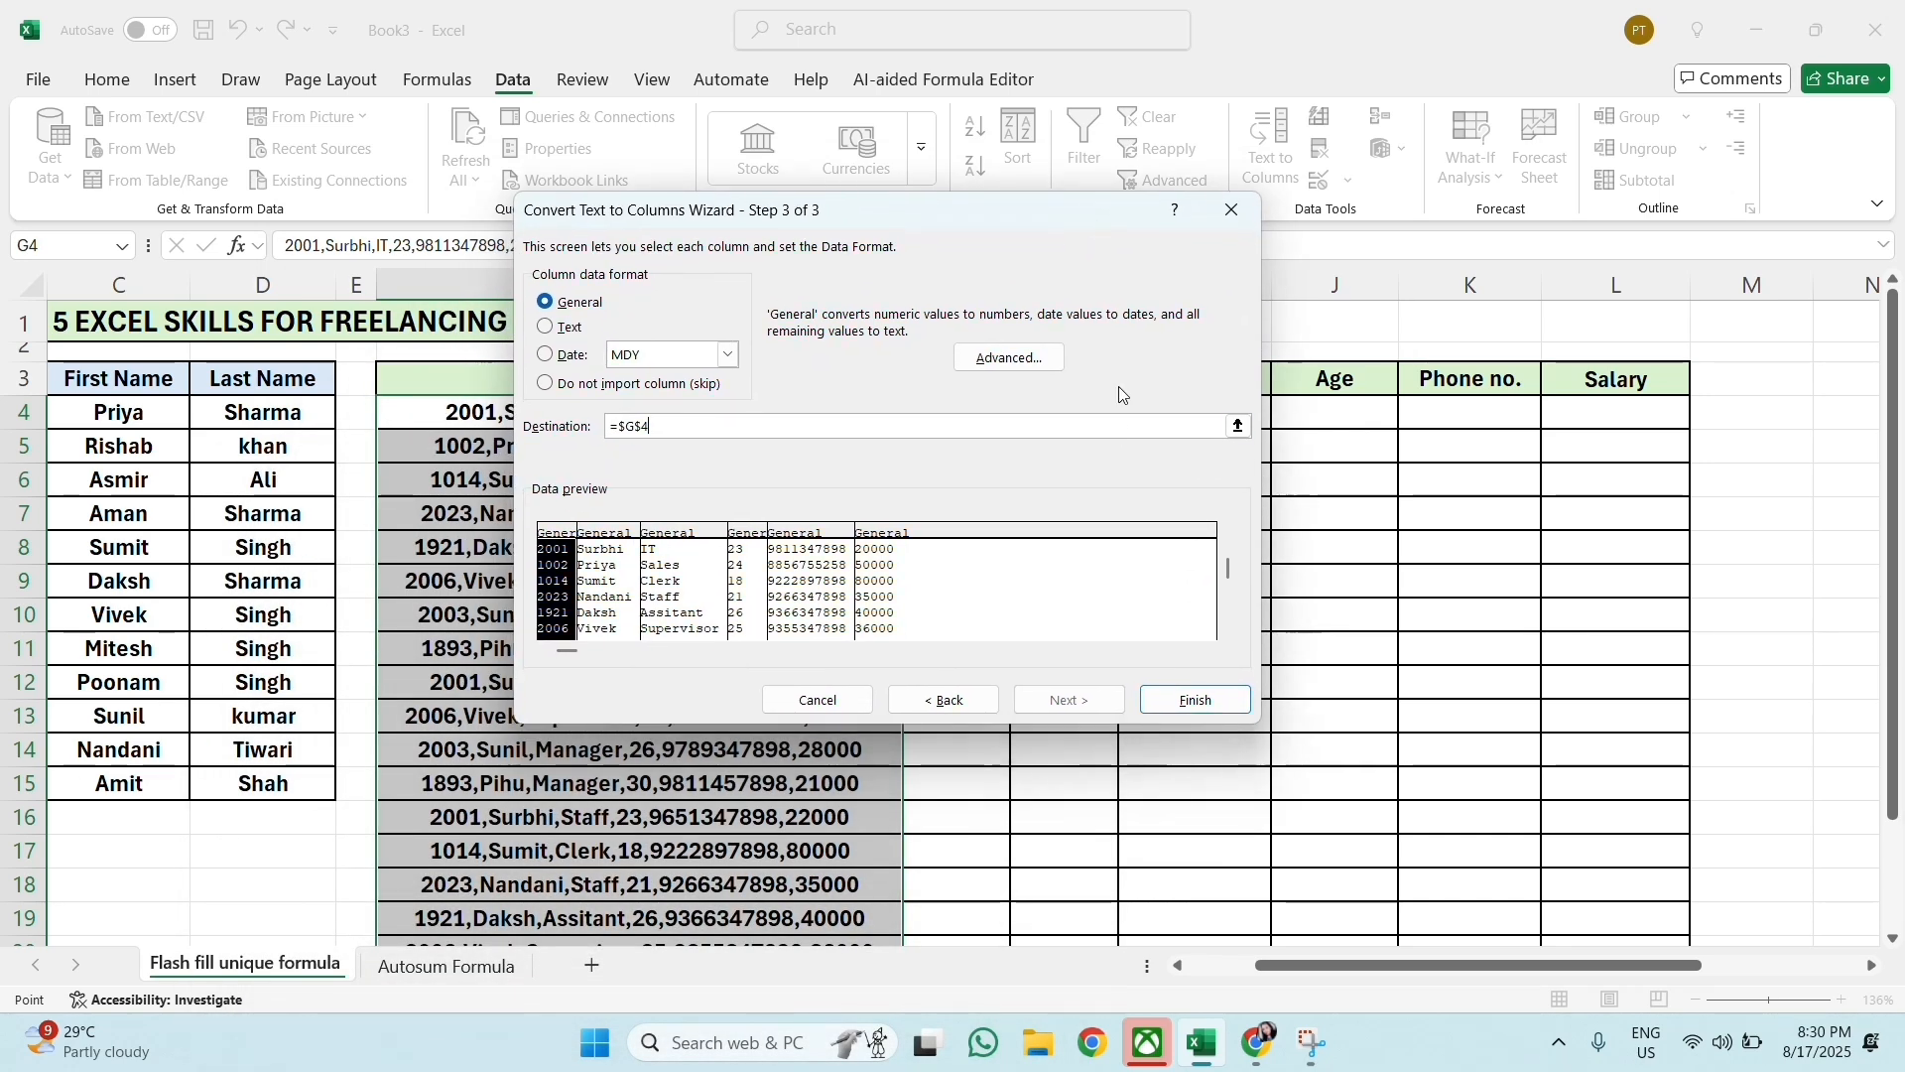
click(1196, 700)
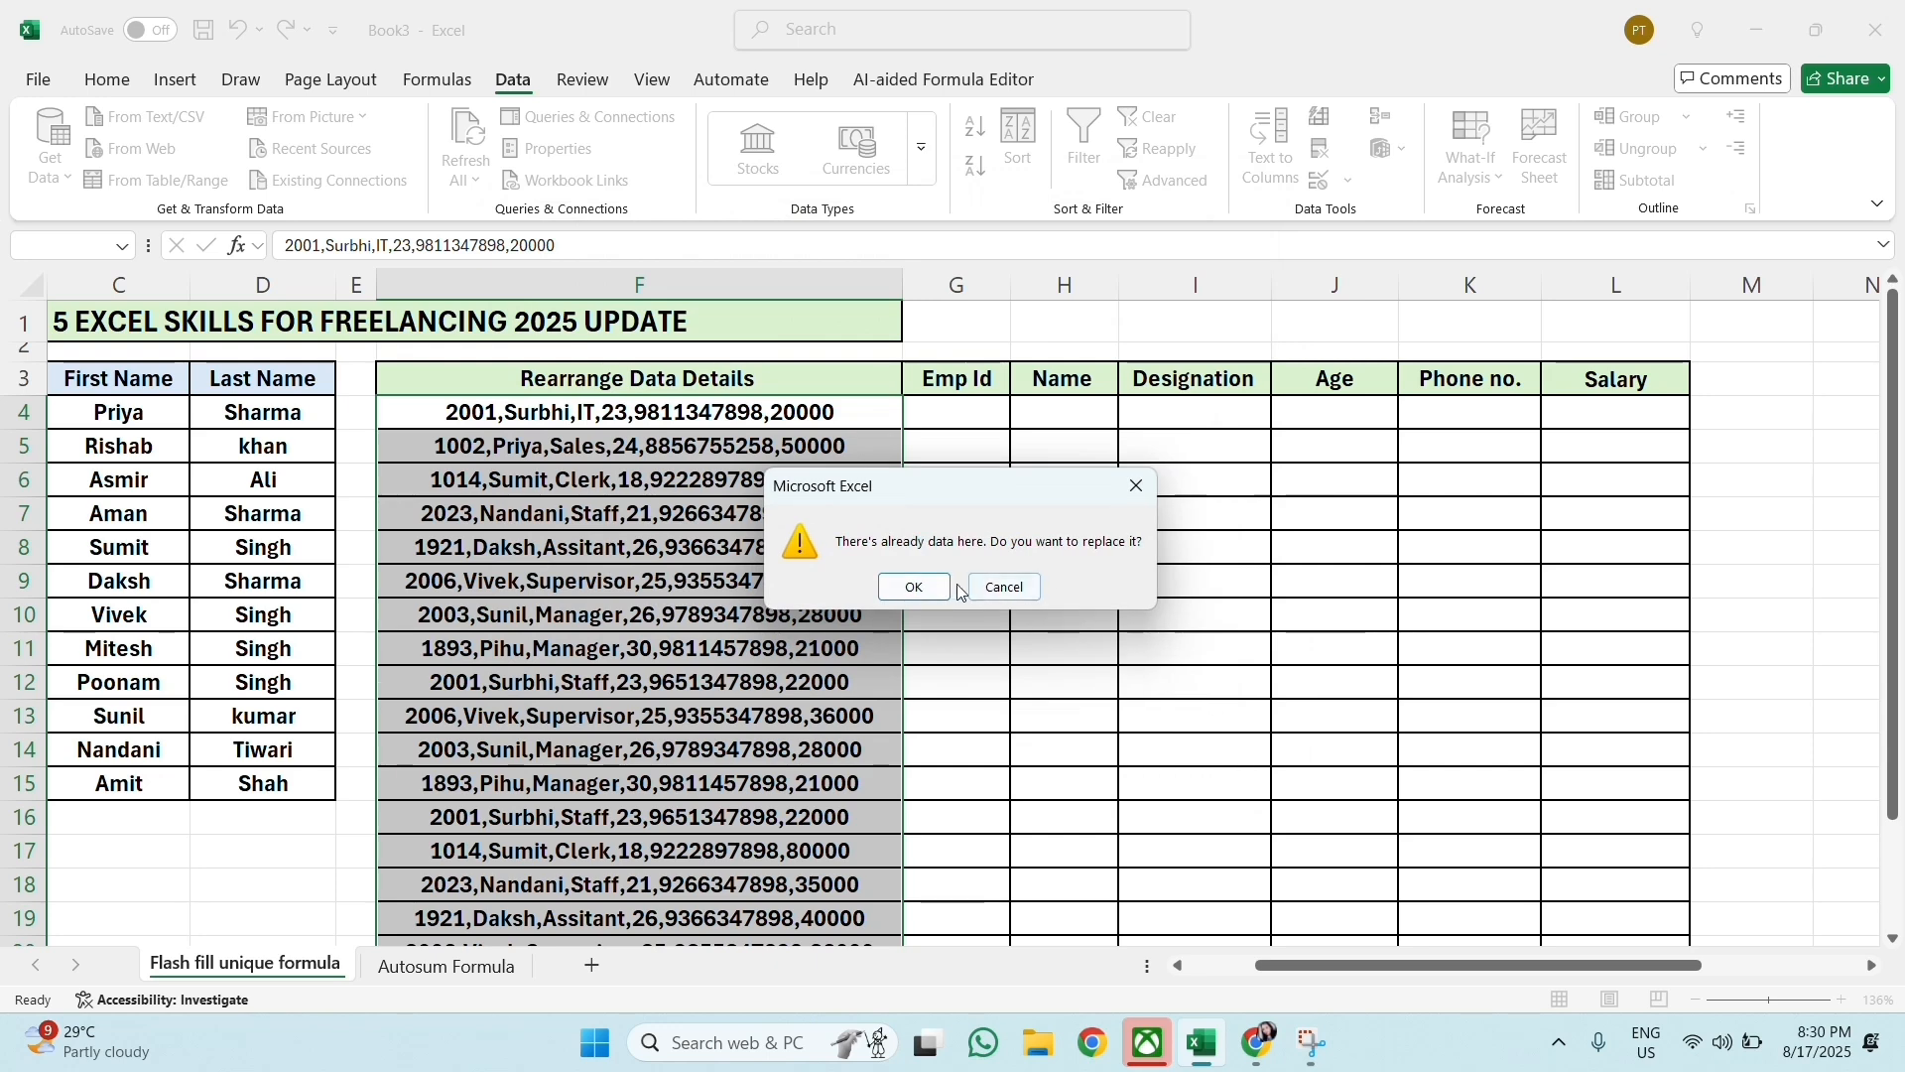
click(915, 587)
click(1779, 607)
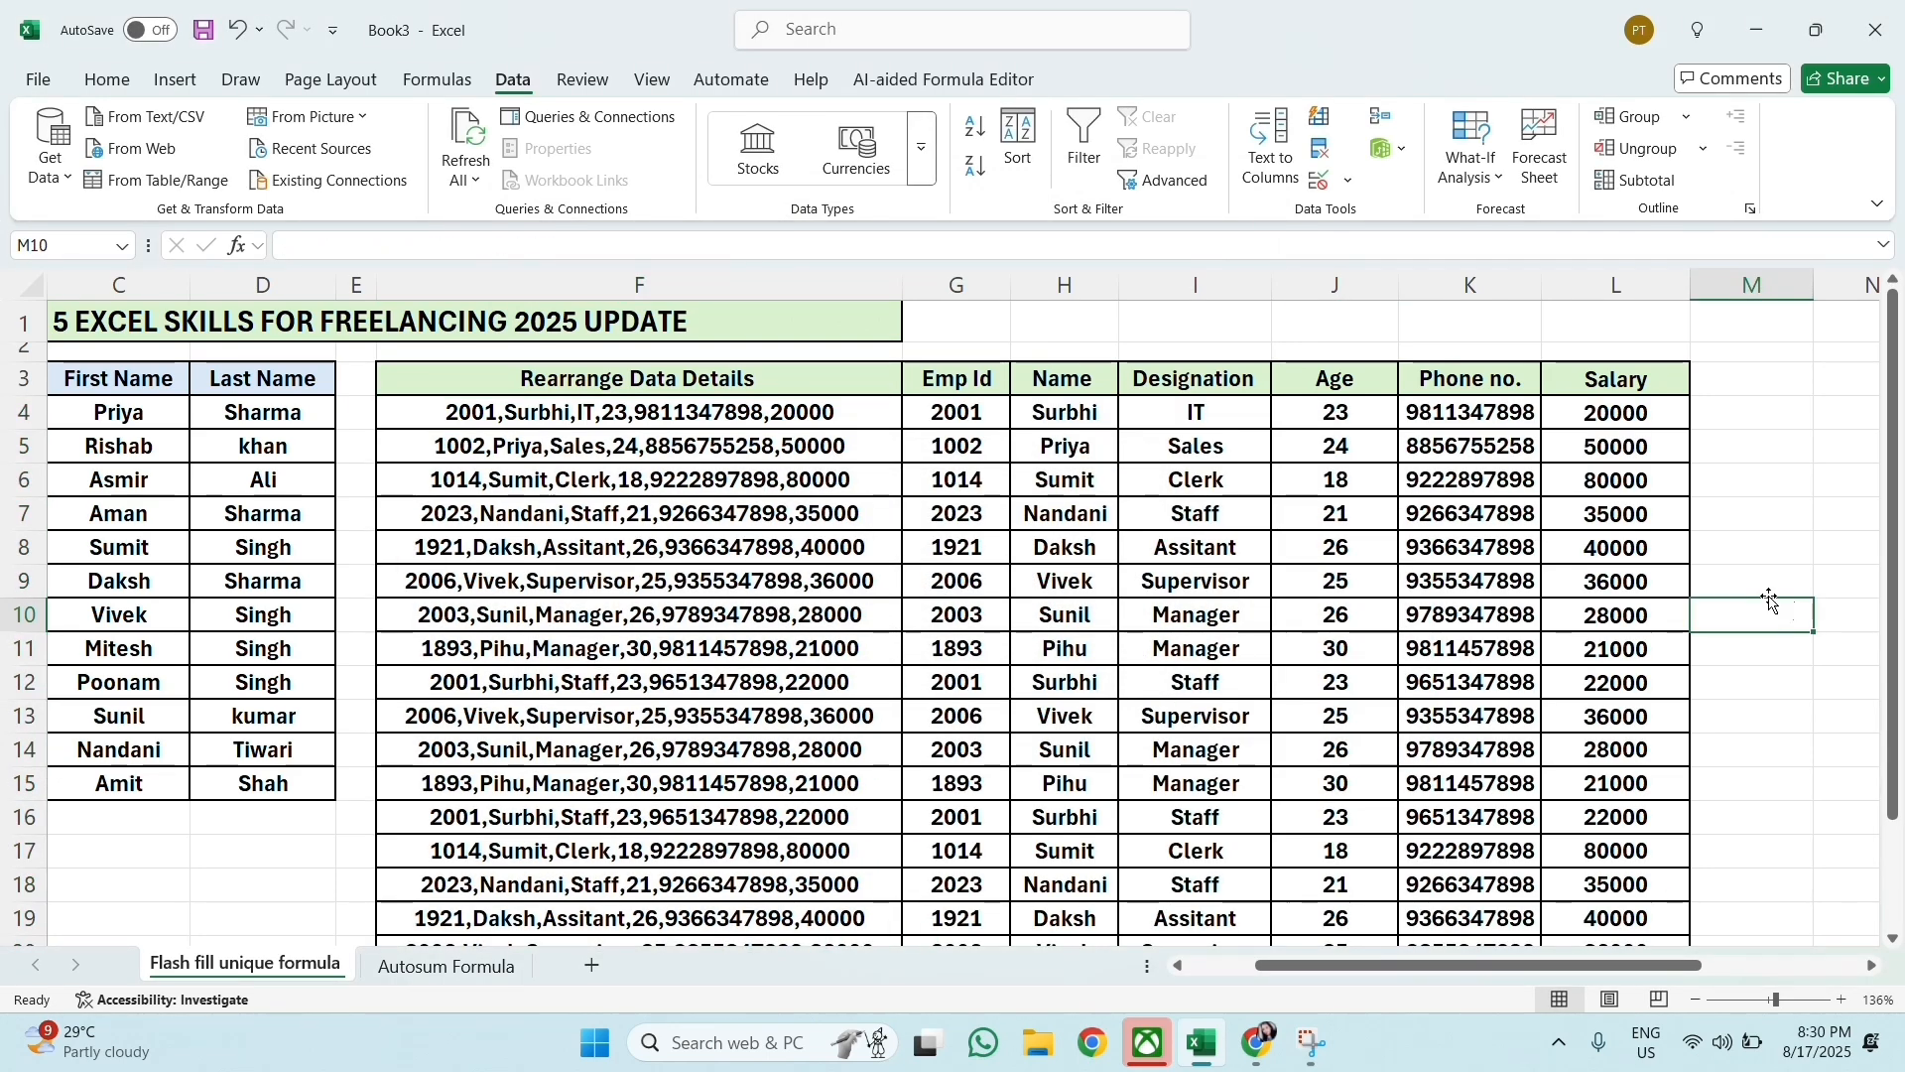
scroll(1026, 453, down, 2)
scroll(1026, 452, up, 2)
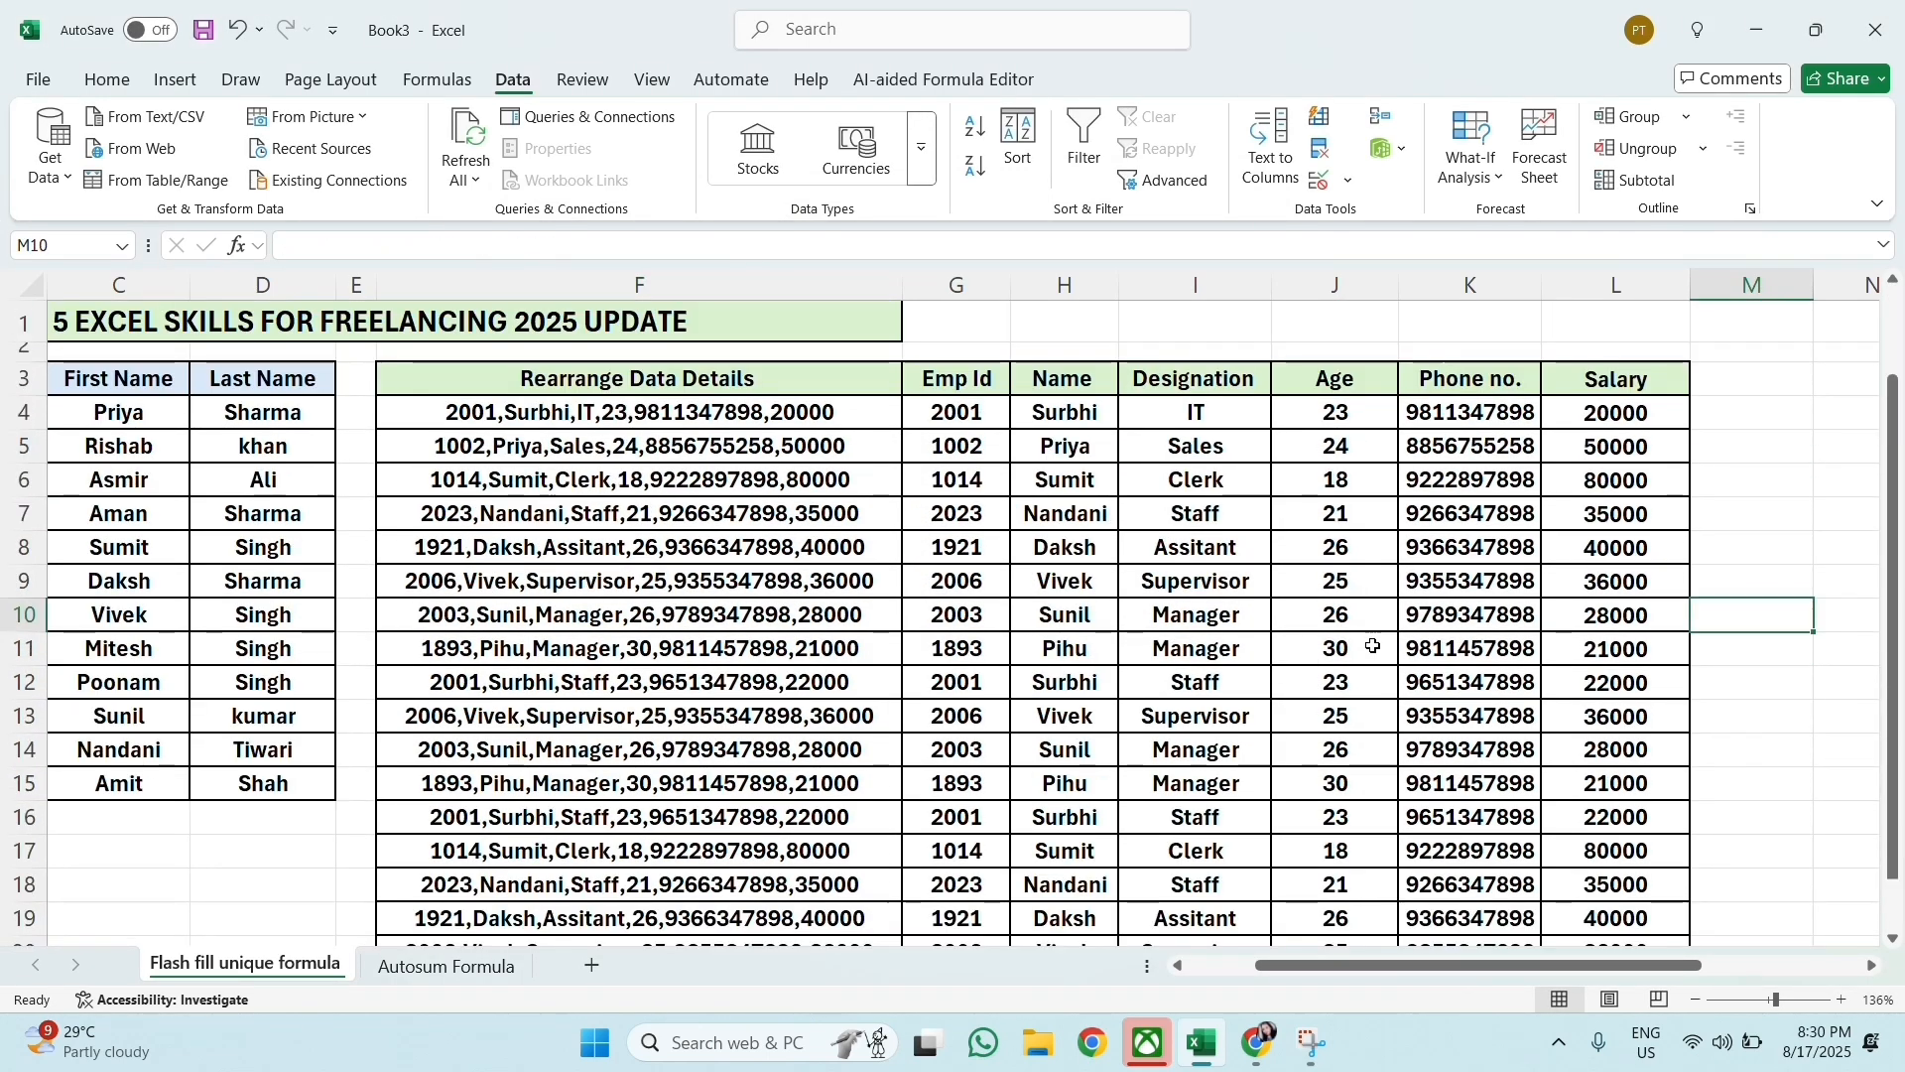
click(1065, 514)
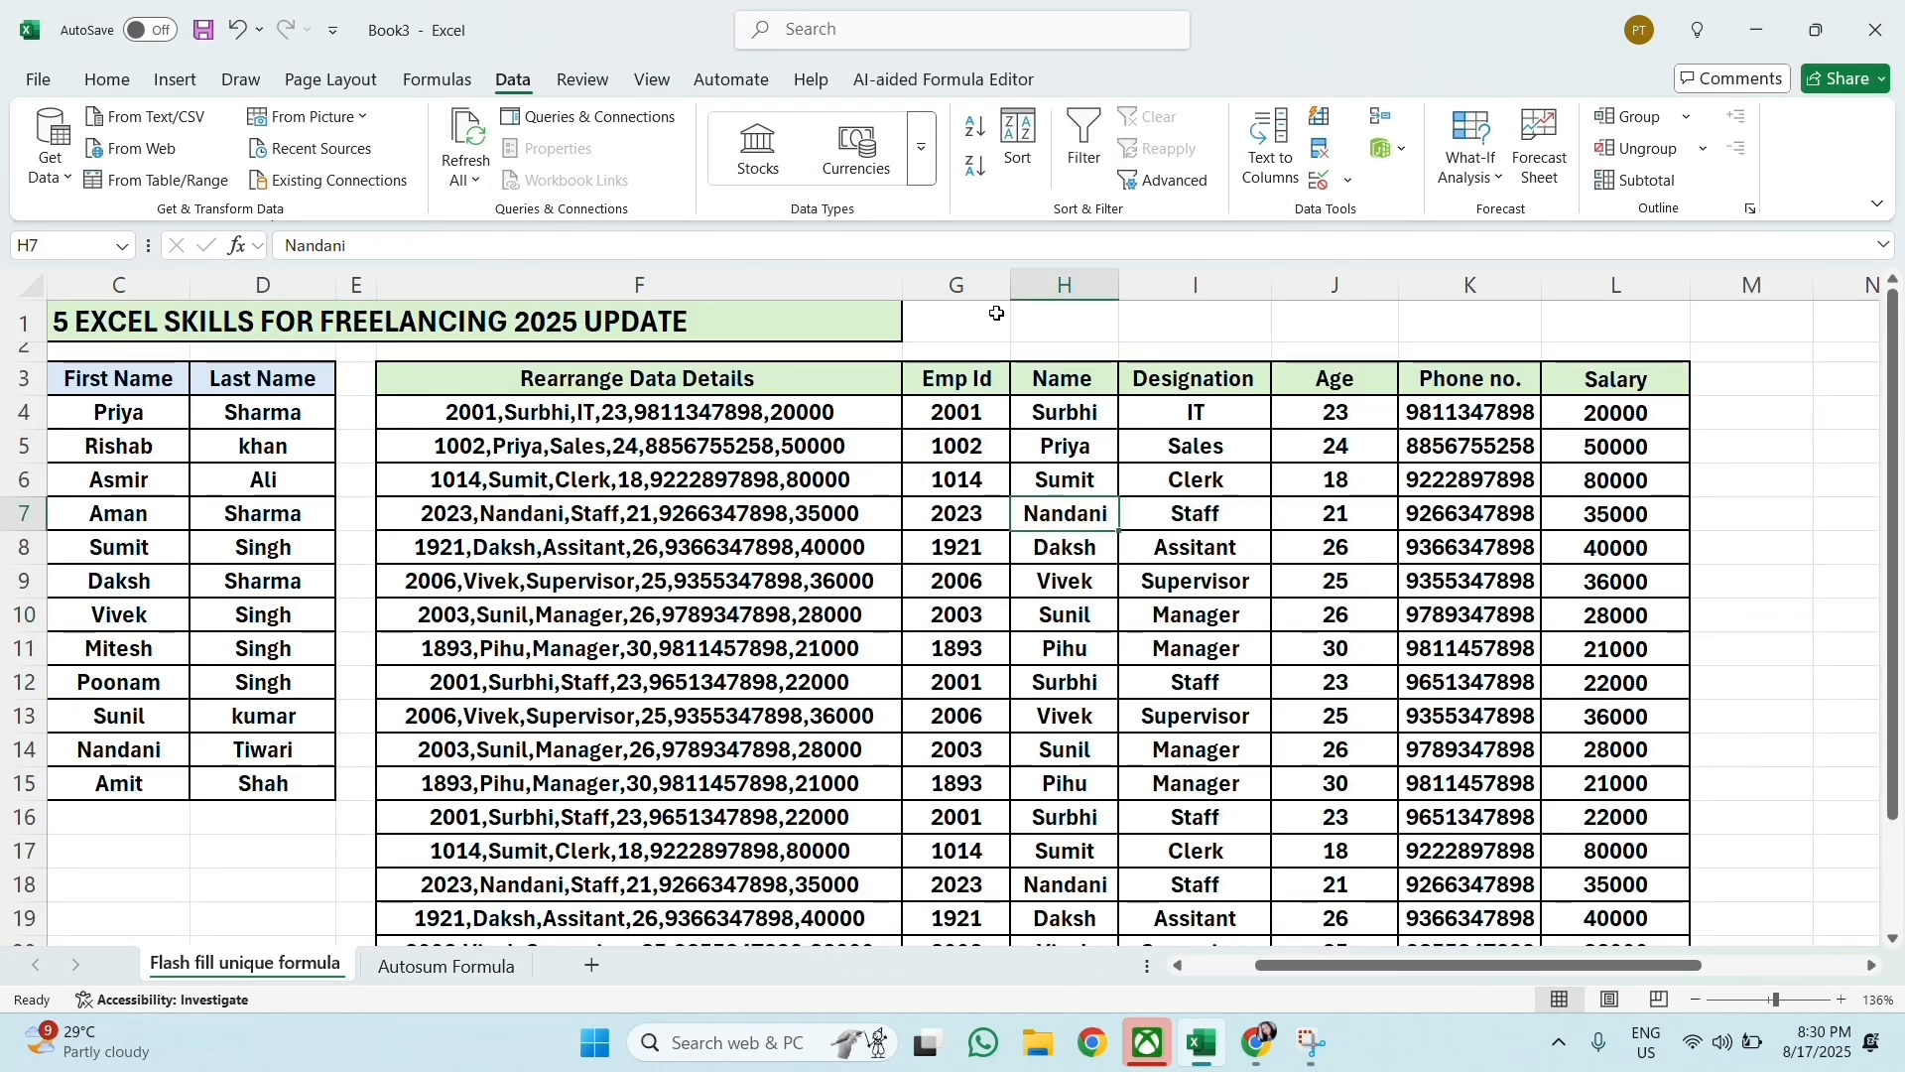
click(829, 37)
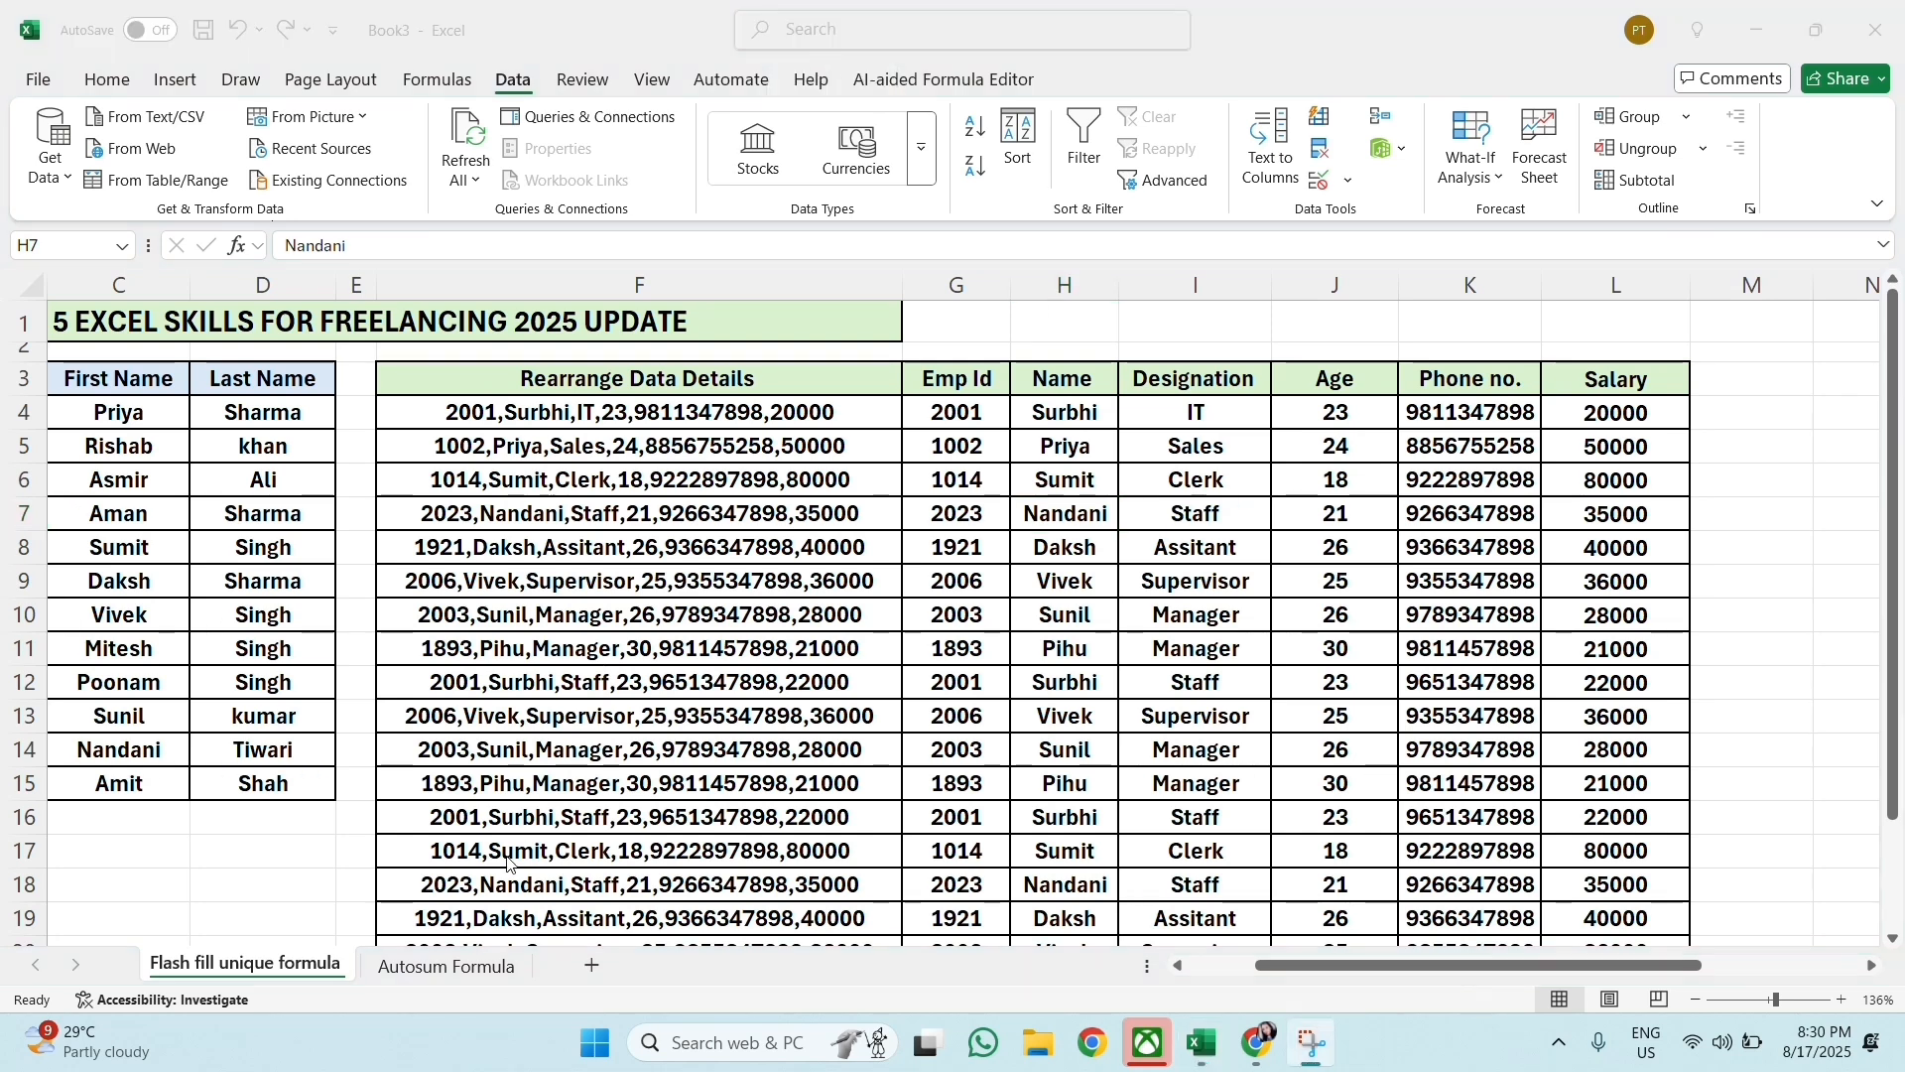
Step: Open the Autosum Formula sheet and examine its headers, the Mouse and CPU sales figures and the Total Sales cell in D7
click(443, 967)
click(767, 608)
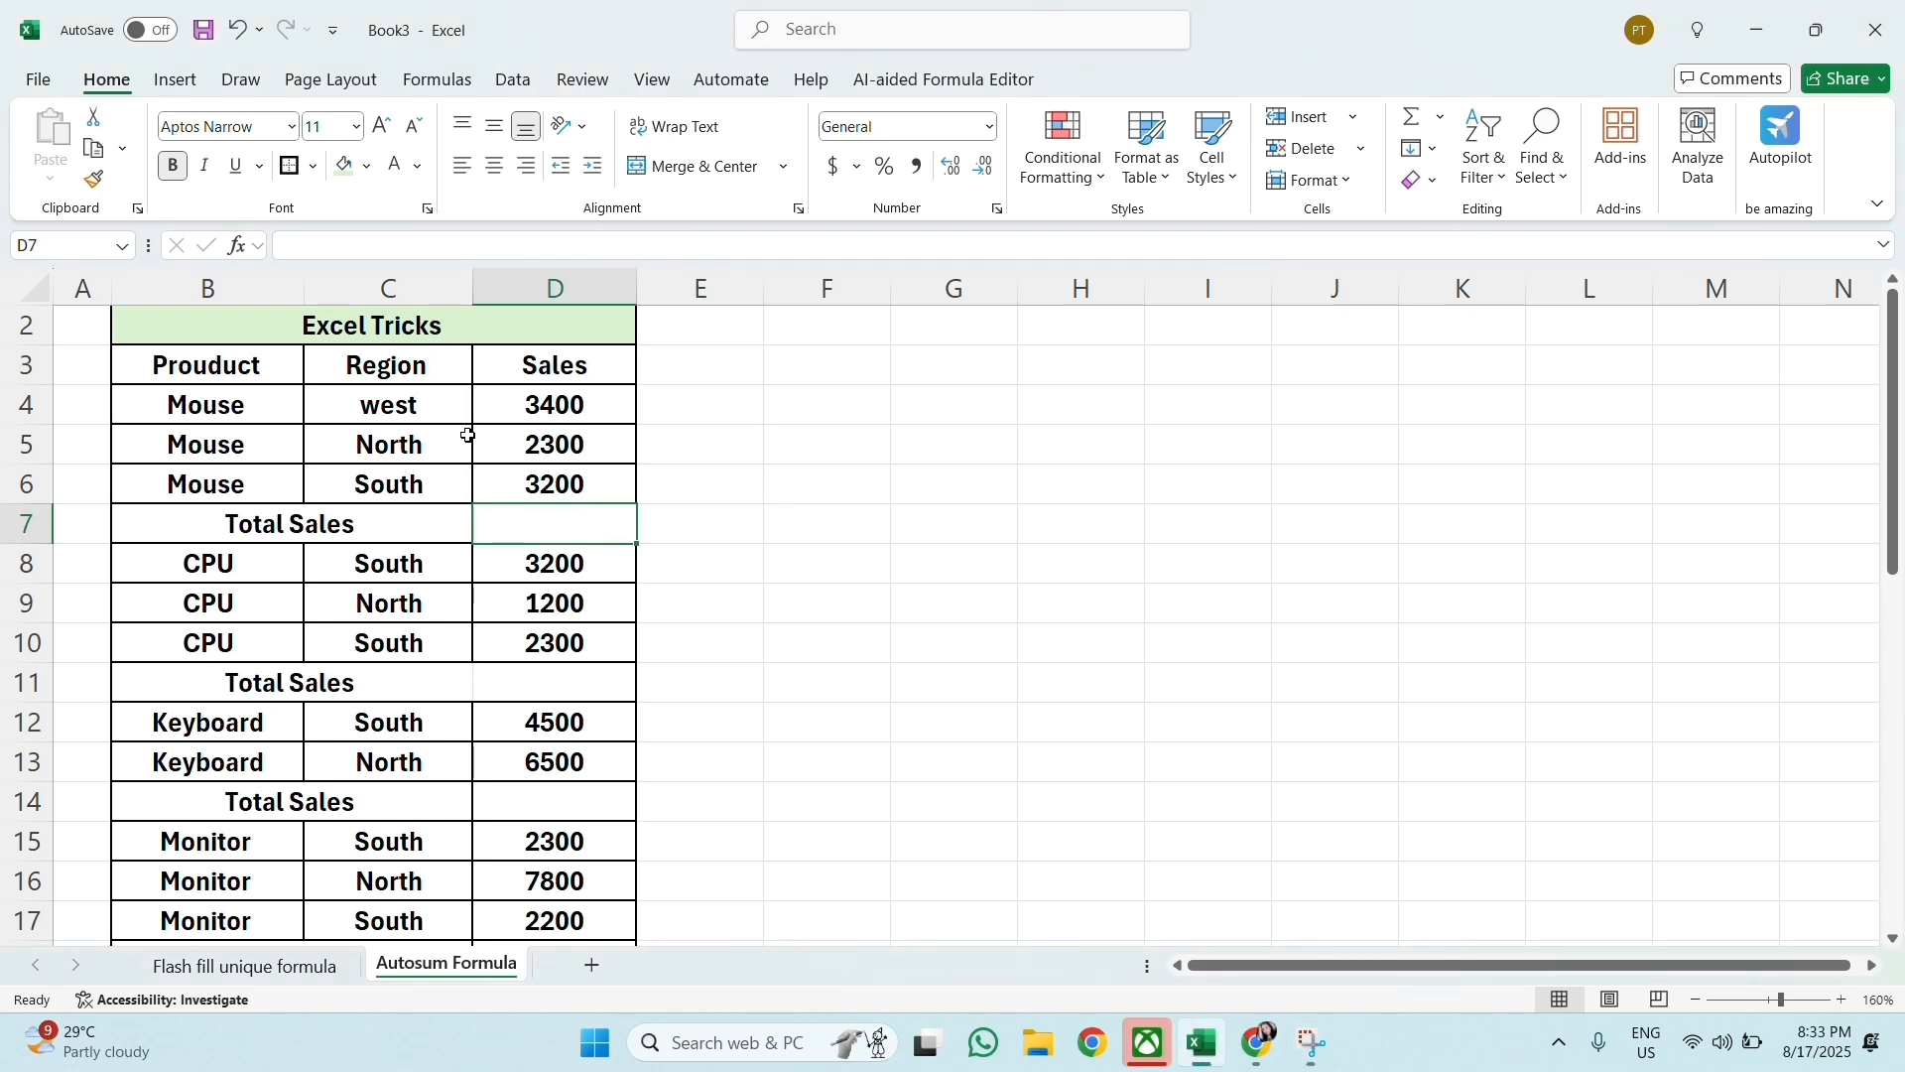
click(447, 415)
click(256, 370)
click(526, 366)
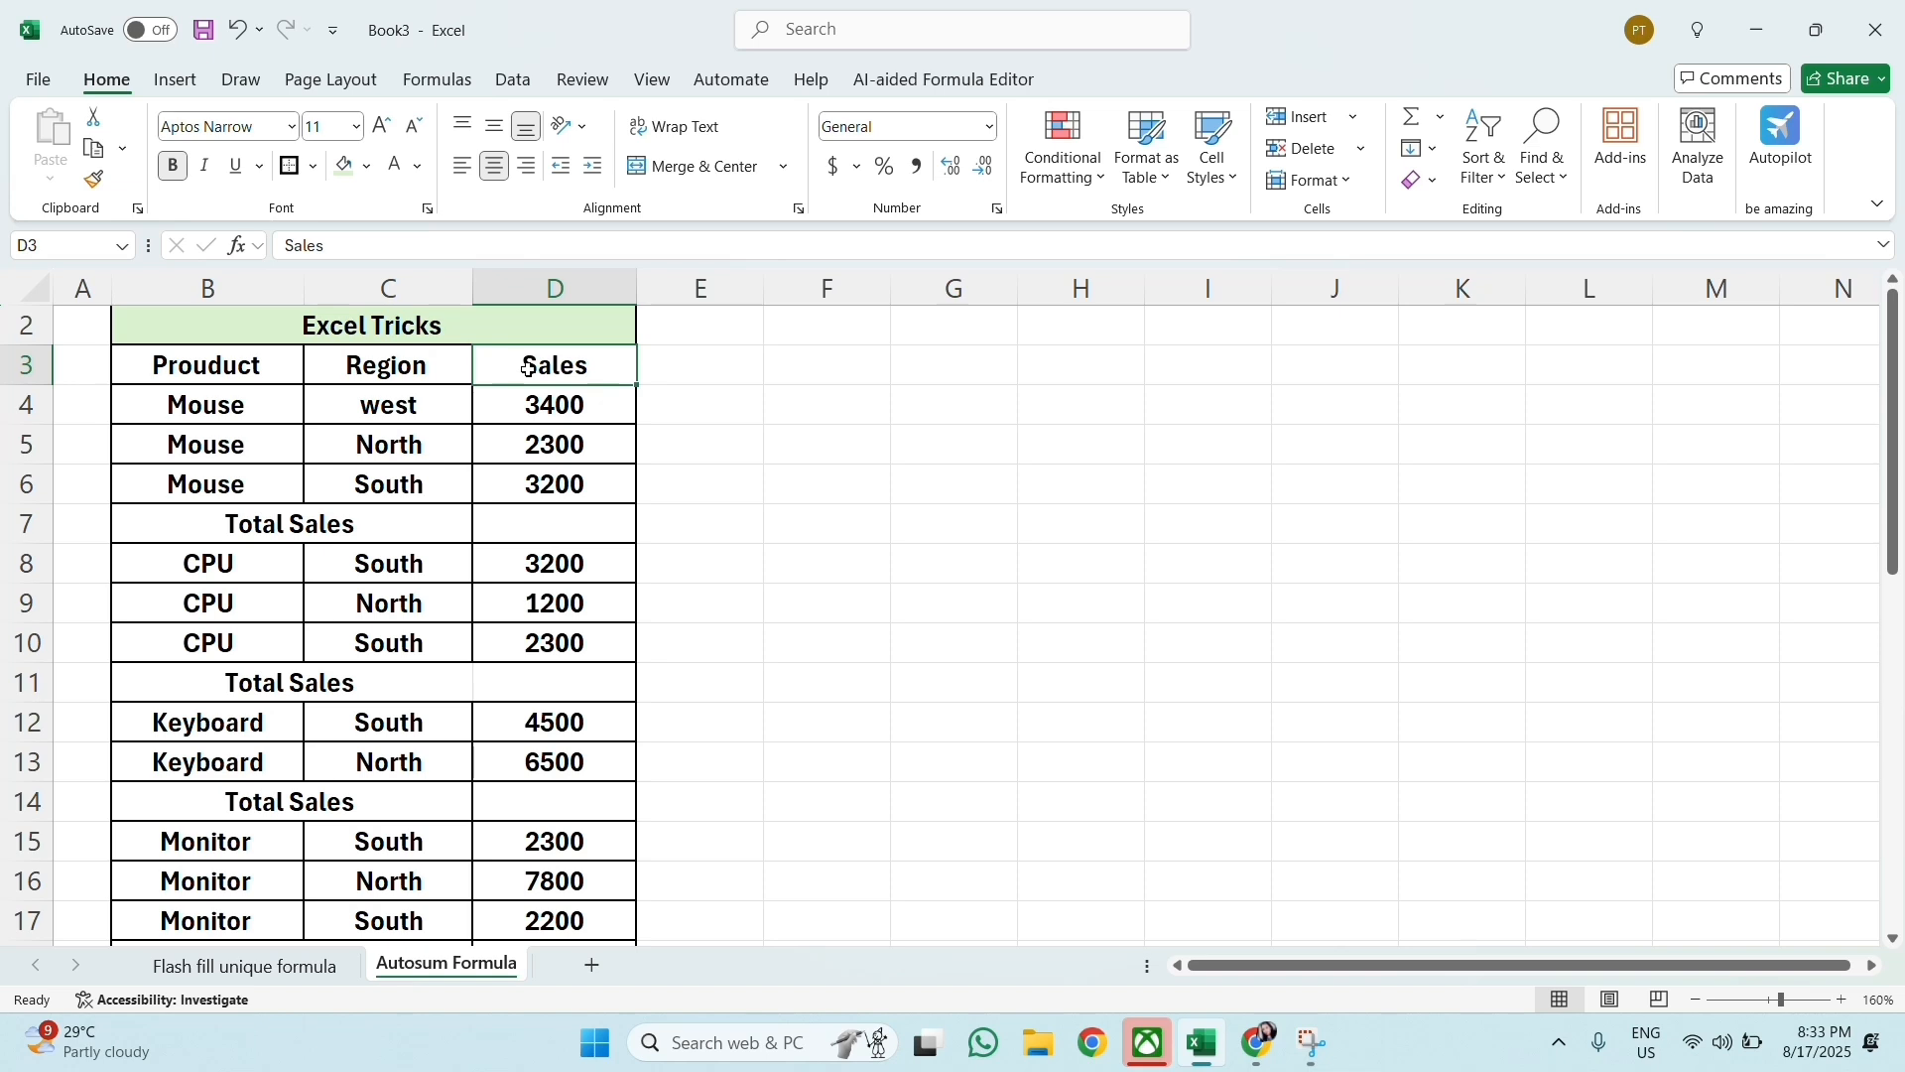
drag(542, 401, 547, 470)
click(566, 523)
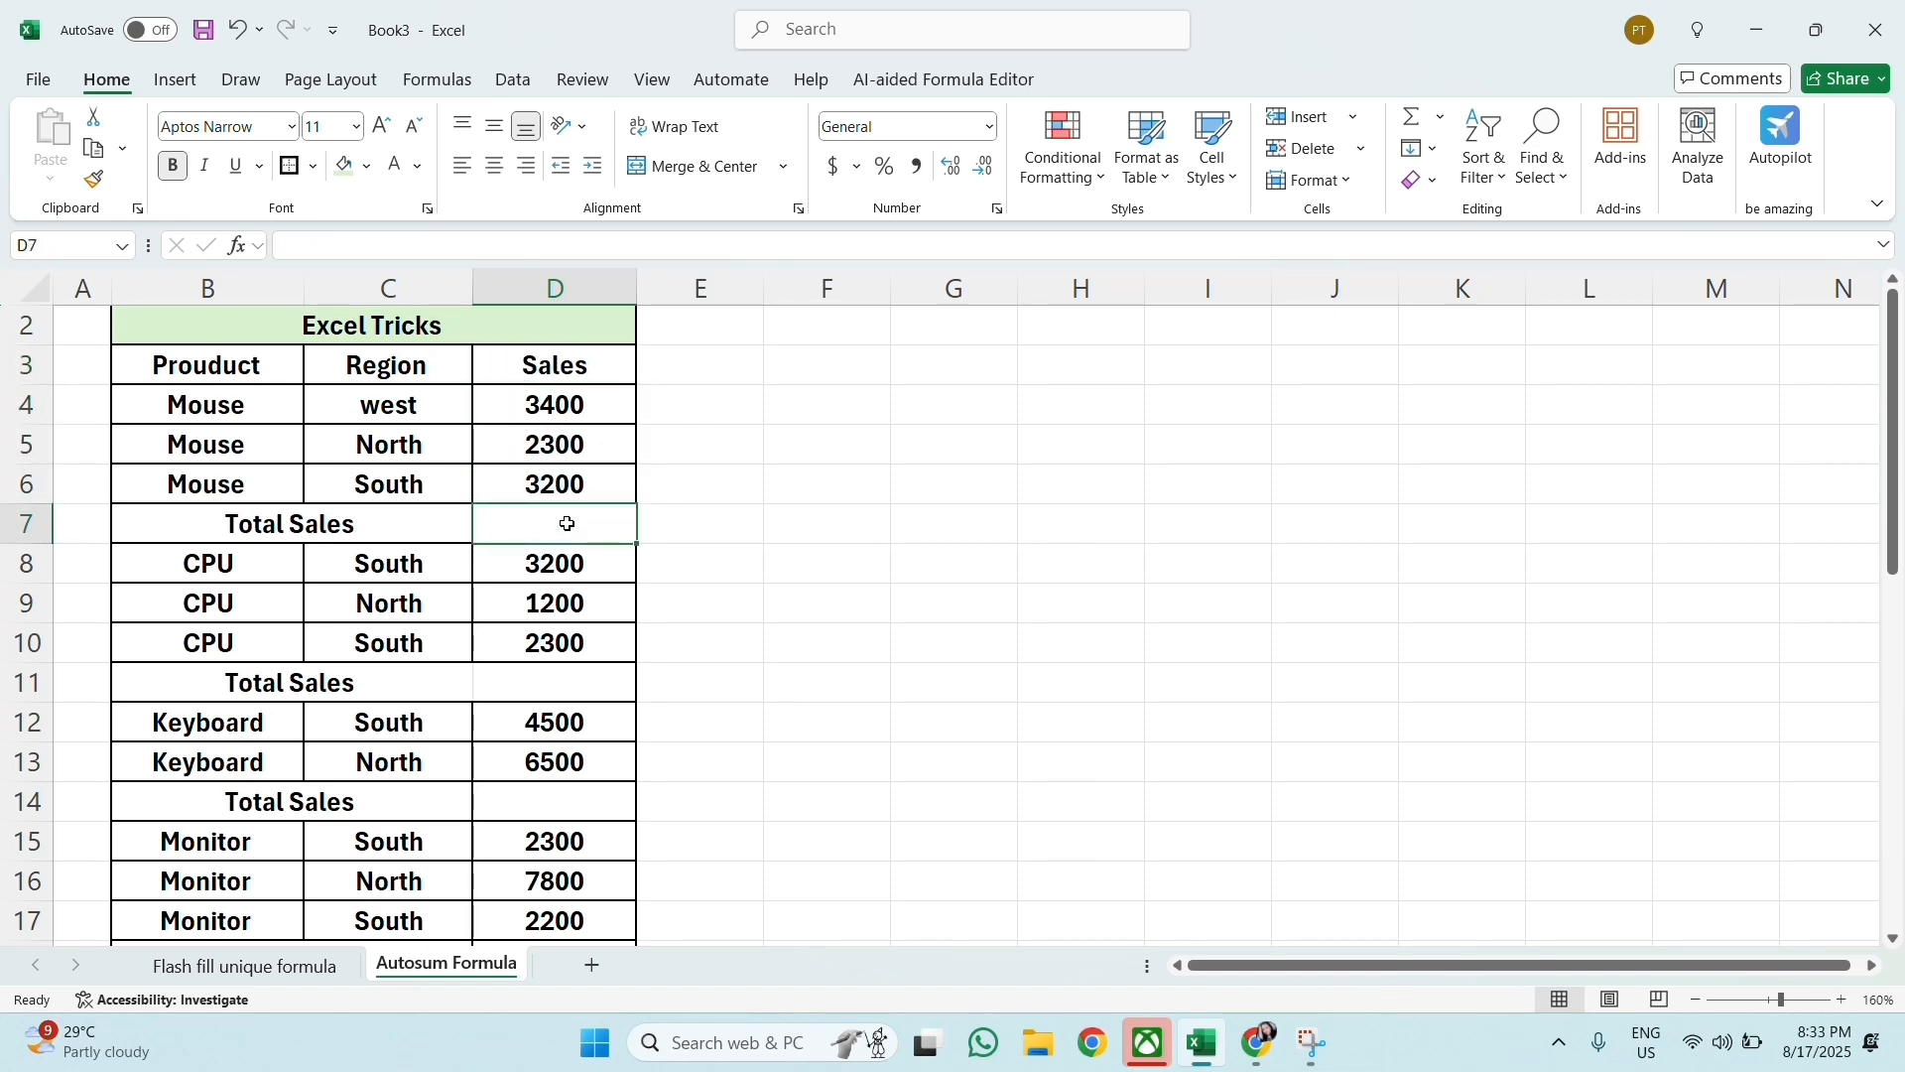
drag(564, 563, 553, 640)
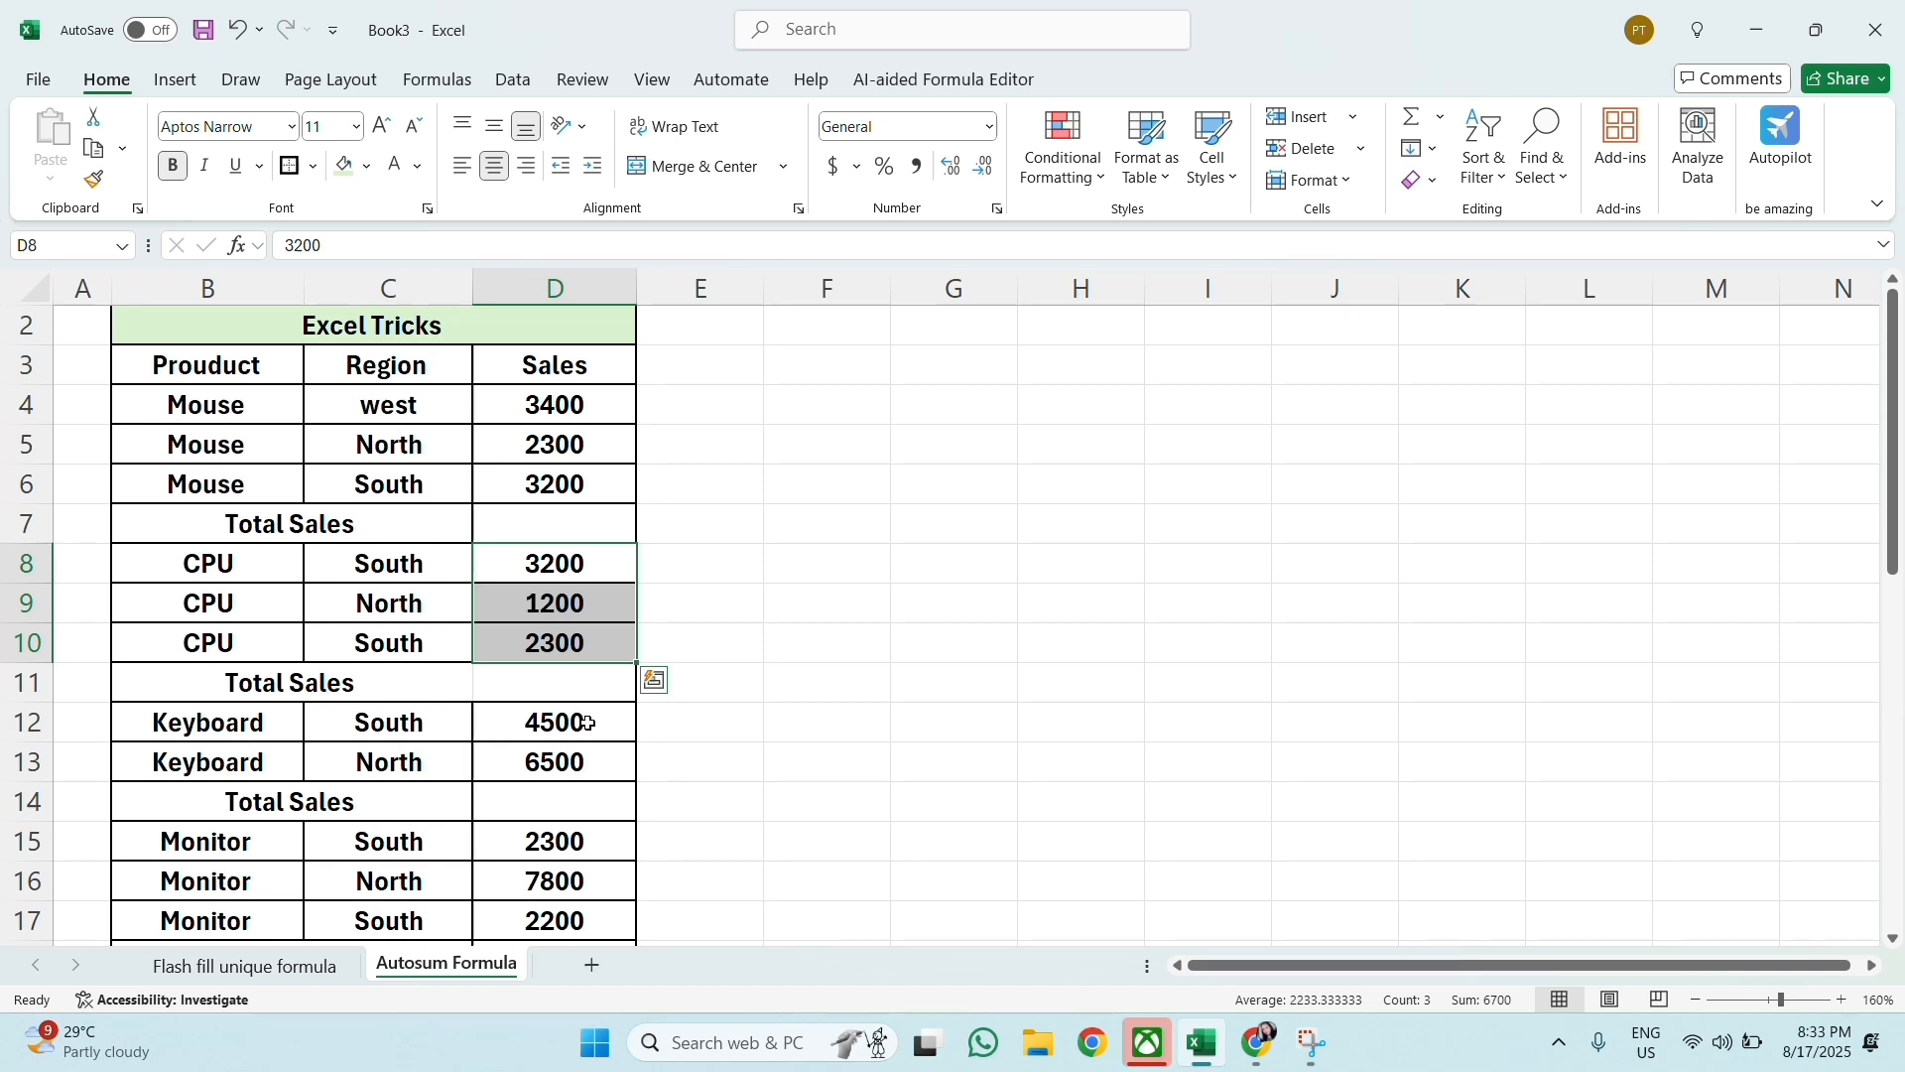
Step: Examine the Keyboard, Monitor, Television and Camera sales figures and their empty Total Sales cells
drag(588, 723, 583, 804)
scroll(585, 756, down, 1)
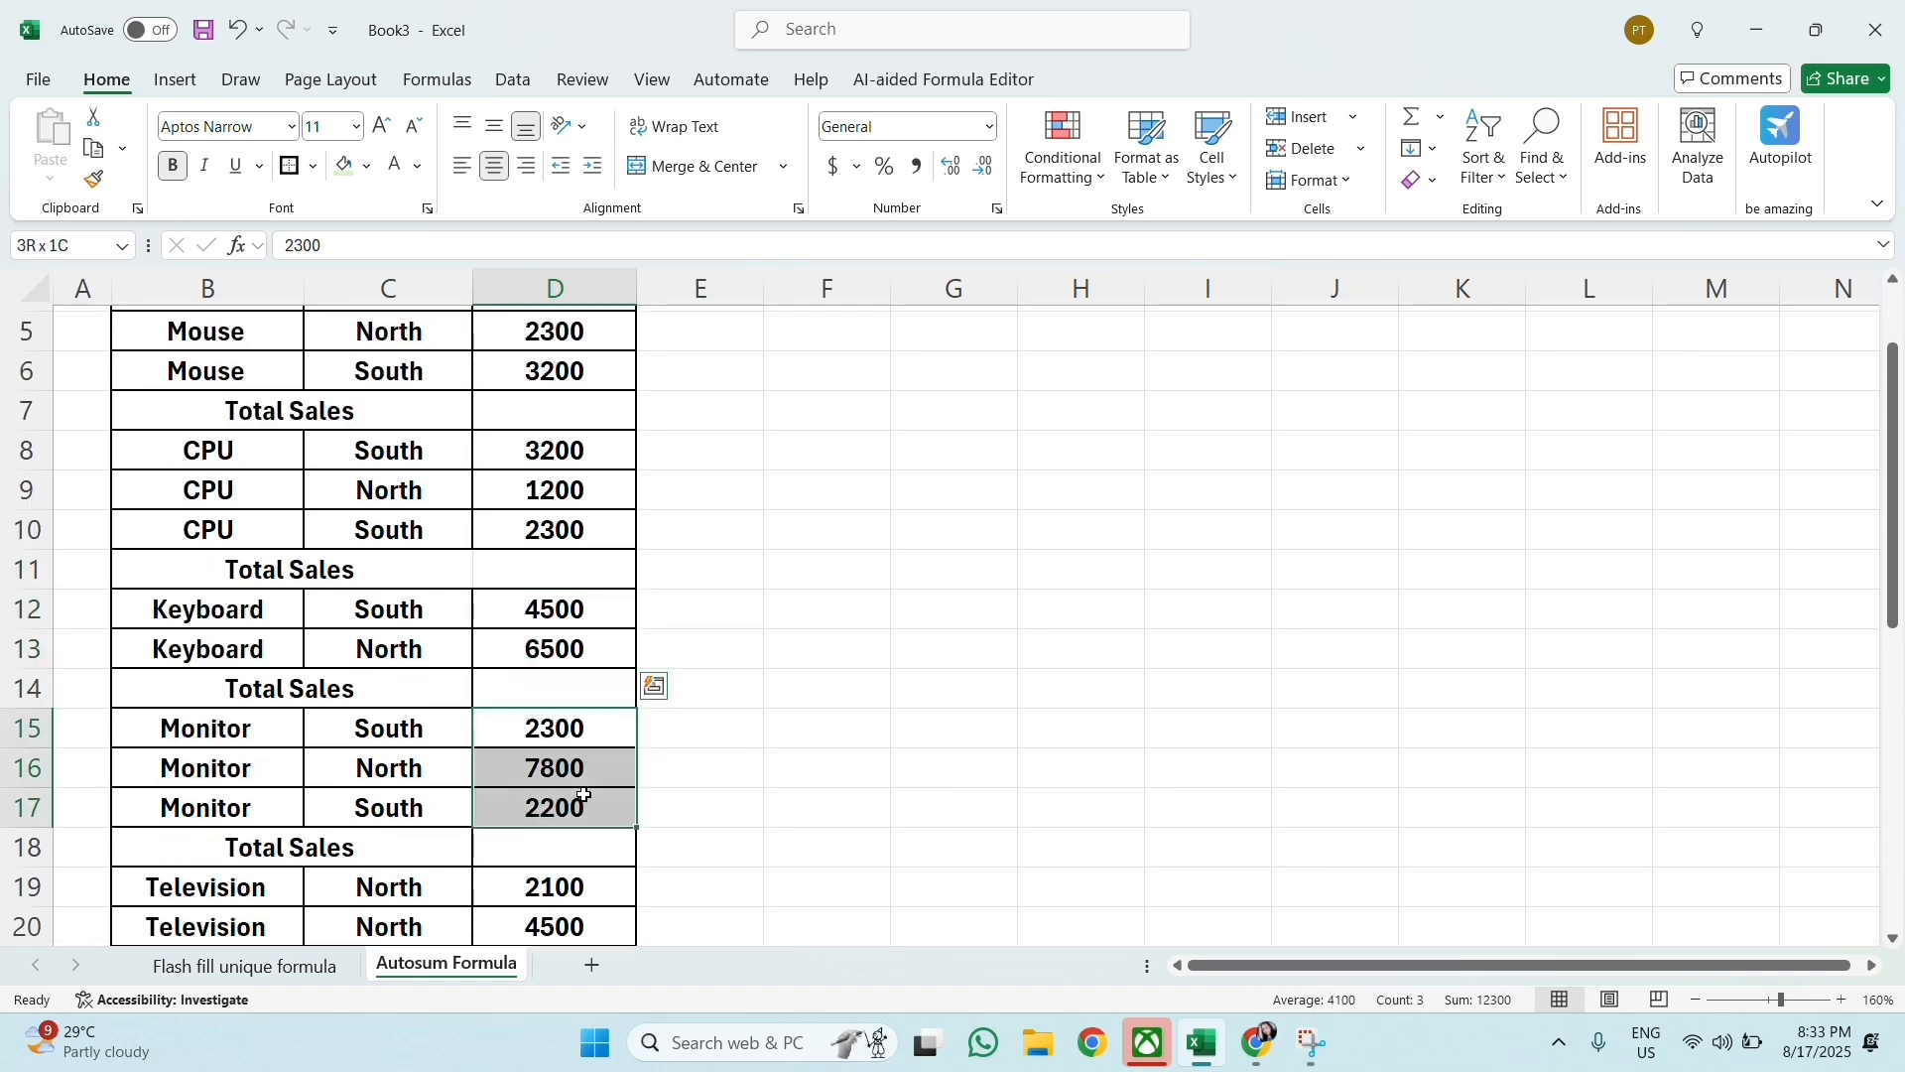
click(718, 796)
scroll(540, 878, down, 4)
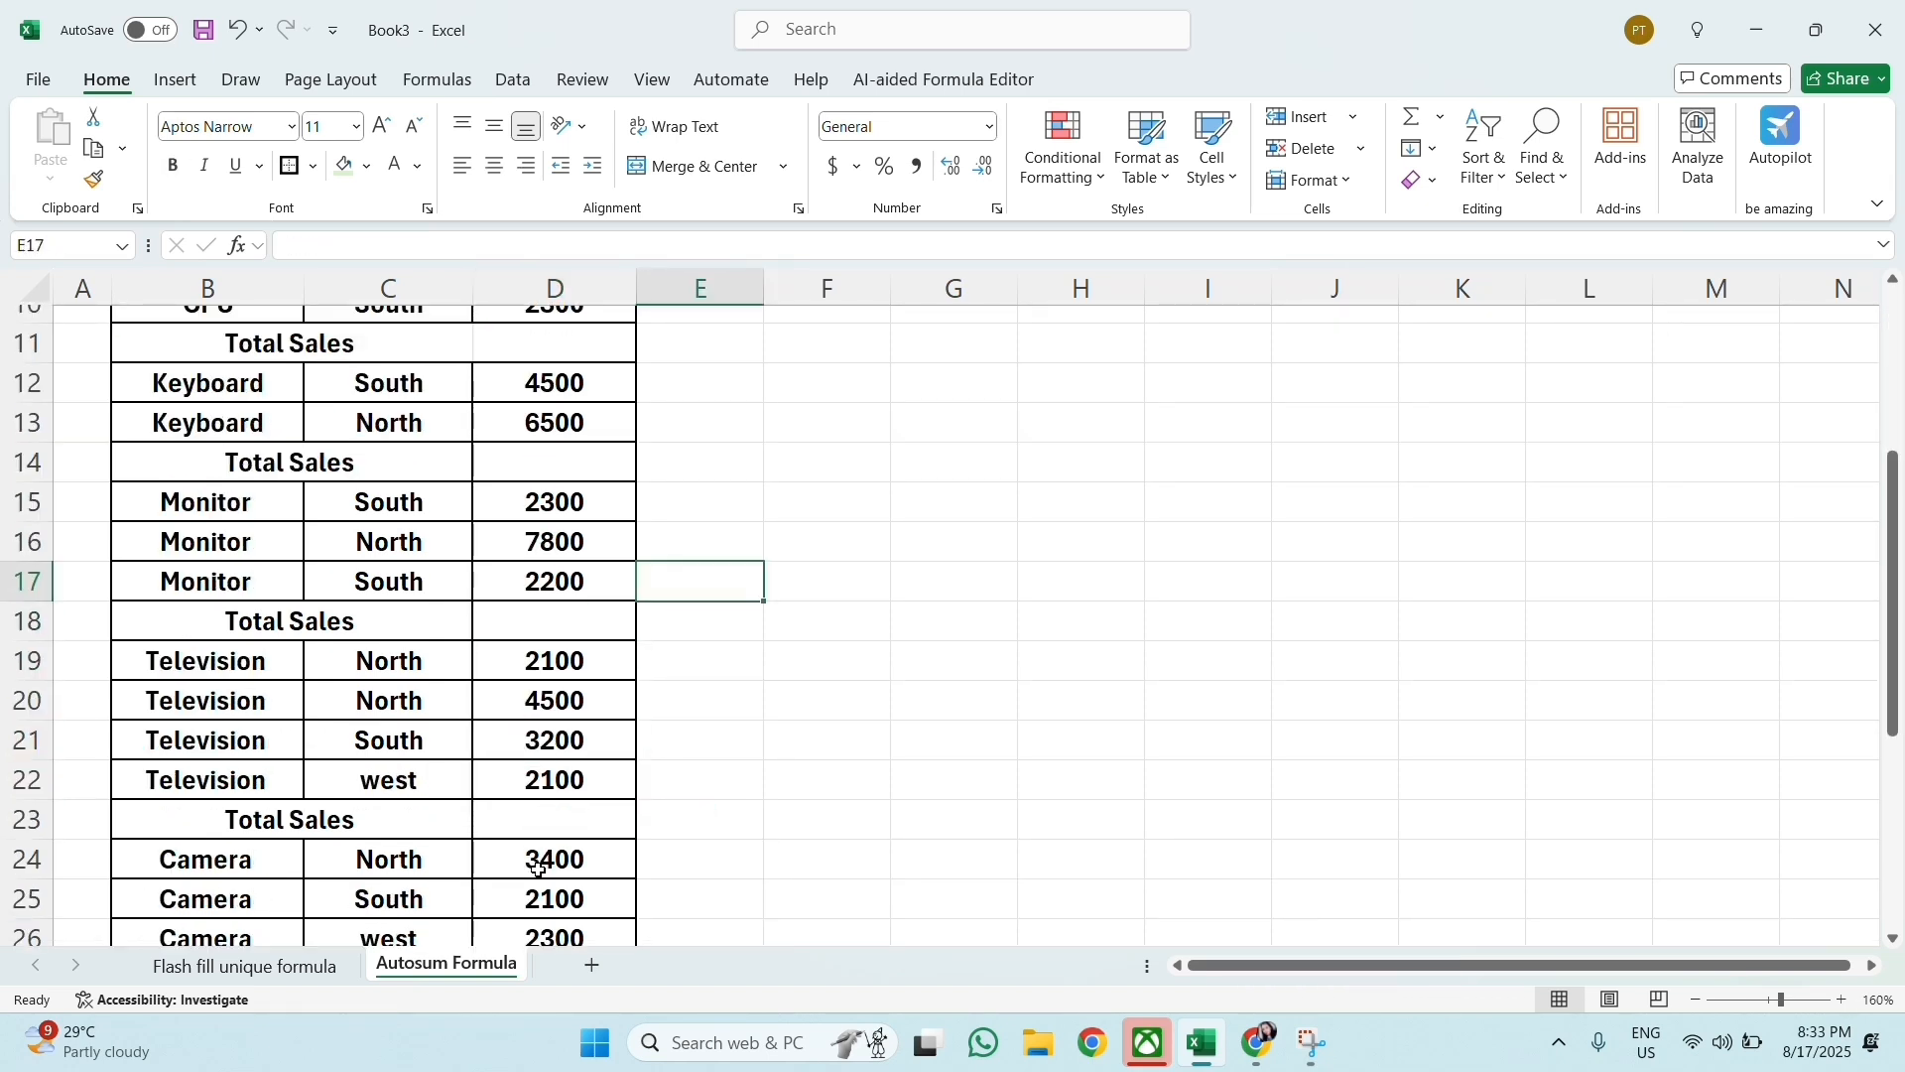
scroll(537, 871, up, 5)
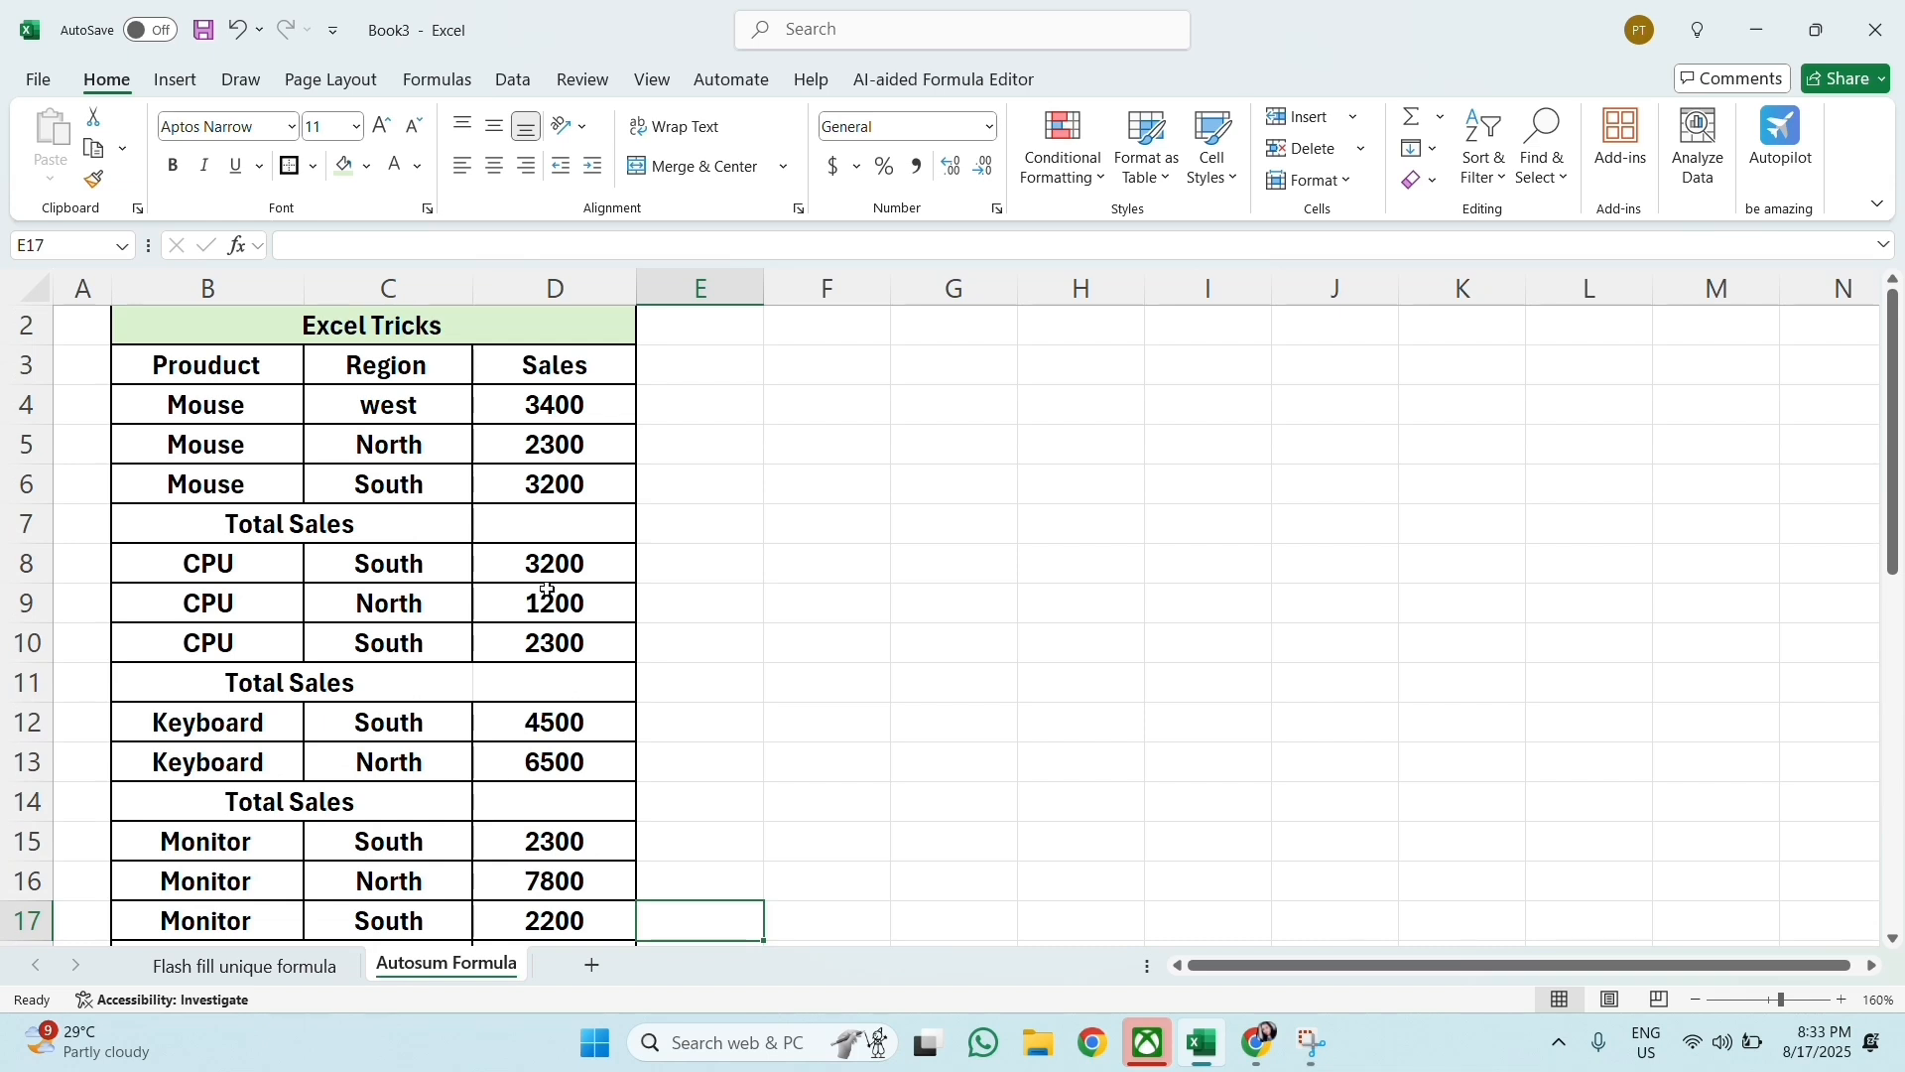
Step: Total the Mouse sales in D7 with the formula =sum(D4:D6)
click(593, 516)
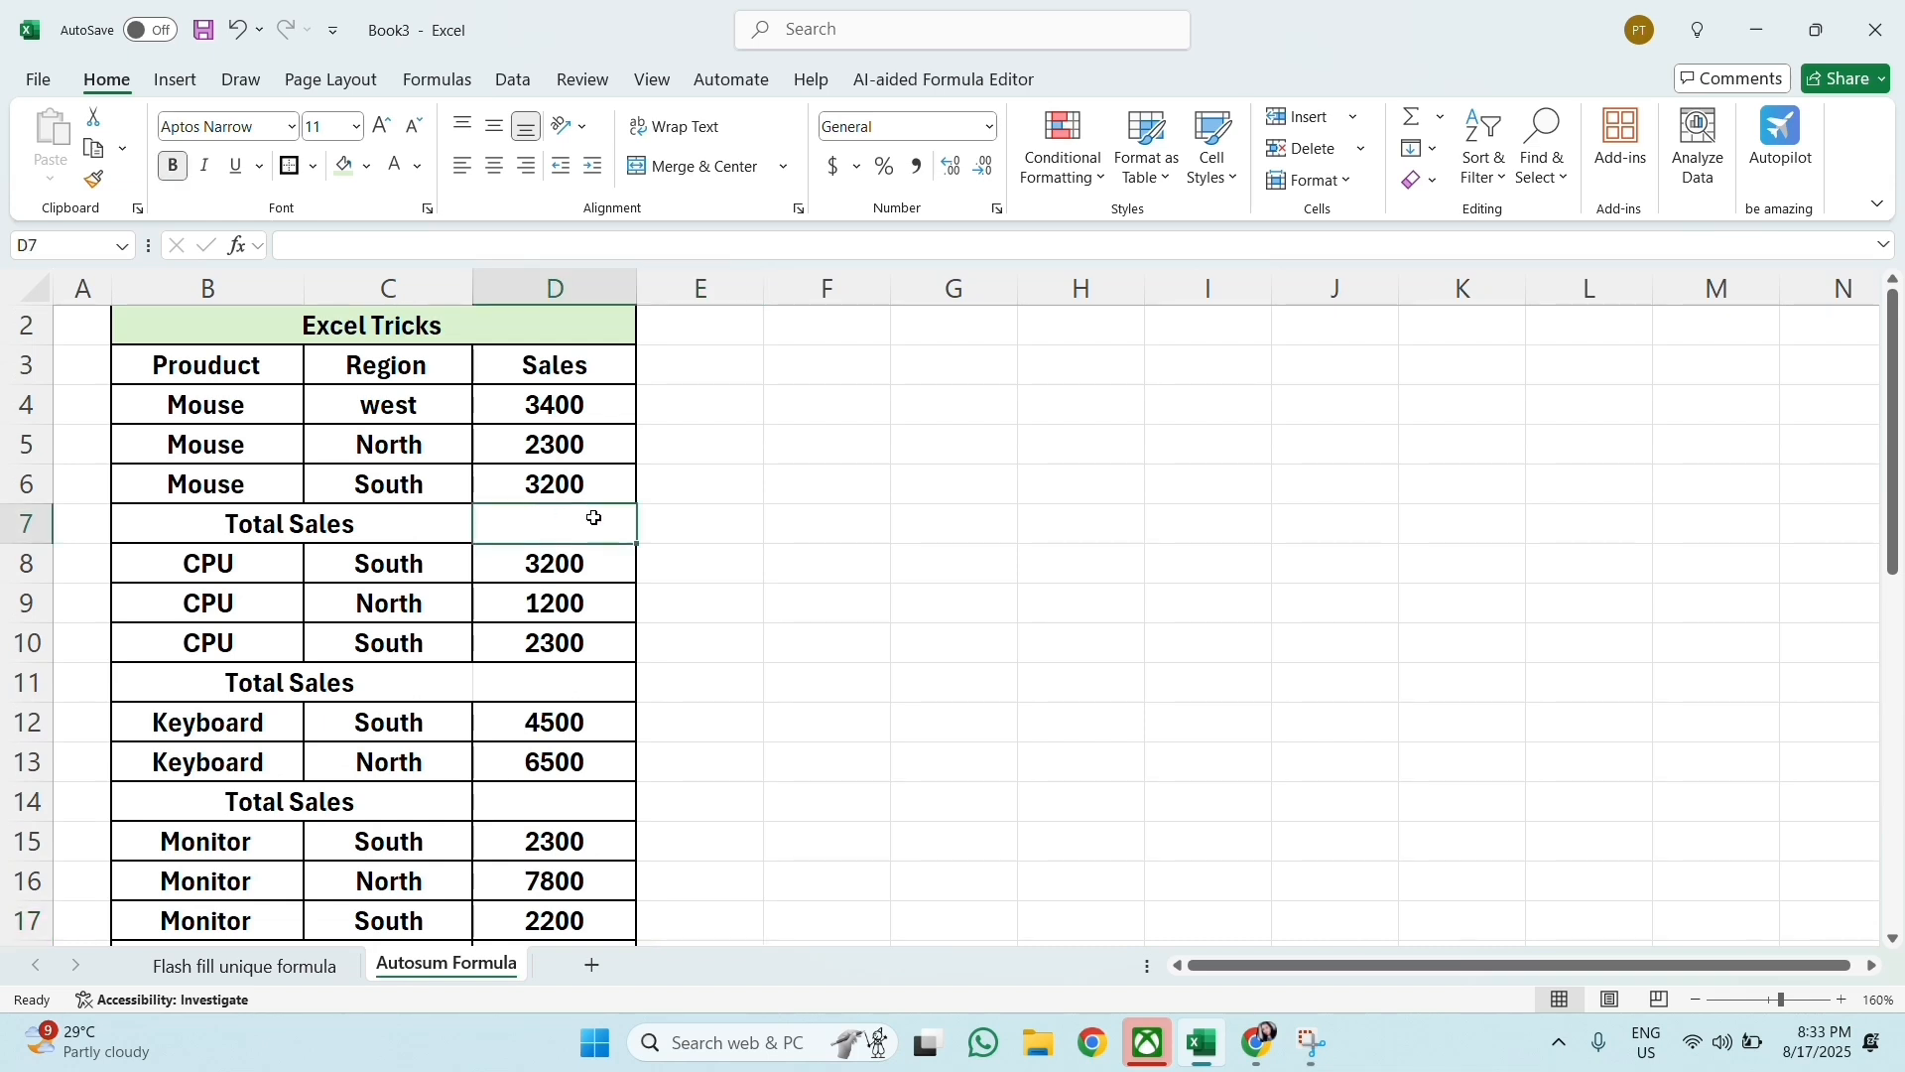
text(=su)
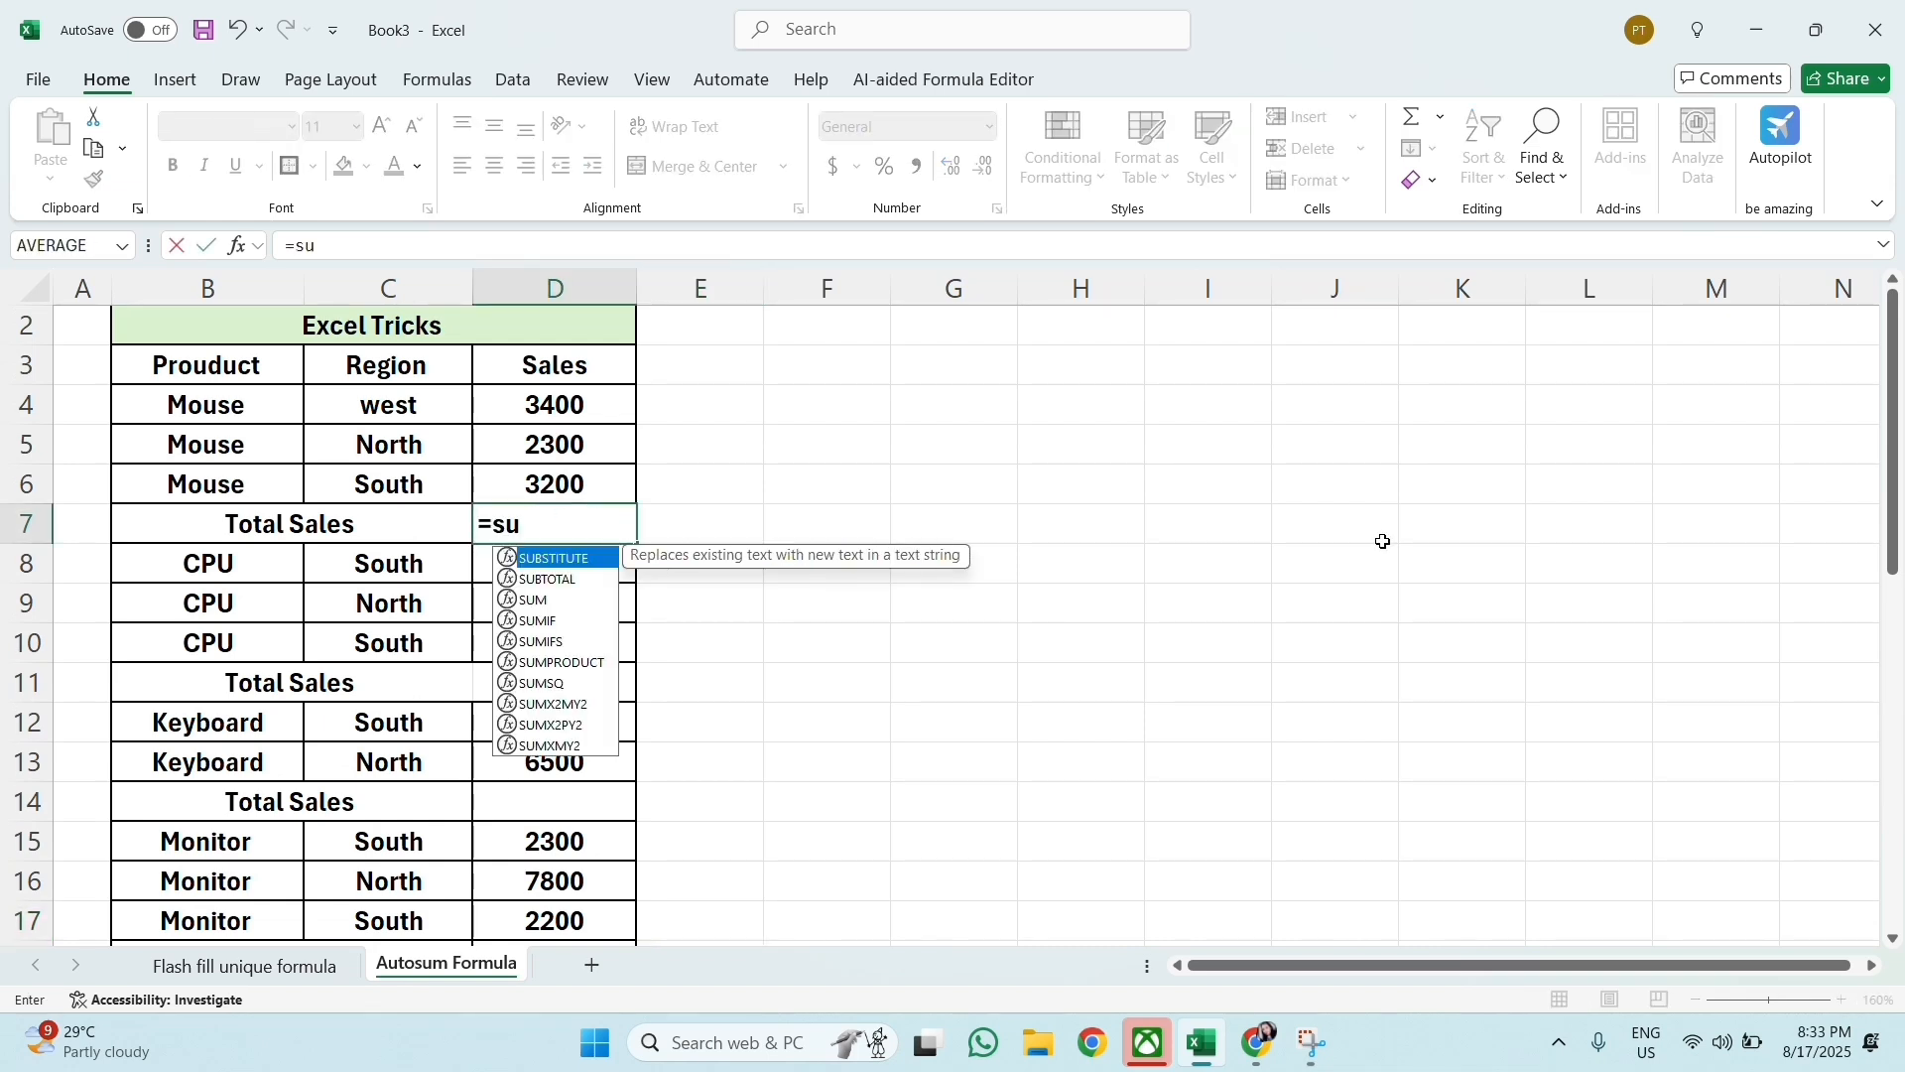
text(m()
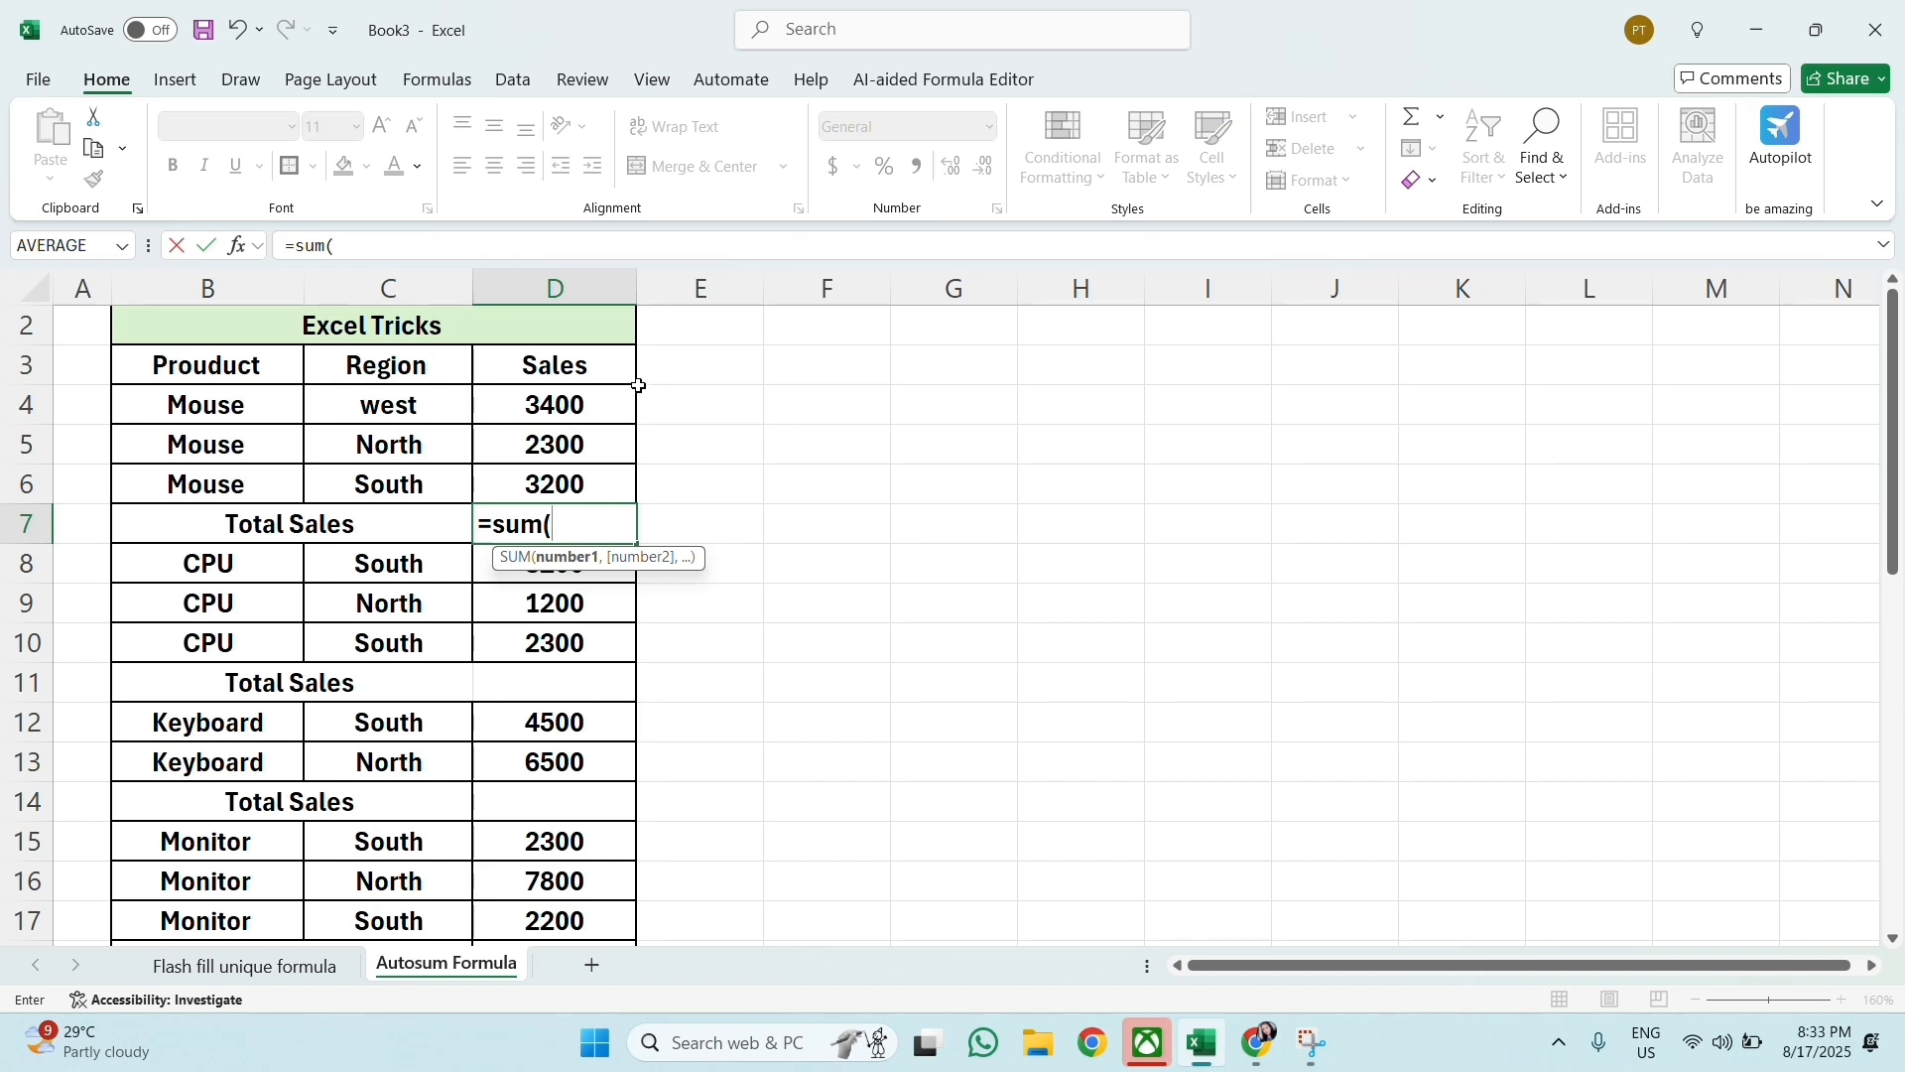
drag(587, 404, 599, 481)
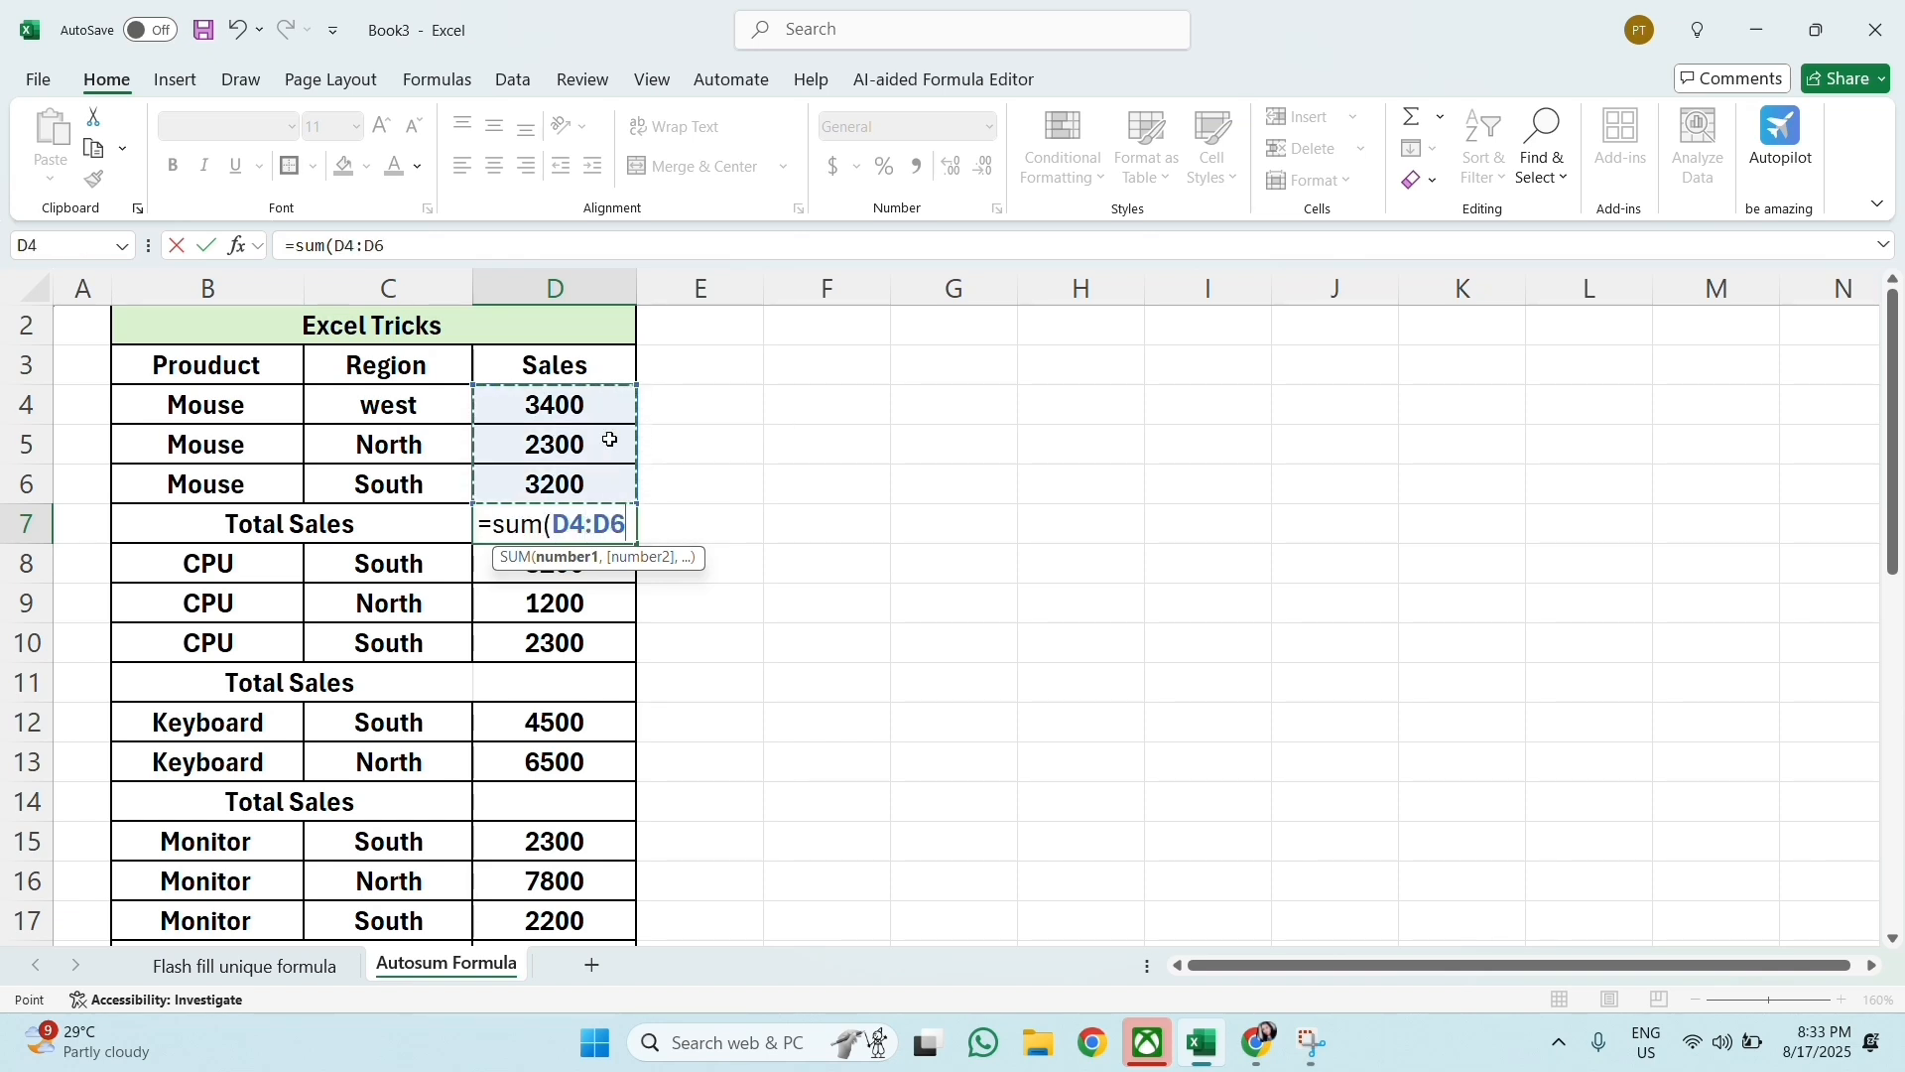
text())
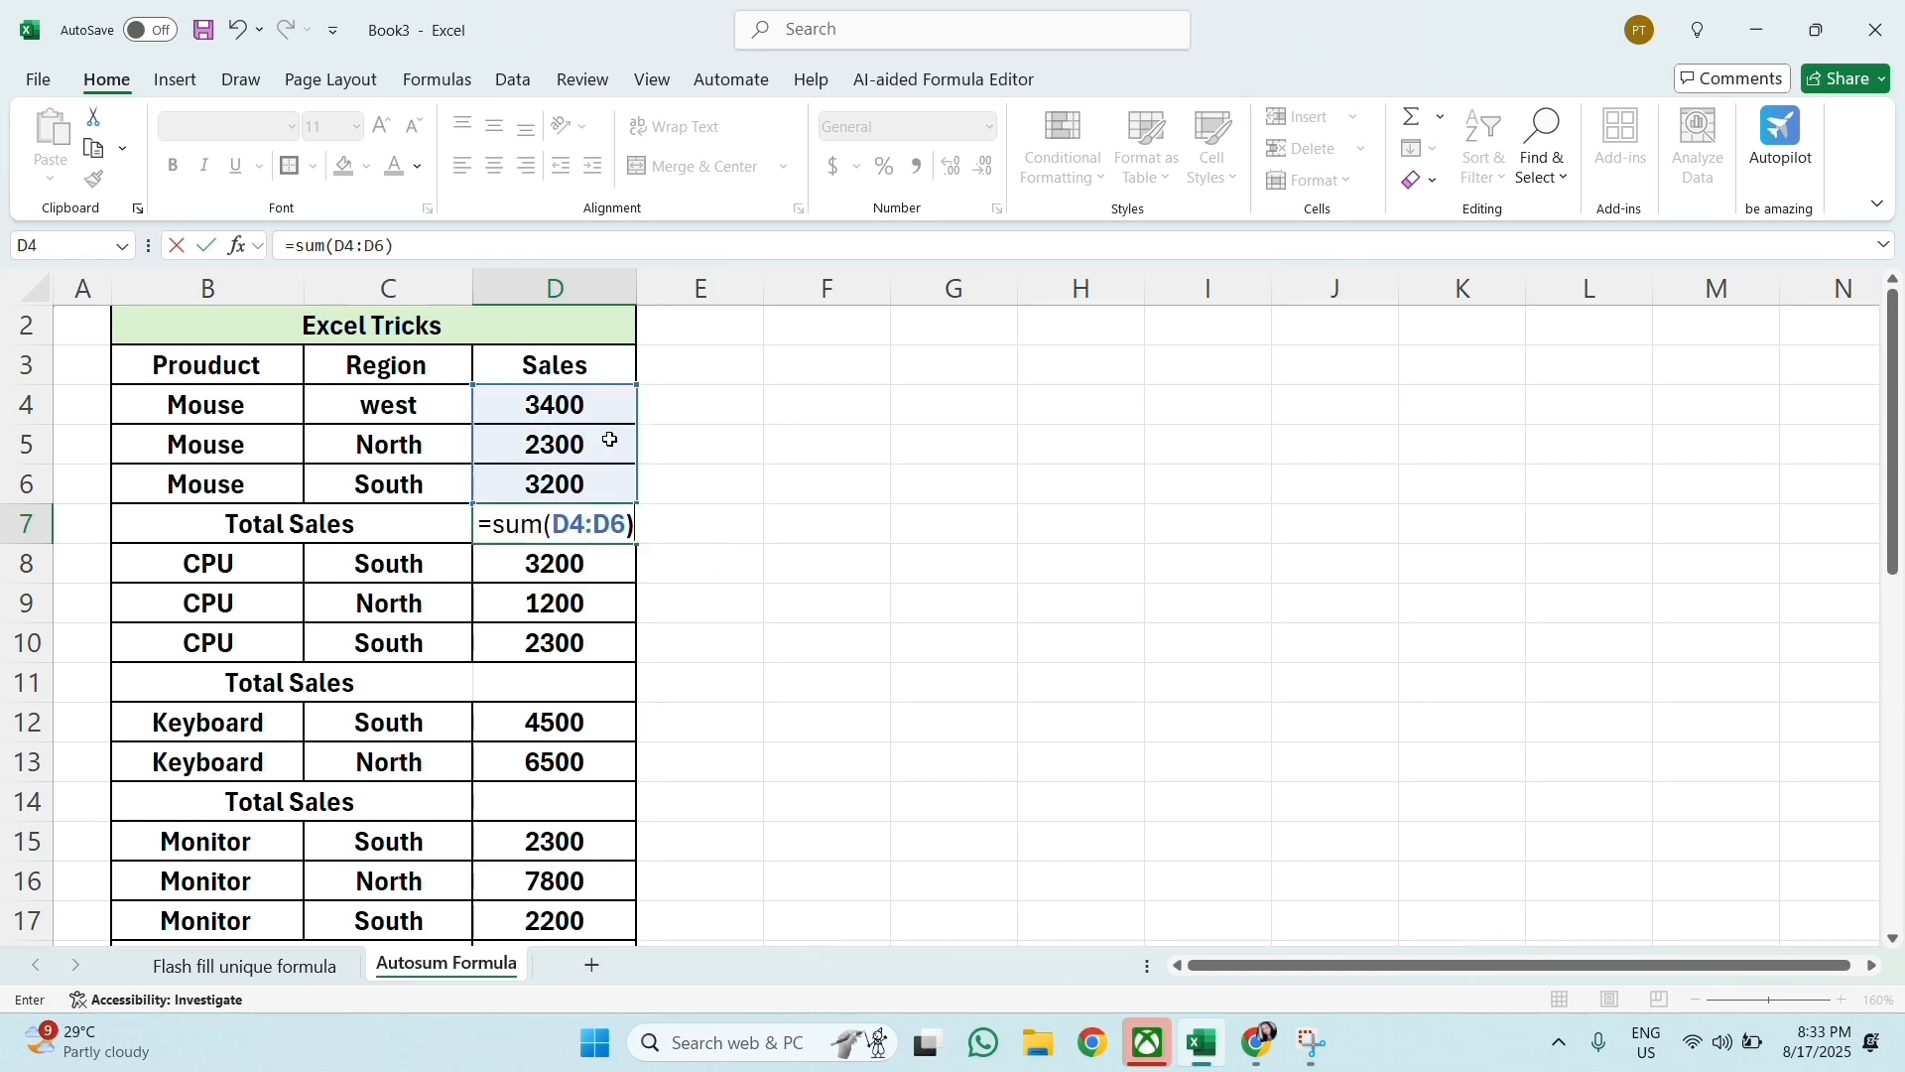
key(Return)
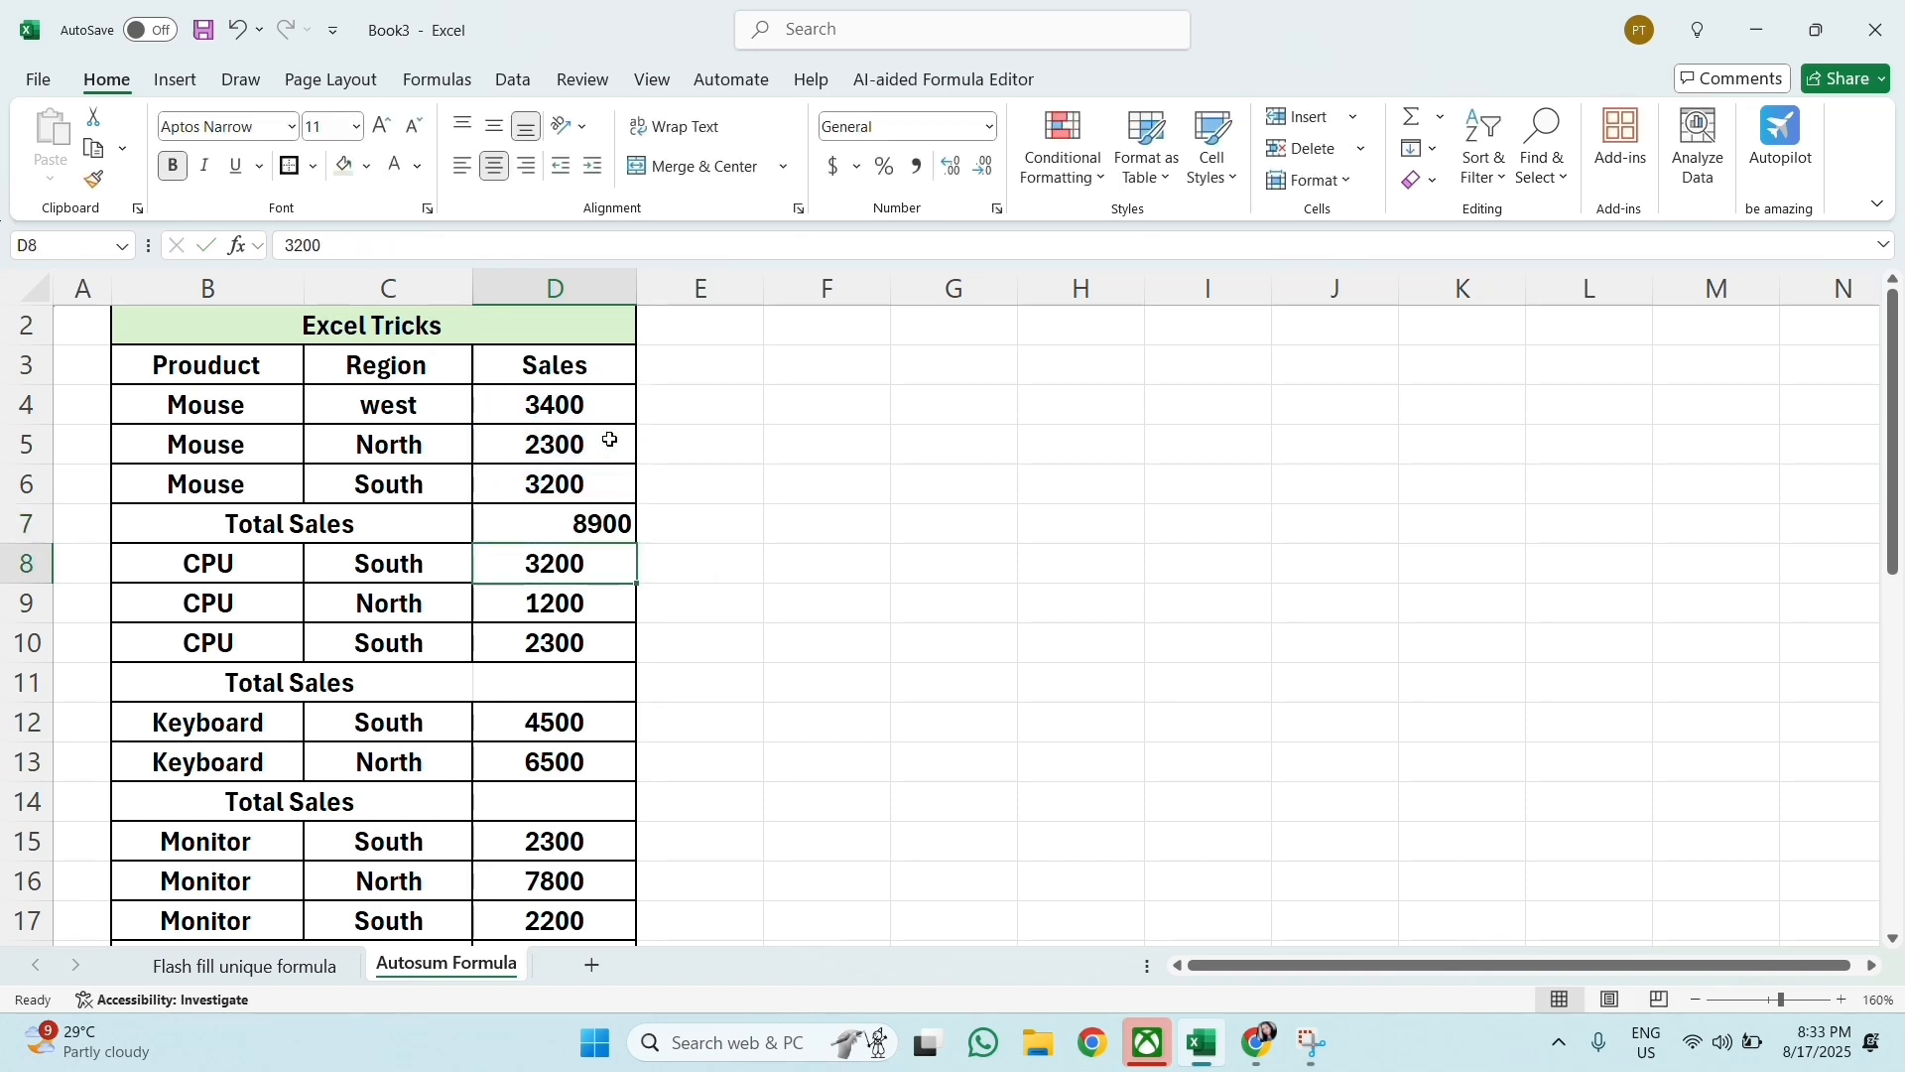
Step: Center the Mouse total in D7 horizontally
click(595, 525)
click(493, 167)
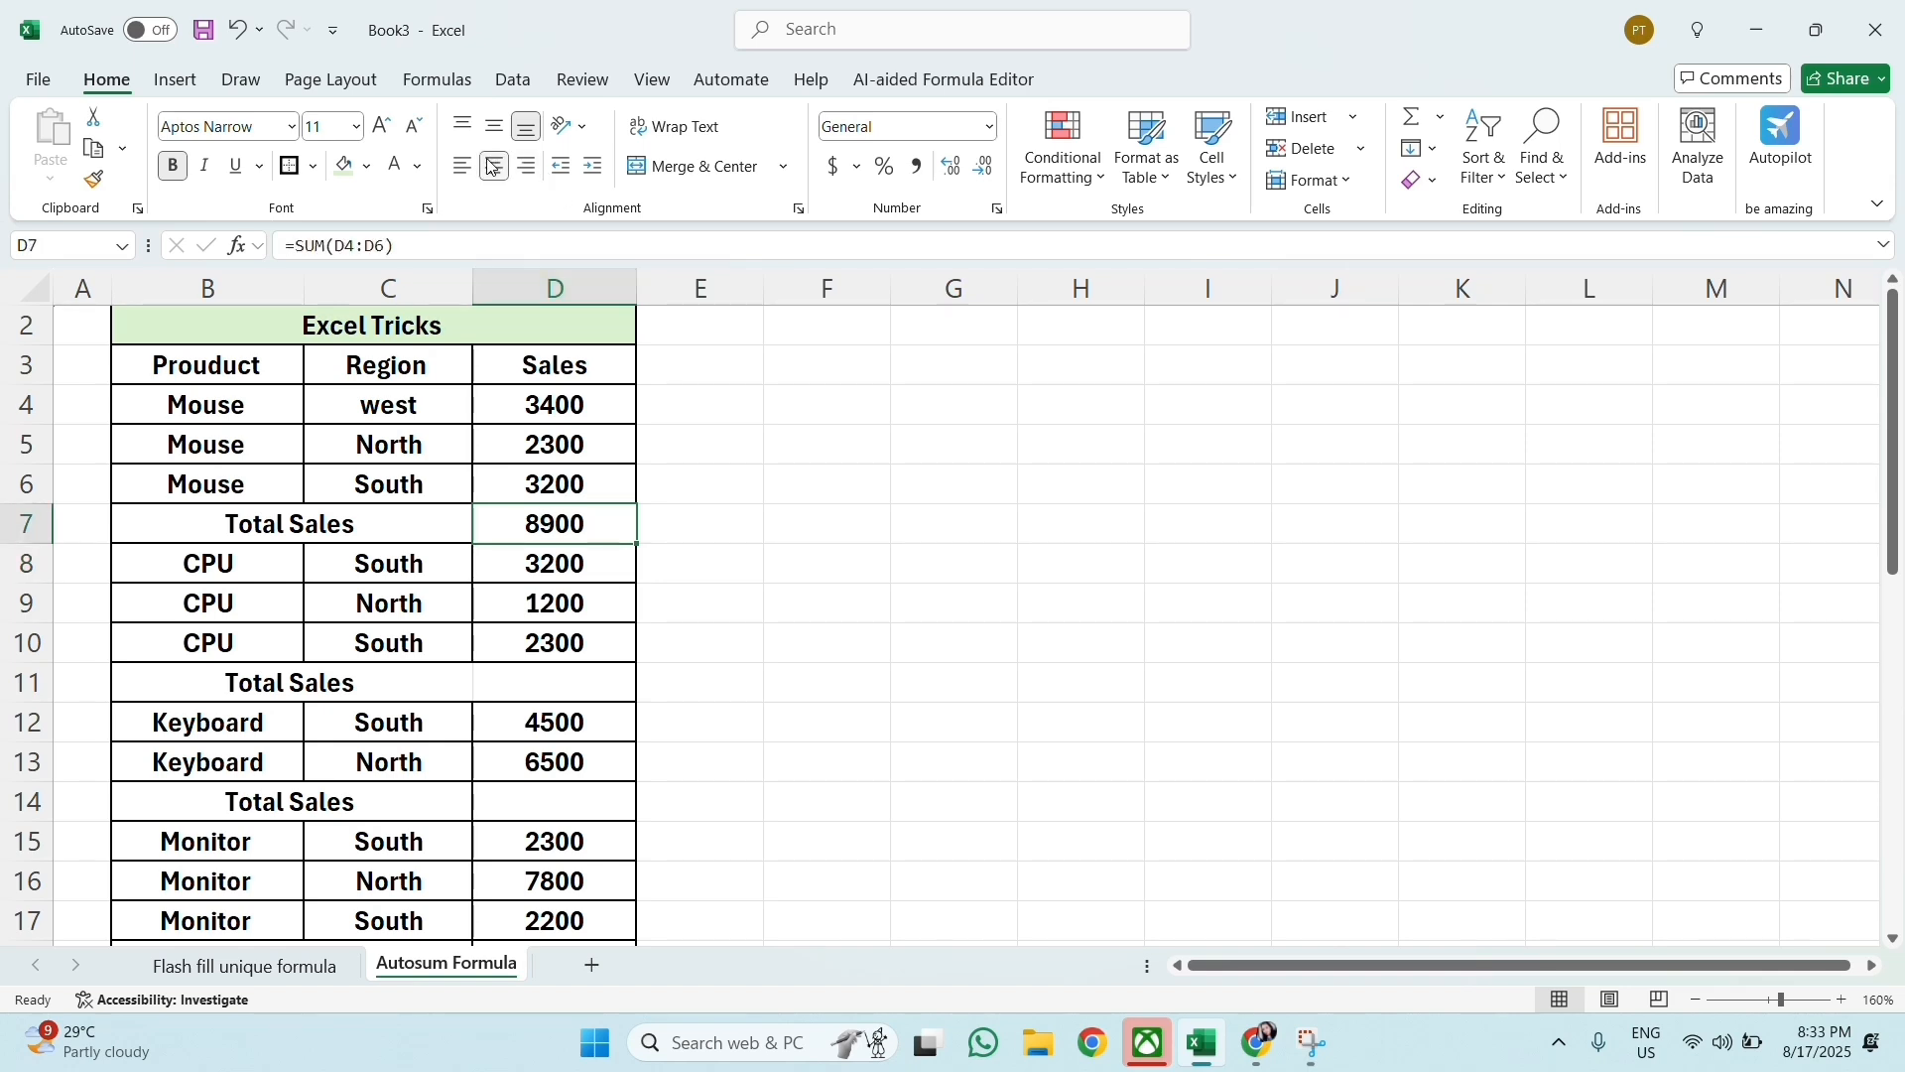
click(790, 449)
Step: Look over the remaining empty Total Sales cells and clear the Mouse total from D7
click(617, 532)
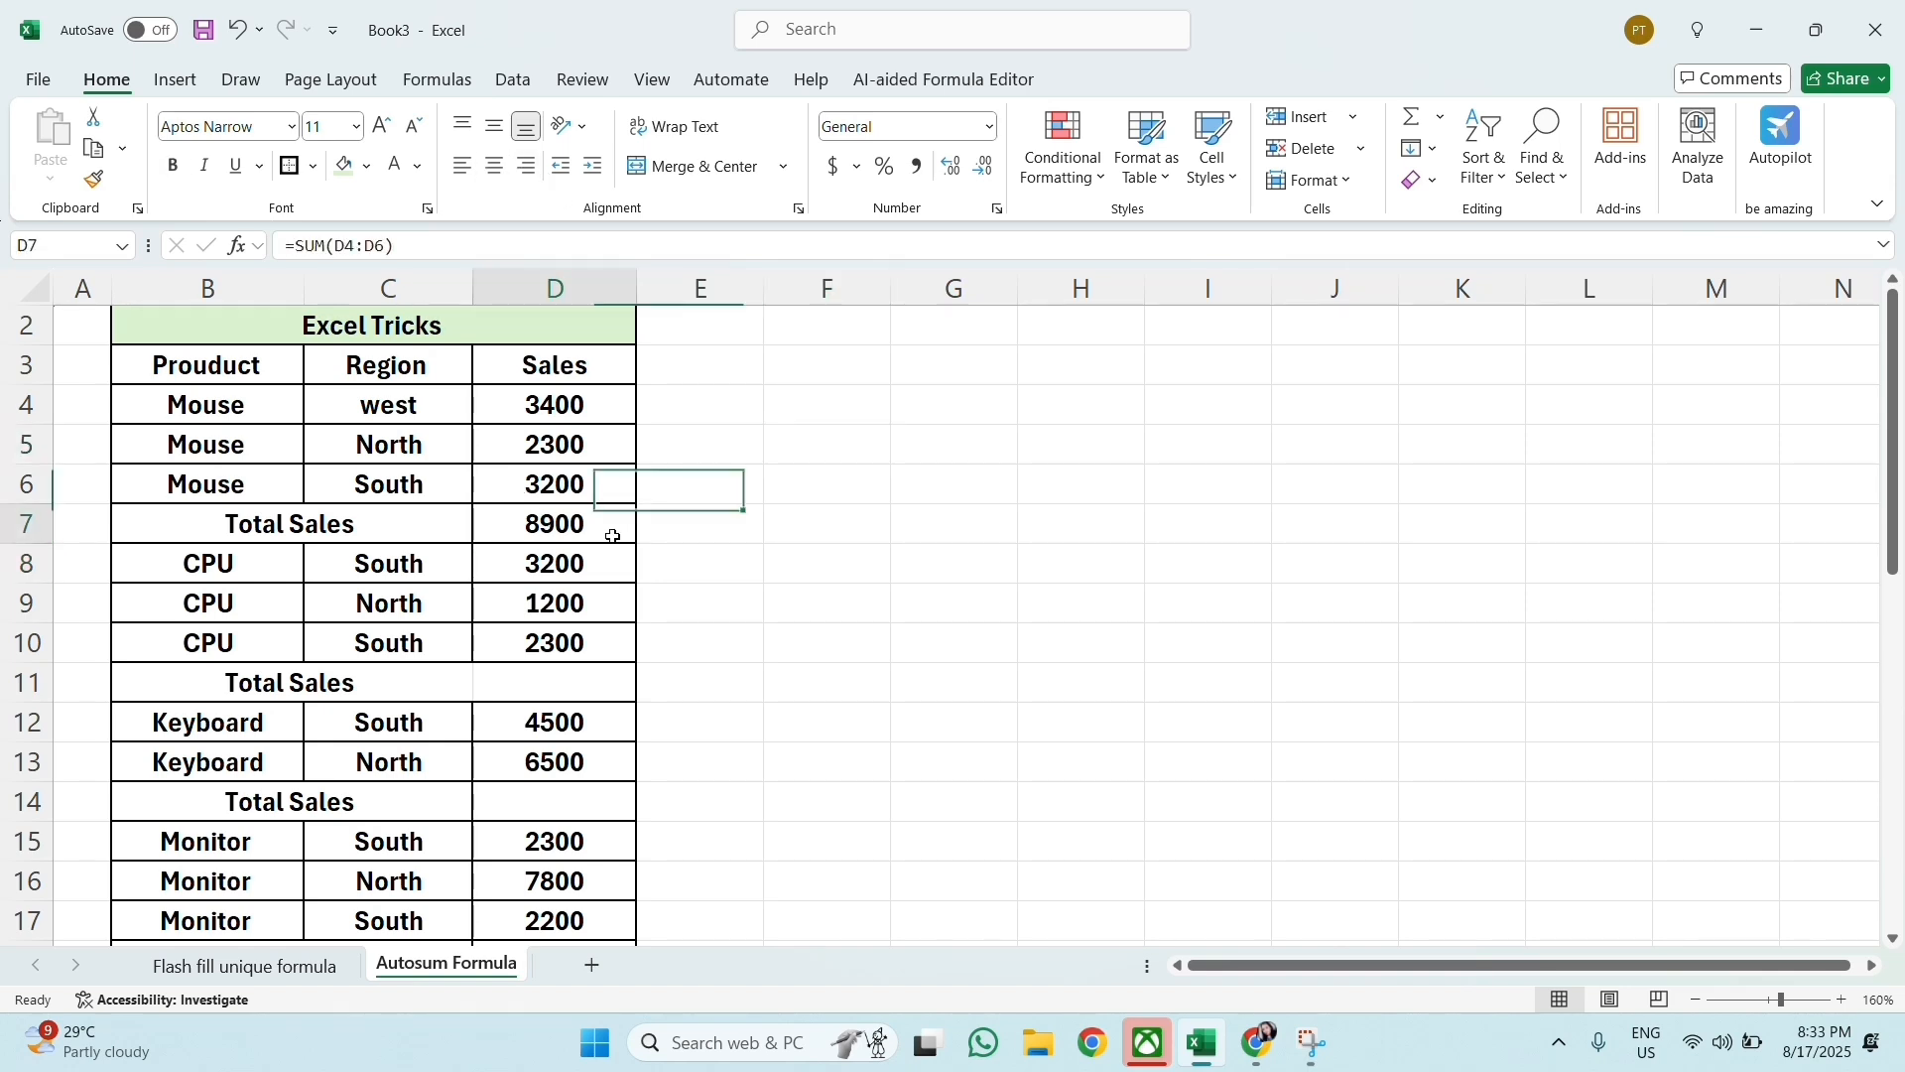
click(610, 674)
scroll(609, 675, down, 1)
scroll(609, 676, up, 1)
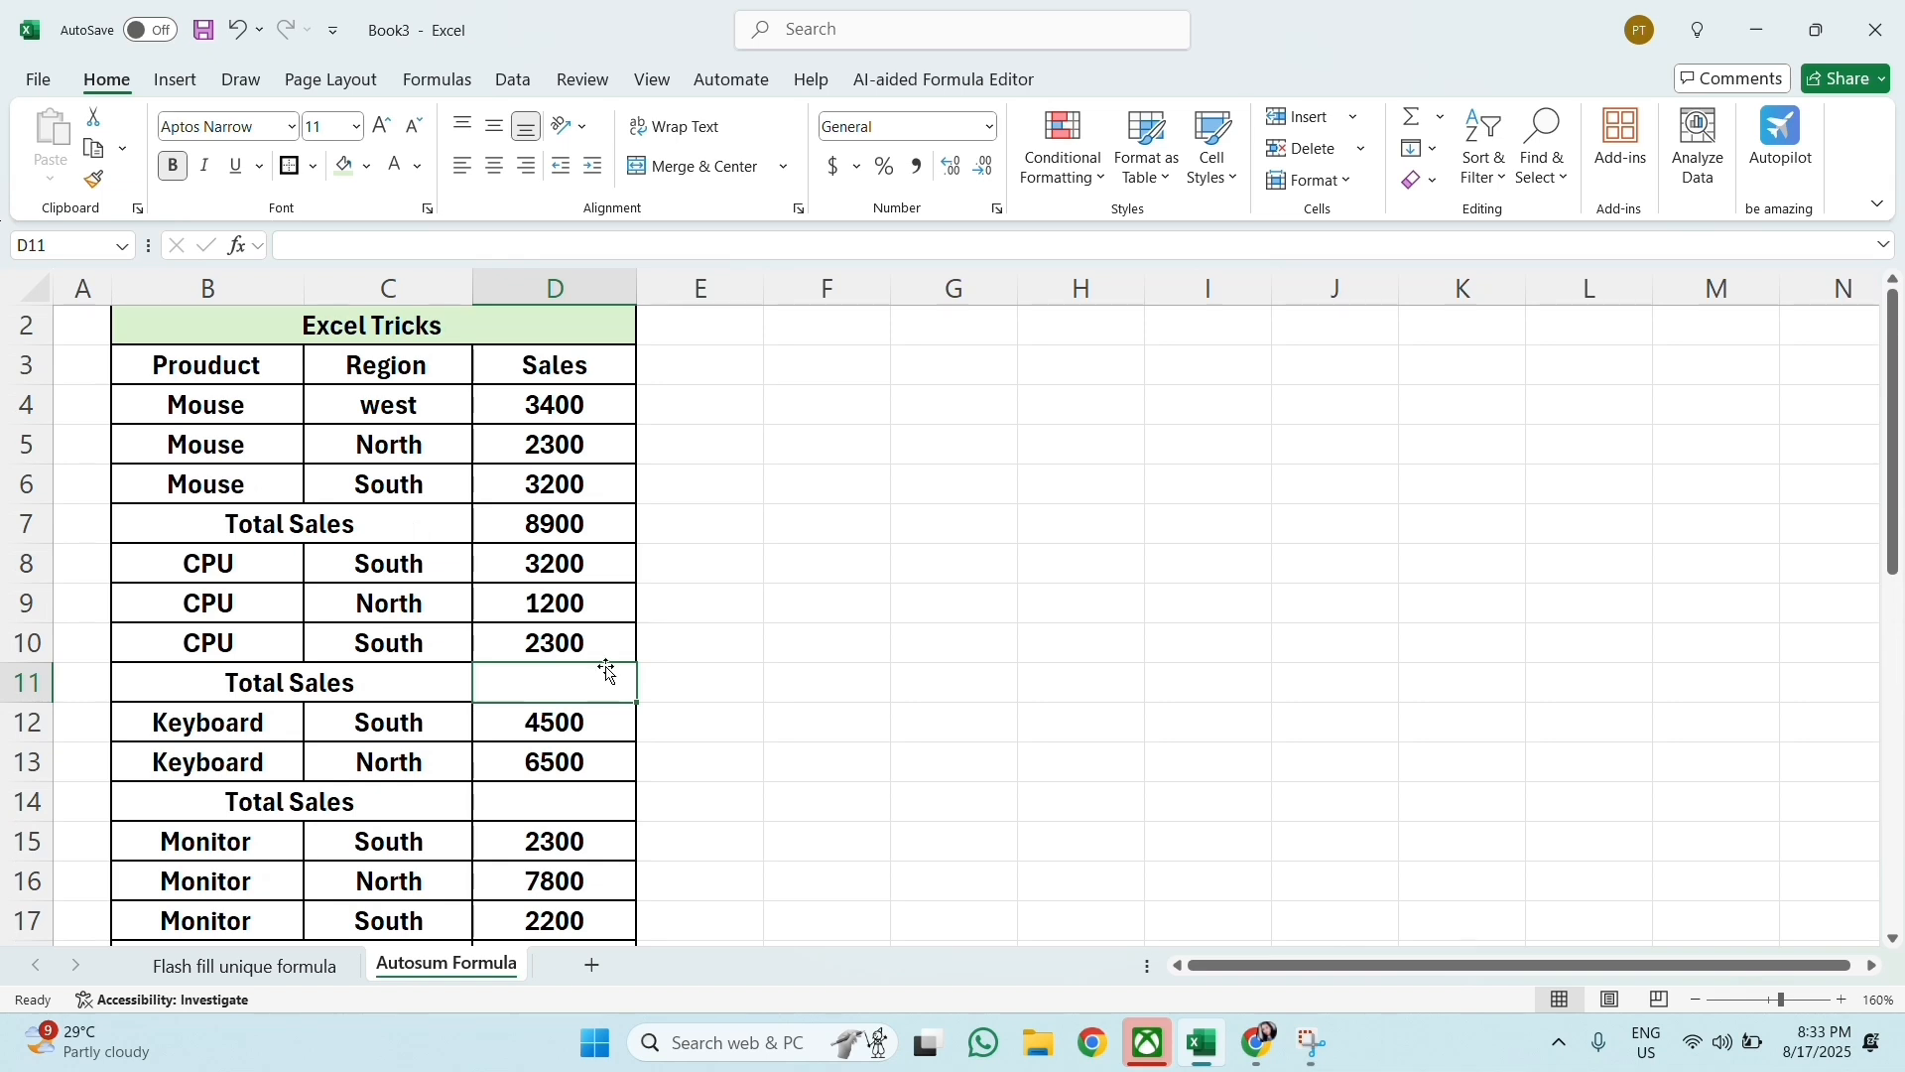
click(591, 528)
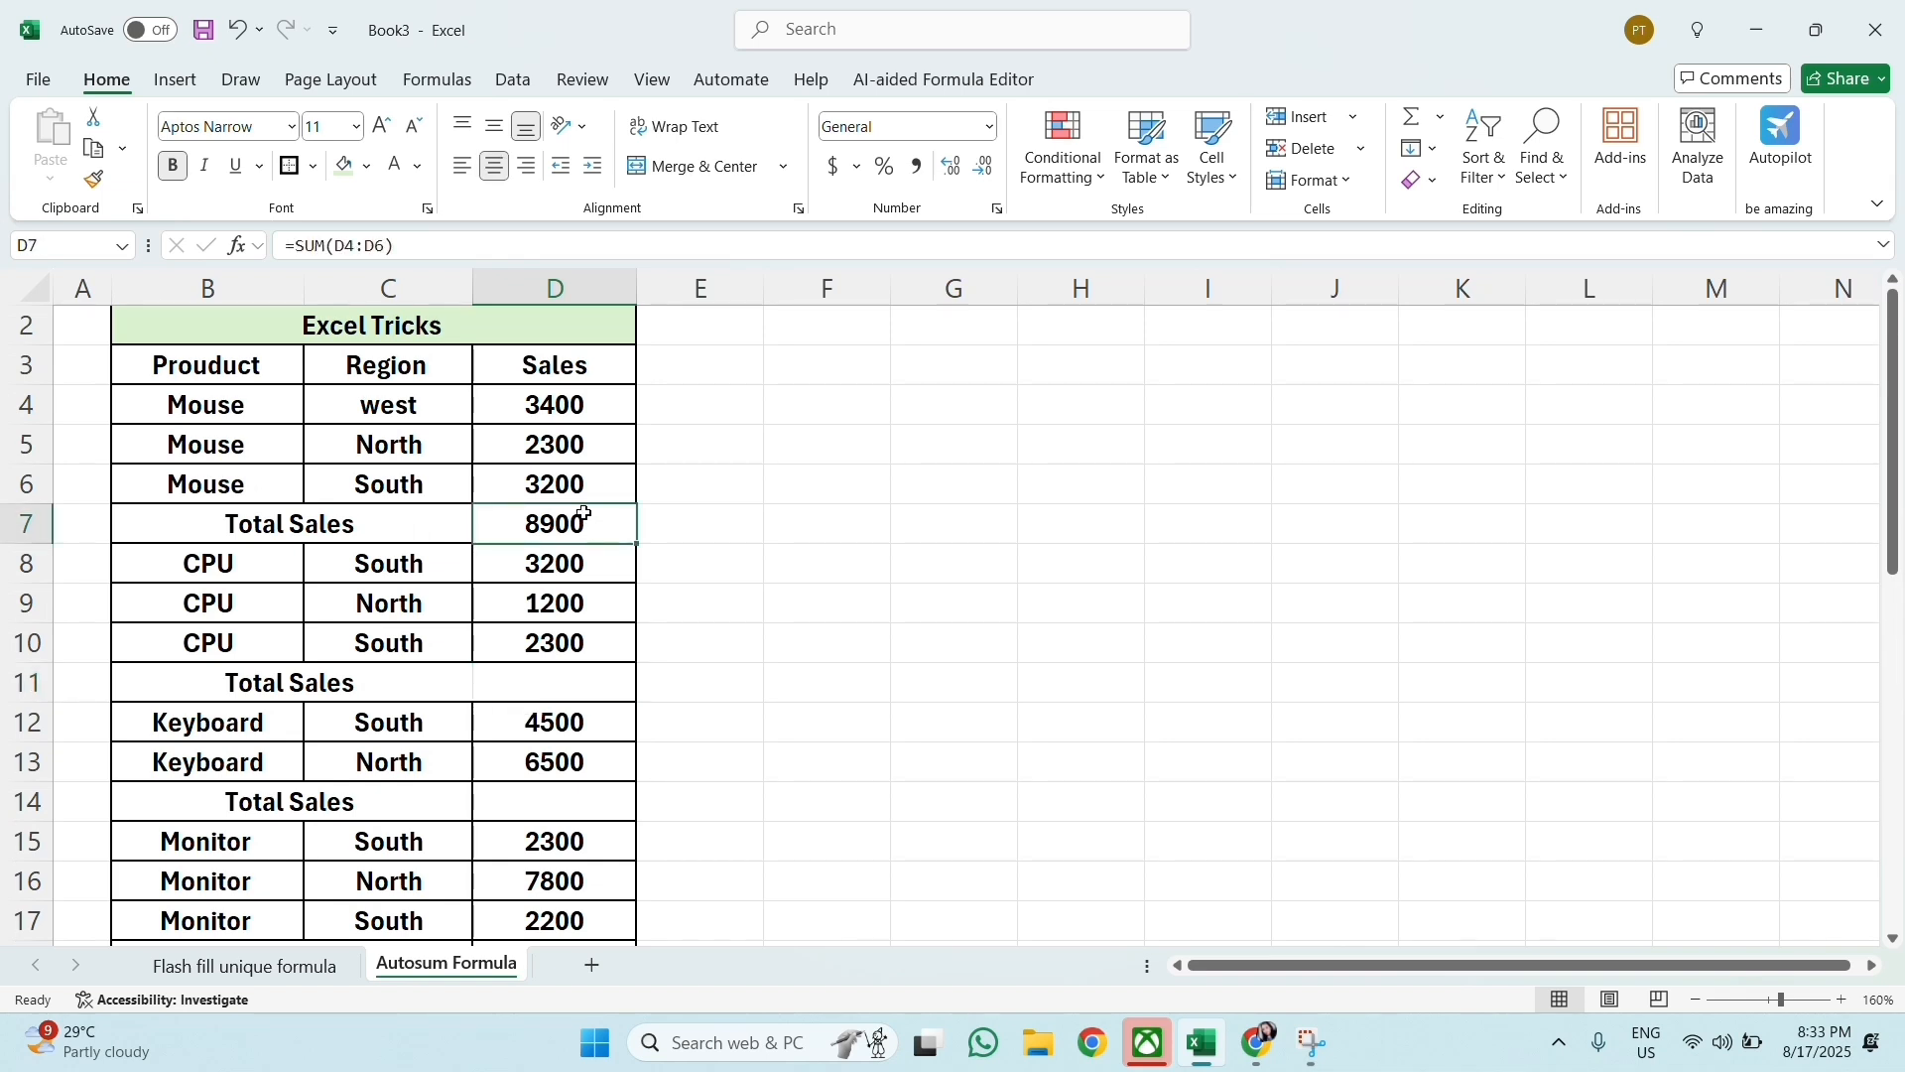
key(Delete)
click(812, 473)
Step: Select only the blank cells in the Sales column, from D4 down through the last Speaker row, using Go To Special with Blanks
drag(575, 386, 548, 884)
scroll(549, 885, up, 5)
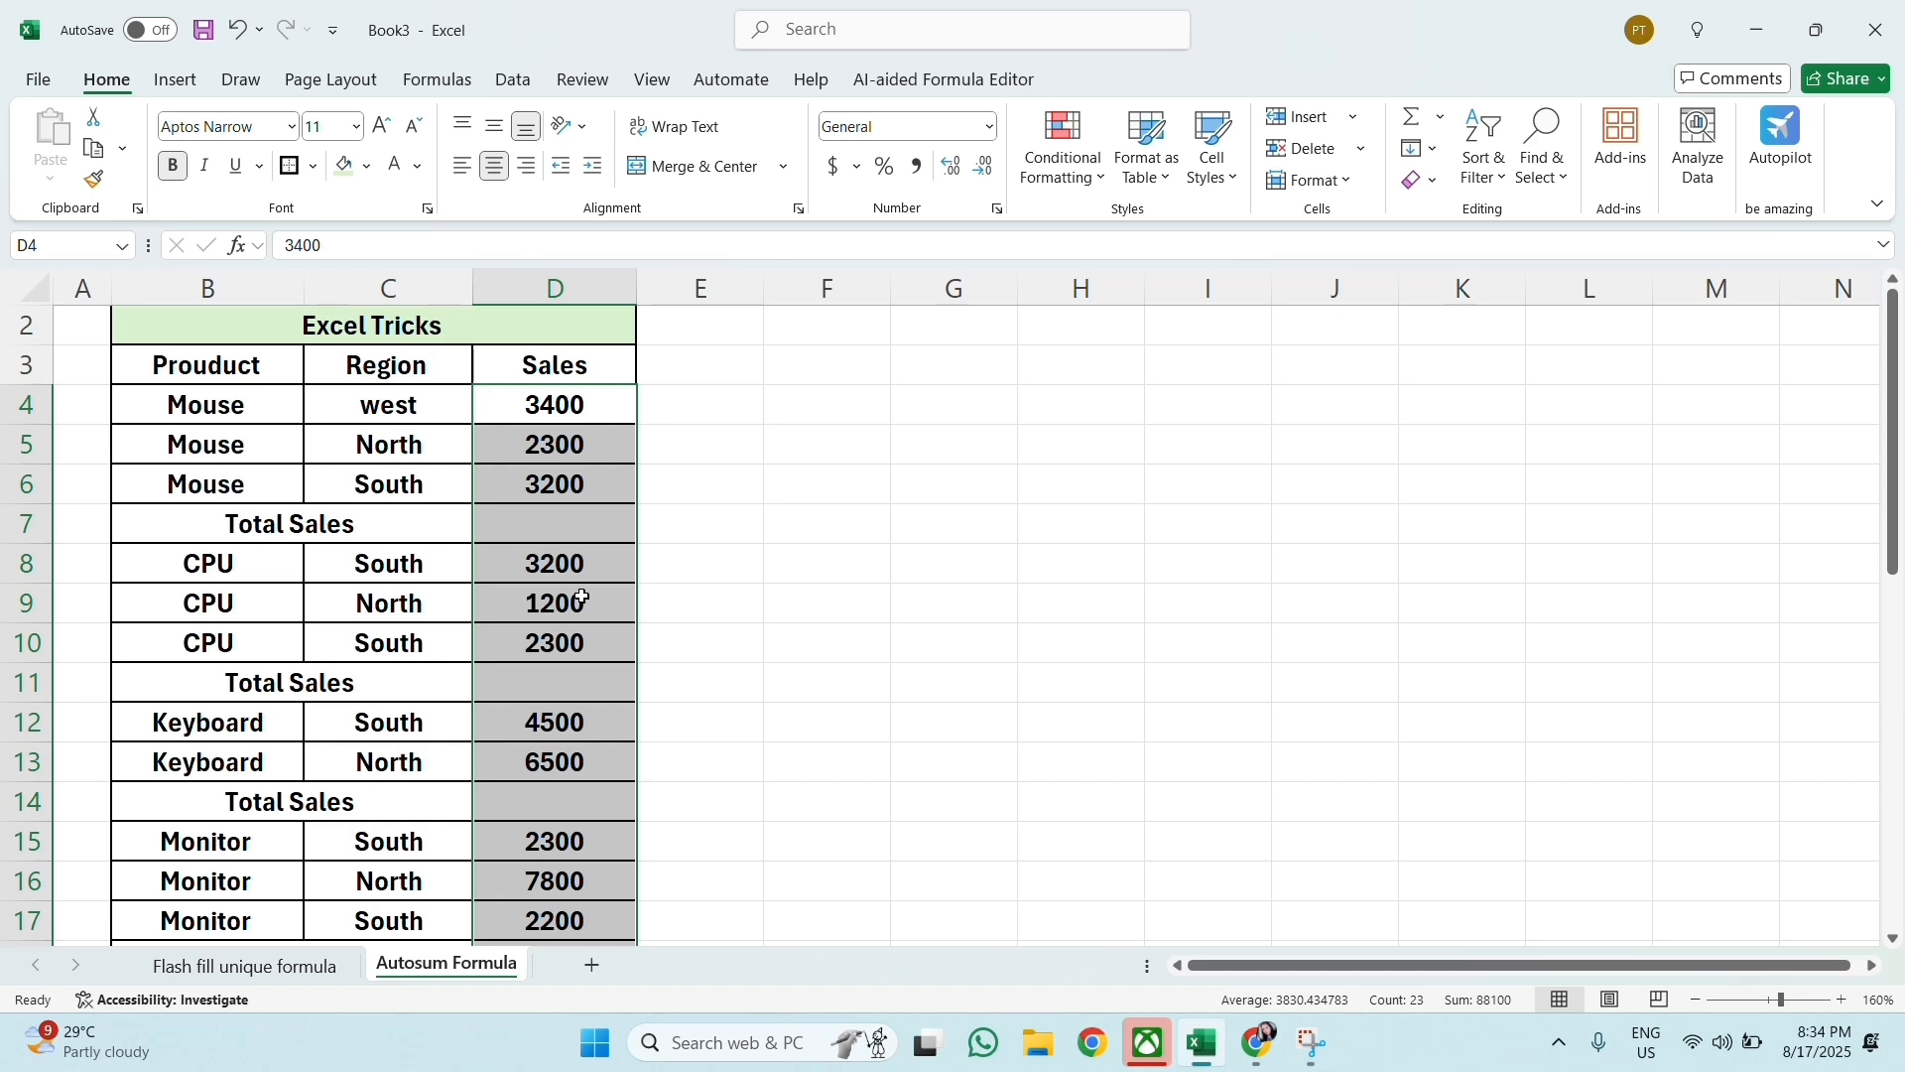
key(ctrl+g)
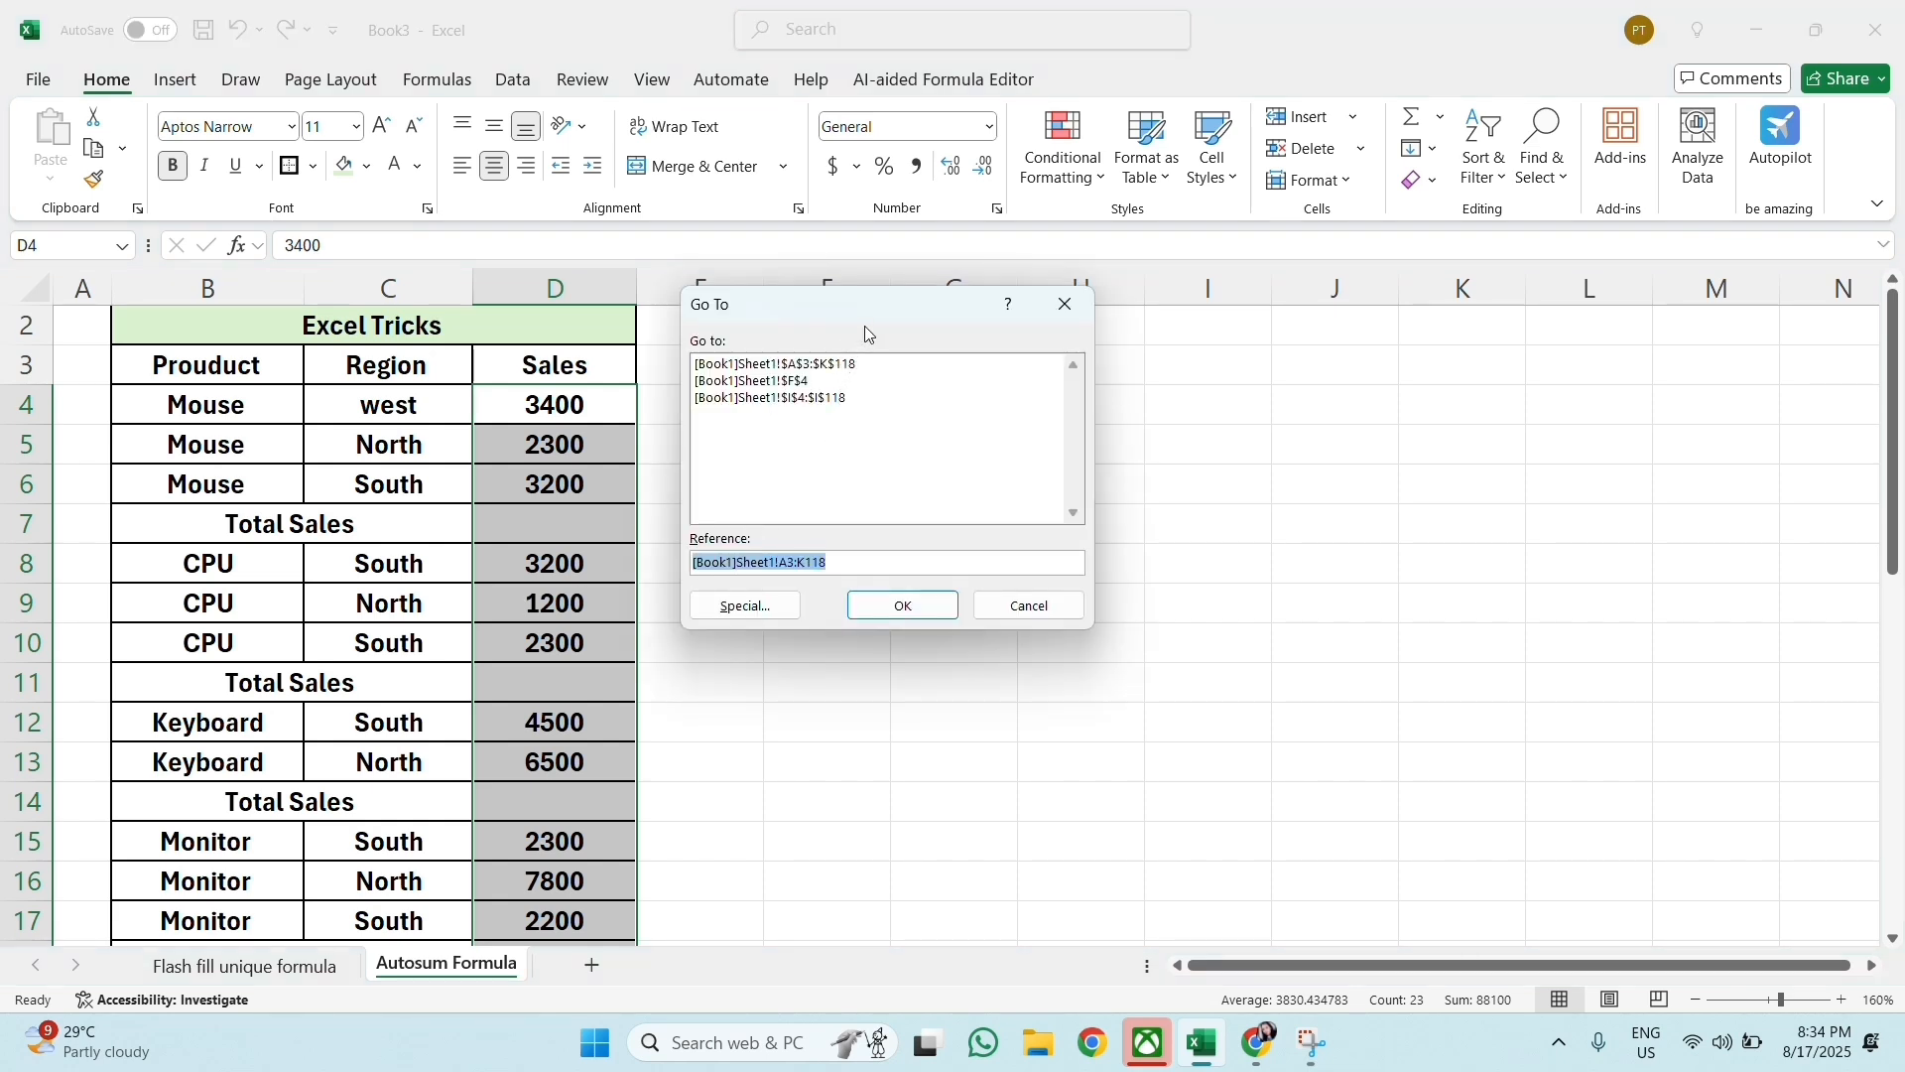
click(752, 604)
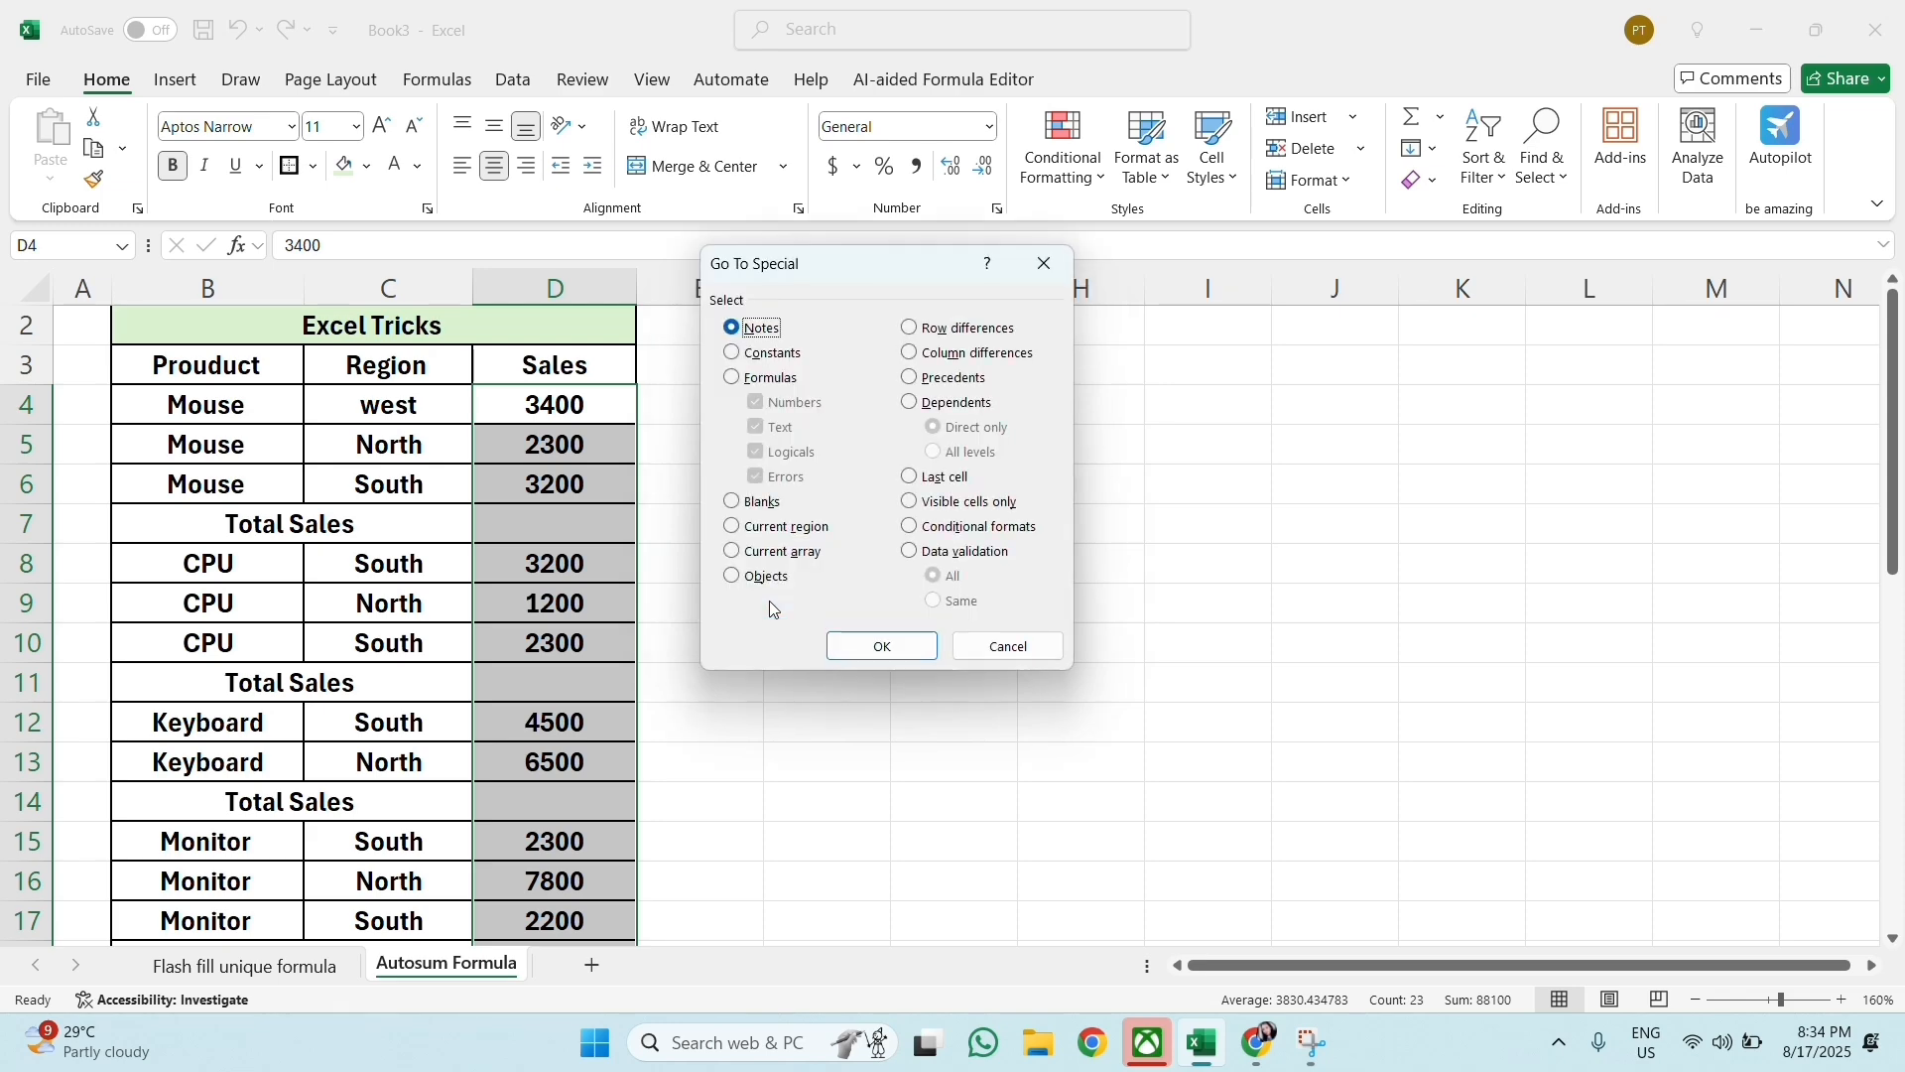
click(734, 504)
click(888, 645)
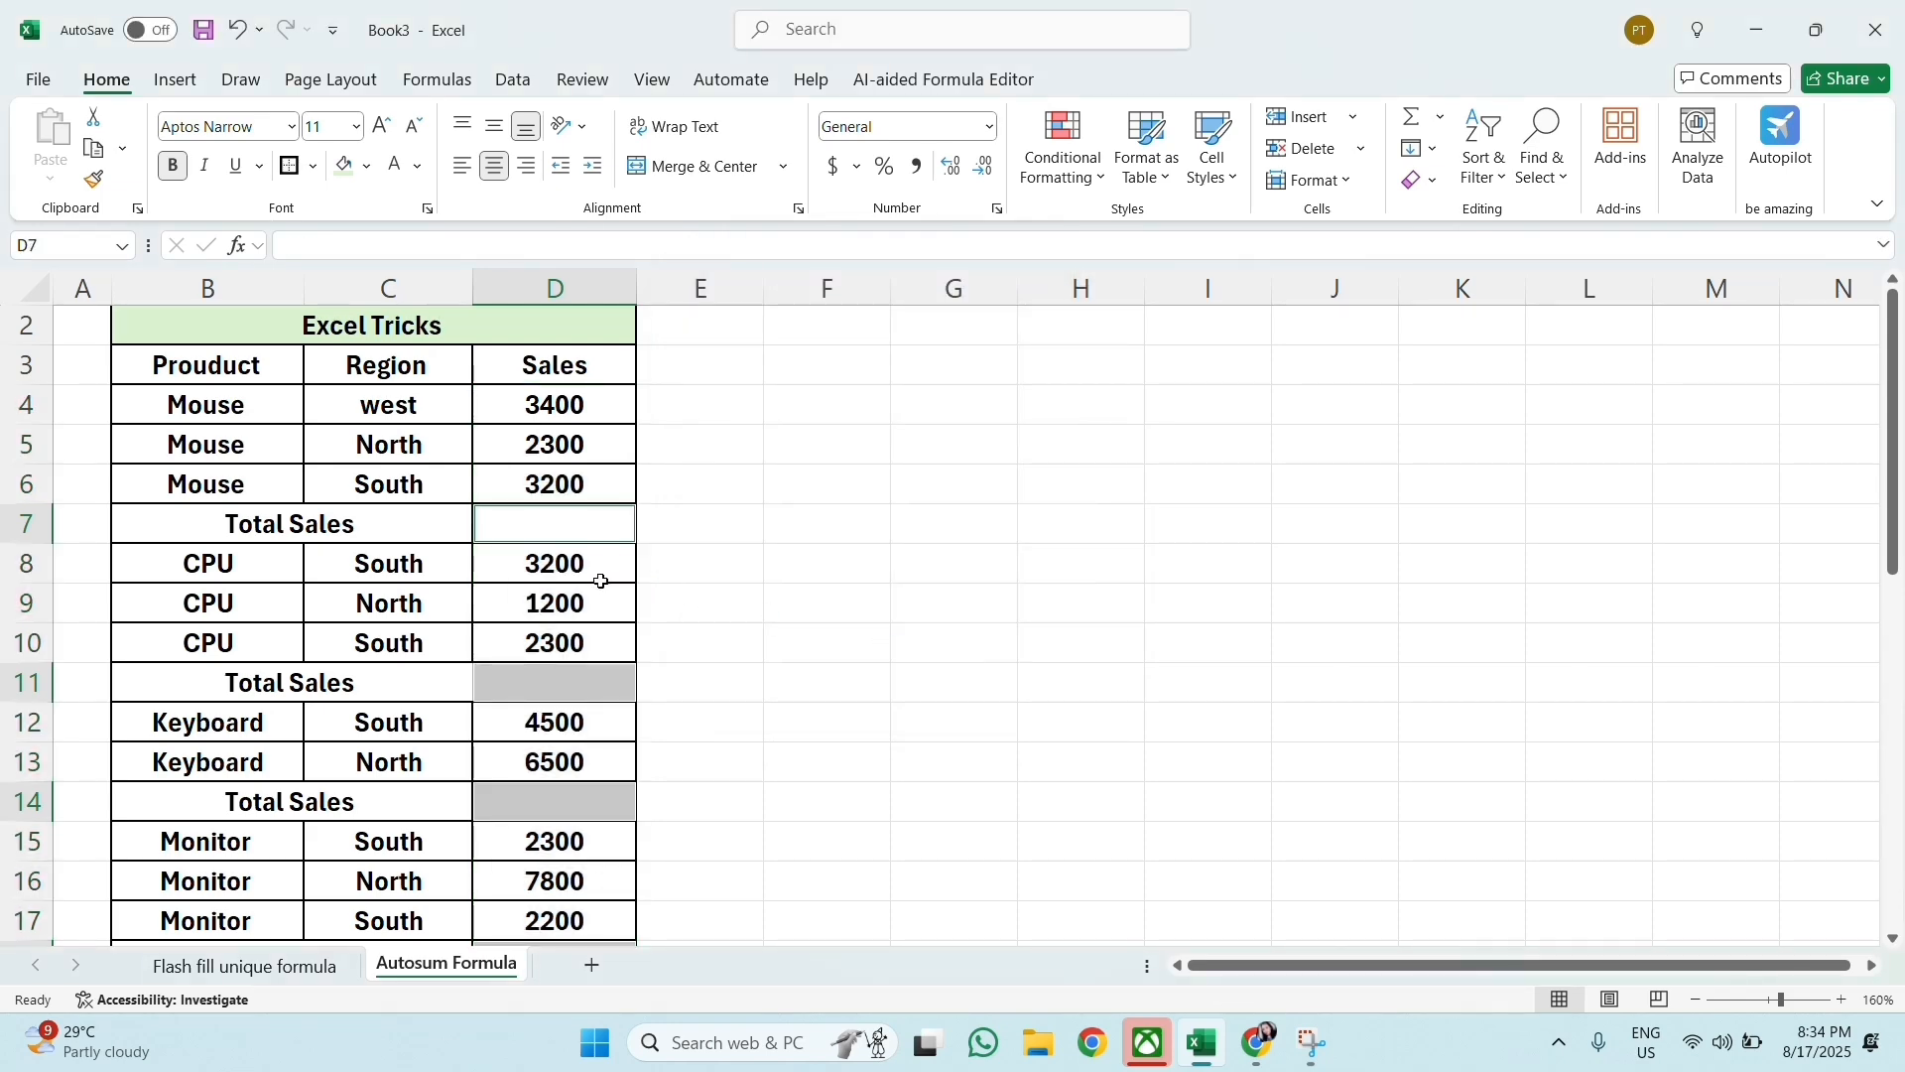
Step: Fill all the selected blank Total Sales cells at once with AutoSum and check the totals down the table
scroll(602, 580, down, 6)
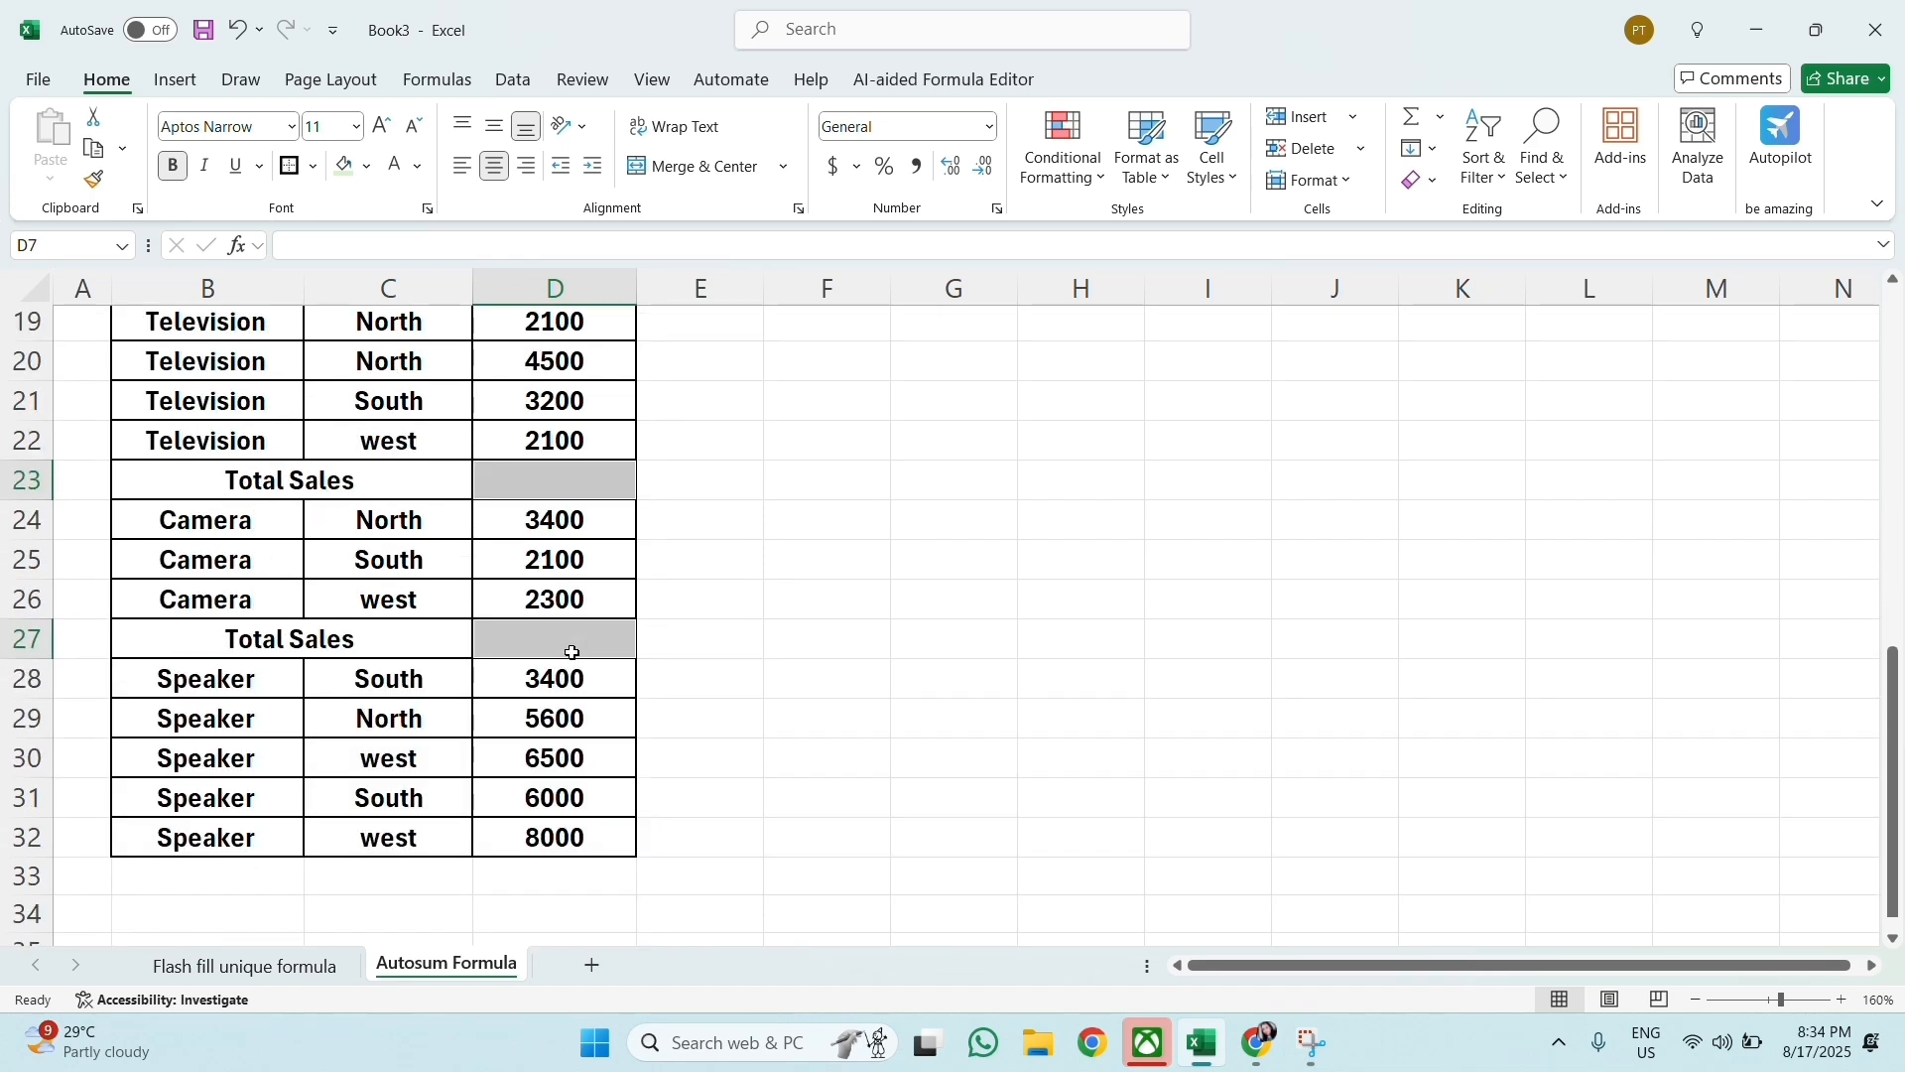
scroll(573, 653, up, 6)
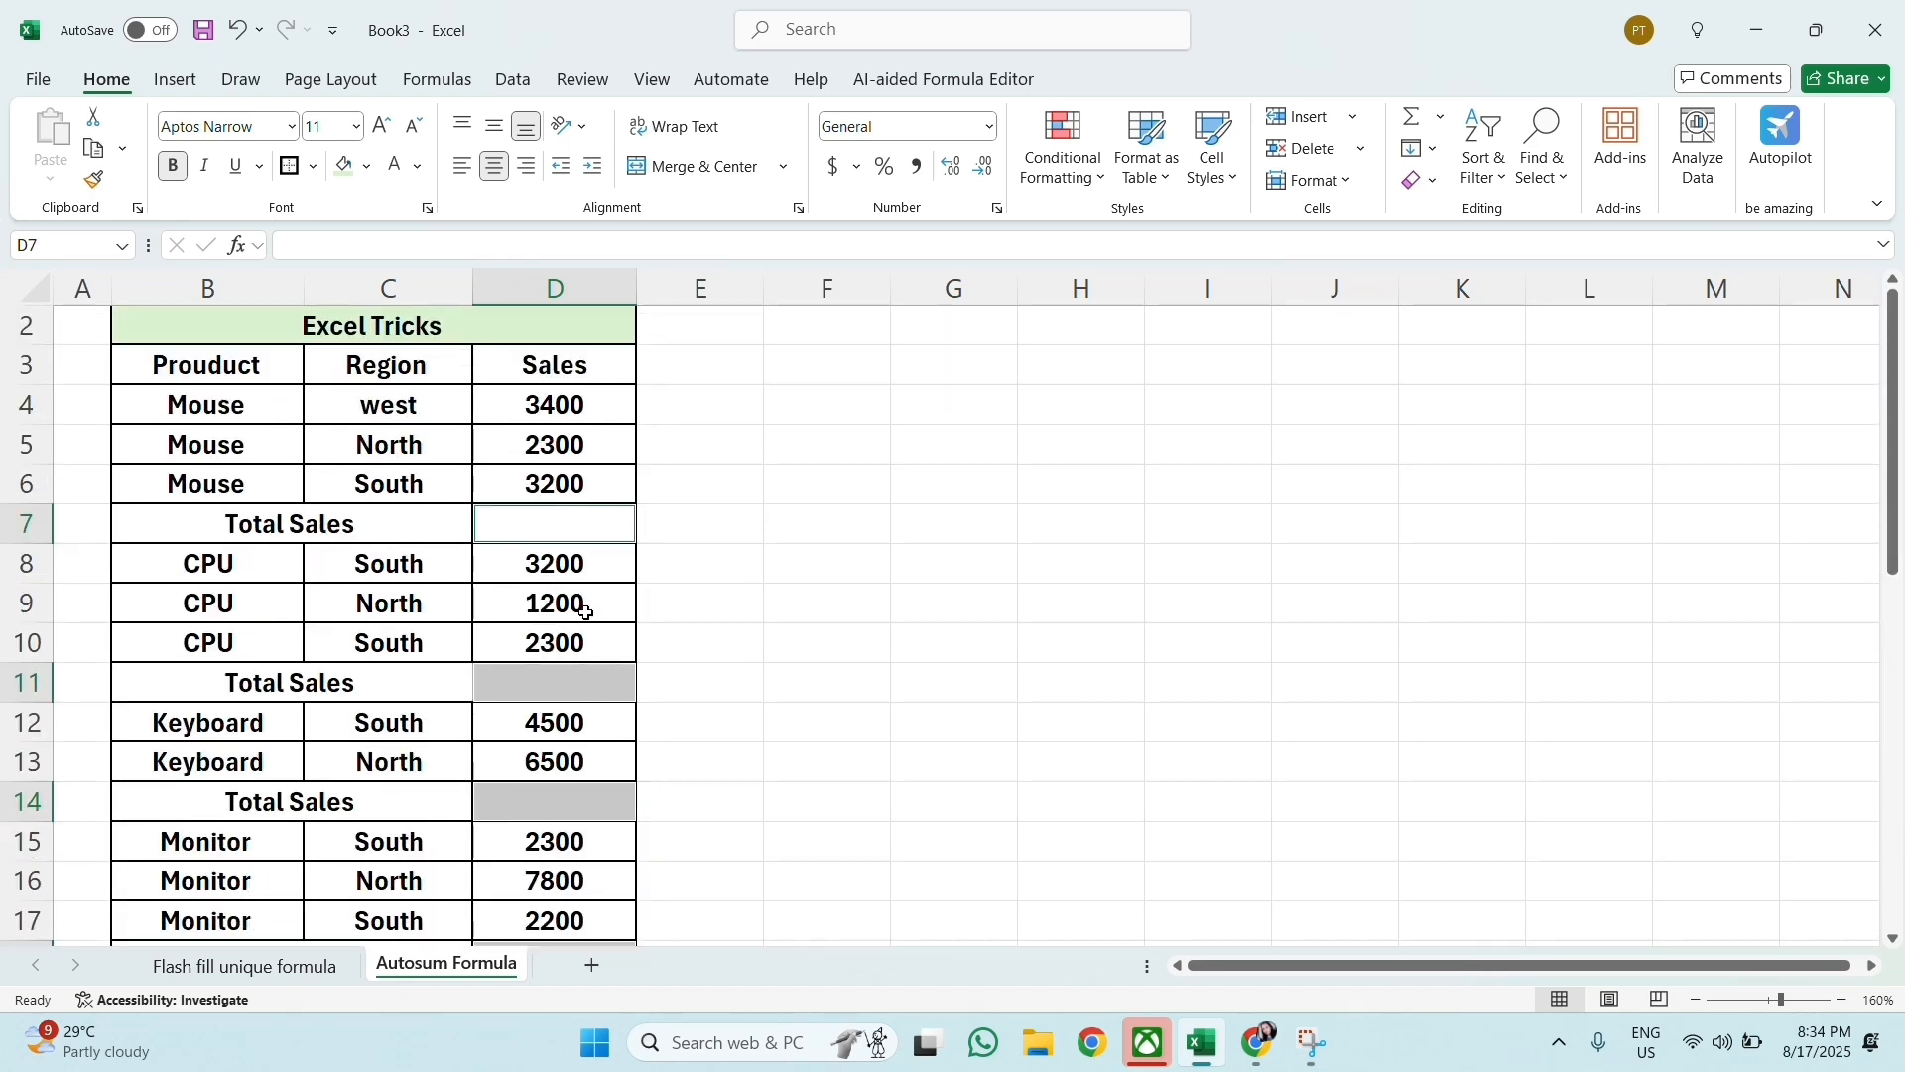
key(alt+equal)
scroll(573, 613, down, 3)
scroll(567, 617, up, 1)
scroll(567, 617, up, 3)
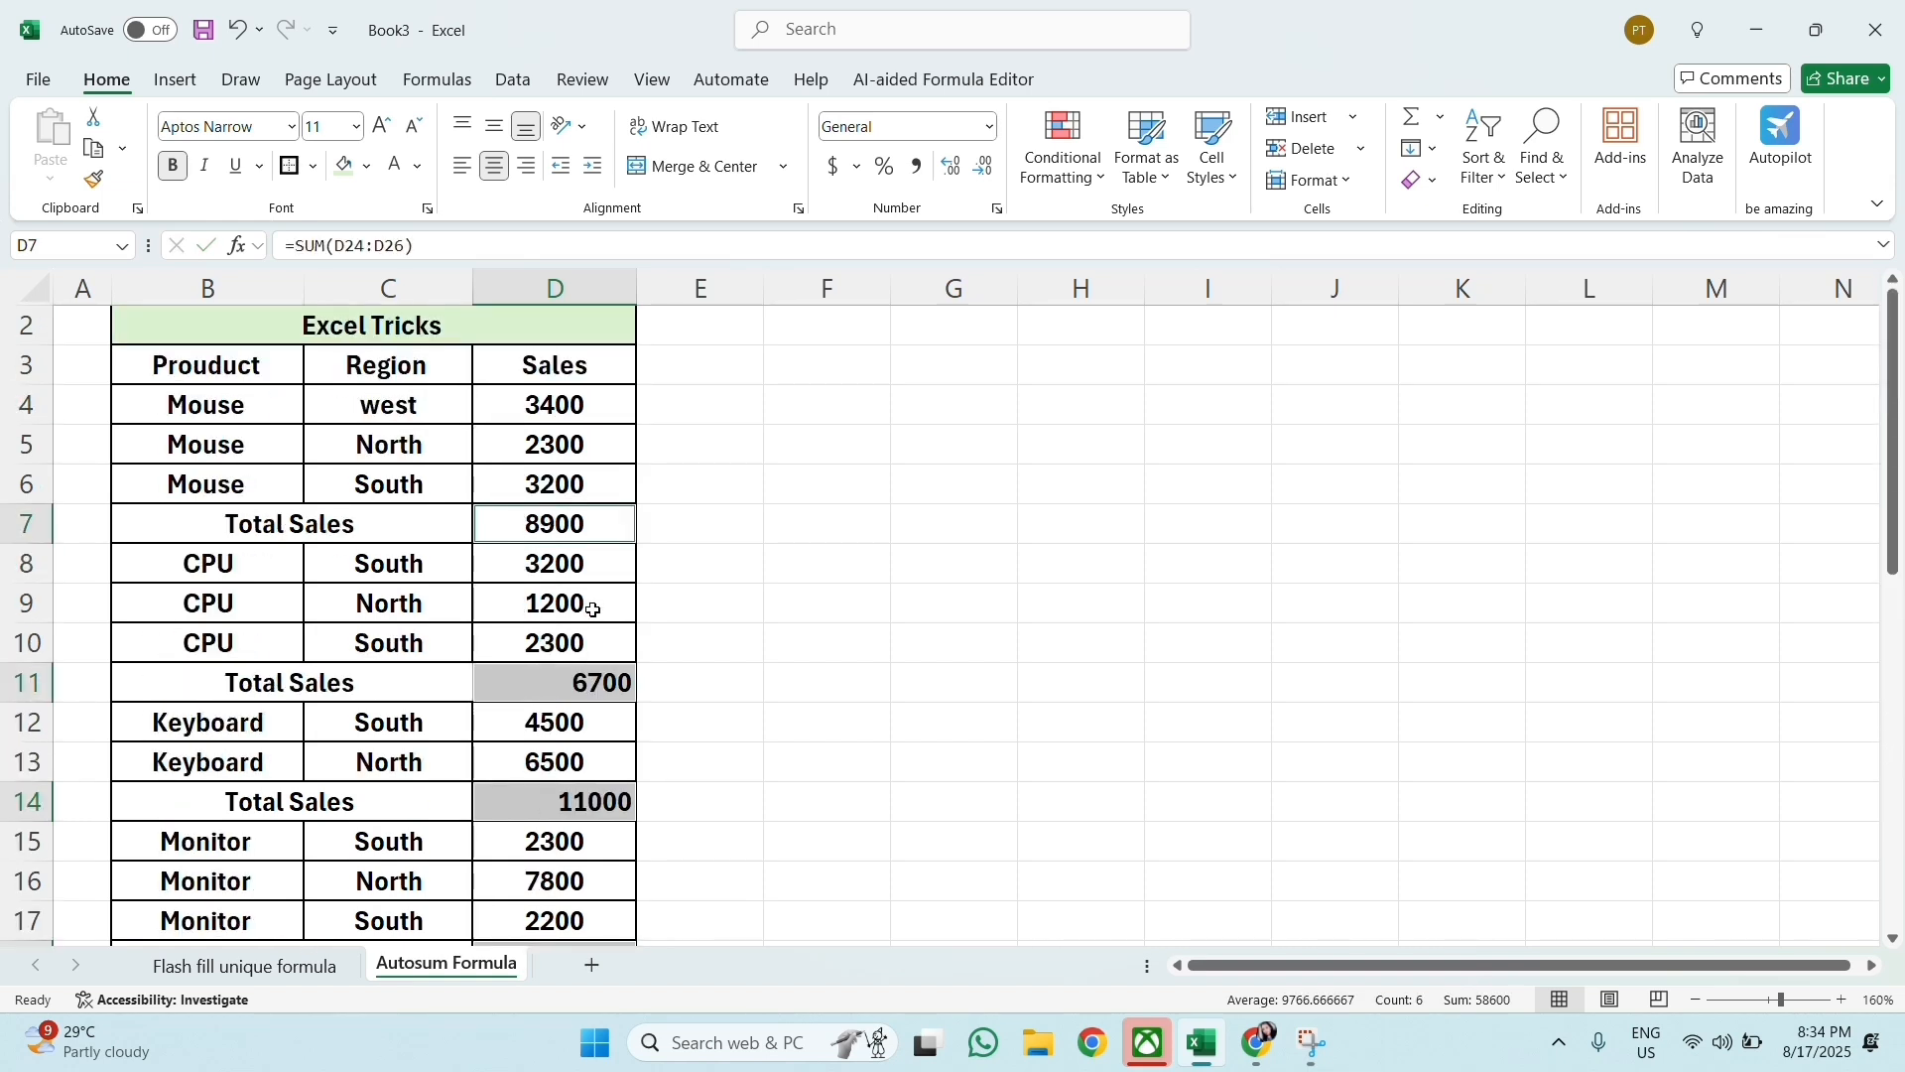
scroll(590, 694, down, 4)
scroll(591, 698, up, 2)
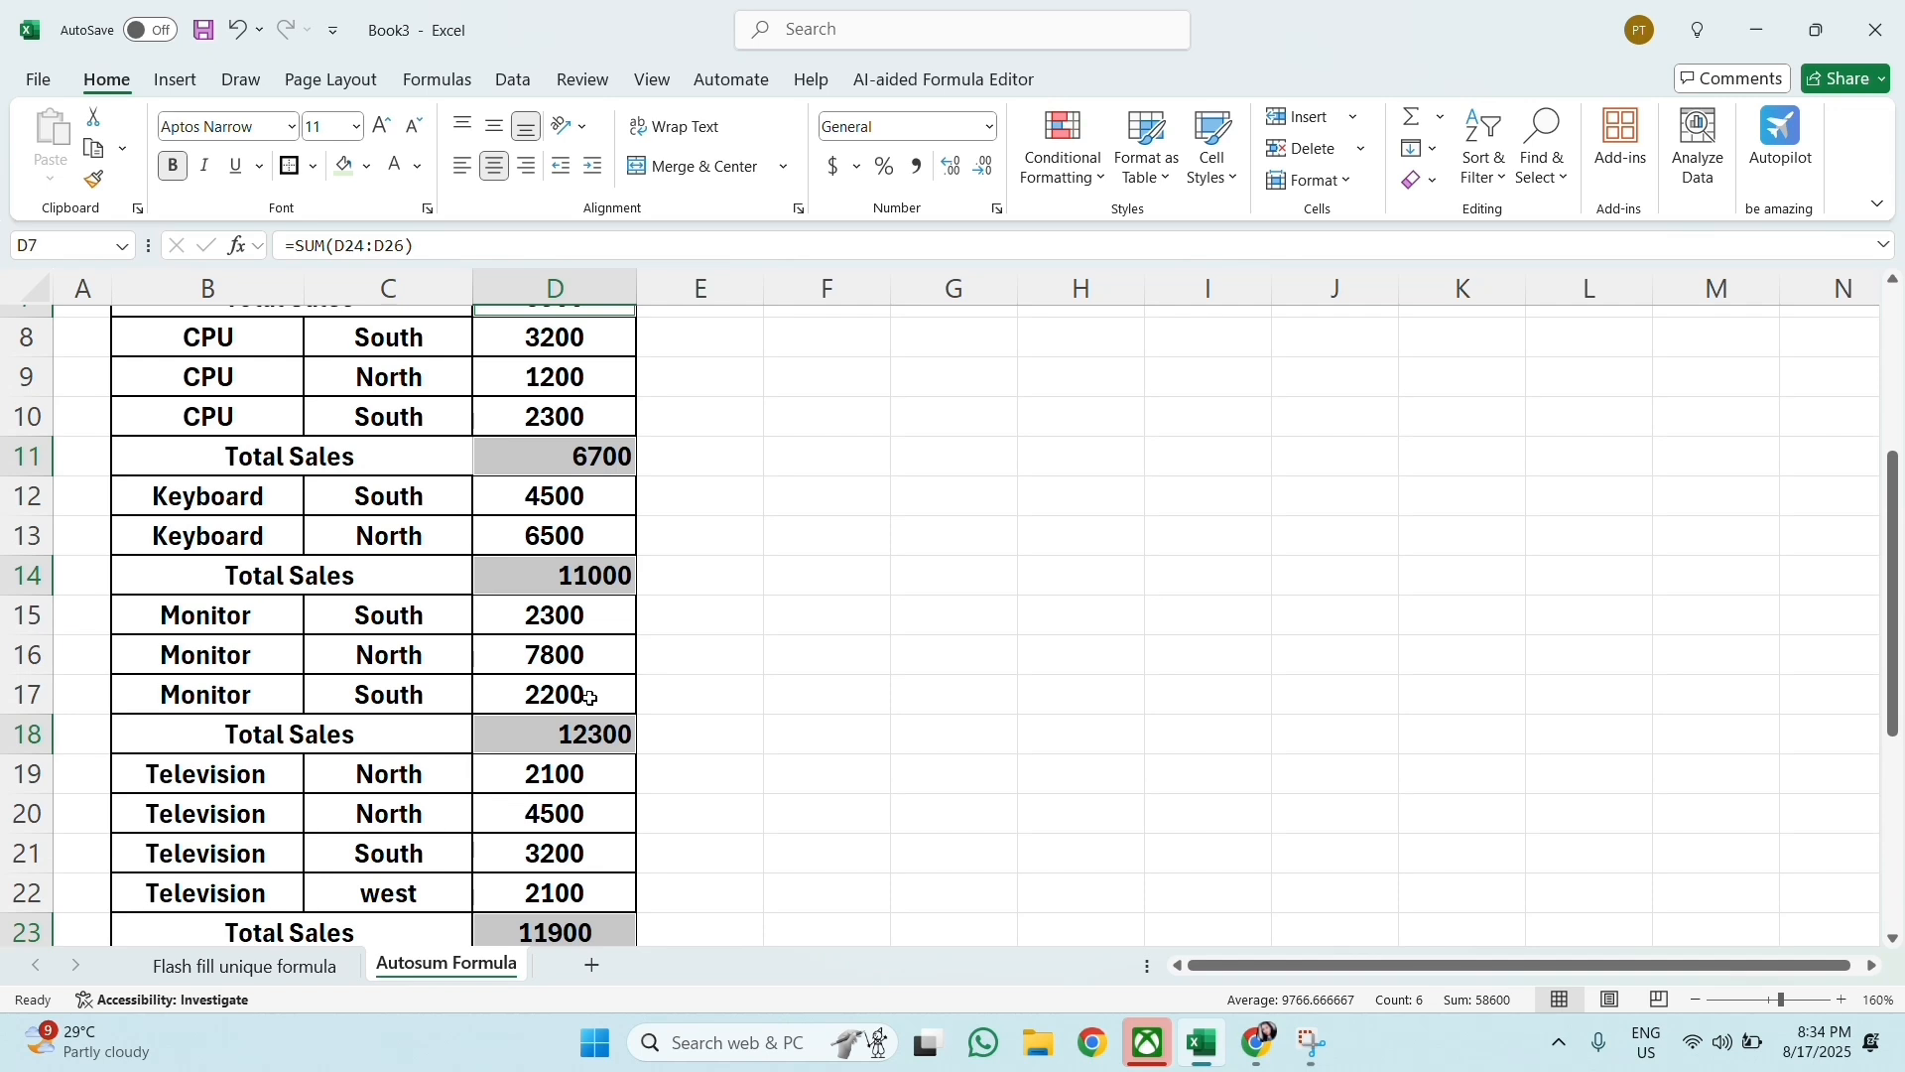
scroll(590, 698, up, 2)
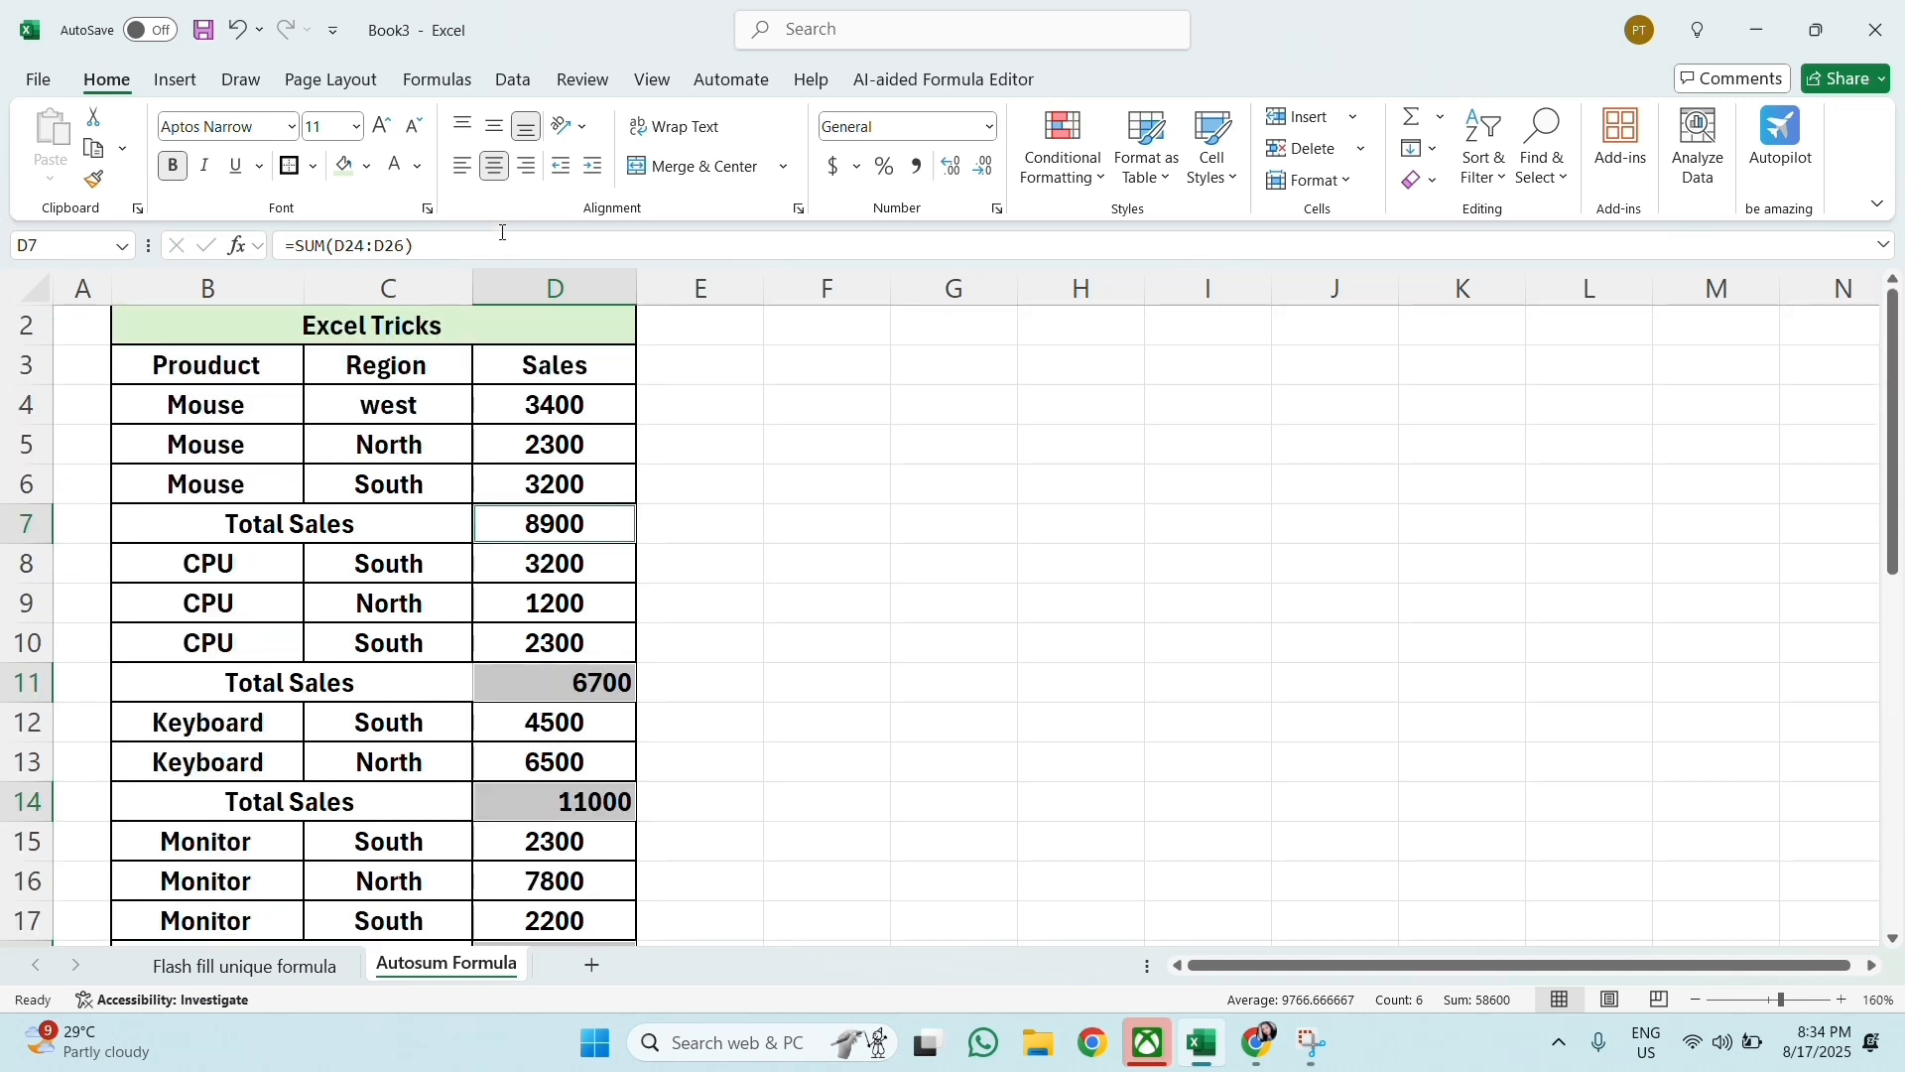
Step: Center all the selected Total Sales values horizontally
click(474, 169)
click(493, 169)
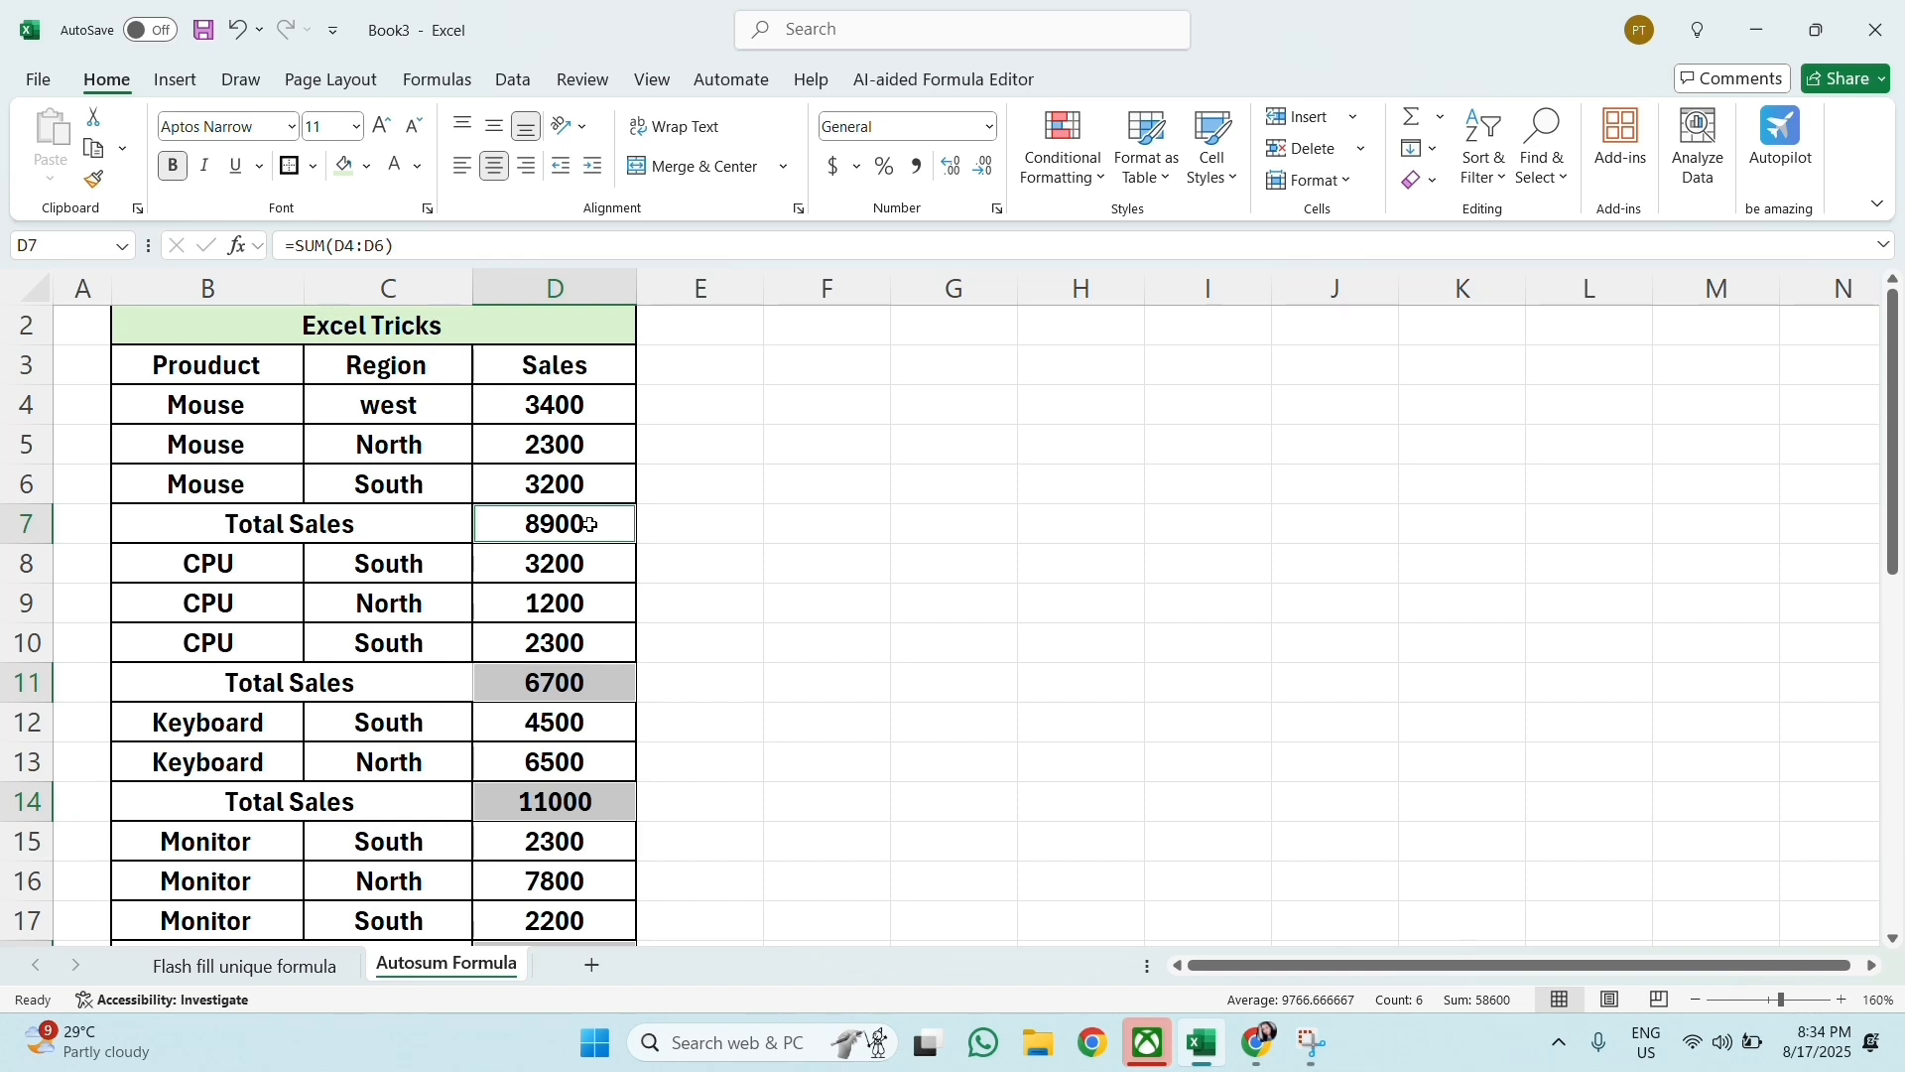
click(826, 444)
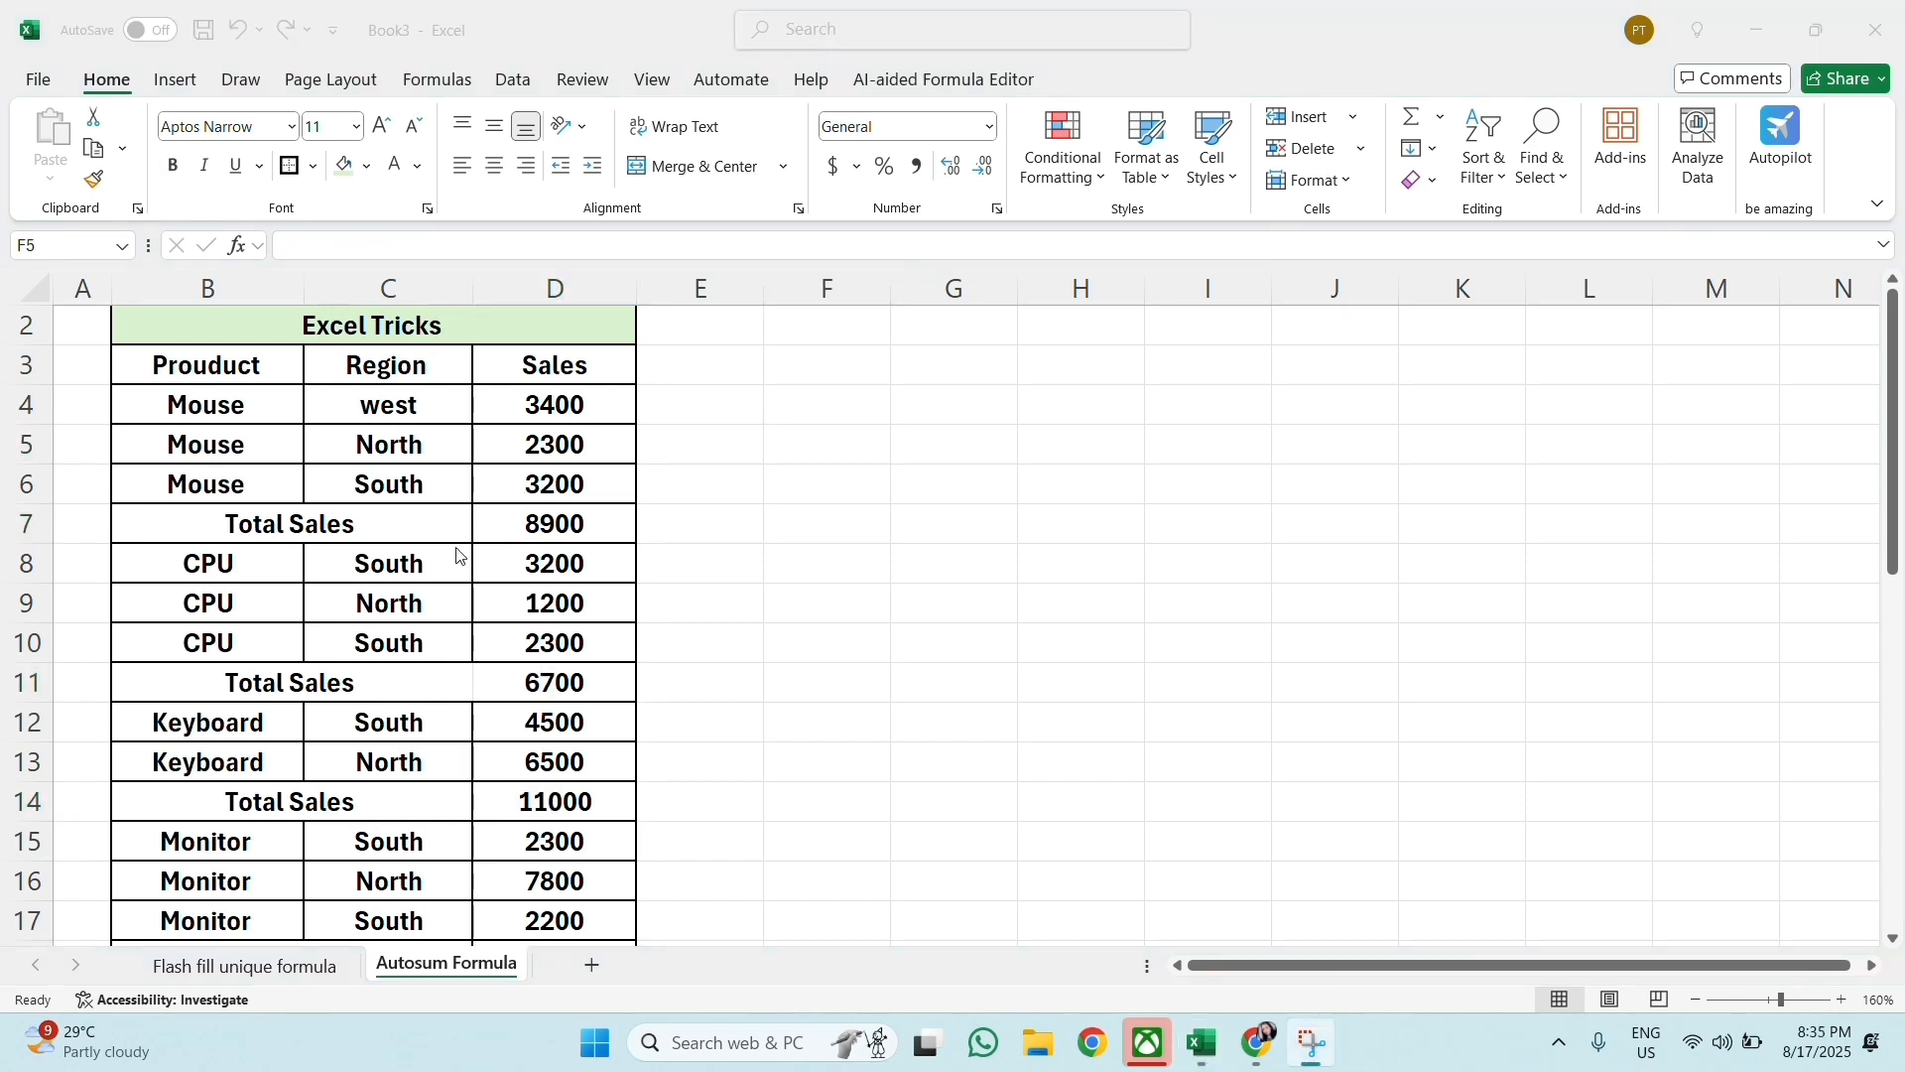
Step: Fill the Mouse, CPU and Keyboard Total Sales rows (7, 11 and 14) with light green across columns B to D
drag(413, 538, 556, 524)
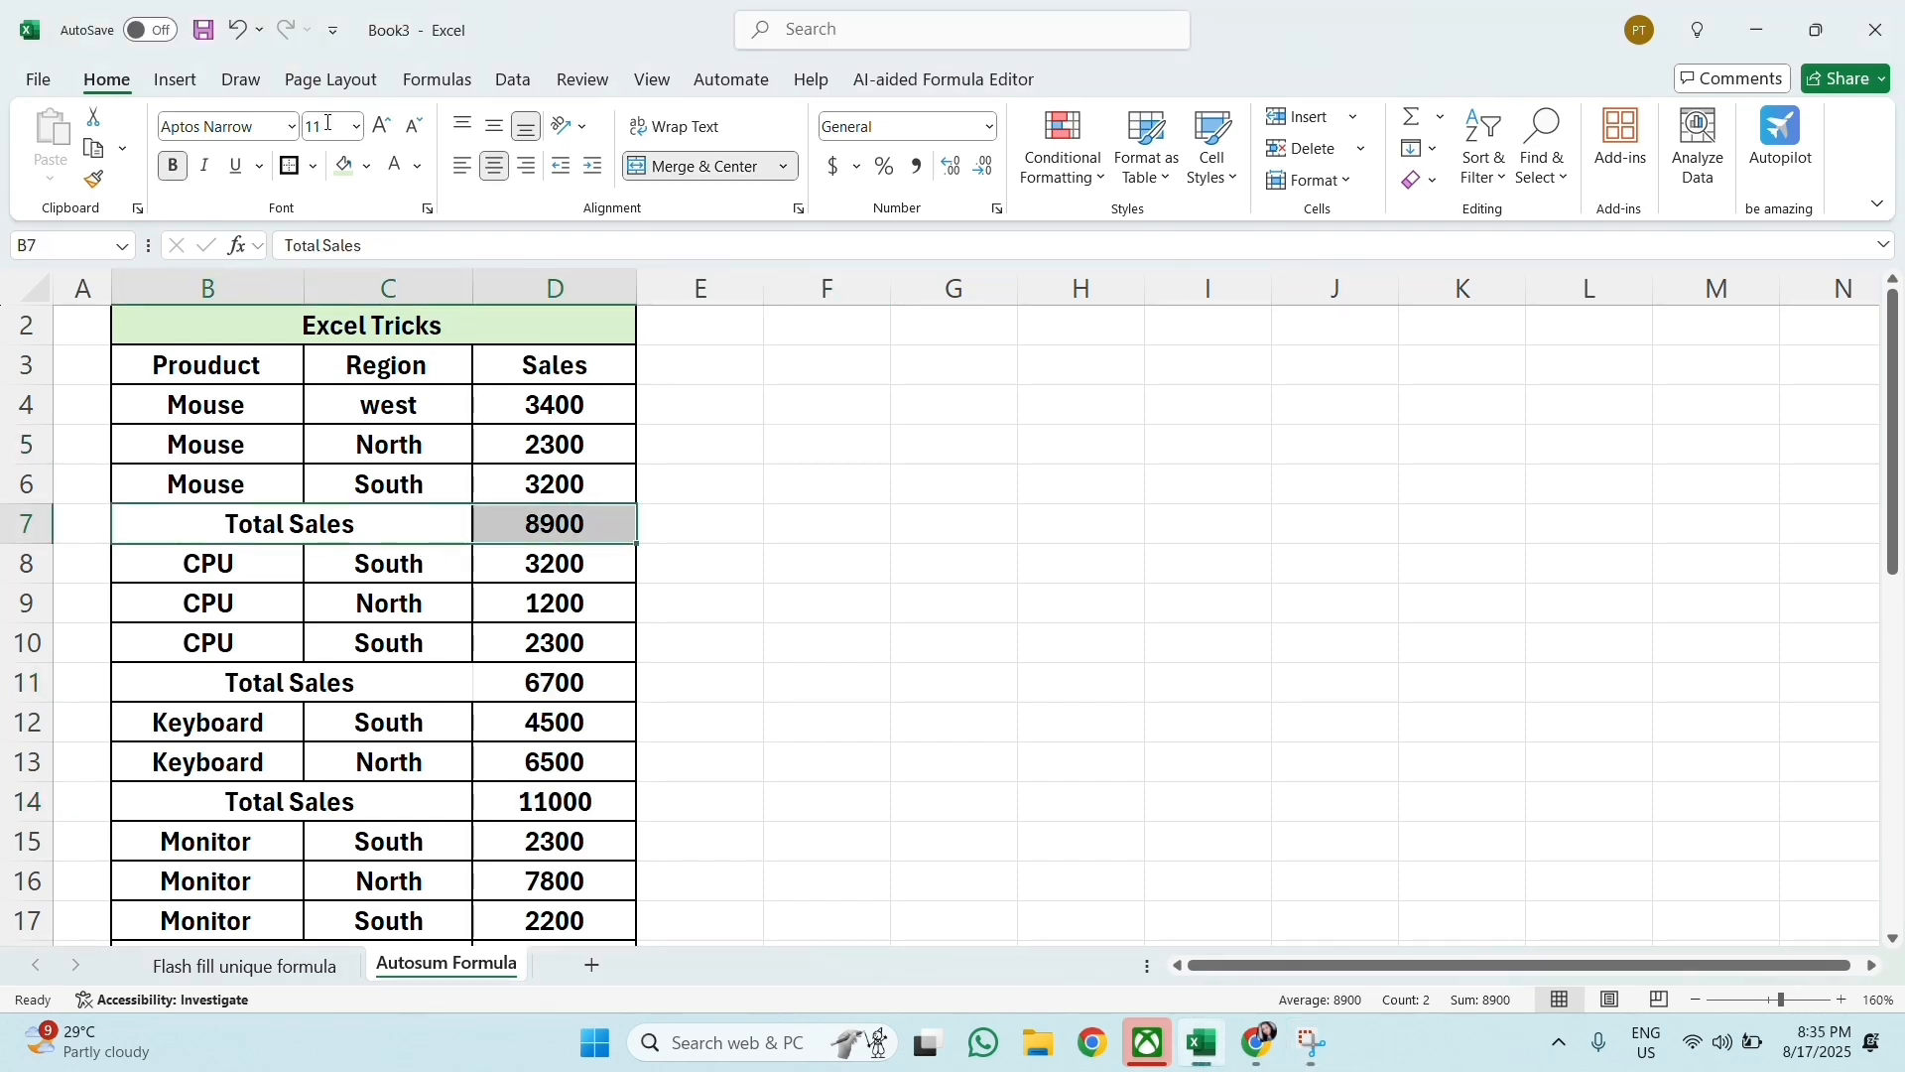
click(343, 171)
drag(281, 674, 552, 673)
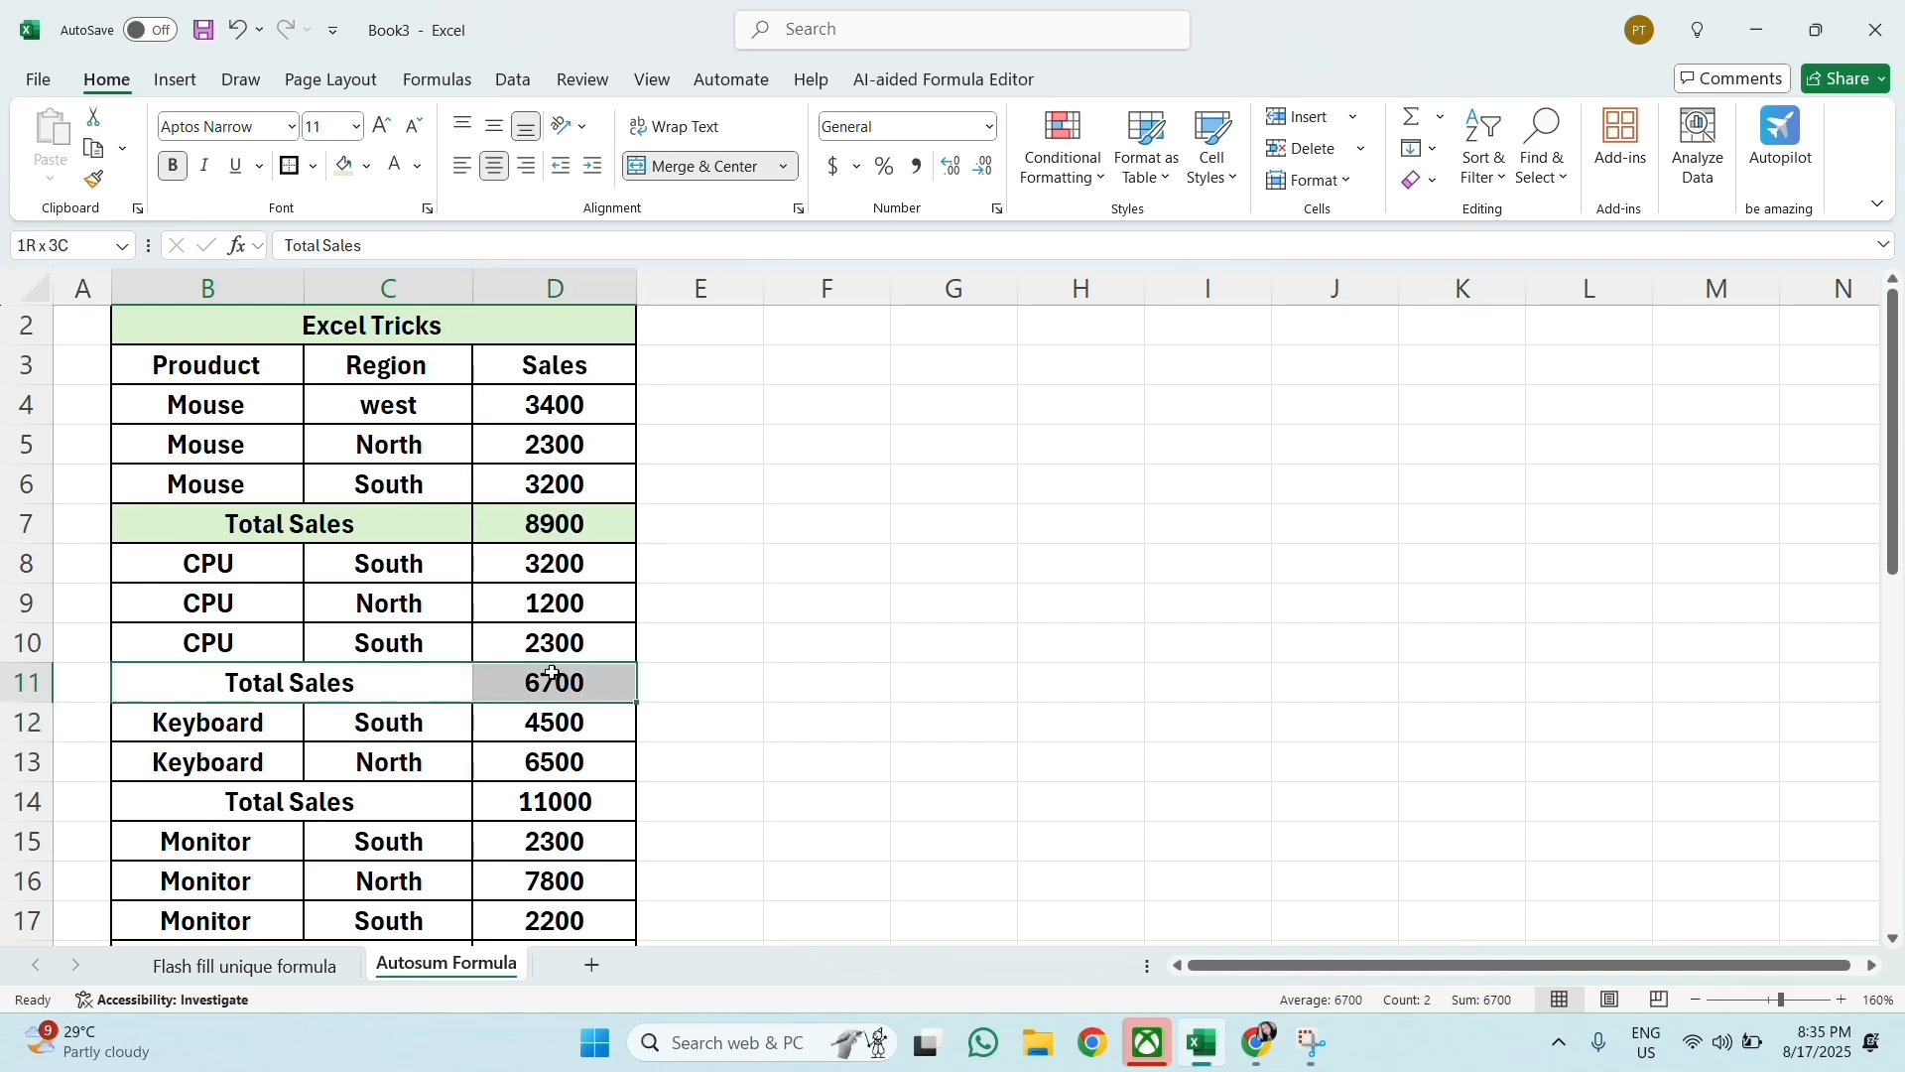
click(343, 171)
scroll(363, 613, down, 2)
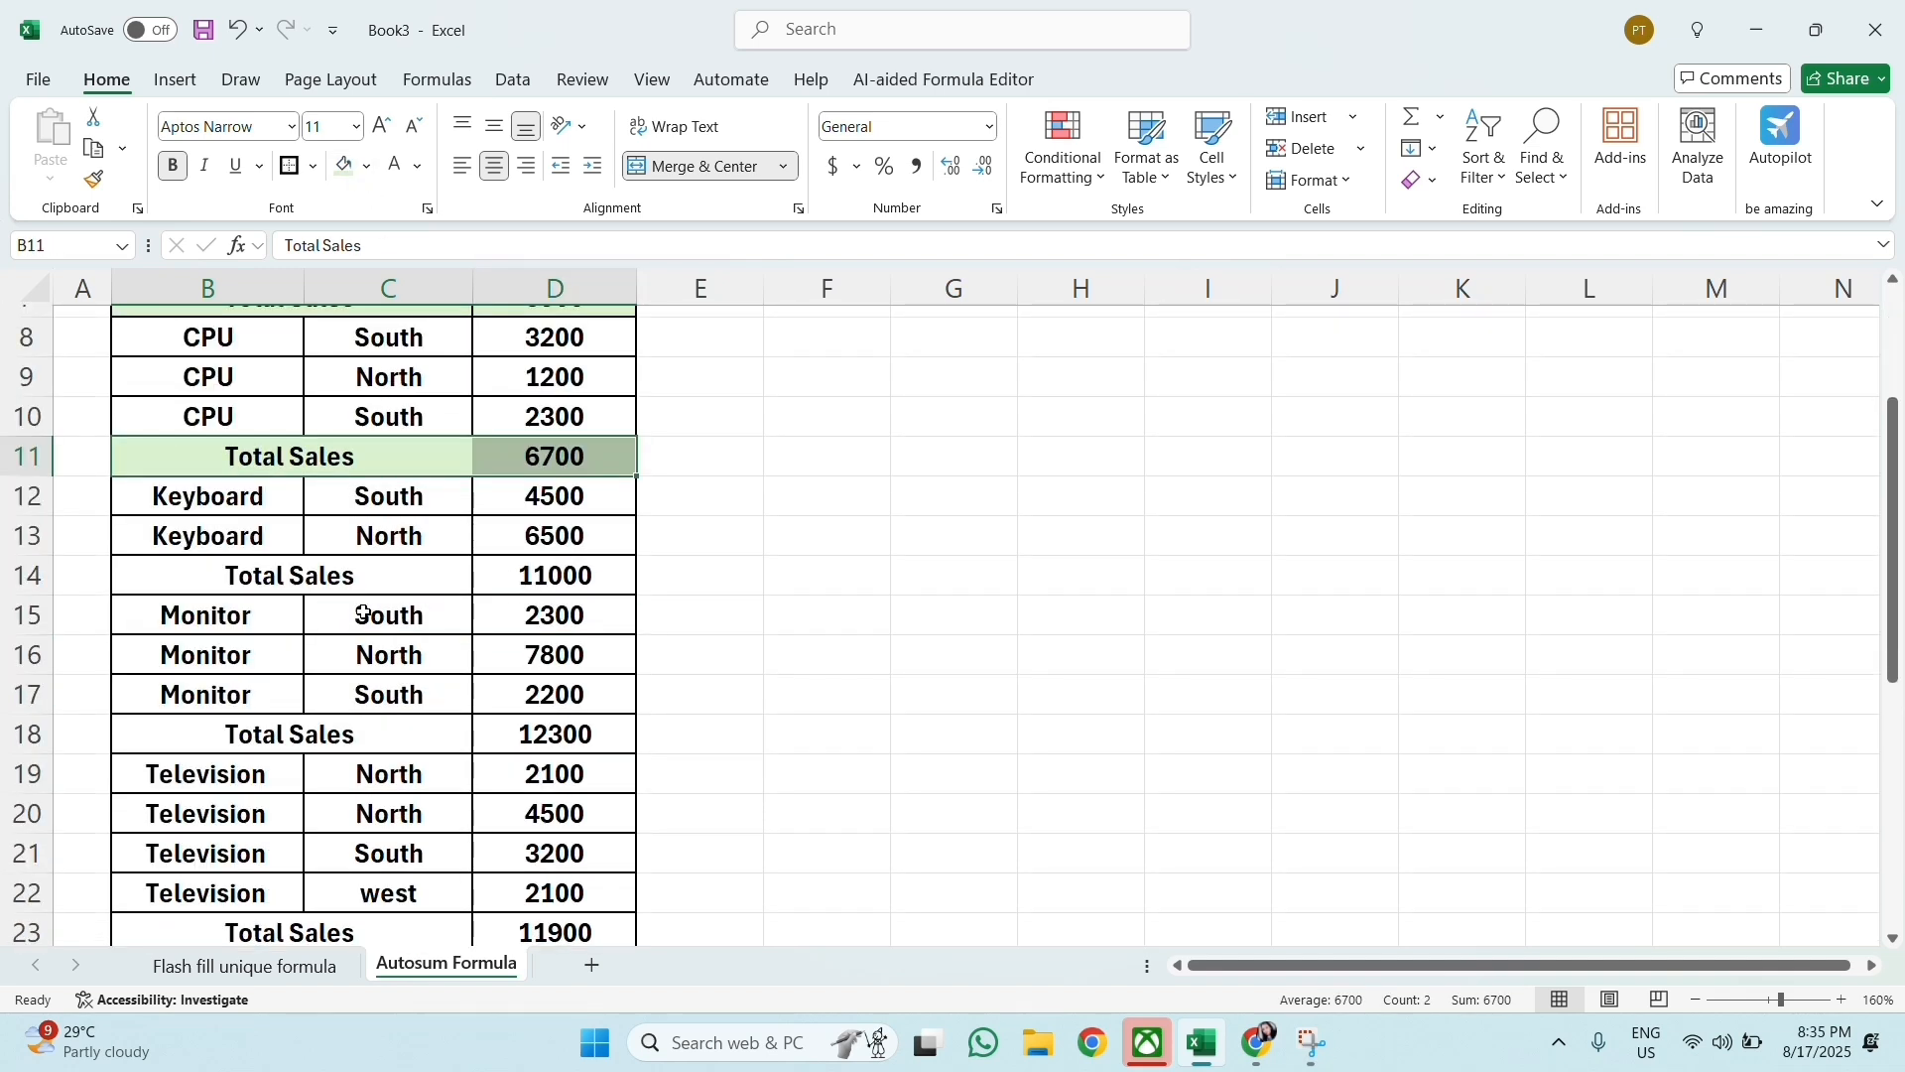
drag(333, 591, 544, 589)
click(342, 169)
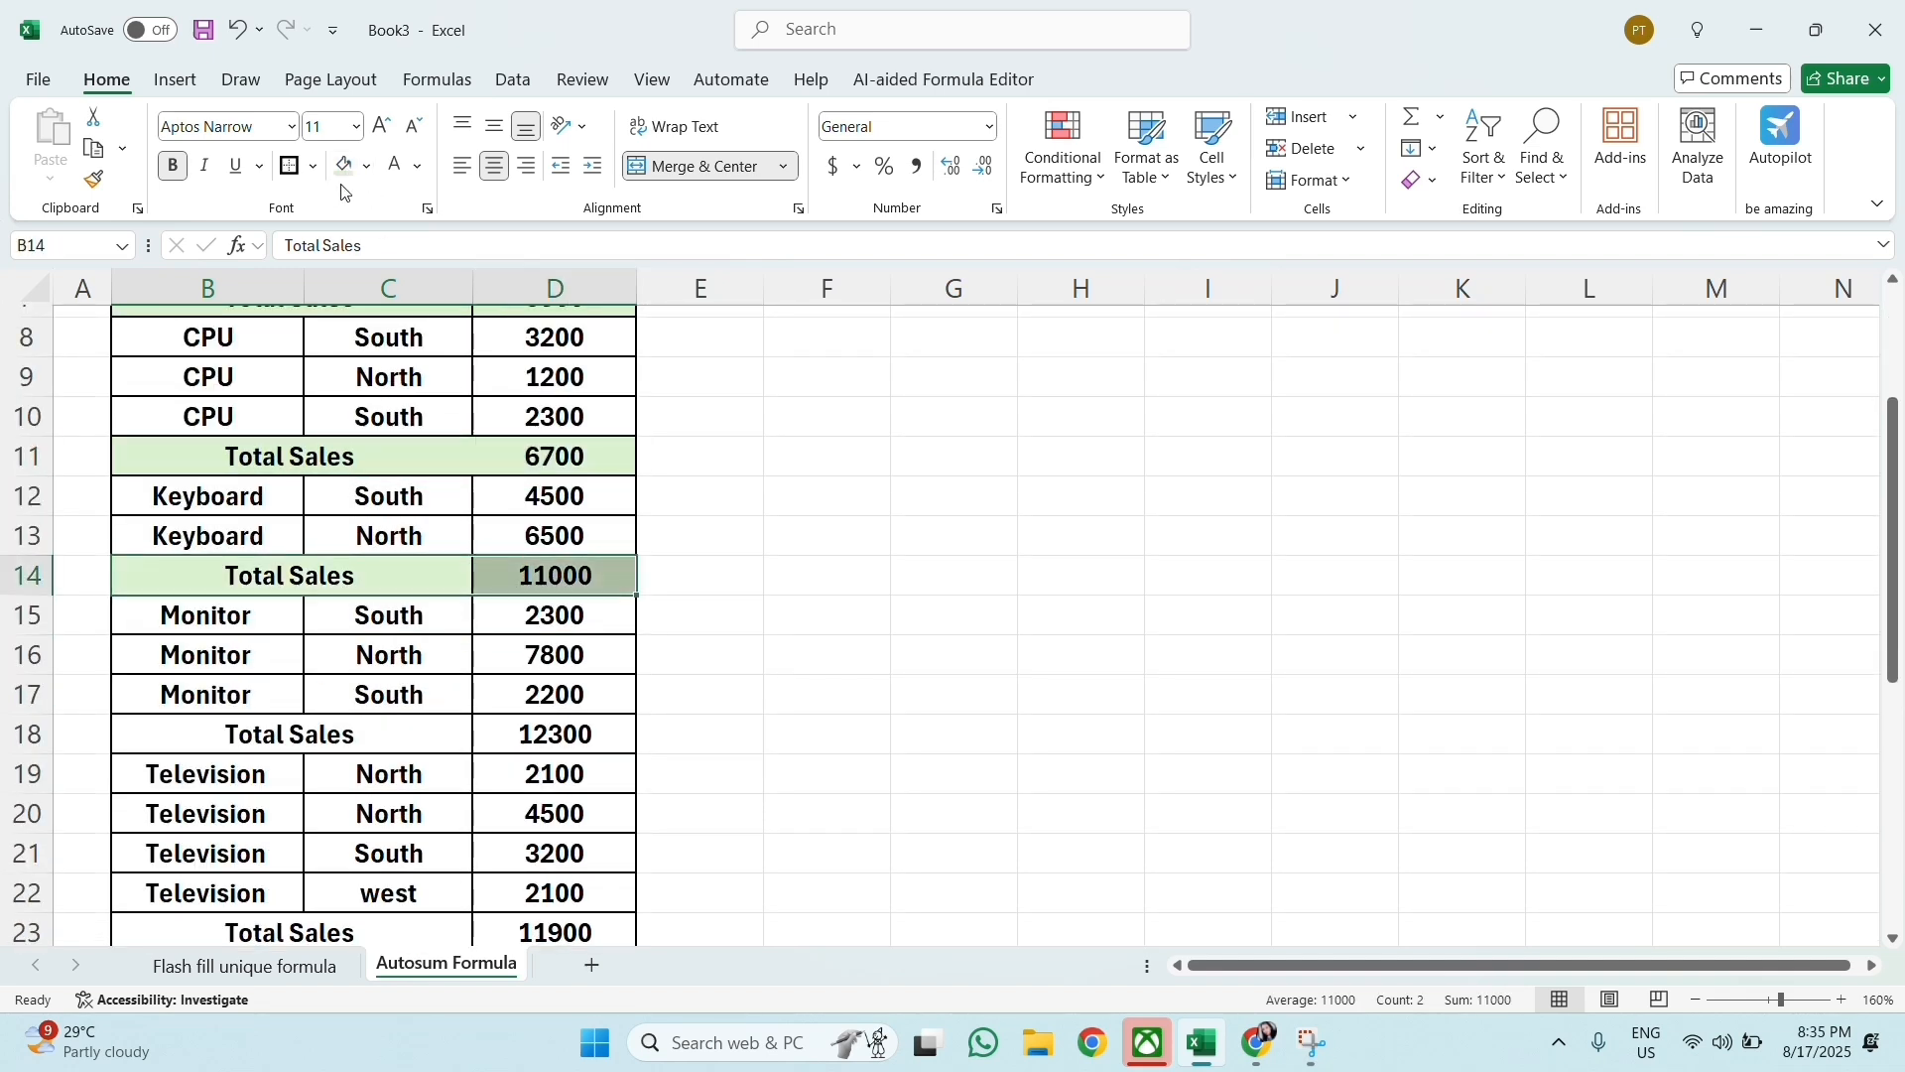
Step: Fill the Monitor, Television and Camera Total Sales rows (18, 23 and 27) with the same light green across columns B to D
drag(337, 730, 531, 733)
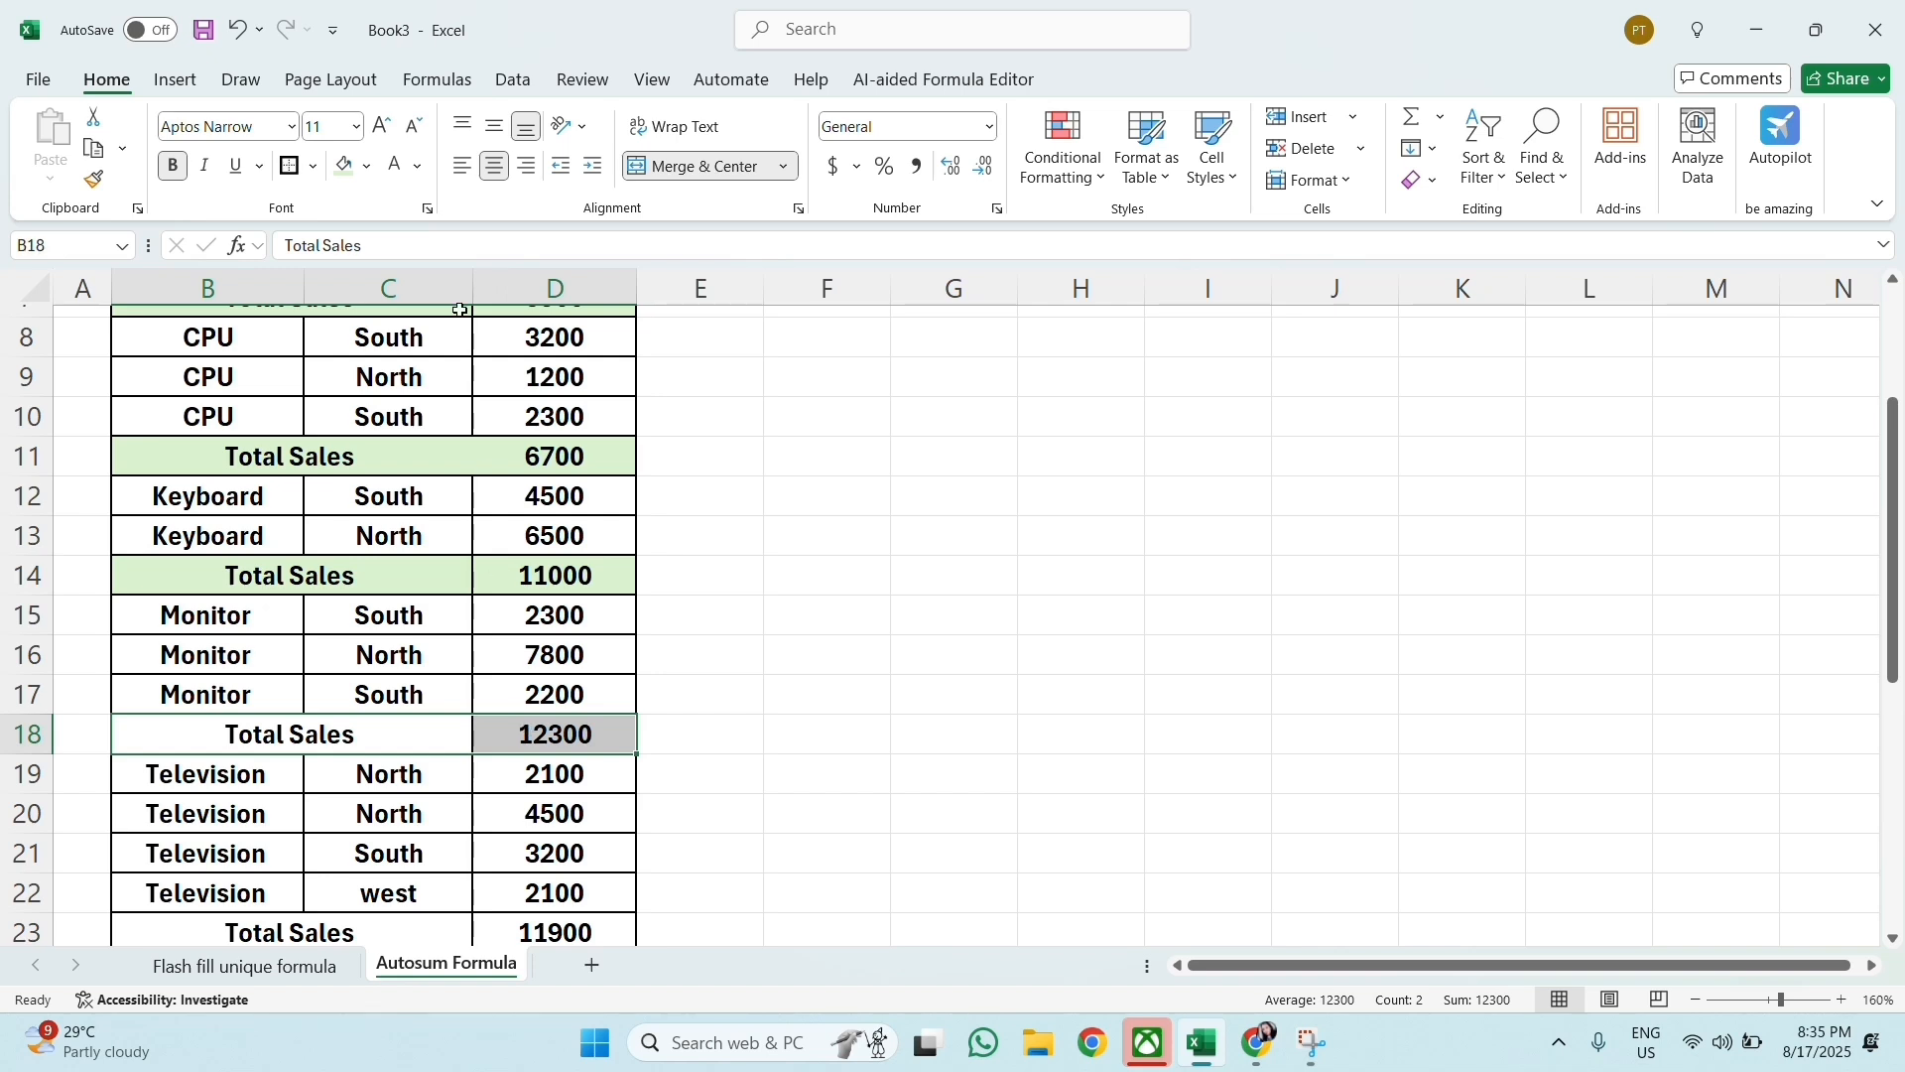
click(343, 169)
scroll(387, 544, down, 3)
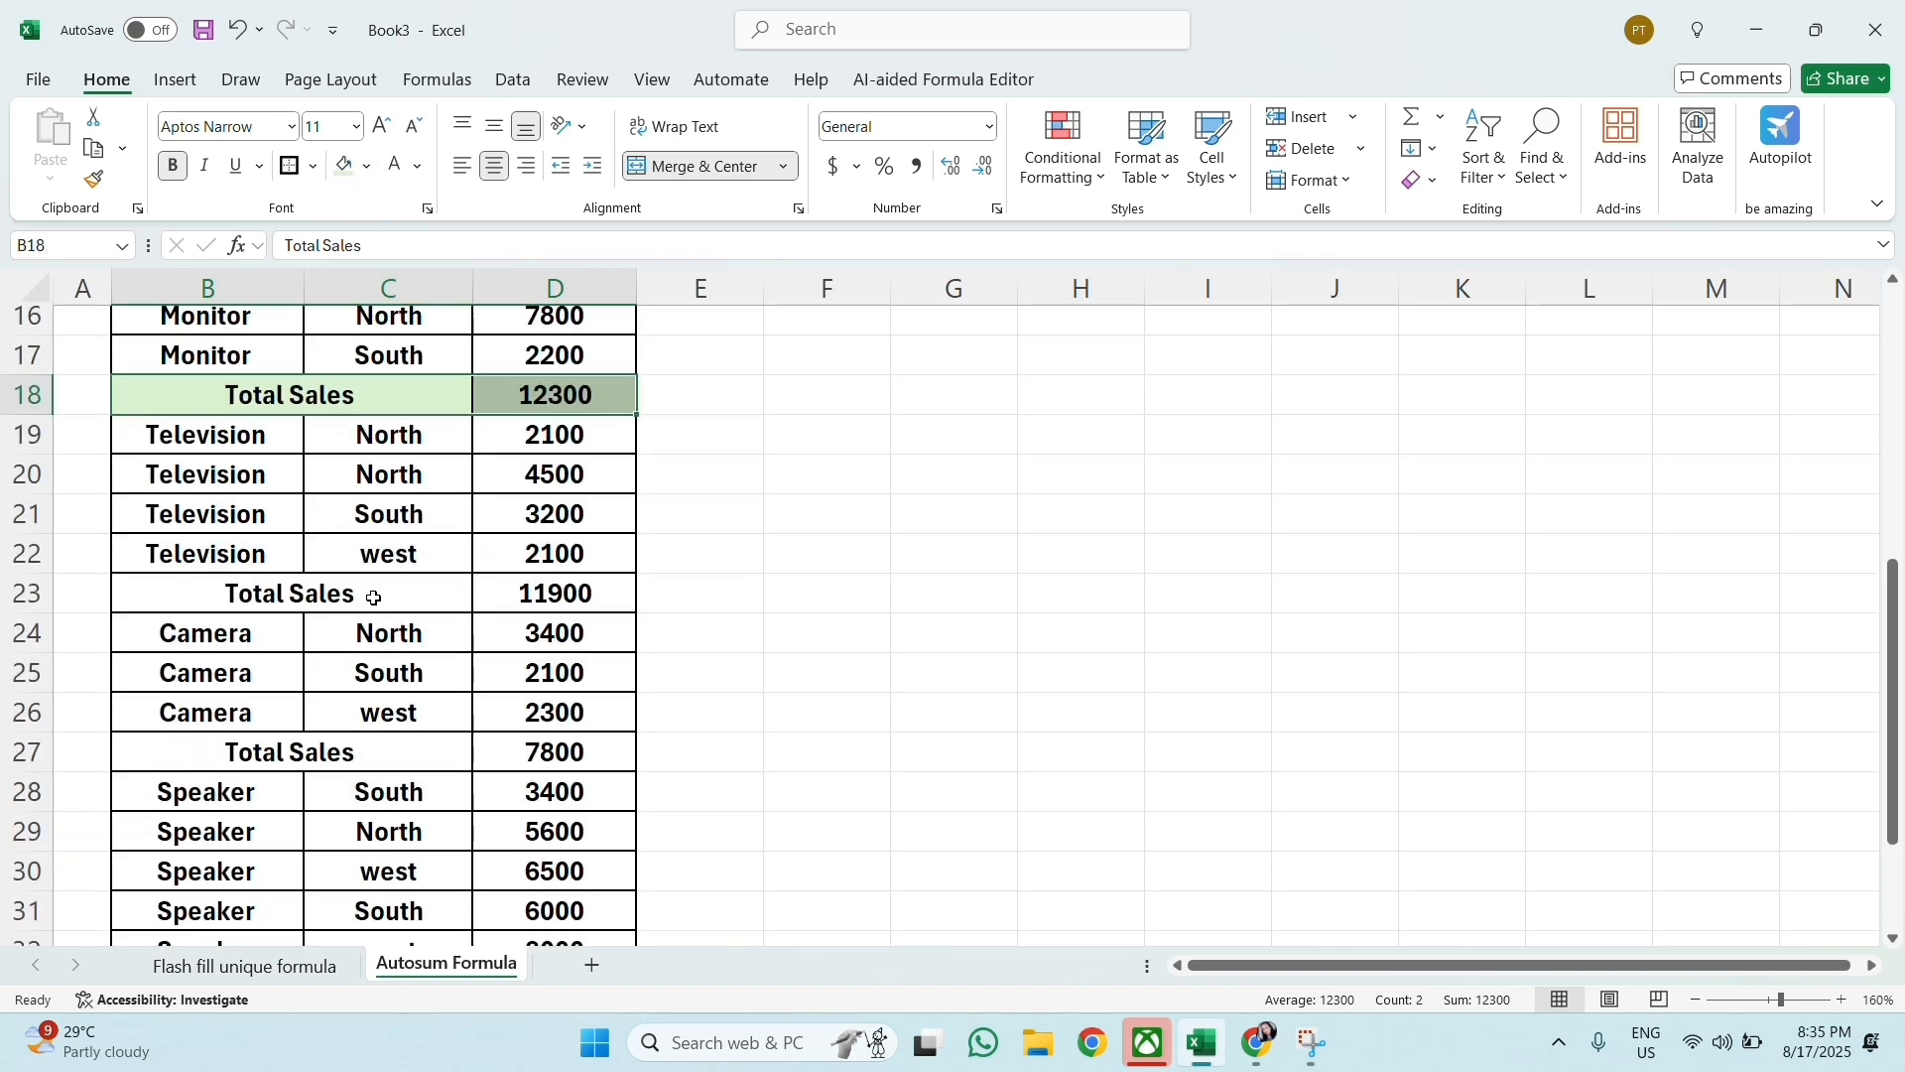
drag(374, 595, 559, 596)
click(343, 169)
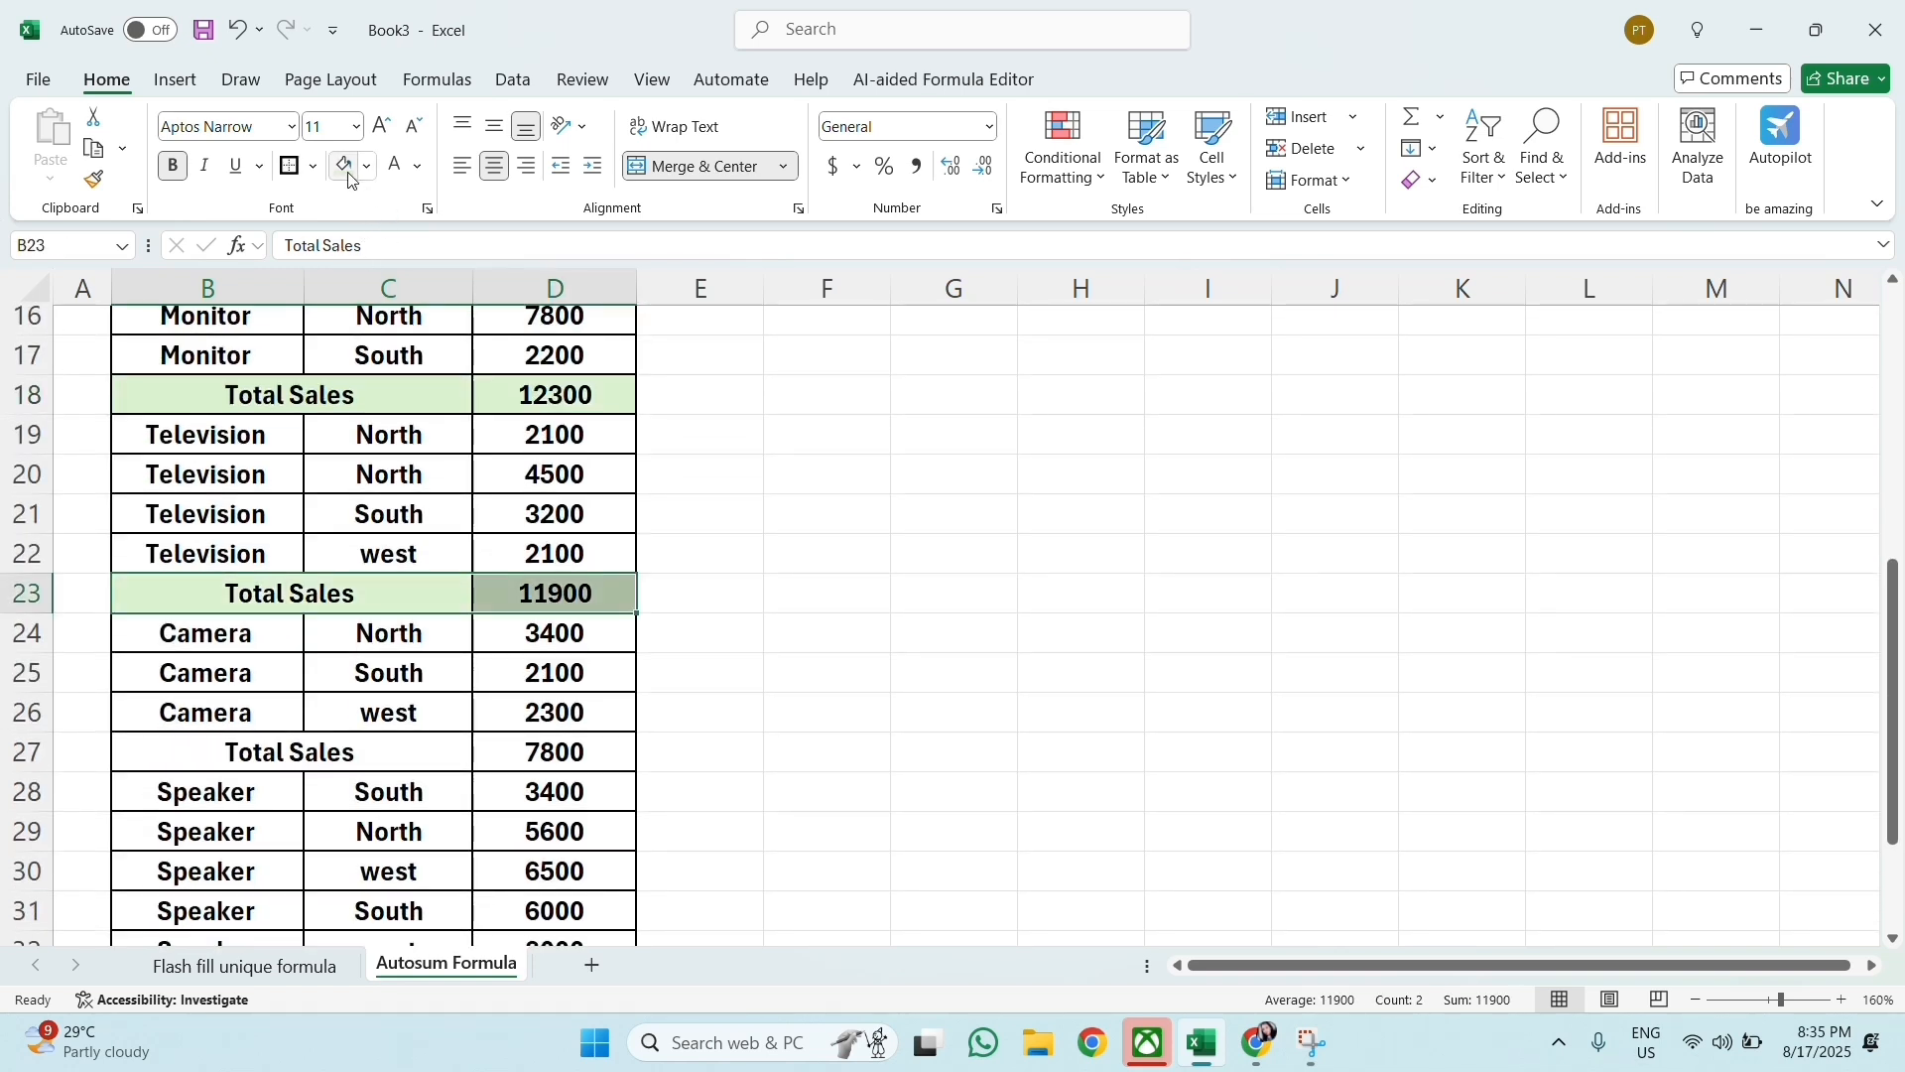
drag(307, 767, 502, 757)
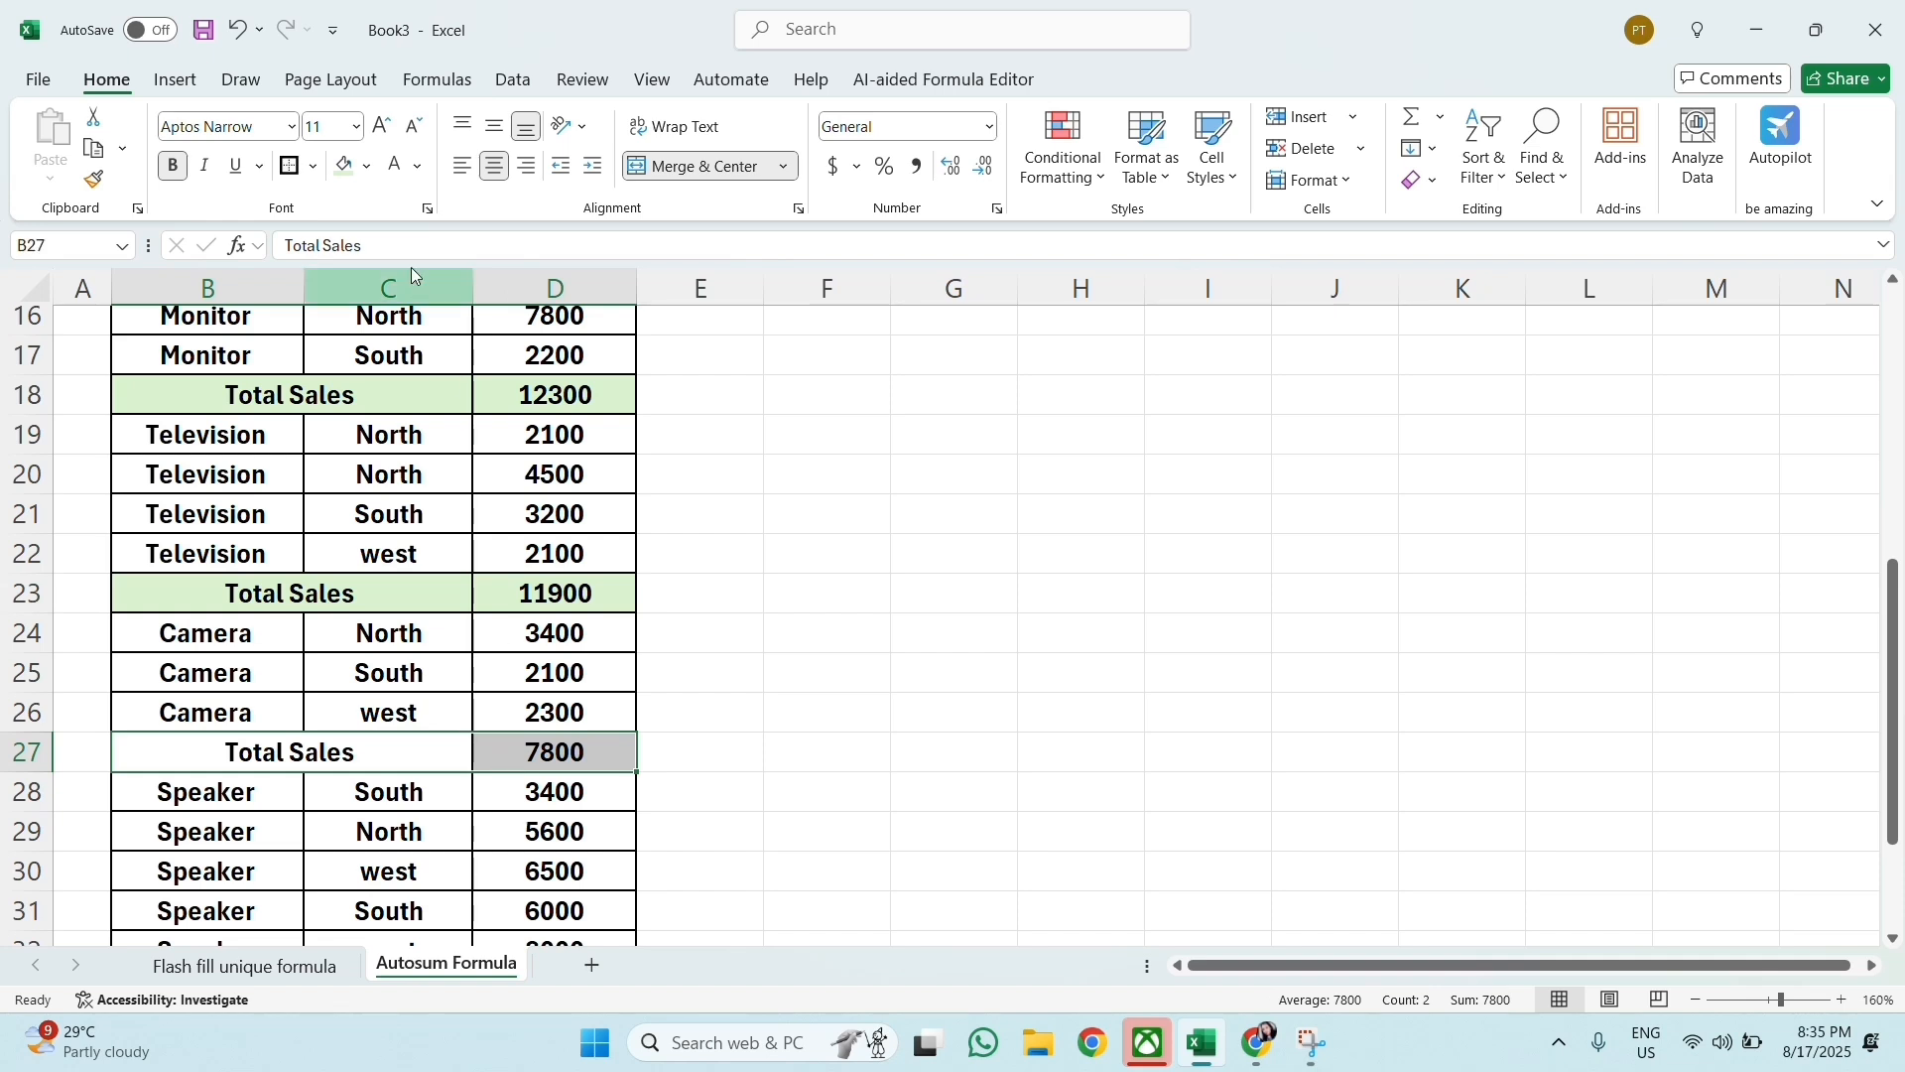
click(346, 169)
click(789, 711)
scroll(732, 752, down, 2)
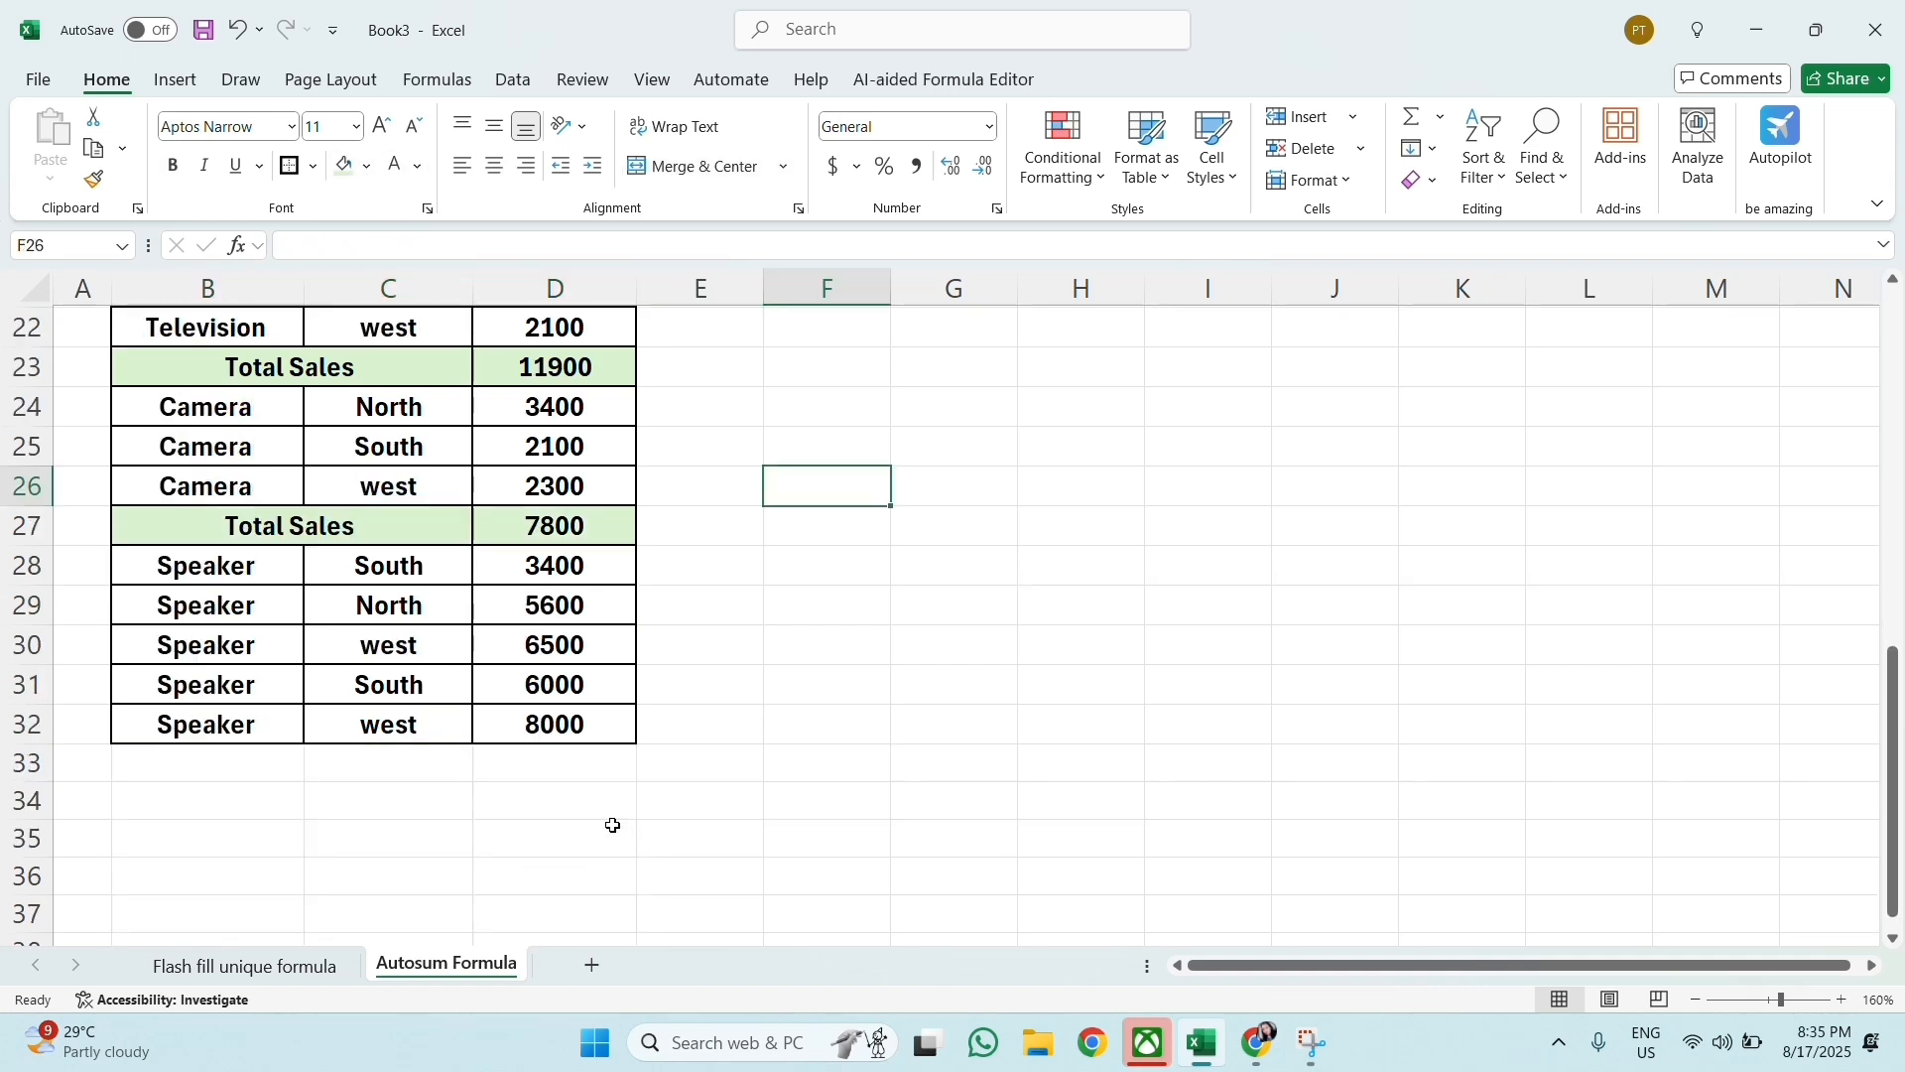
scroll(613, 824, up, 7)
click(701, 404)
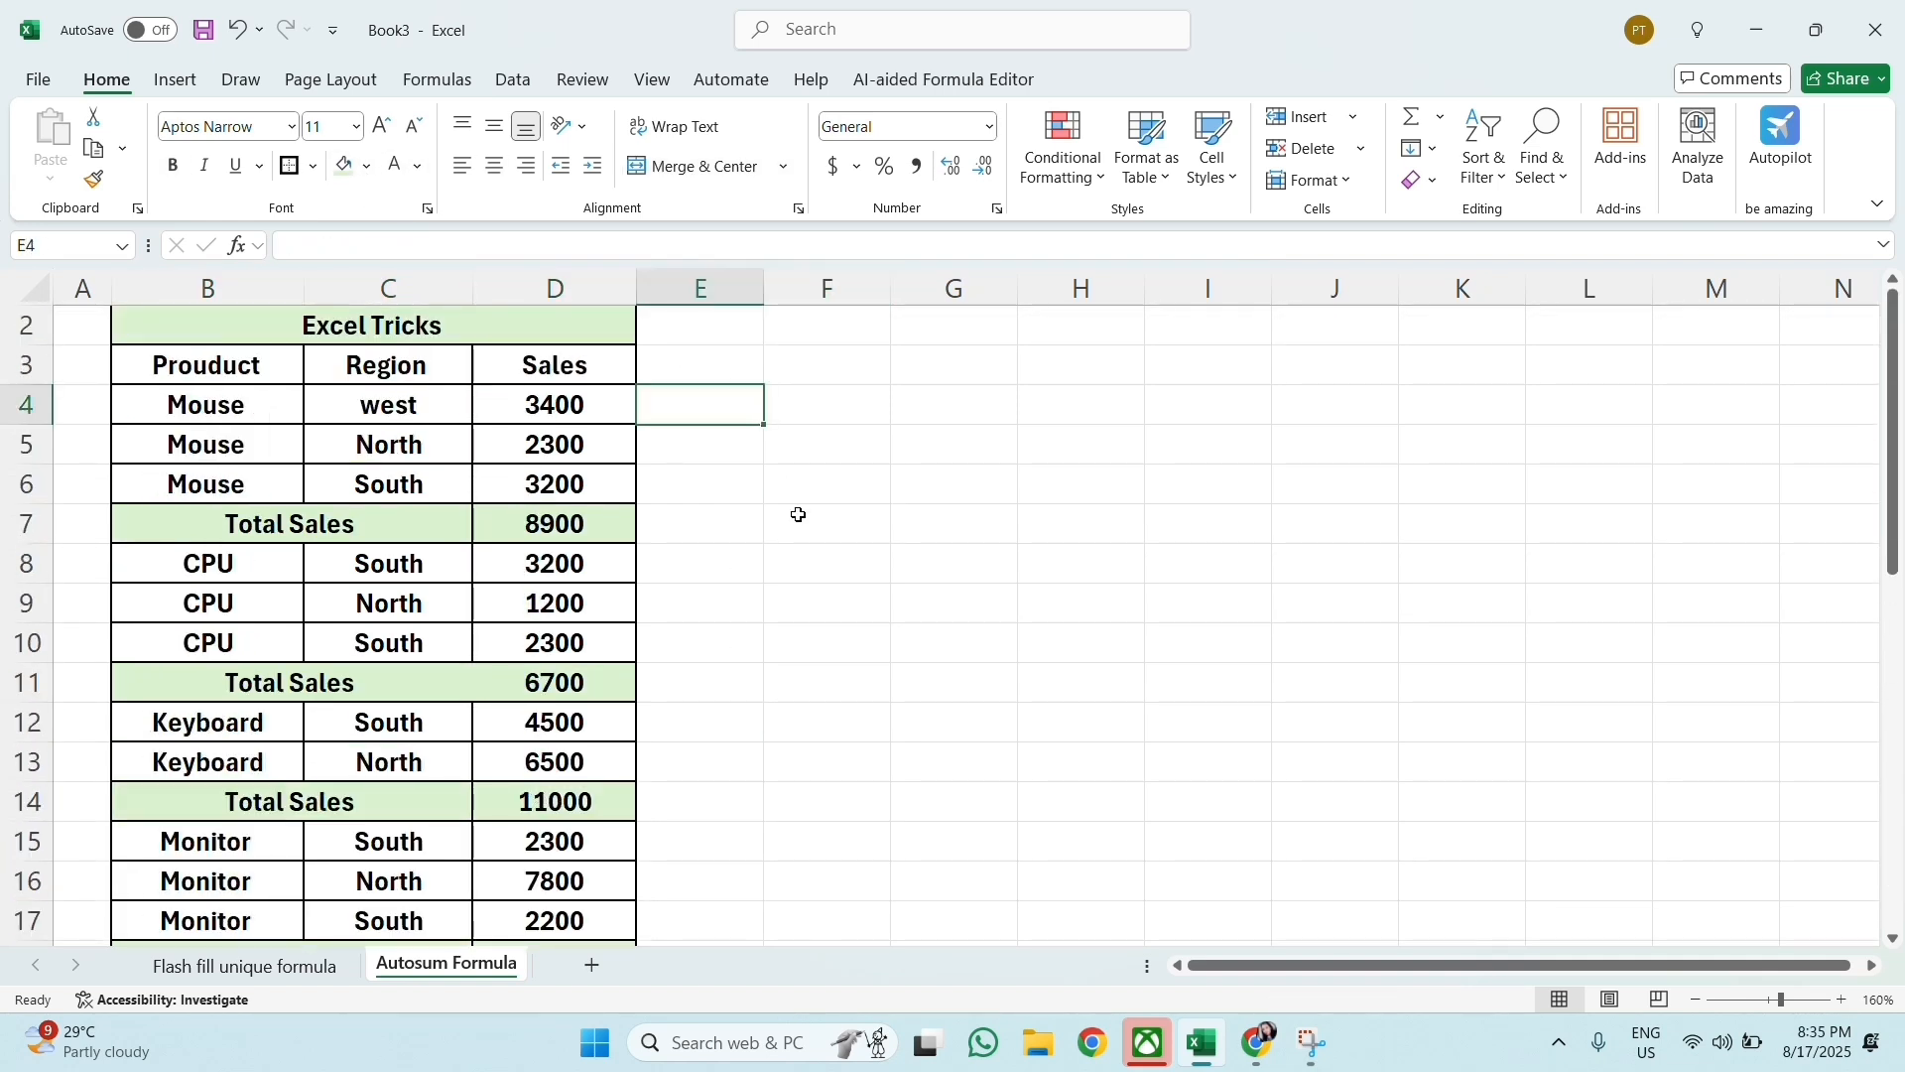
click(828, 683)
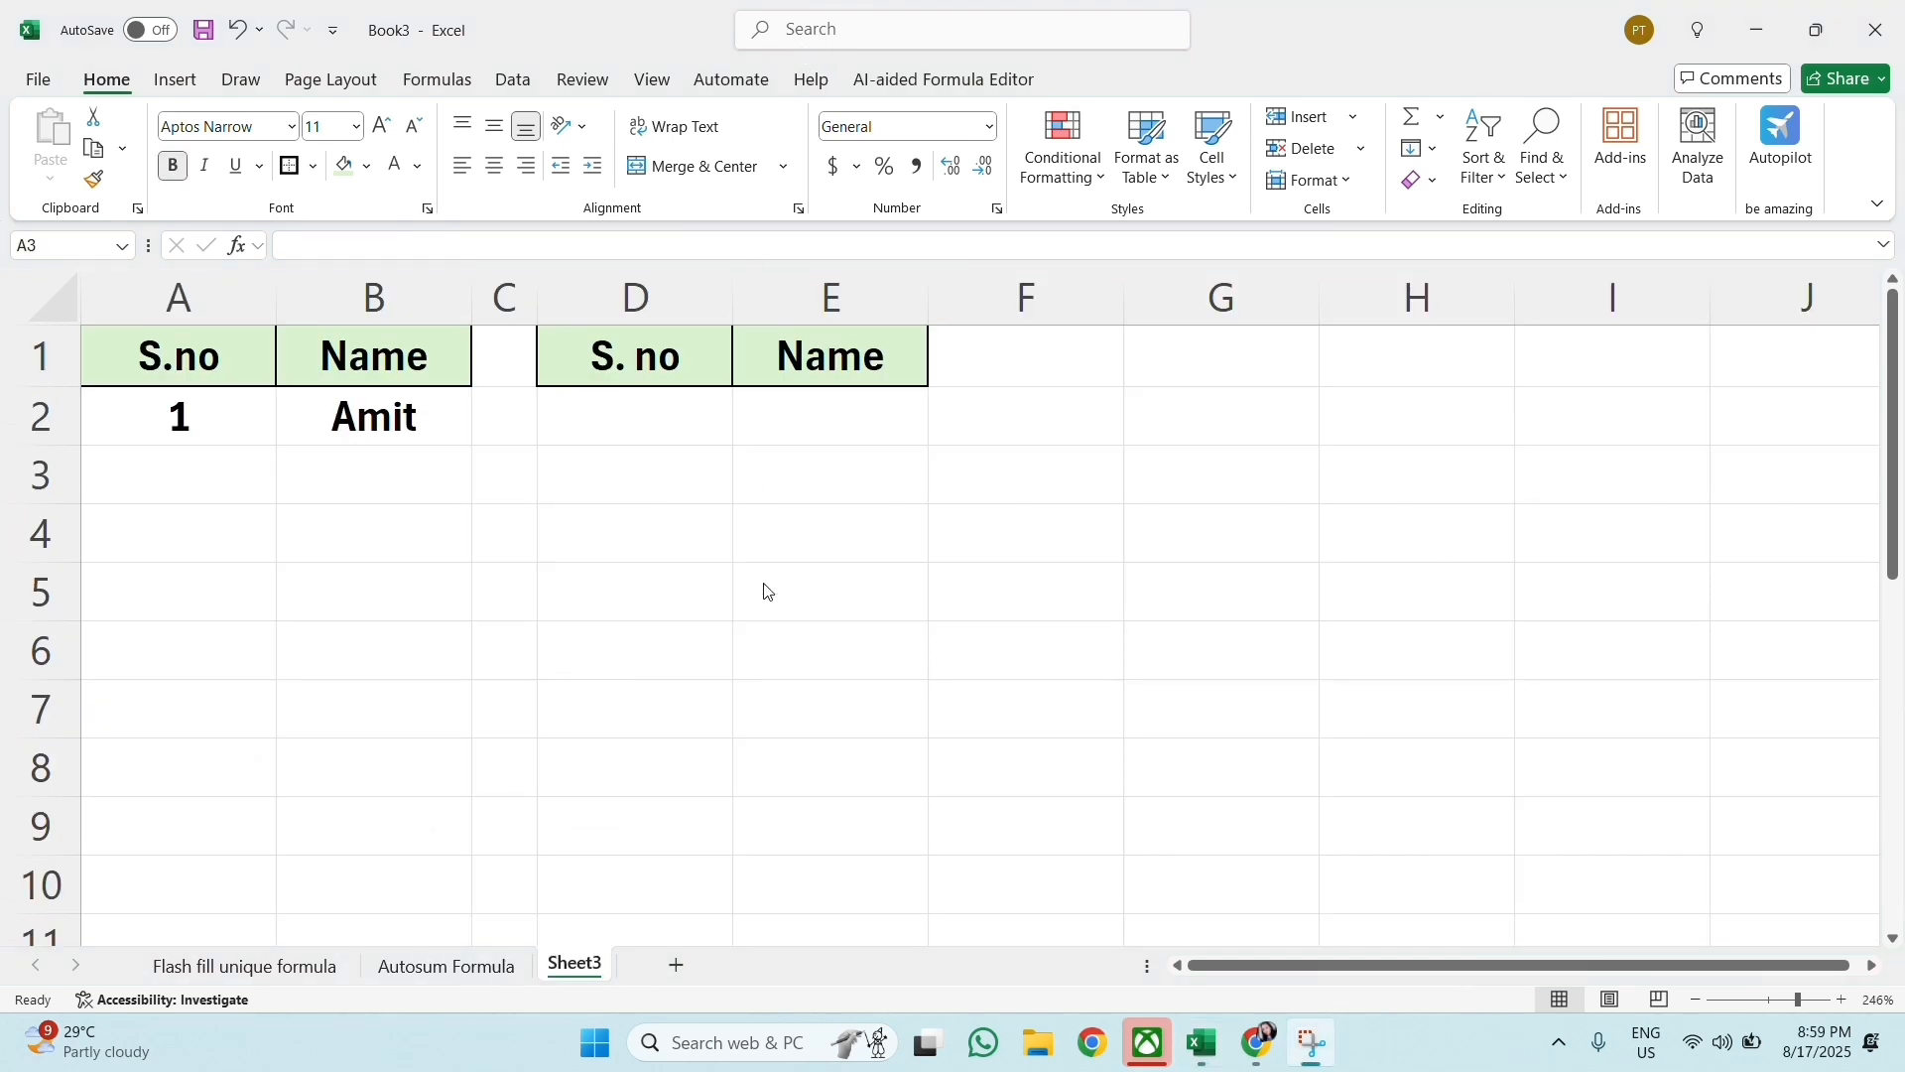
Step: Enter serial numbers 1 to 4 in D2:D5 and extend the series down column D to 17
click(608, 423)
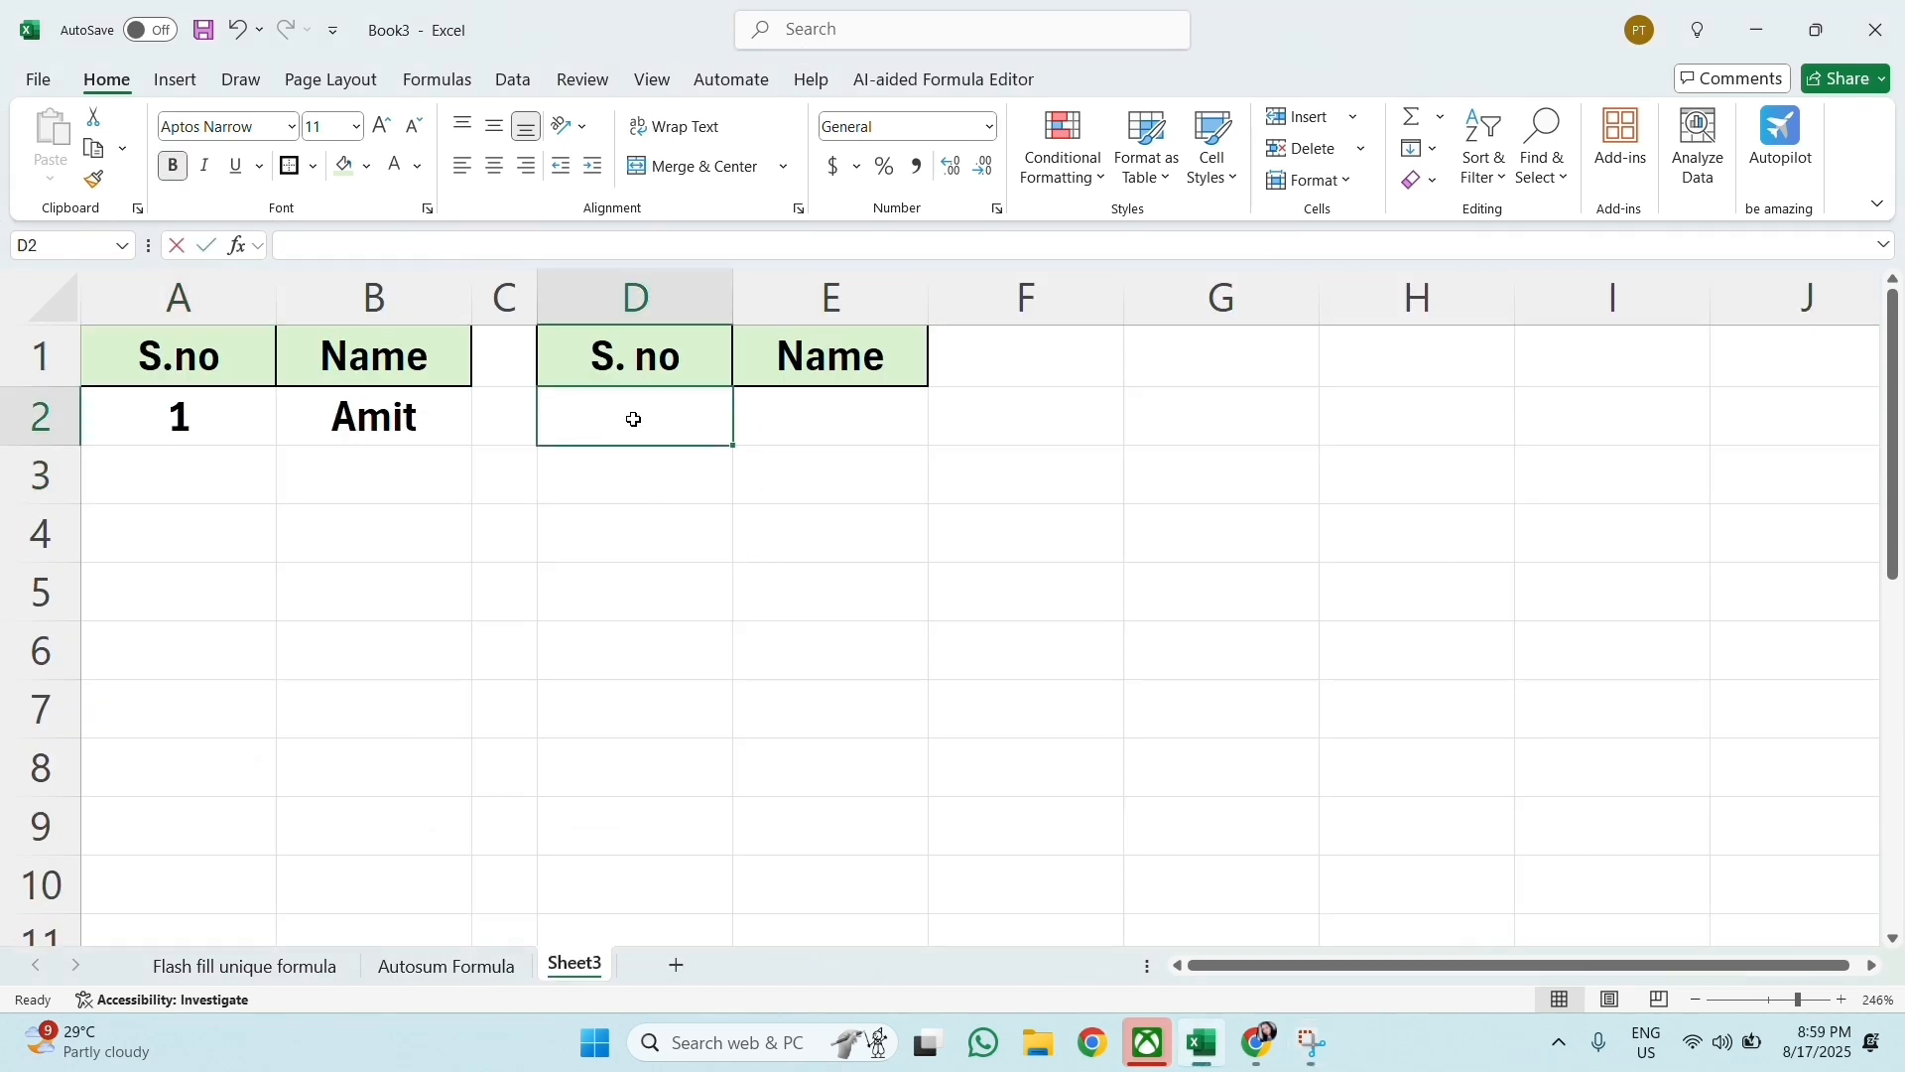
text(1)
key(Return)
text(2)
key(Return)
text(3)
key(Return)
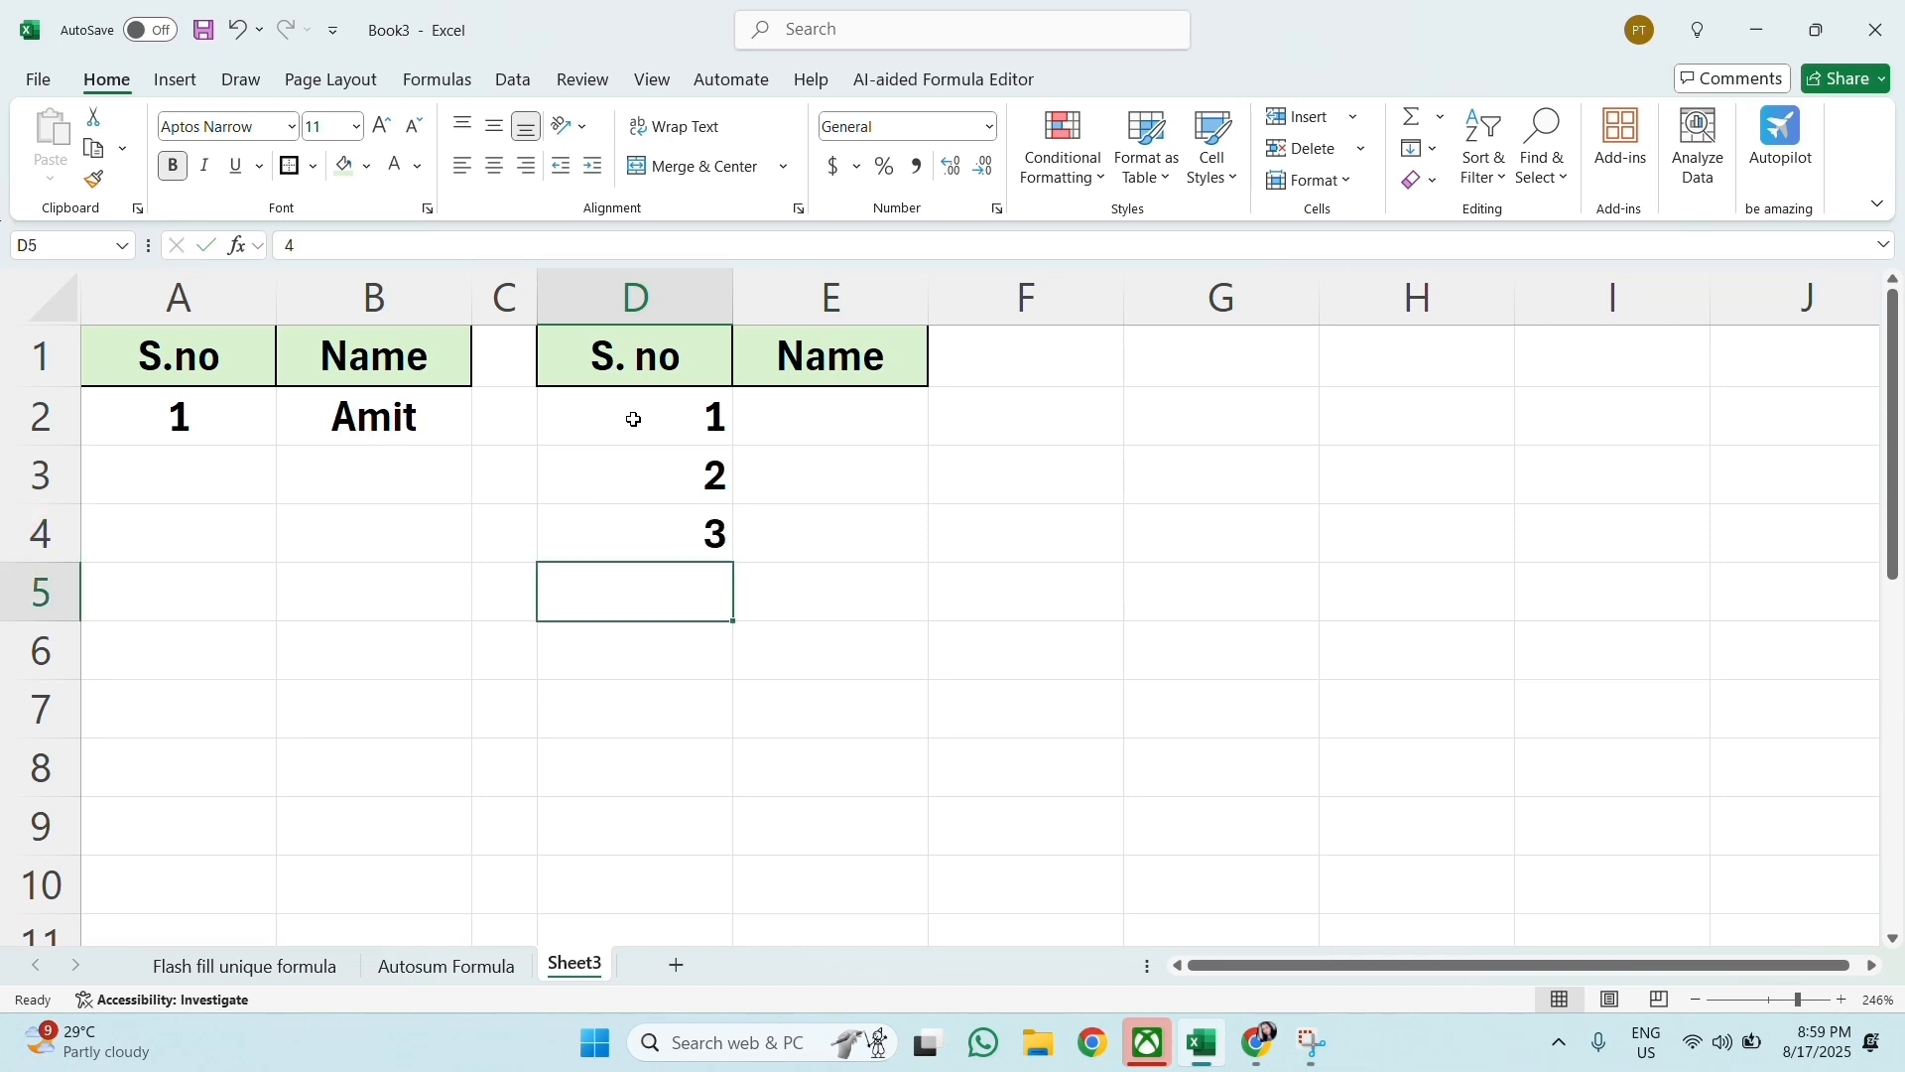
text(4)
key(Return)
click(634, 420)
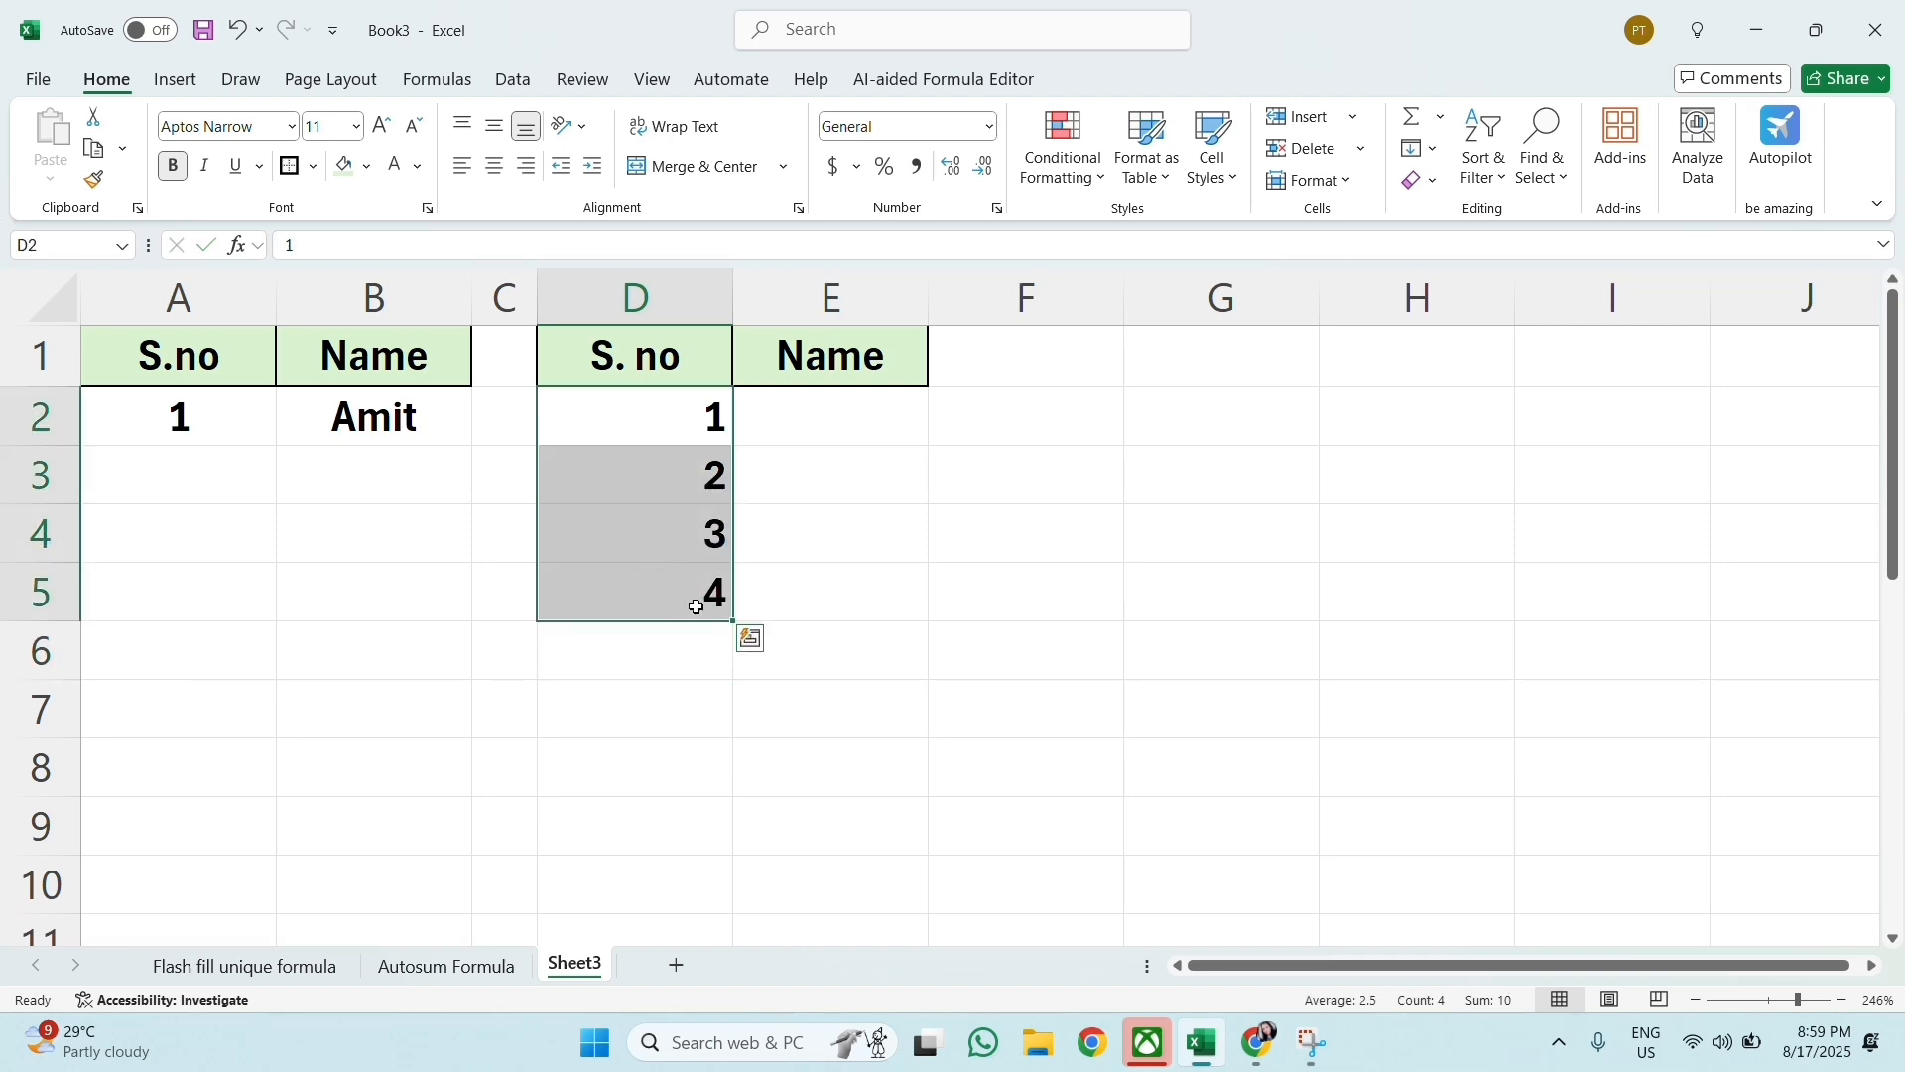
drag(734, 622, 701, 894)
scroll(714, 596, up, 3)
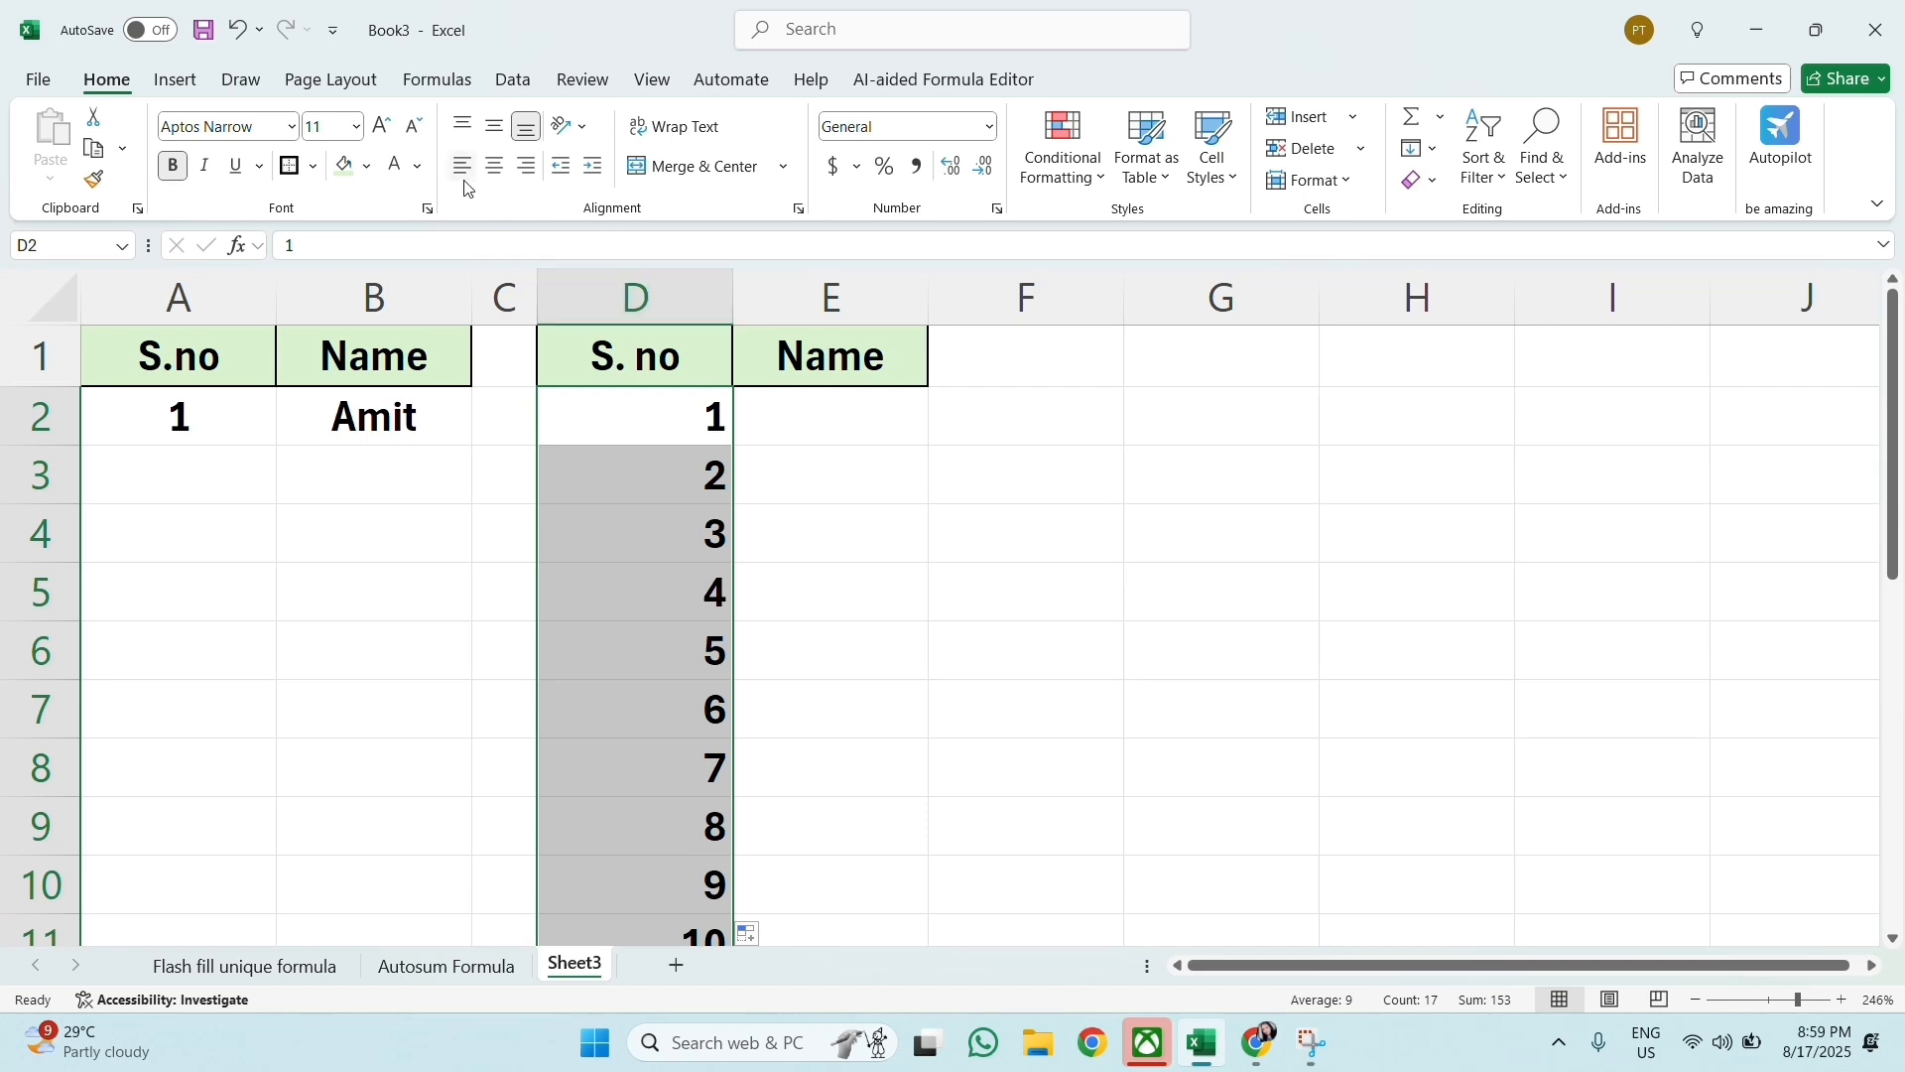
Step: Center the serial numbers in column D horizontally
click(494, 166)
click(815, 524)
click(661, 515)
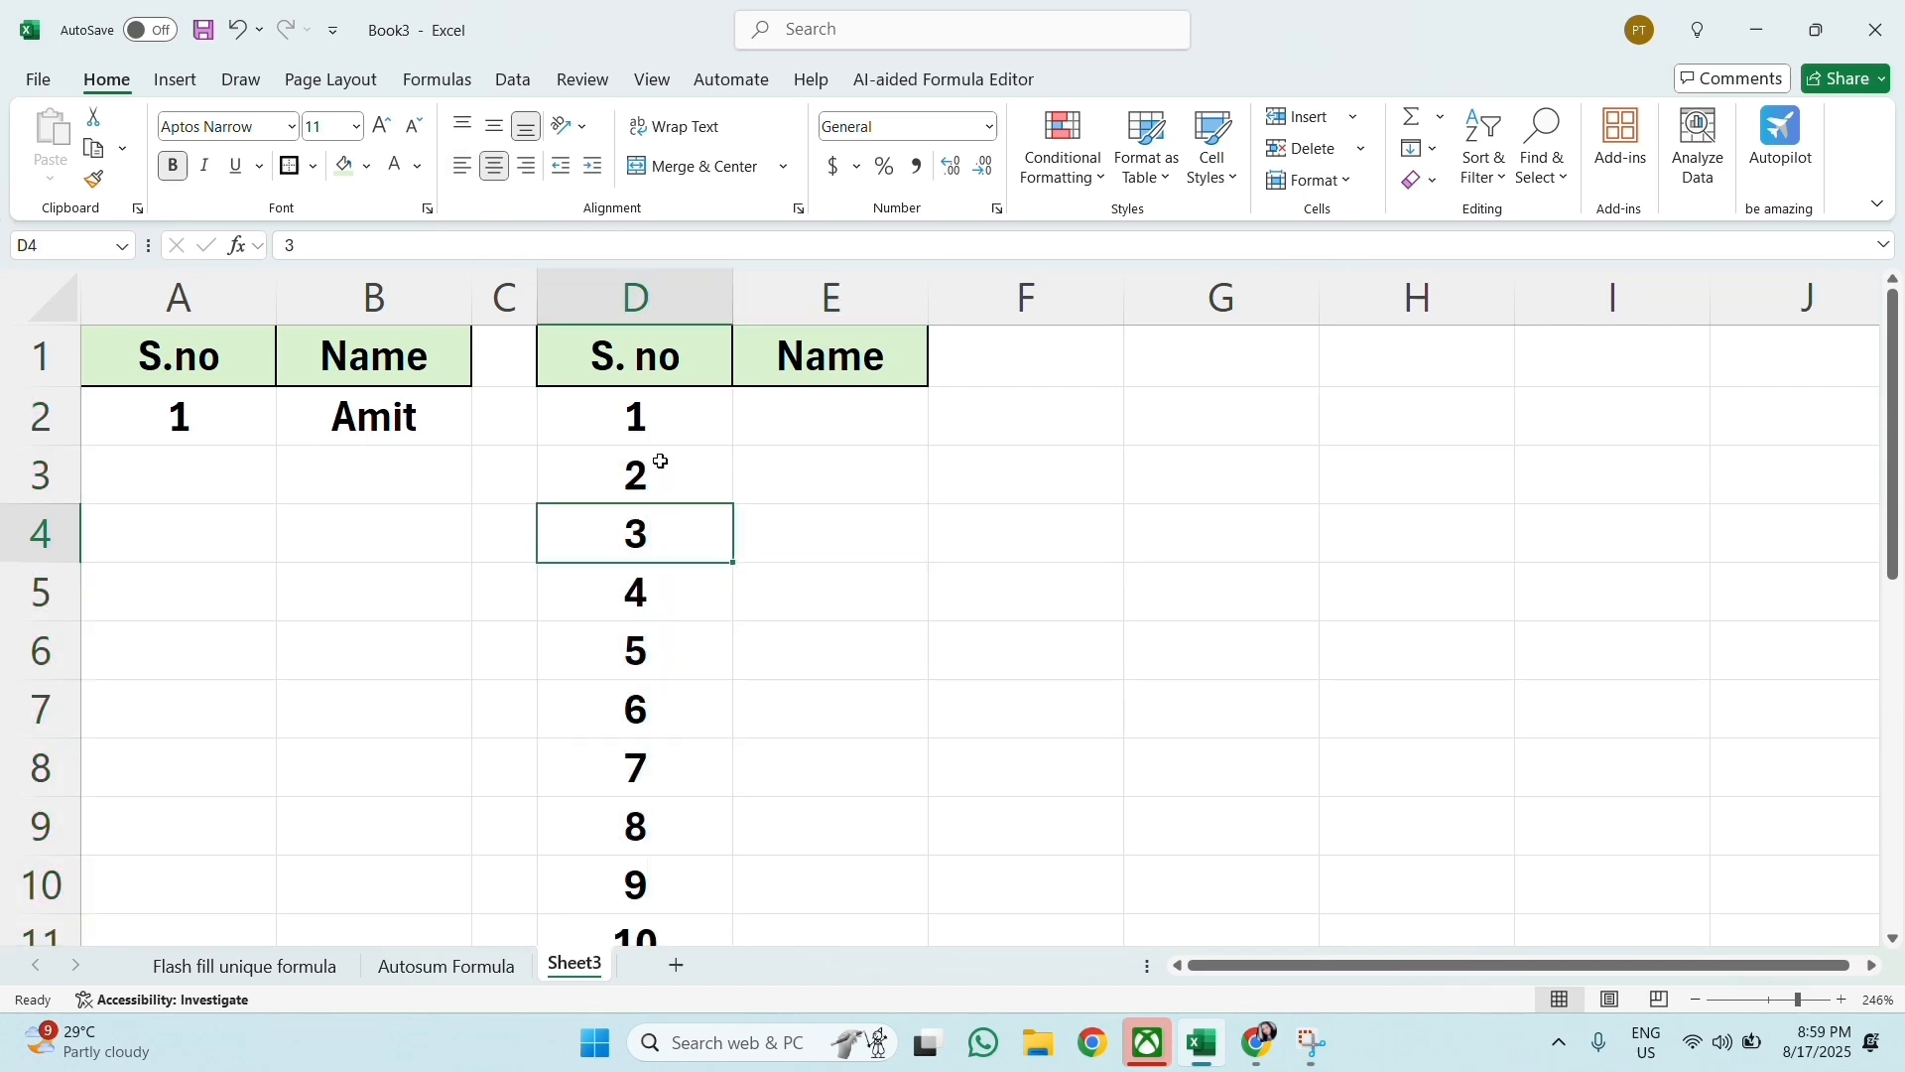
click(645, 409)
click(648, 596)
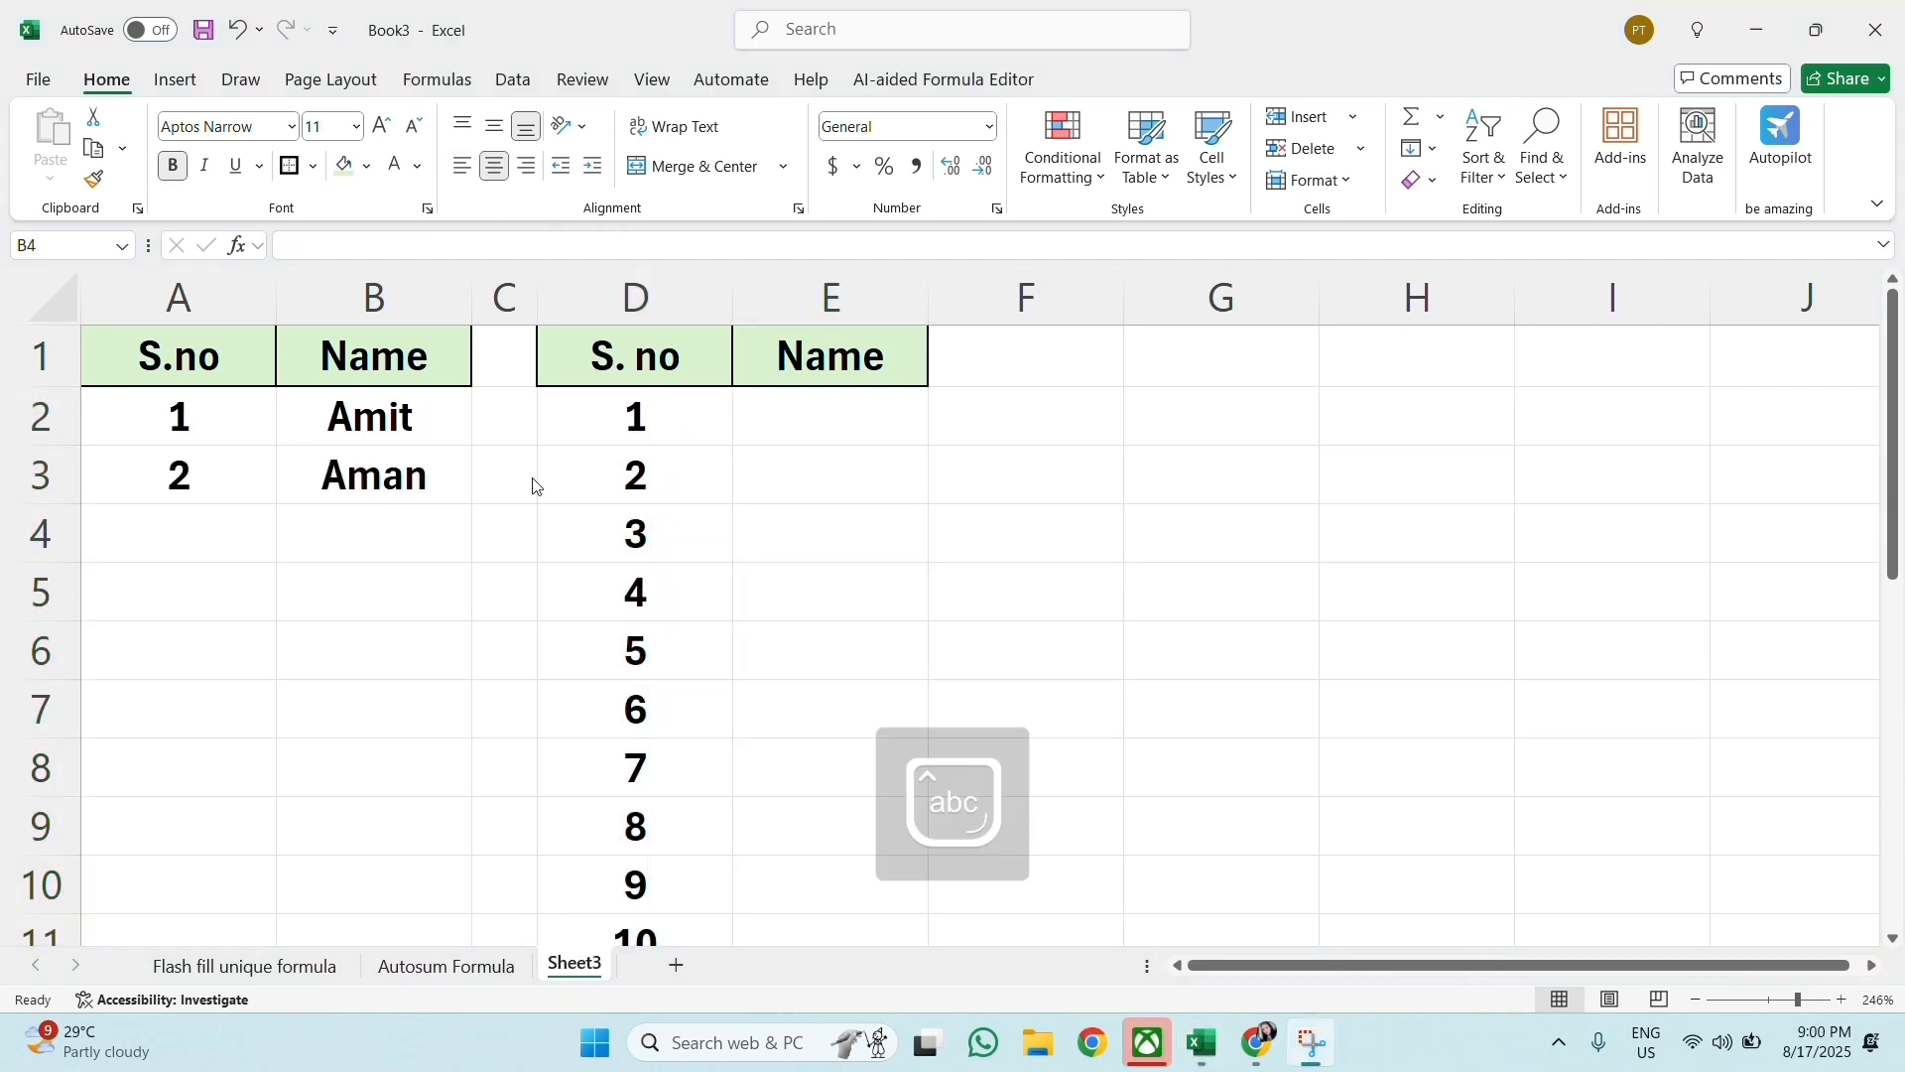
Step: Enter the third and fourth persons' names in B4 and B5 of the first table
click(467, 543)
key(Caps_Lock)
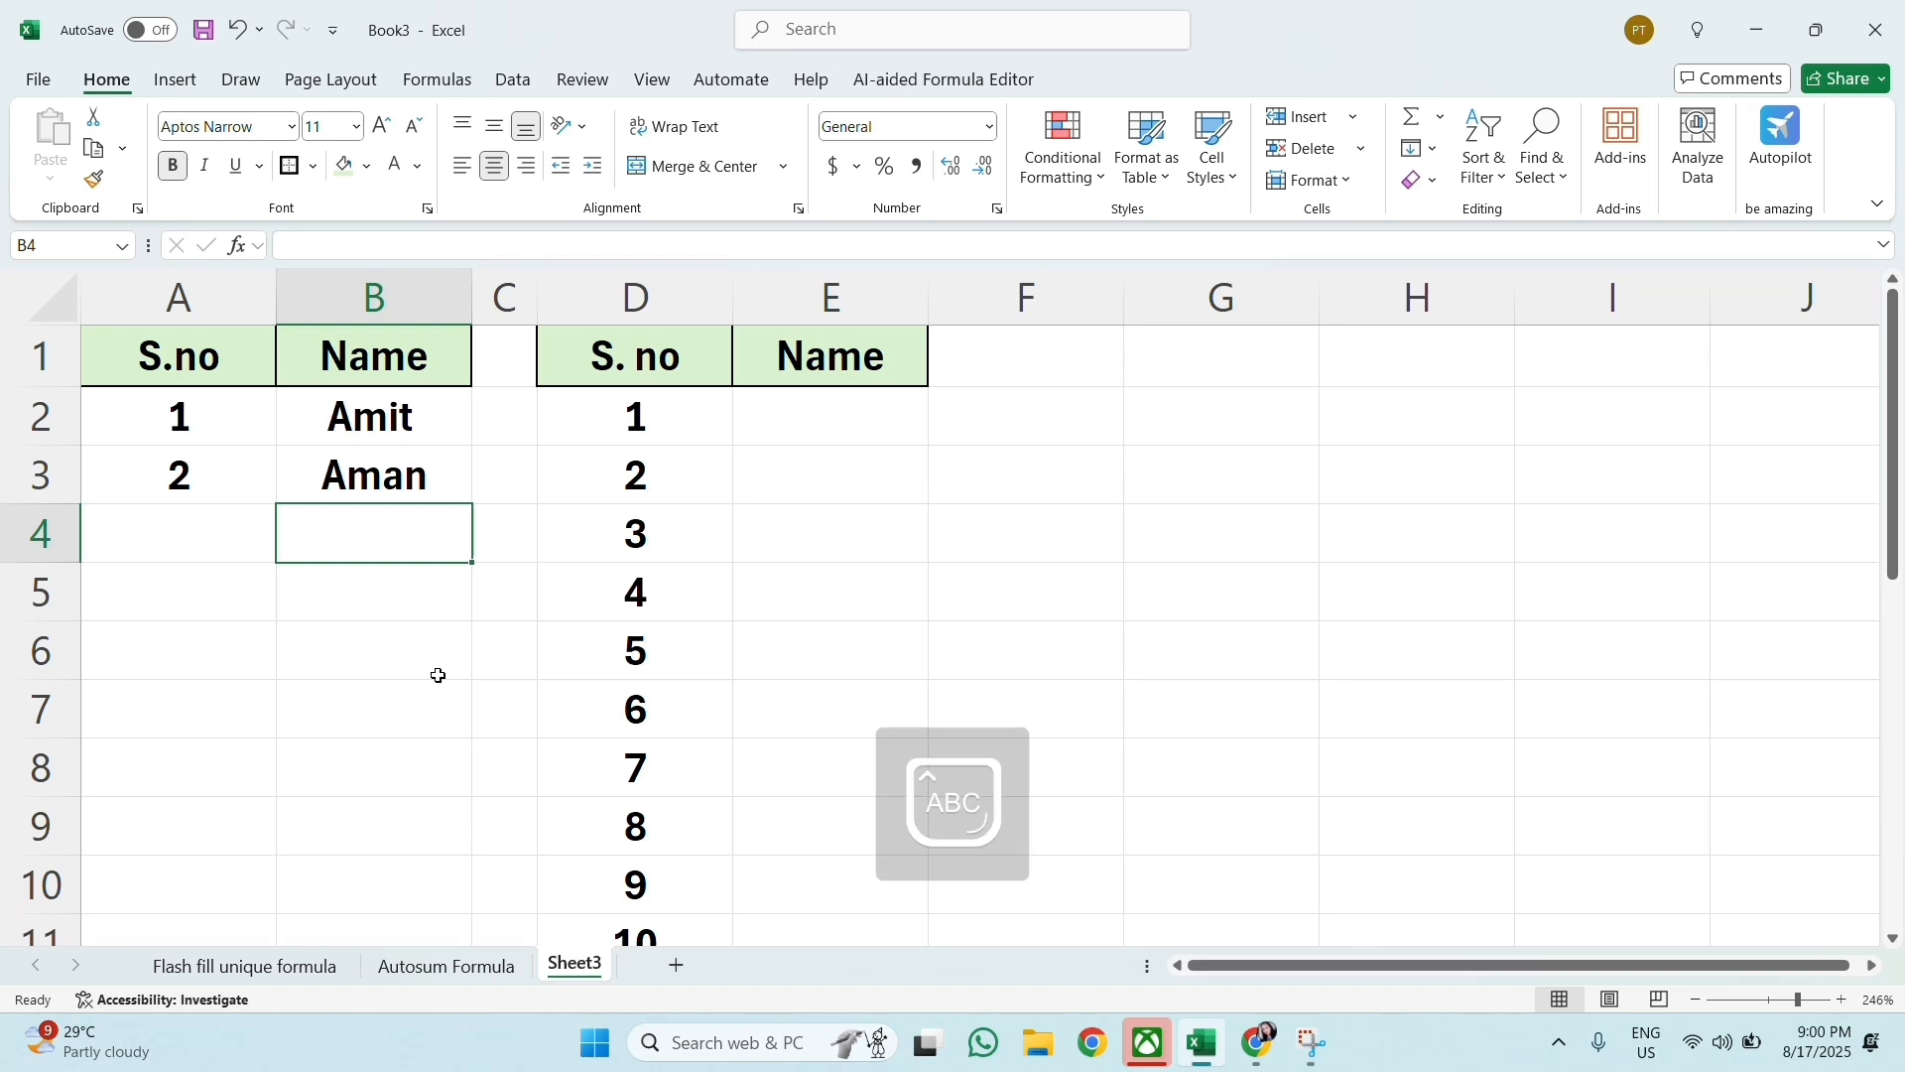
text(Pihu)
key(Return)
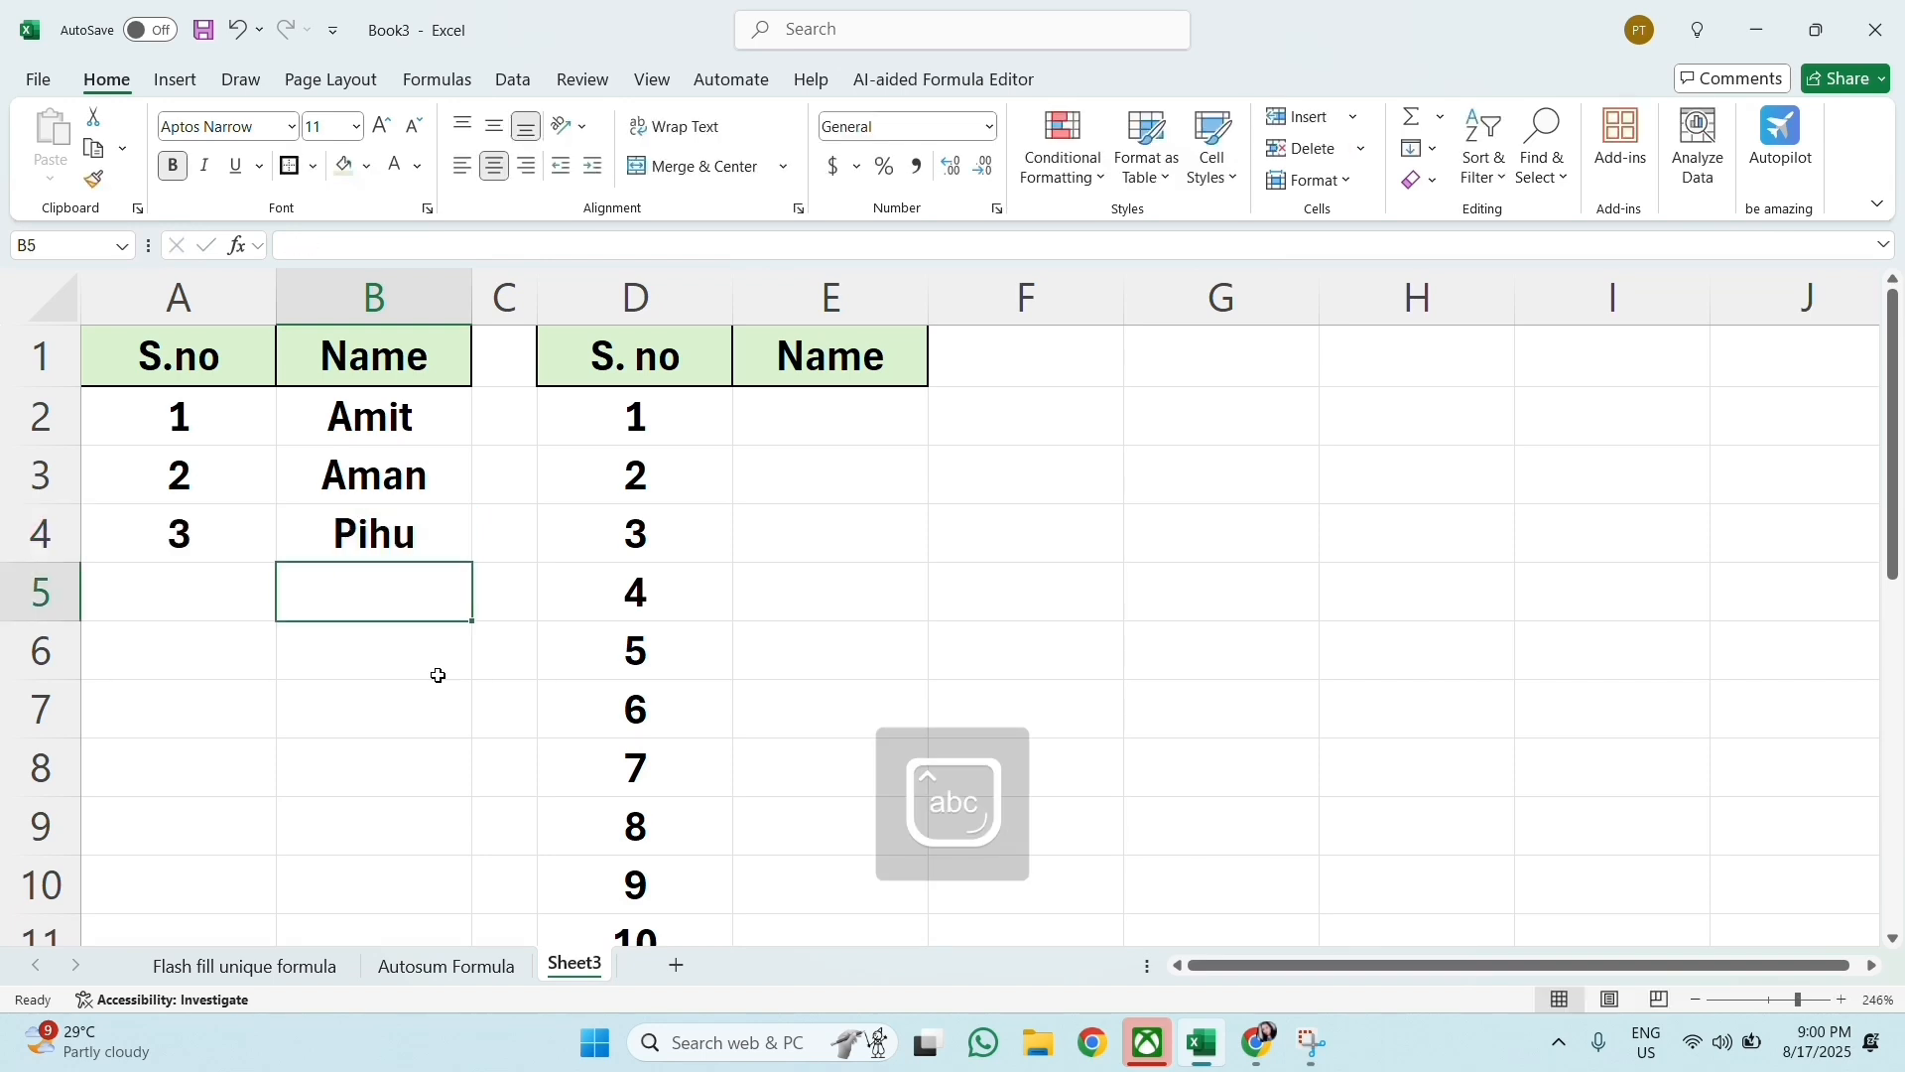
text(A)
key(Caps_Lock)
text(man)
key(Return)
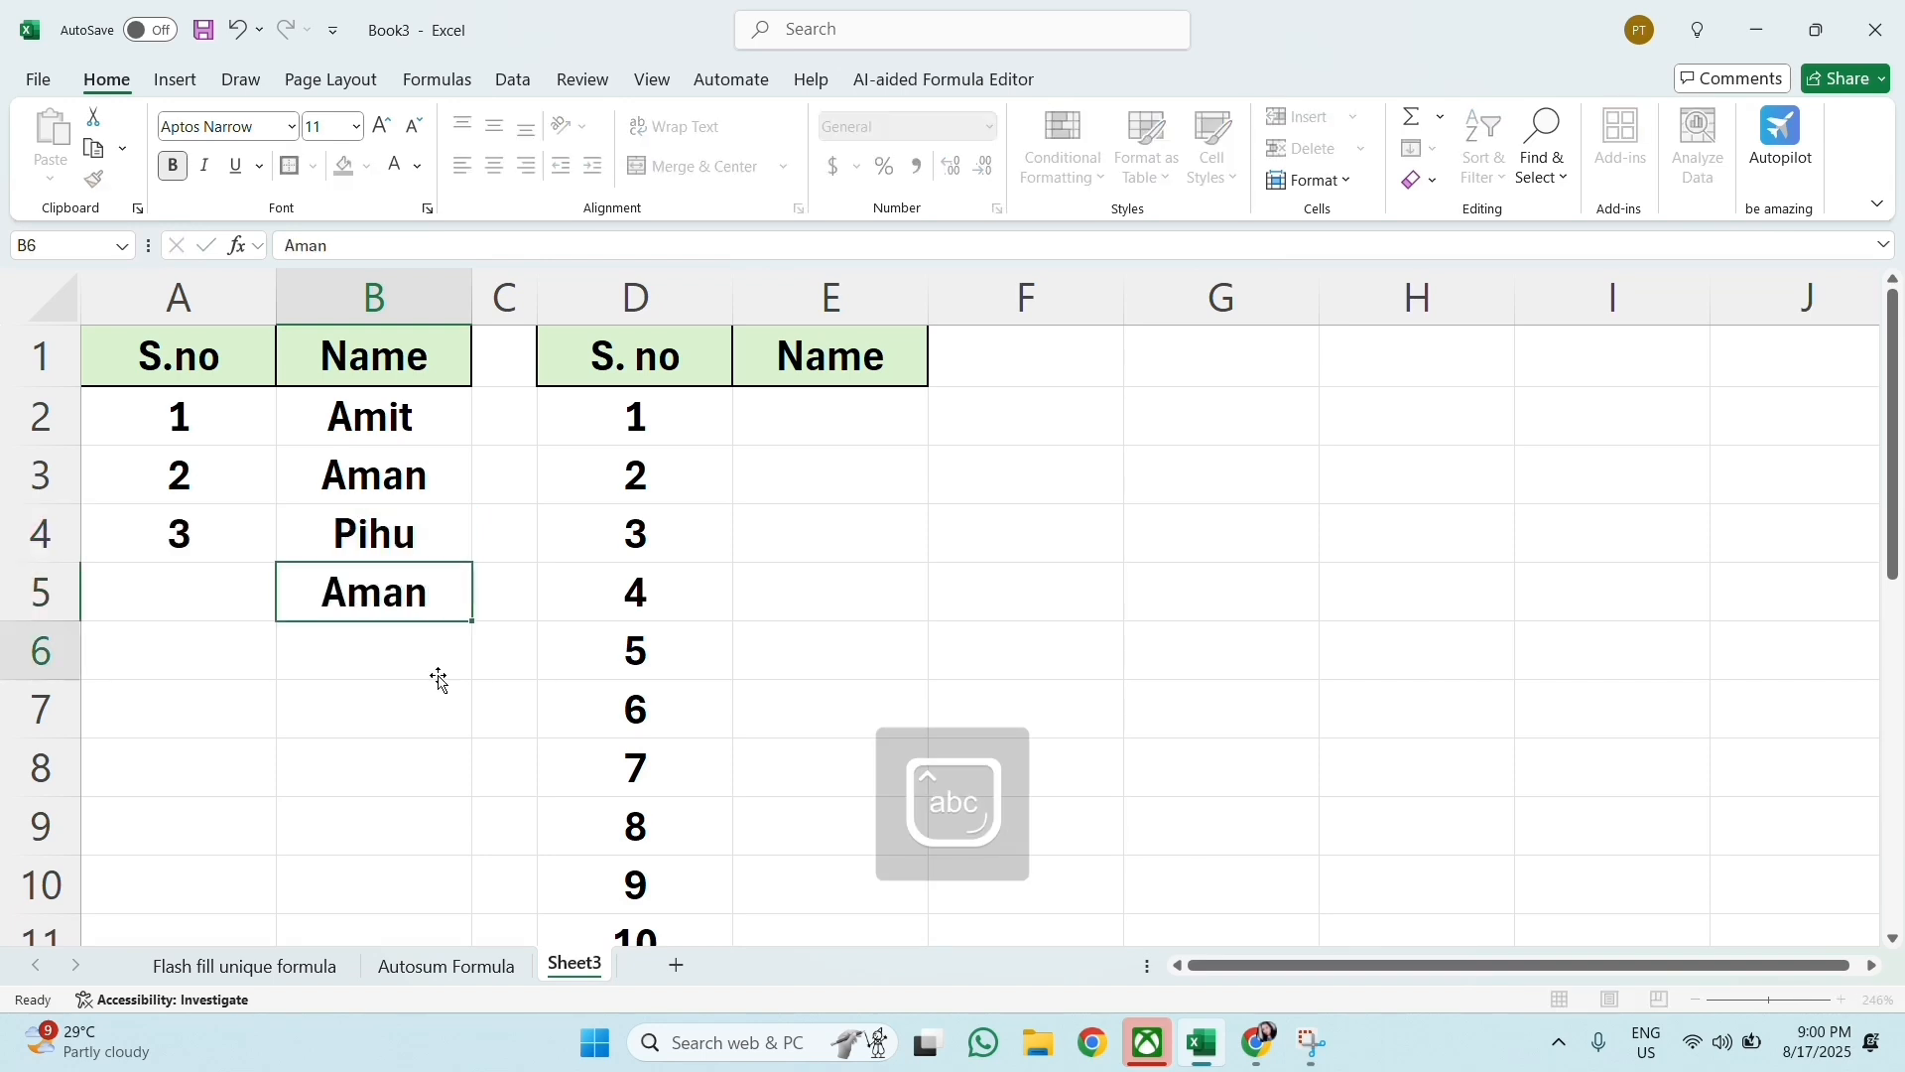
Step: Enter three more persons' names in B6 to B8 of the first table
text(Suni)
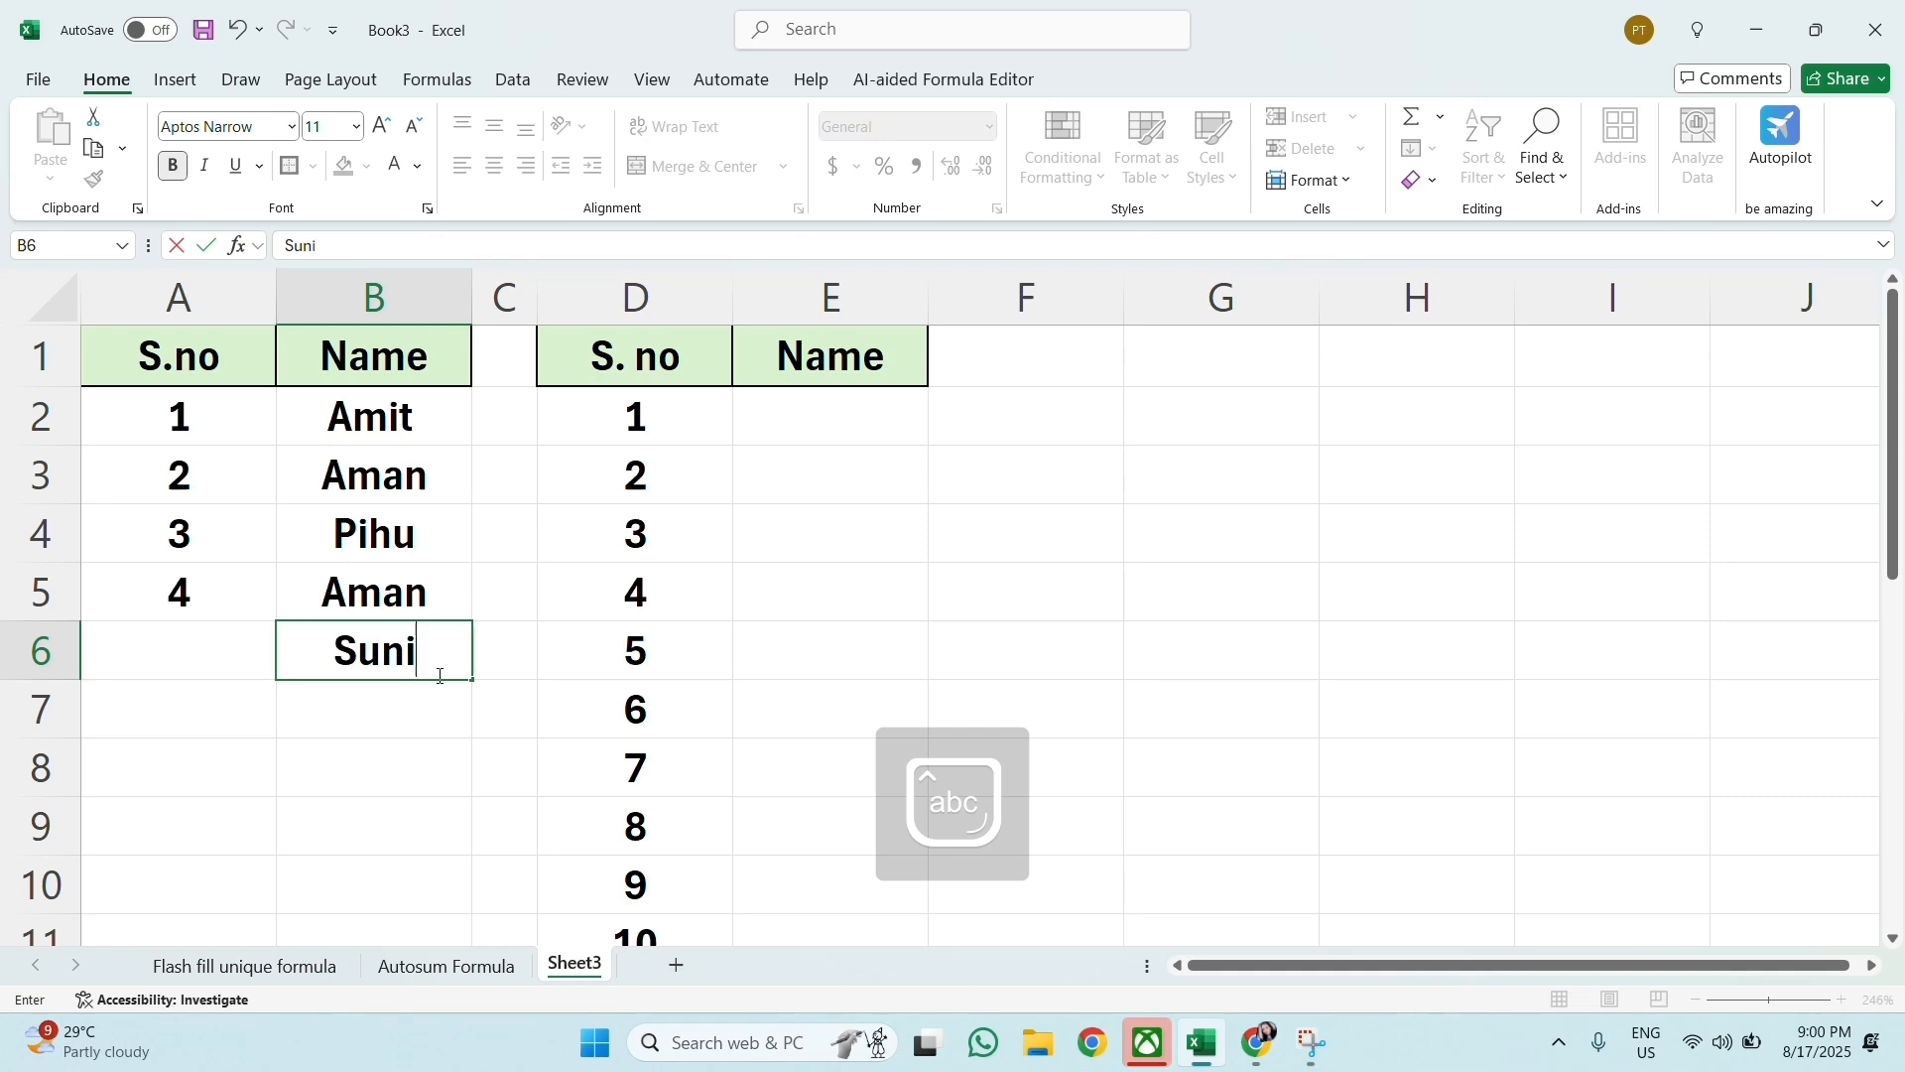
text(l)
key(Return)
text(S)
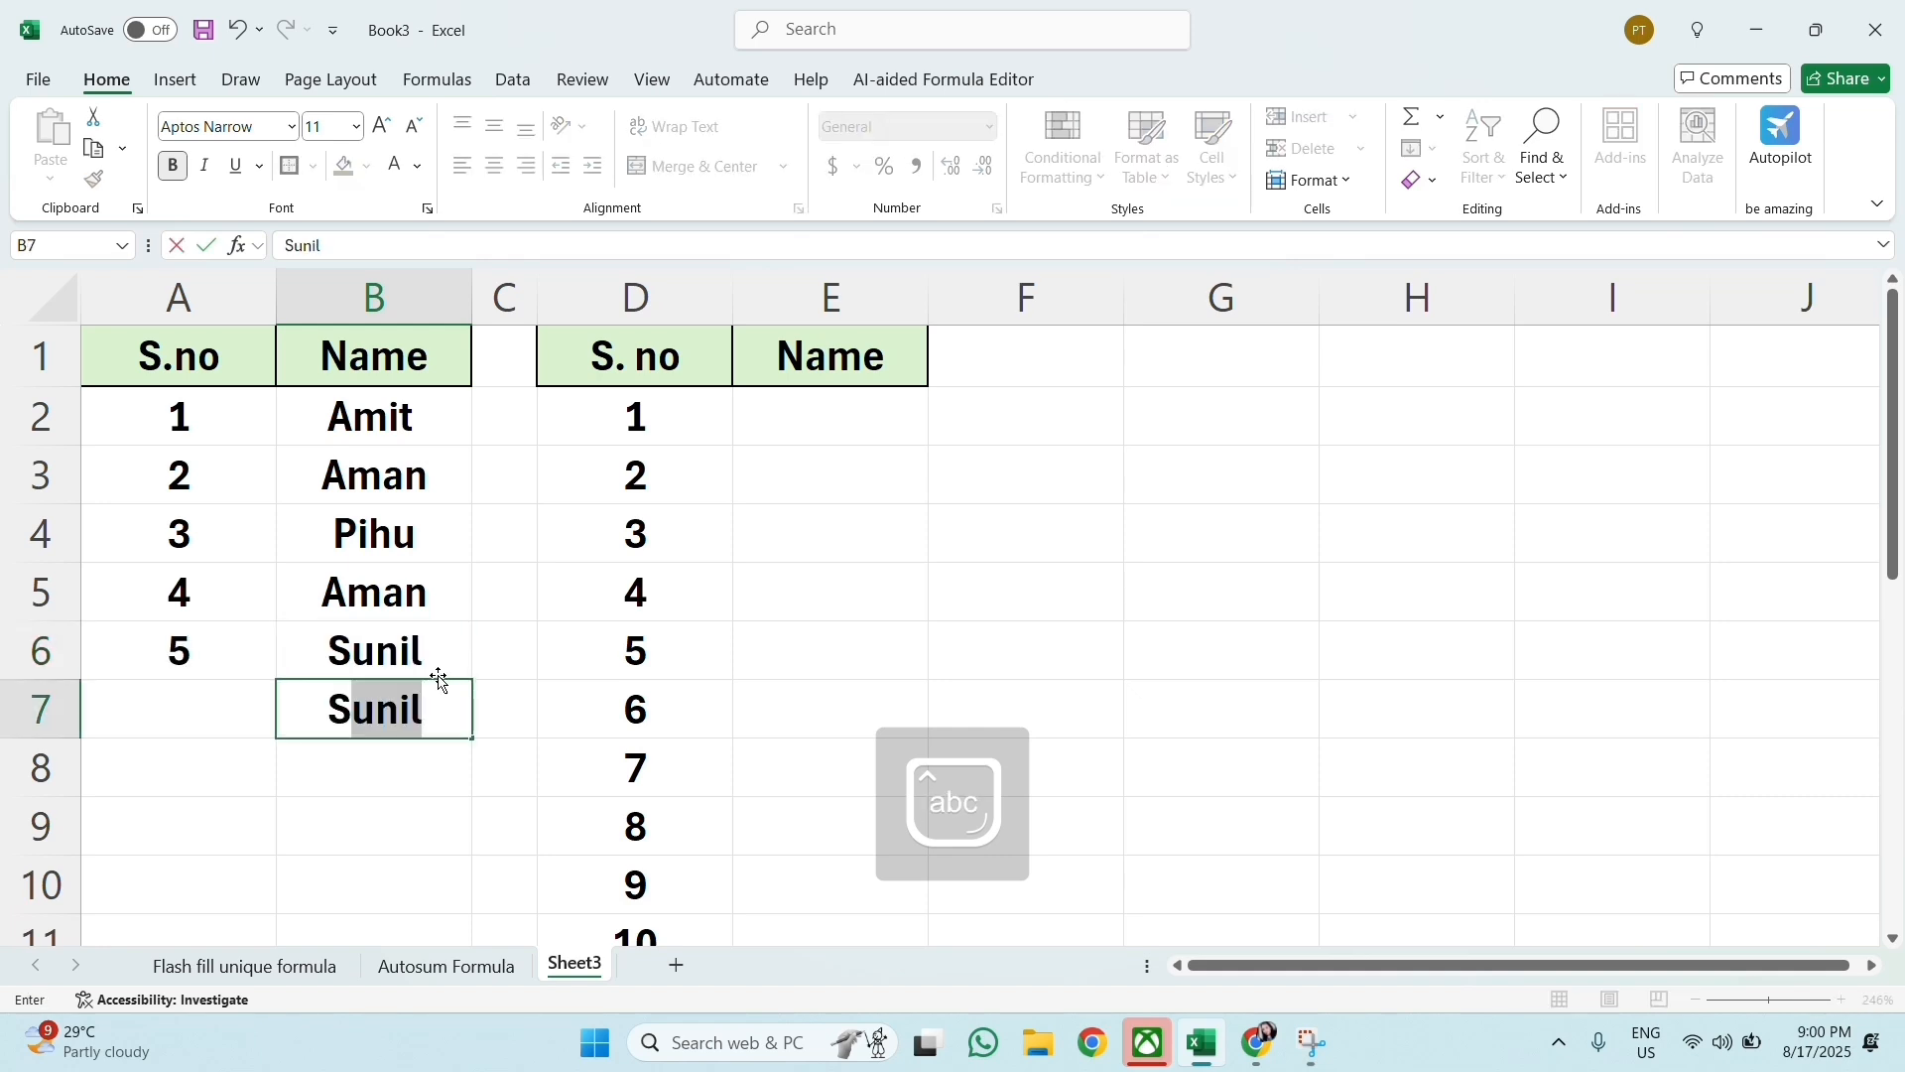
key(BackSpace)
text(umit)
key(Return)
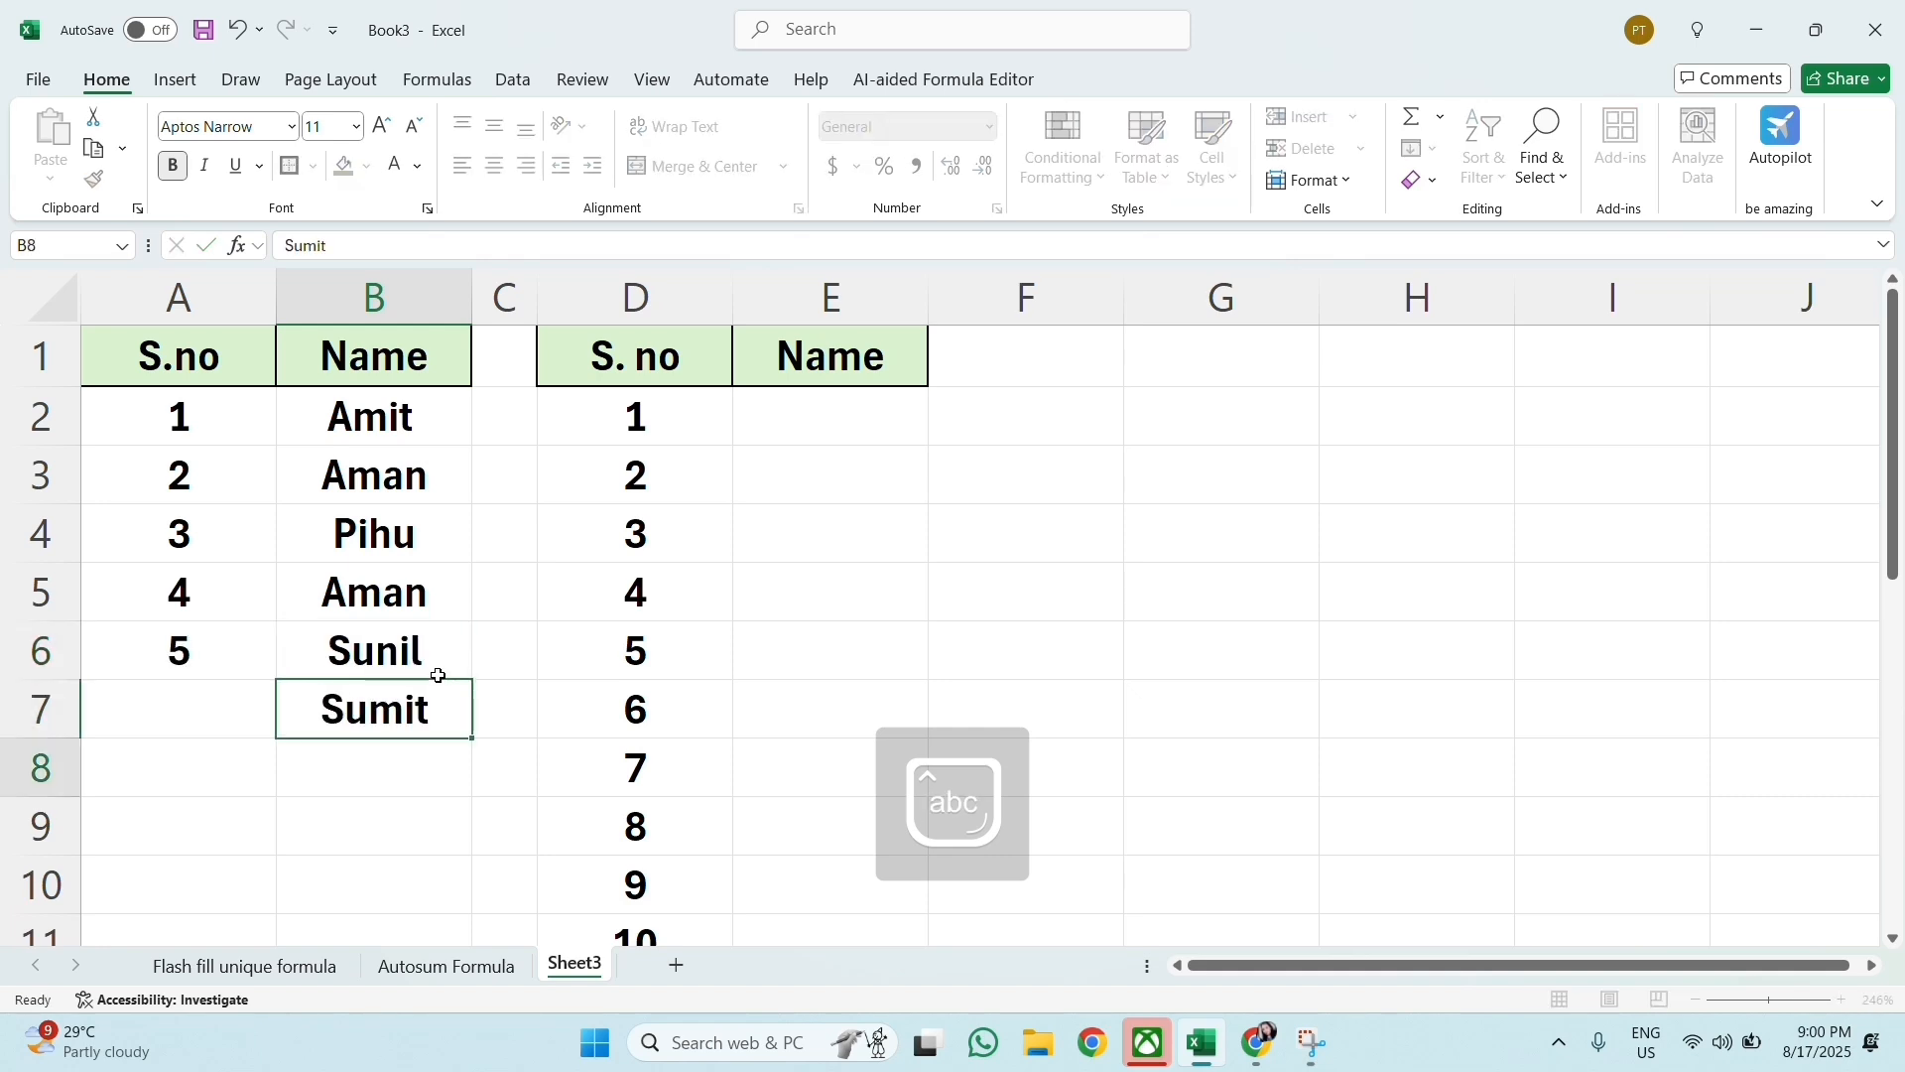
text(Anjali)
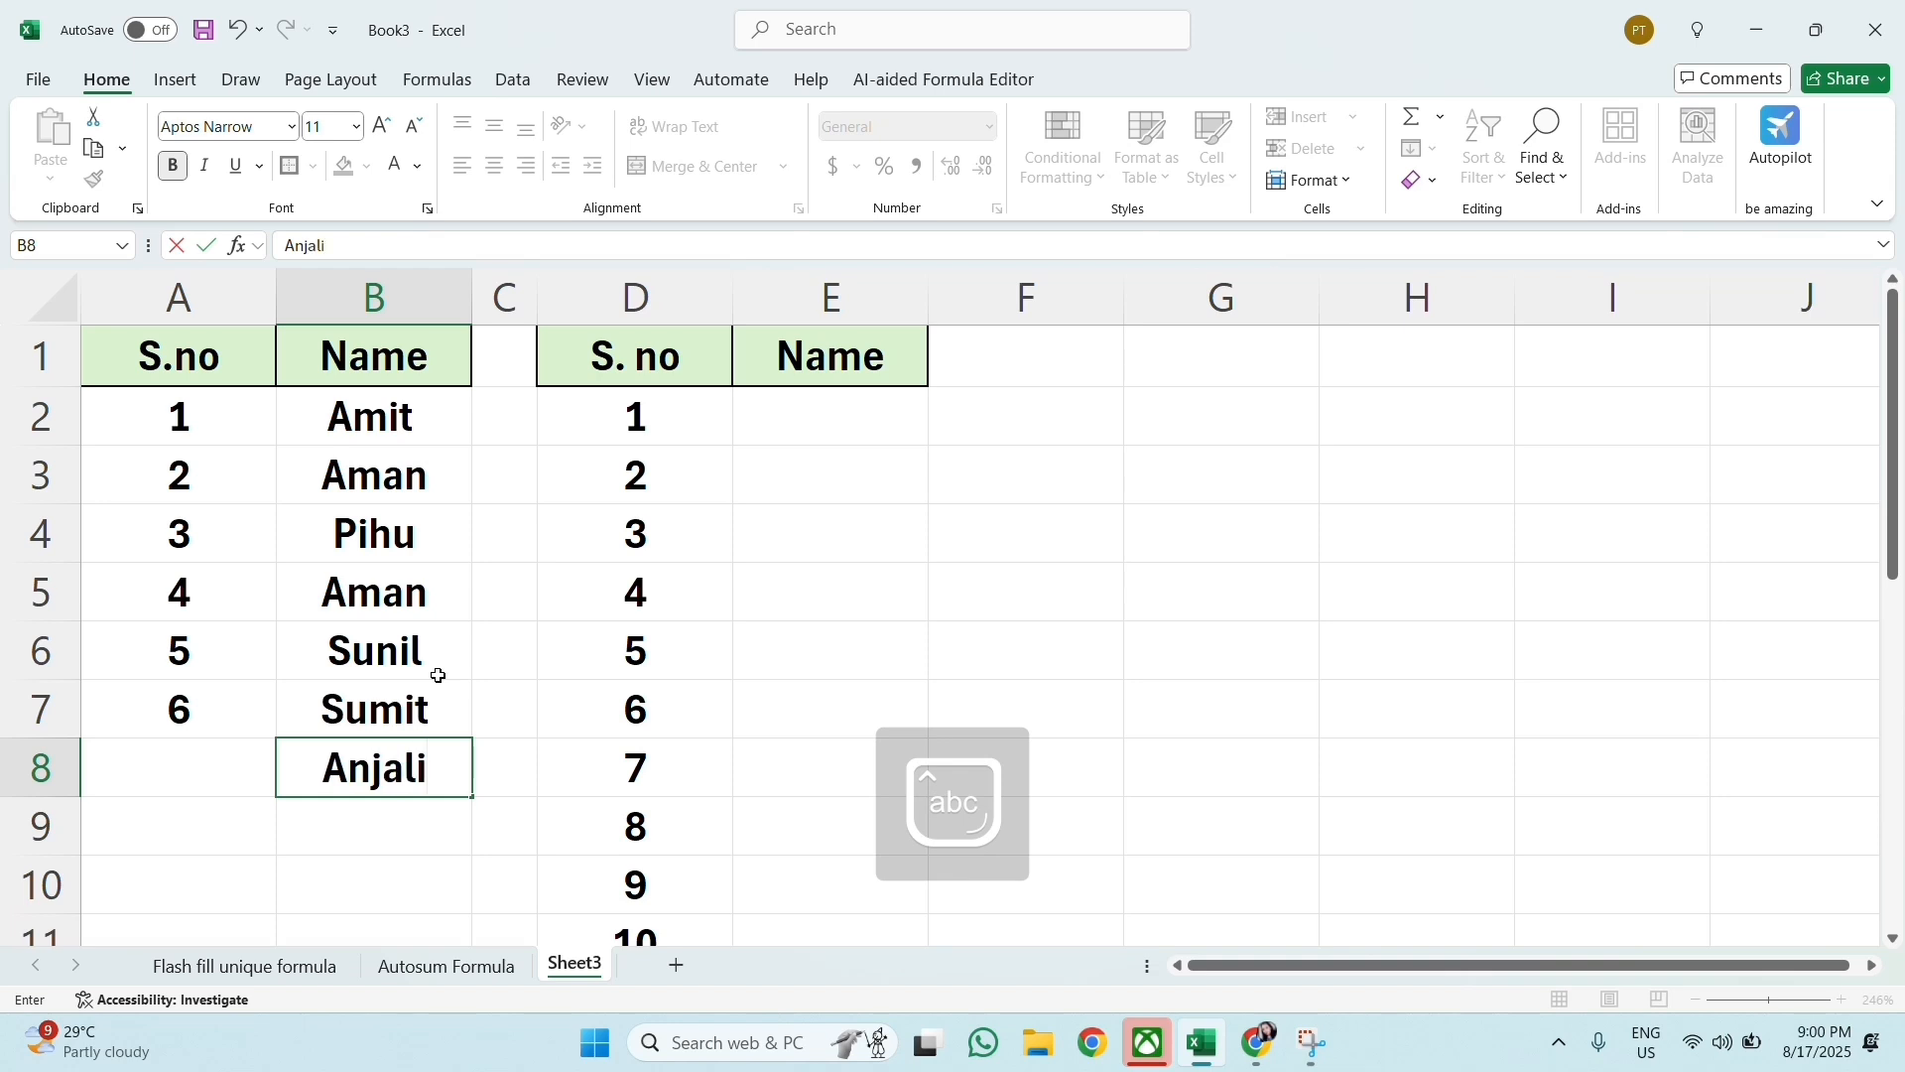
key(Return)
click(838, 541)
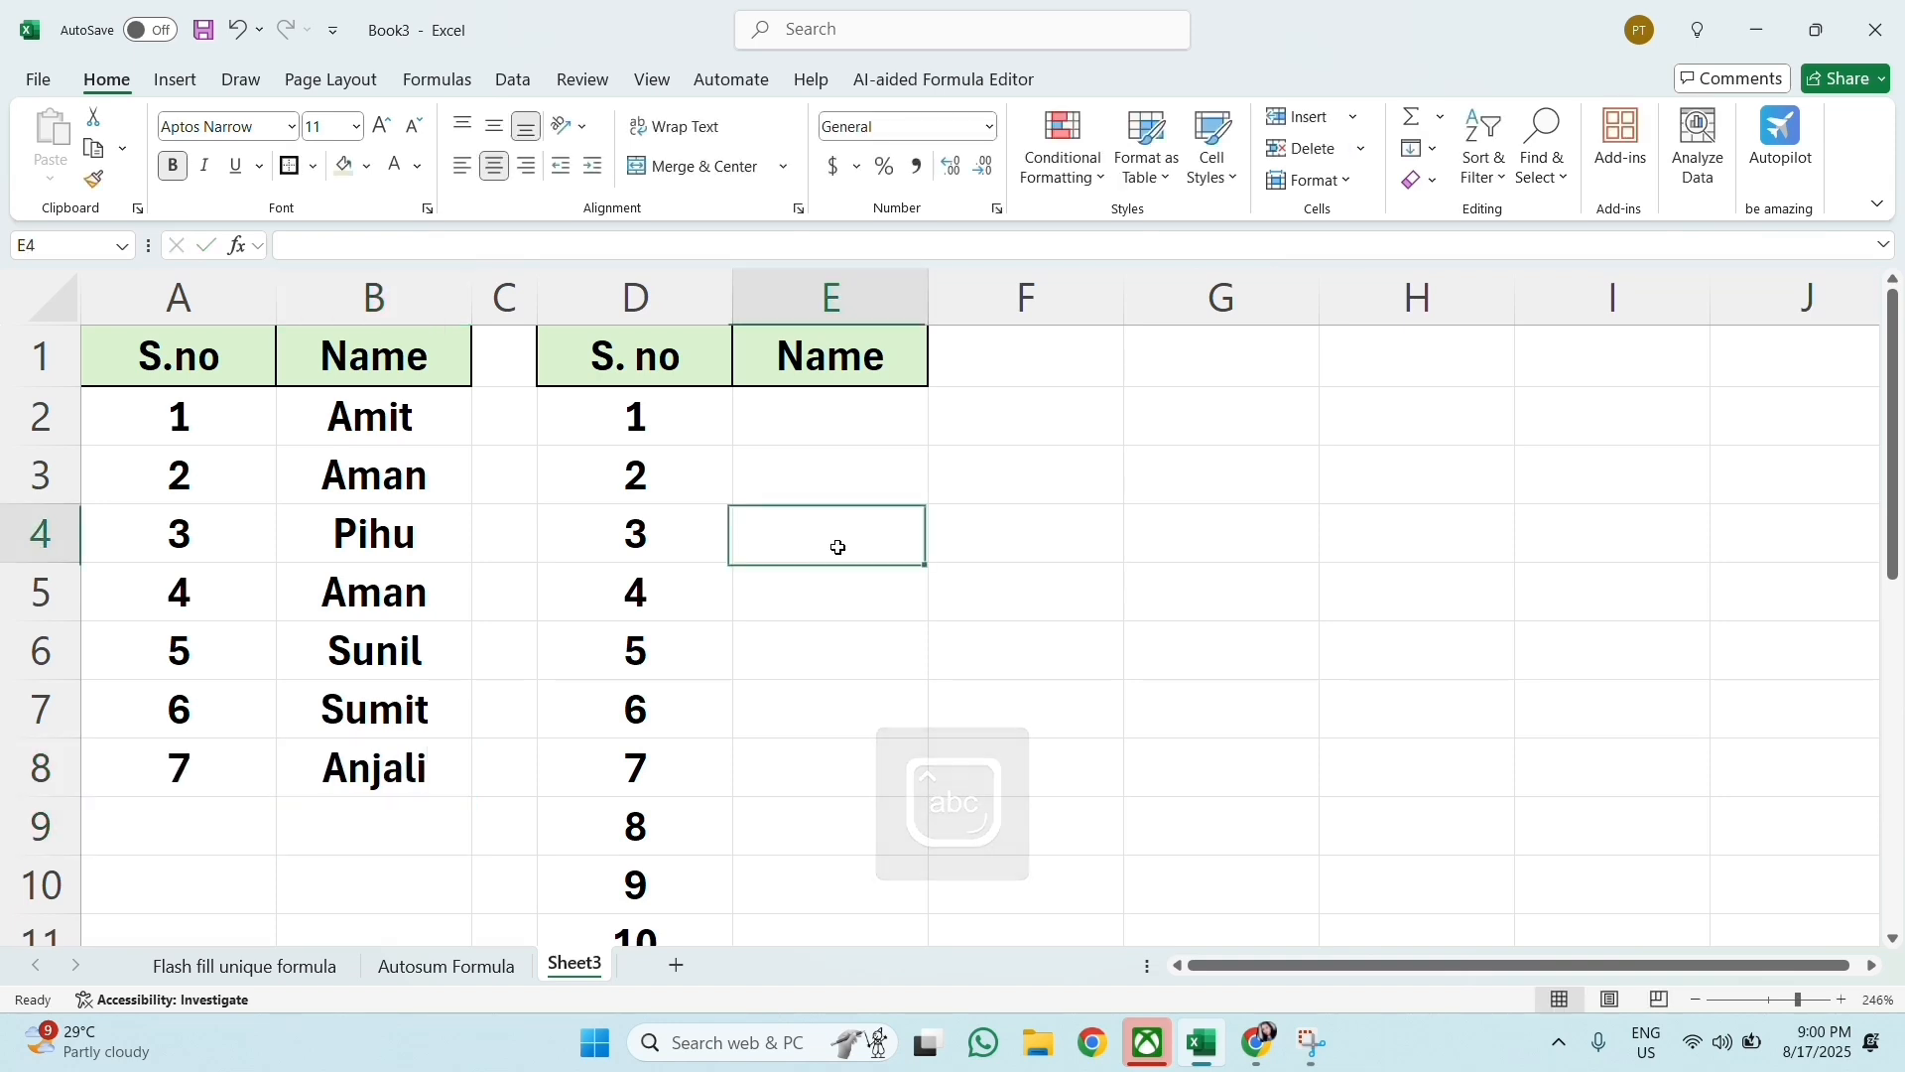
click(725, 492)
Step: Clear cells A4:E5 across both tables and delete the entire rows 4 and 5
drag(140, 537, 808, 587)
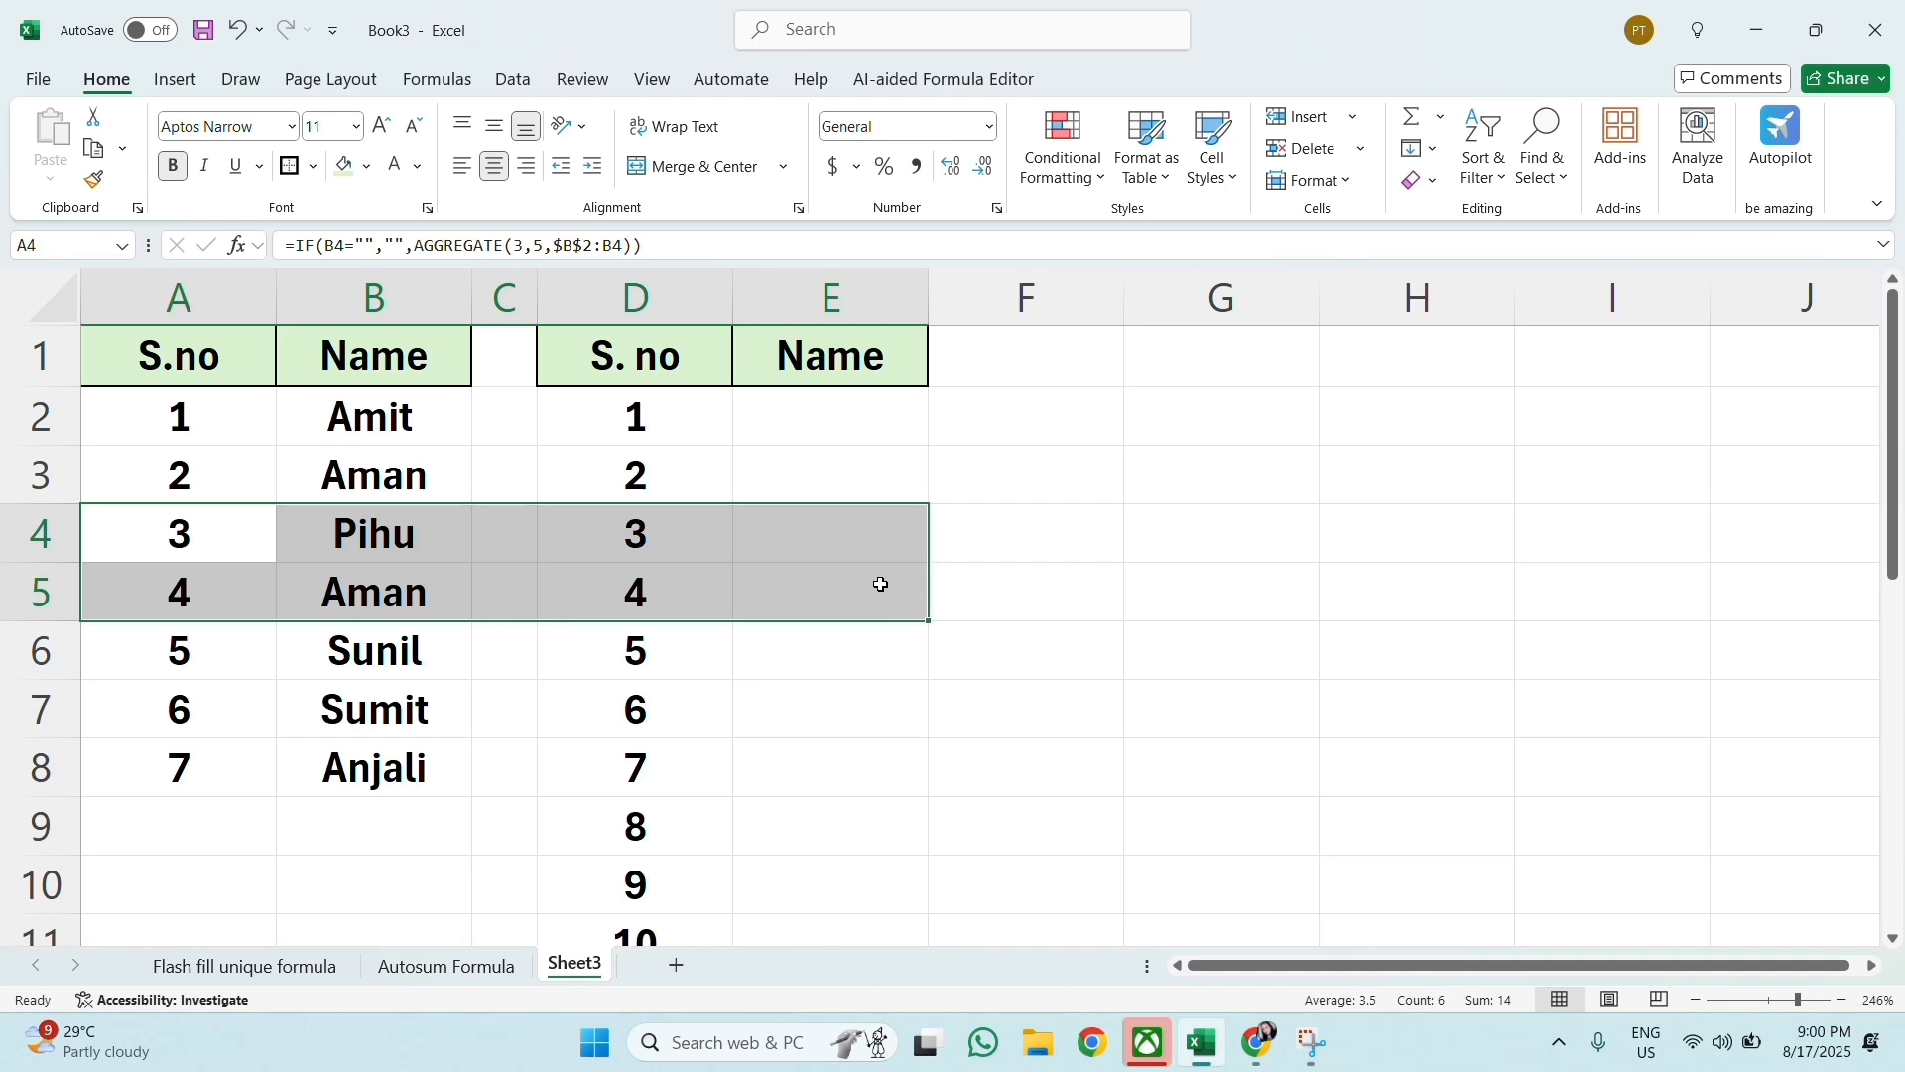
key(Delete)
drag(178, 528, 744, 600)
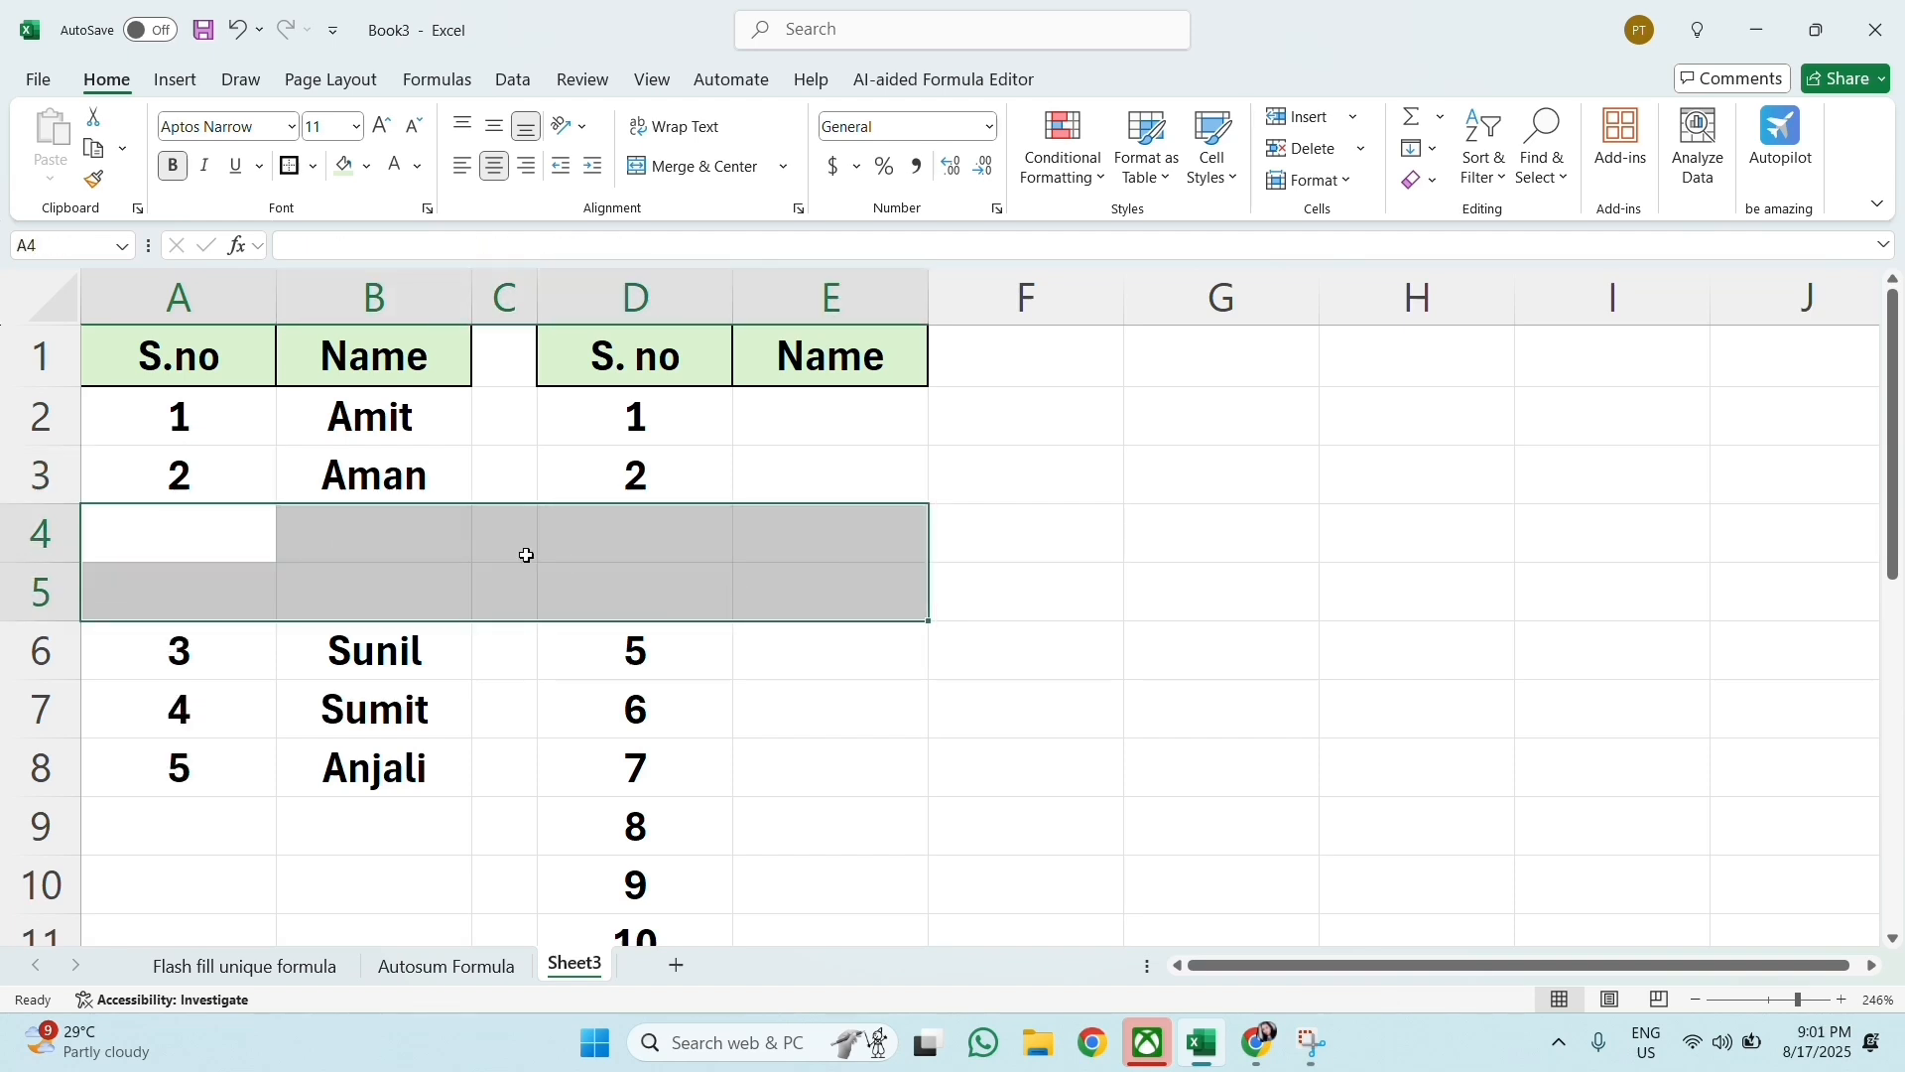
right_click(525, 554)
click(583, 504)
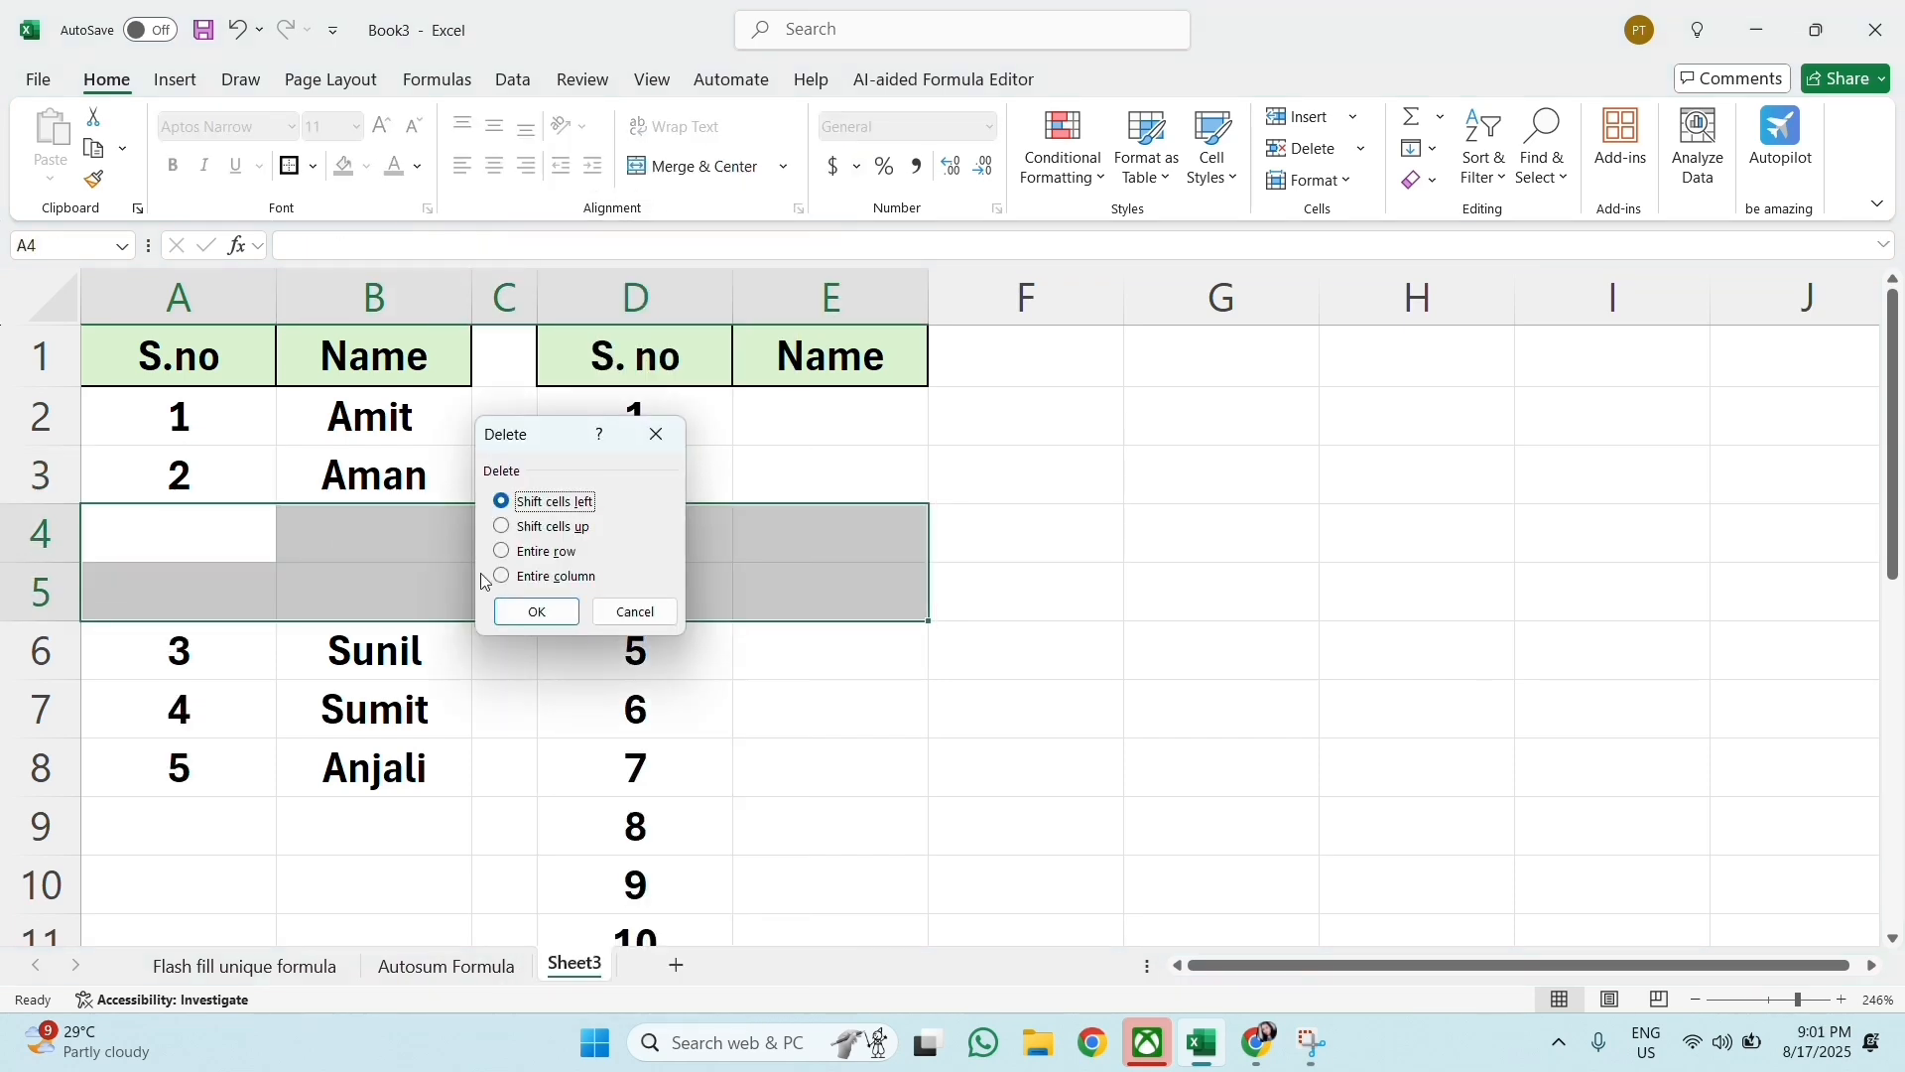
click(502, 552)
click(534, 612)
Step: Compare the serial numbers in columns A and D following the row deletion
click(585, 556)
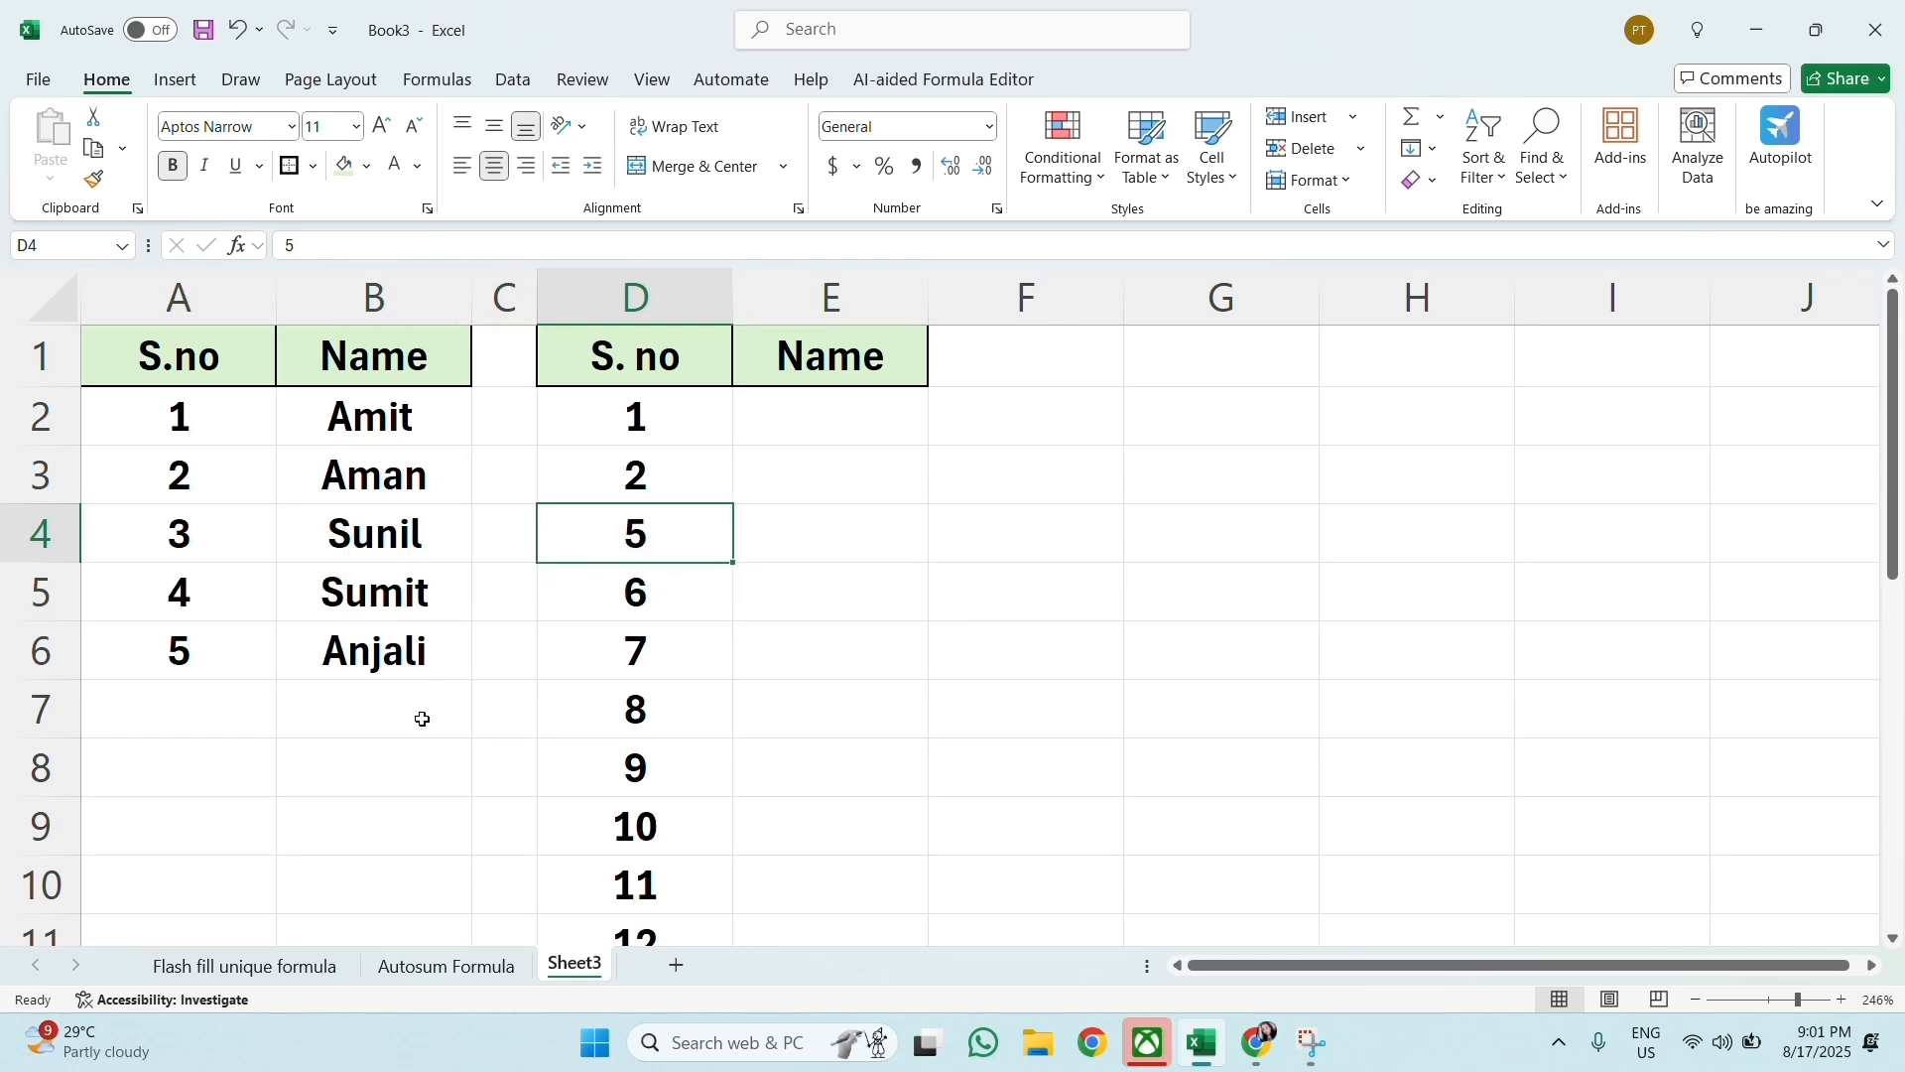
click(426, 744)
click(188, 523)
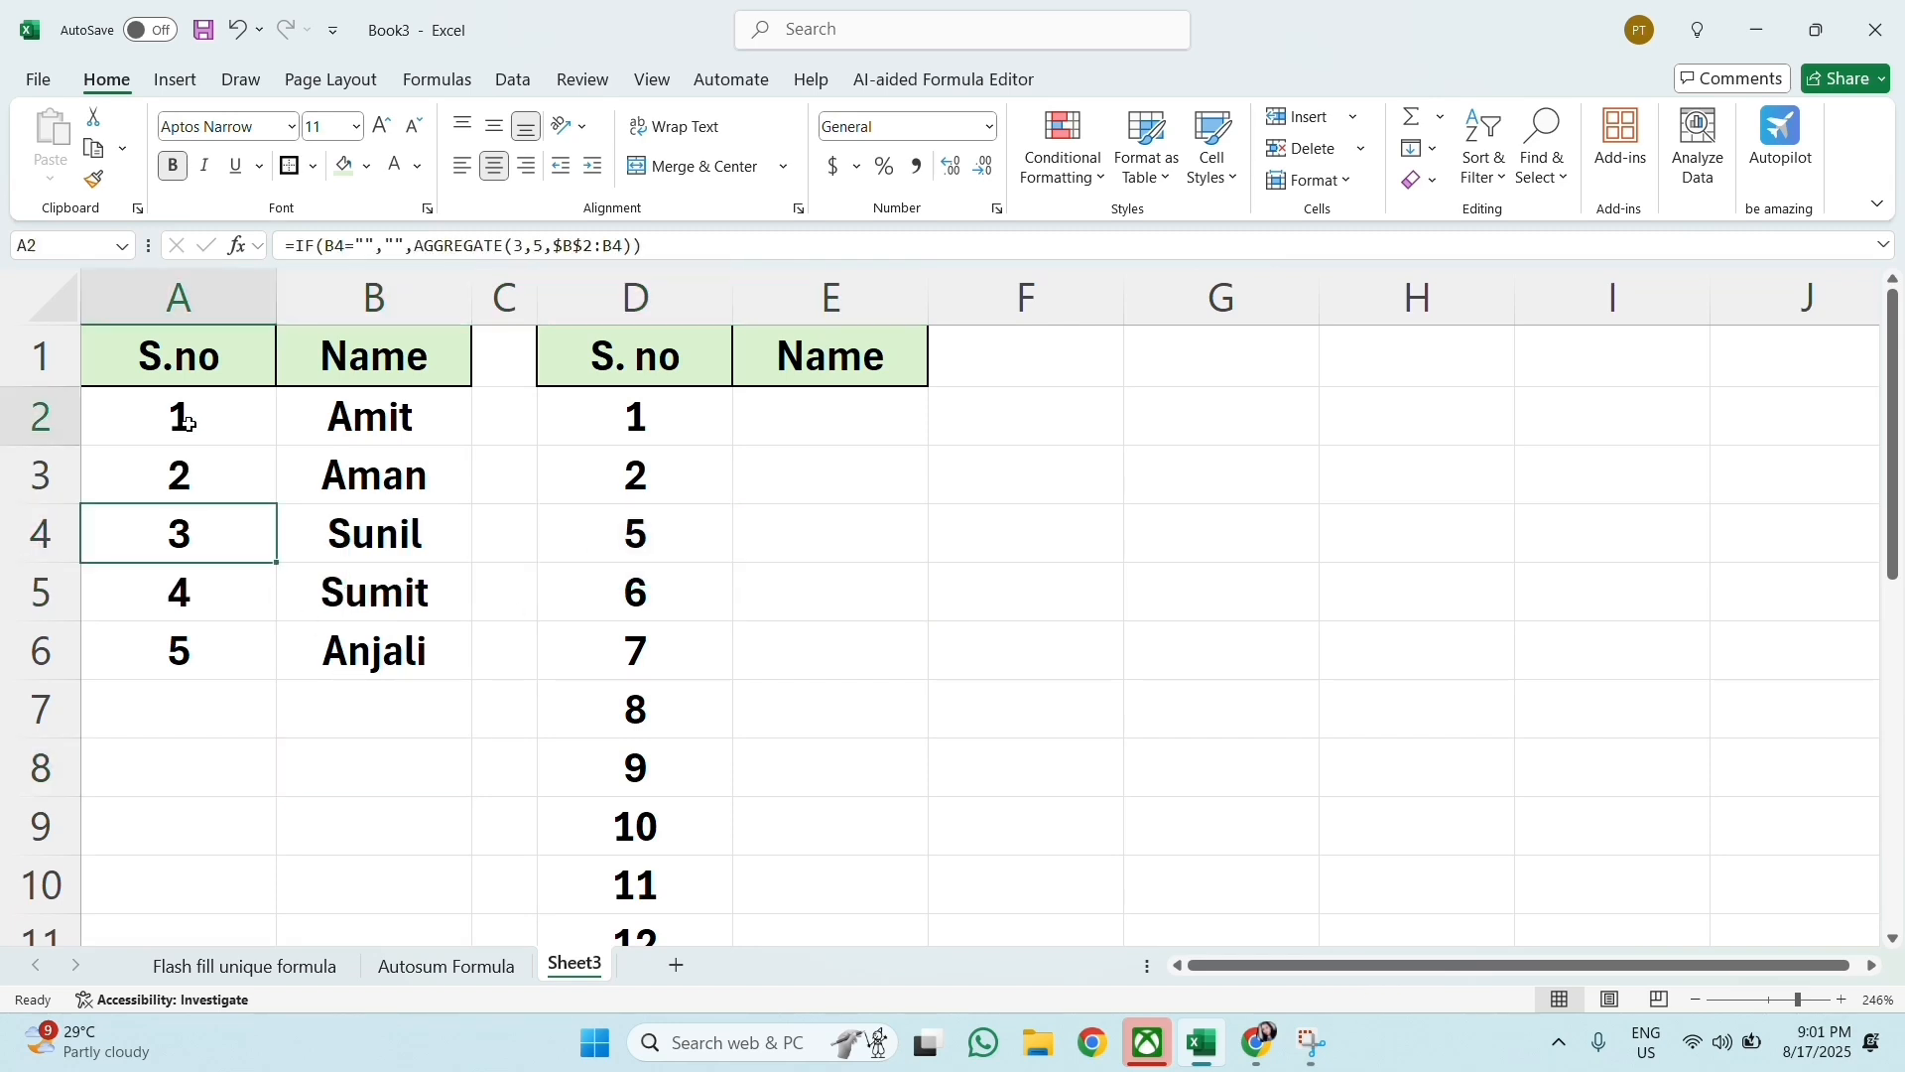
drag(187, 408, 176, 641)
click(609, 446)
click(635, 476)
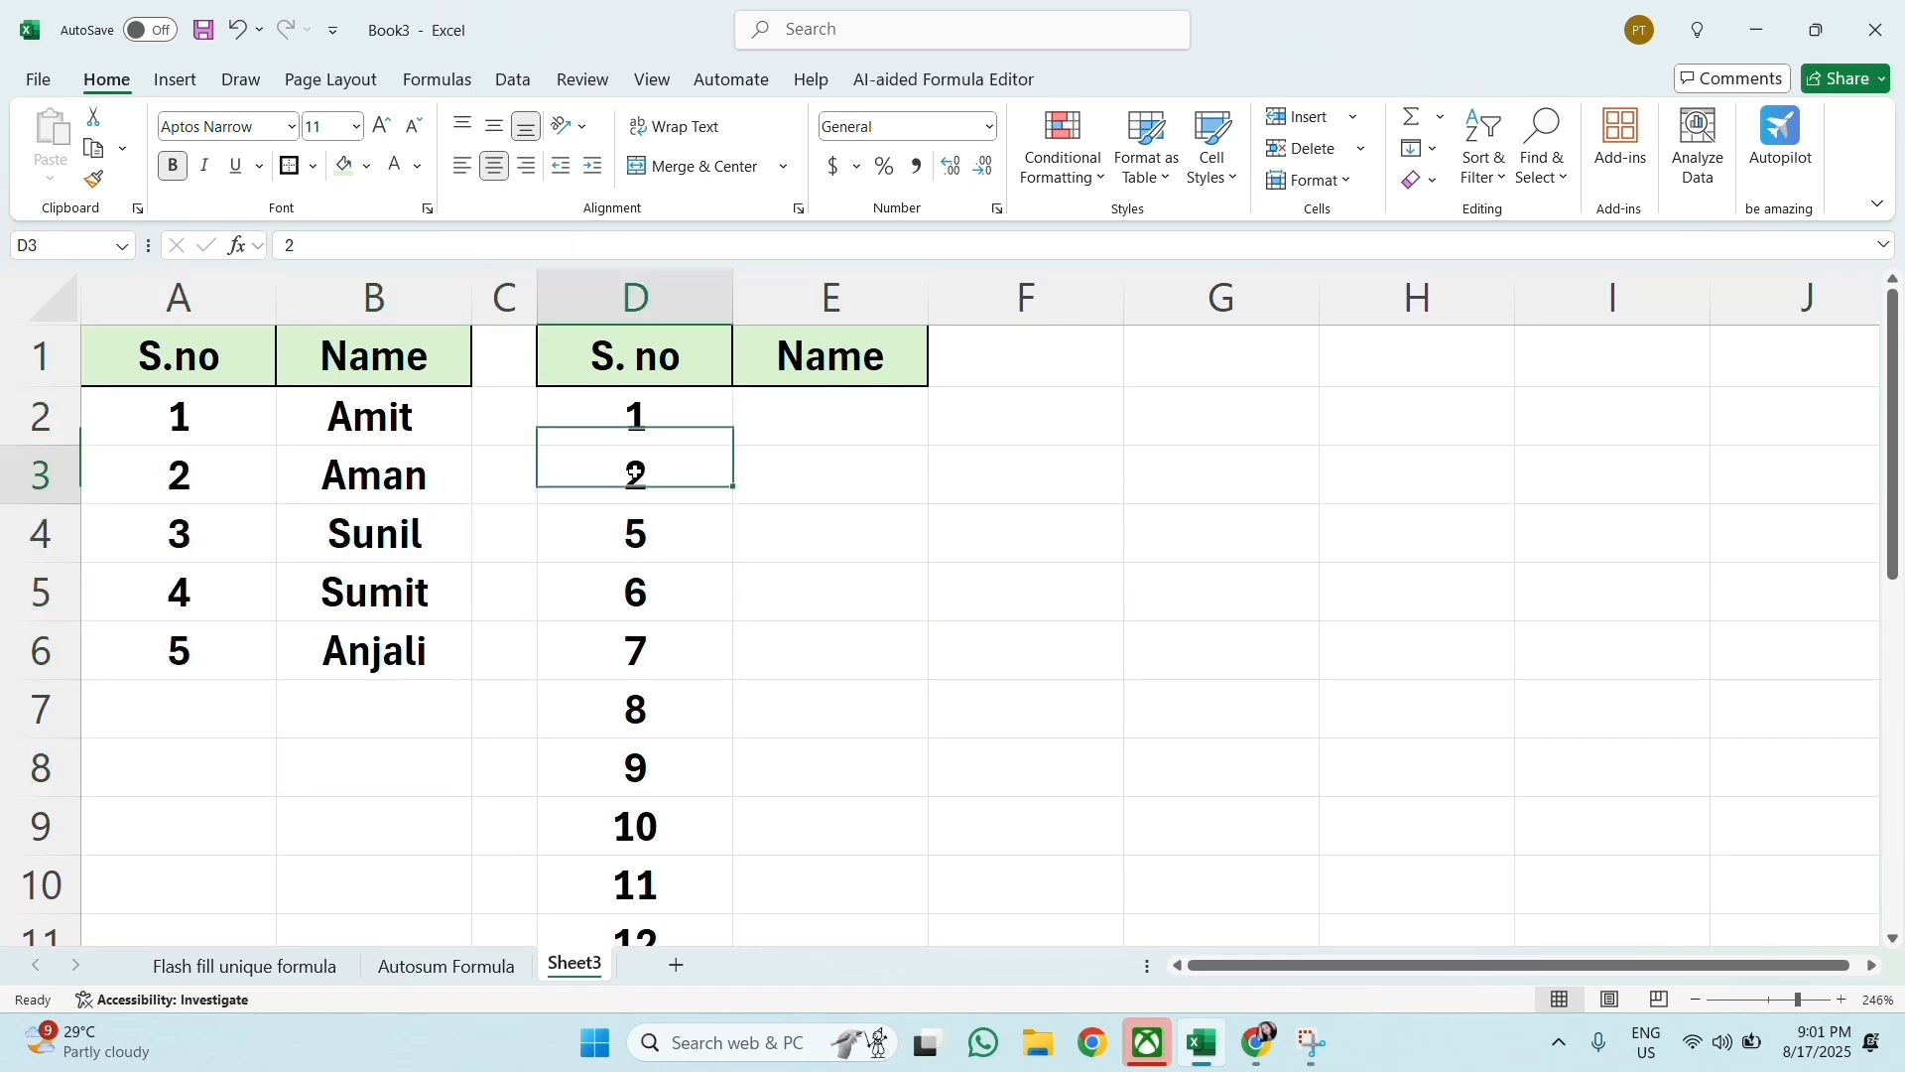
click(662, 531)
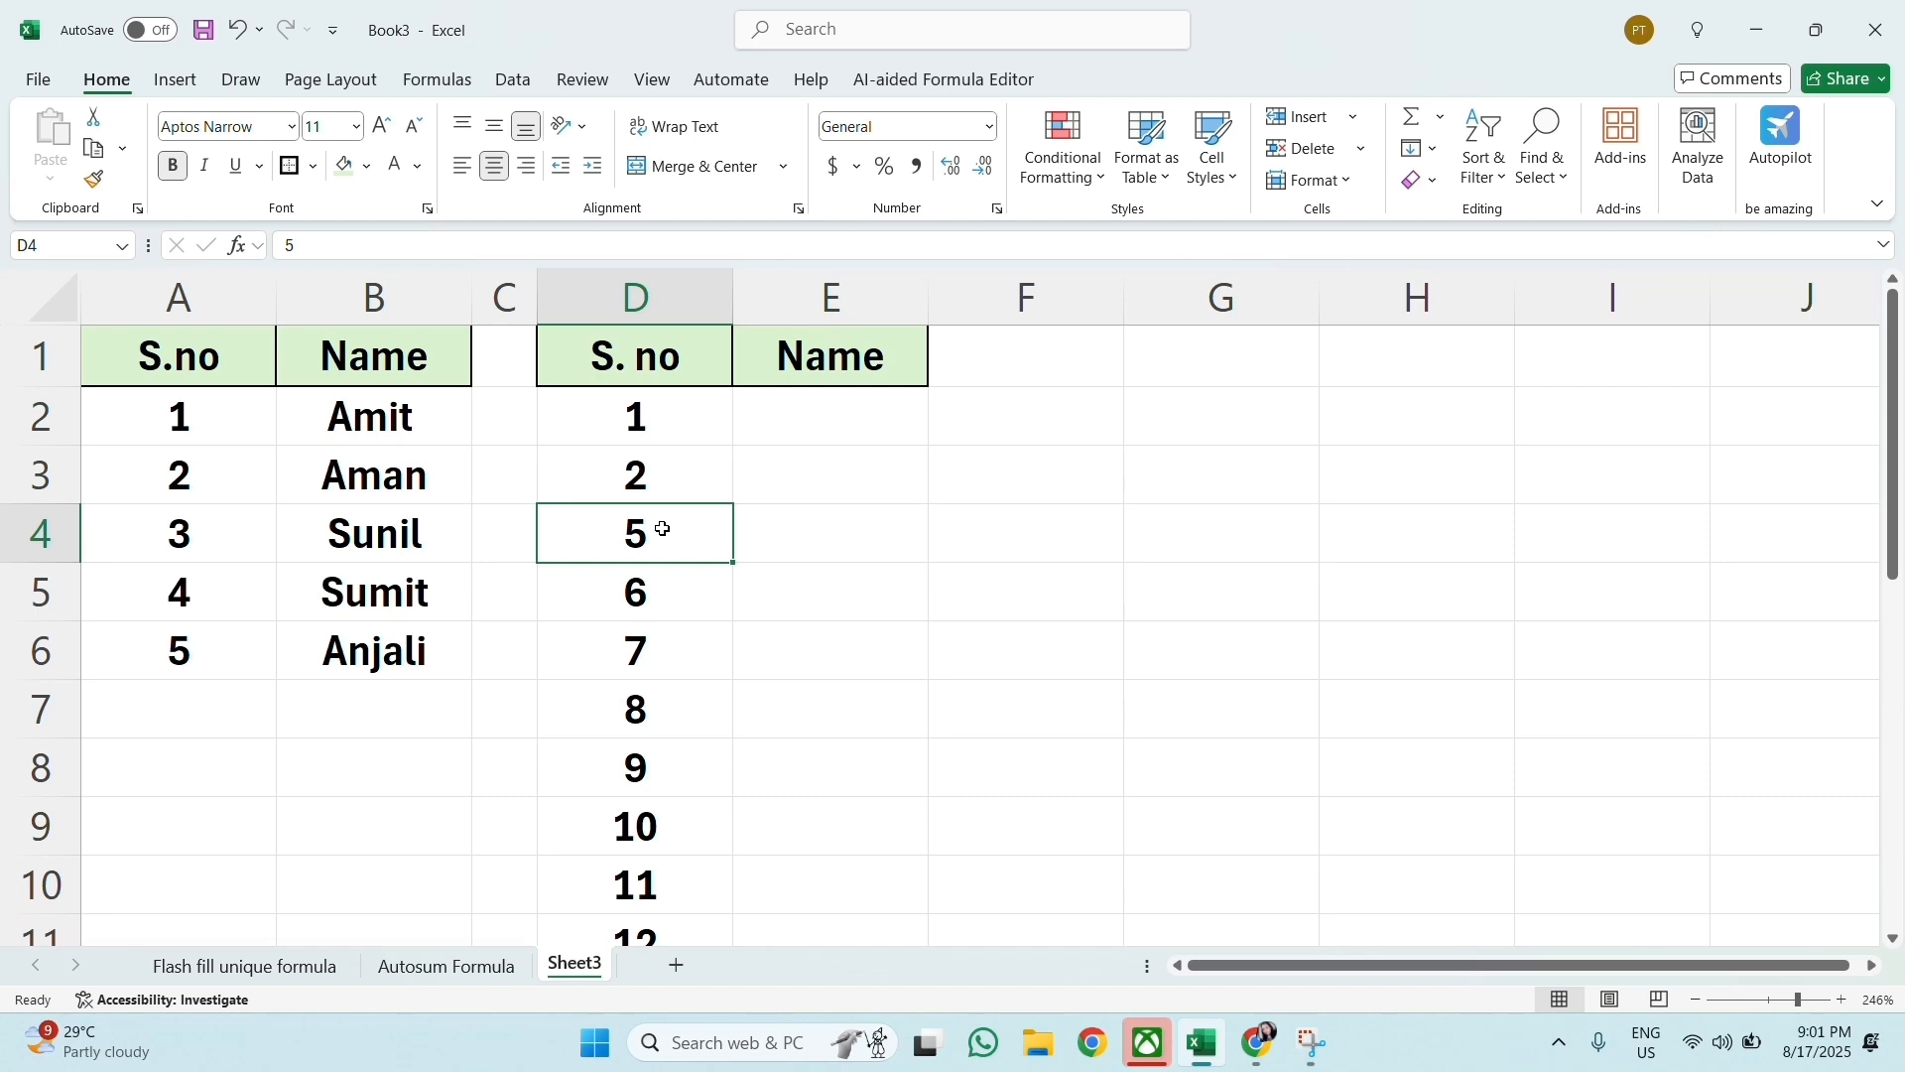
key(Right)
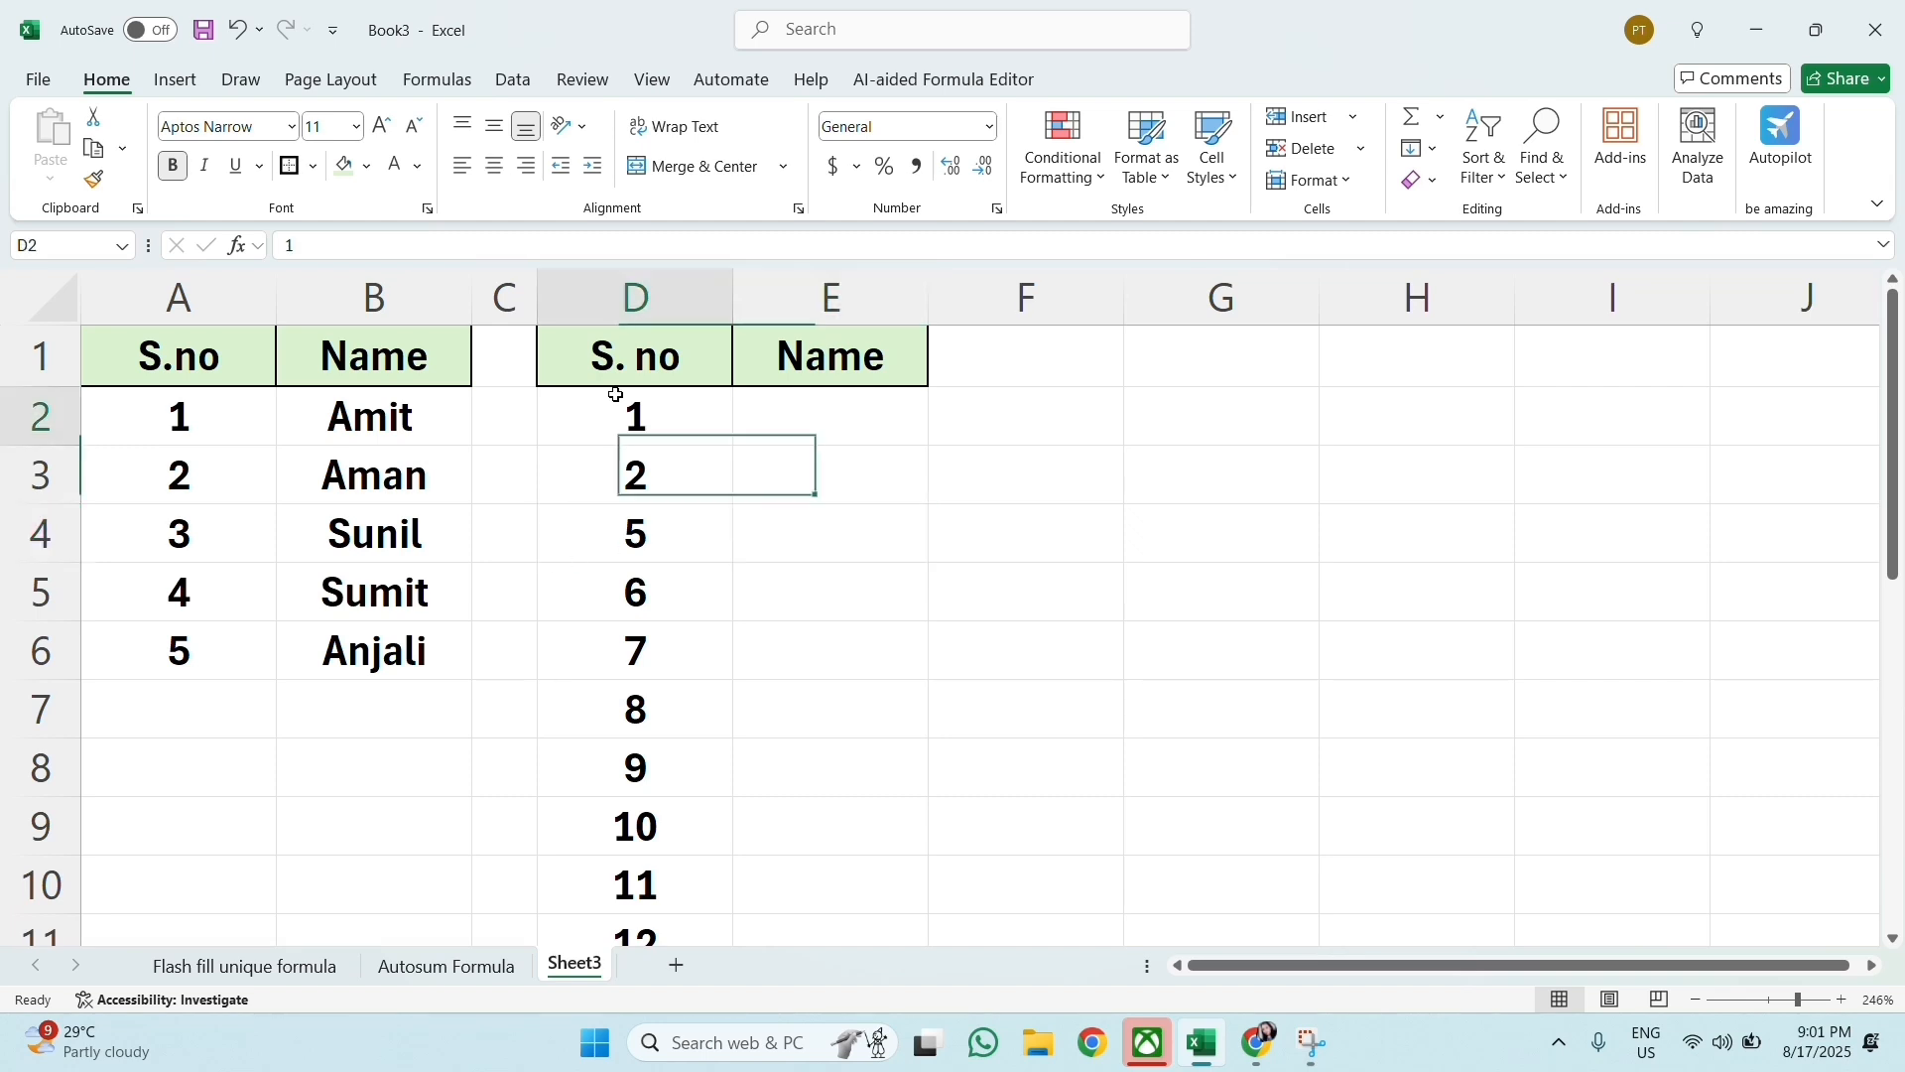
Step: Clear all the serial numbers below the S. no header in column D
drag(618, 407, 638, 824)
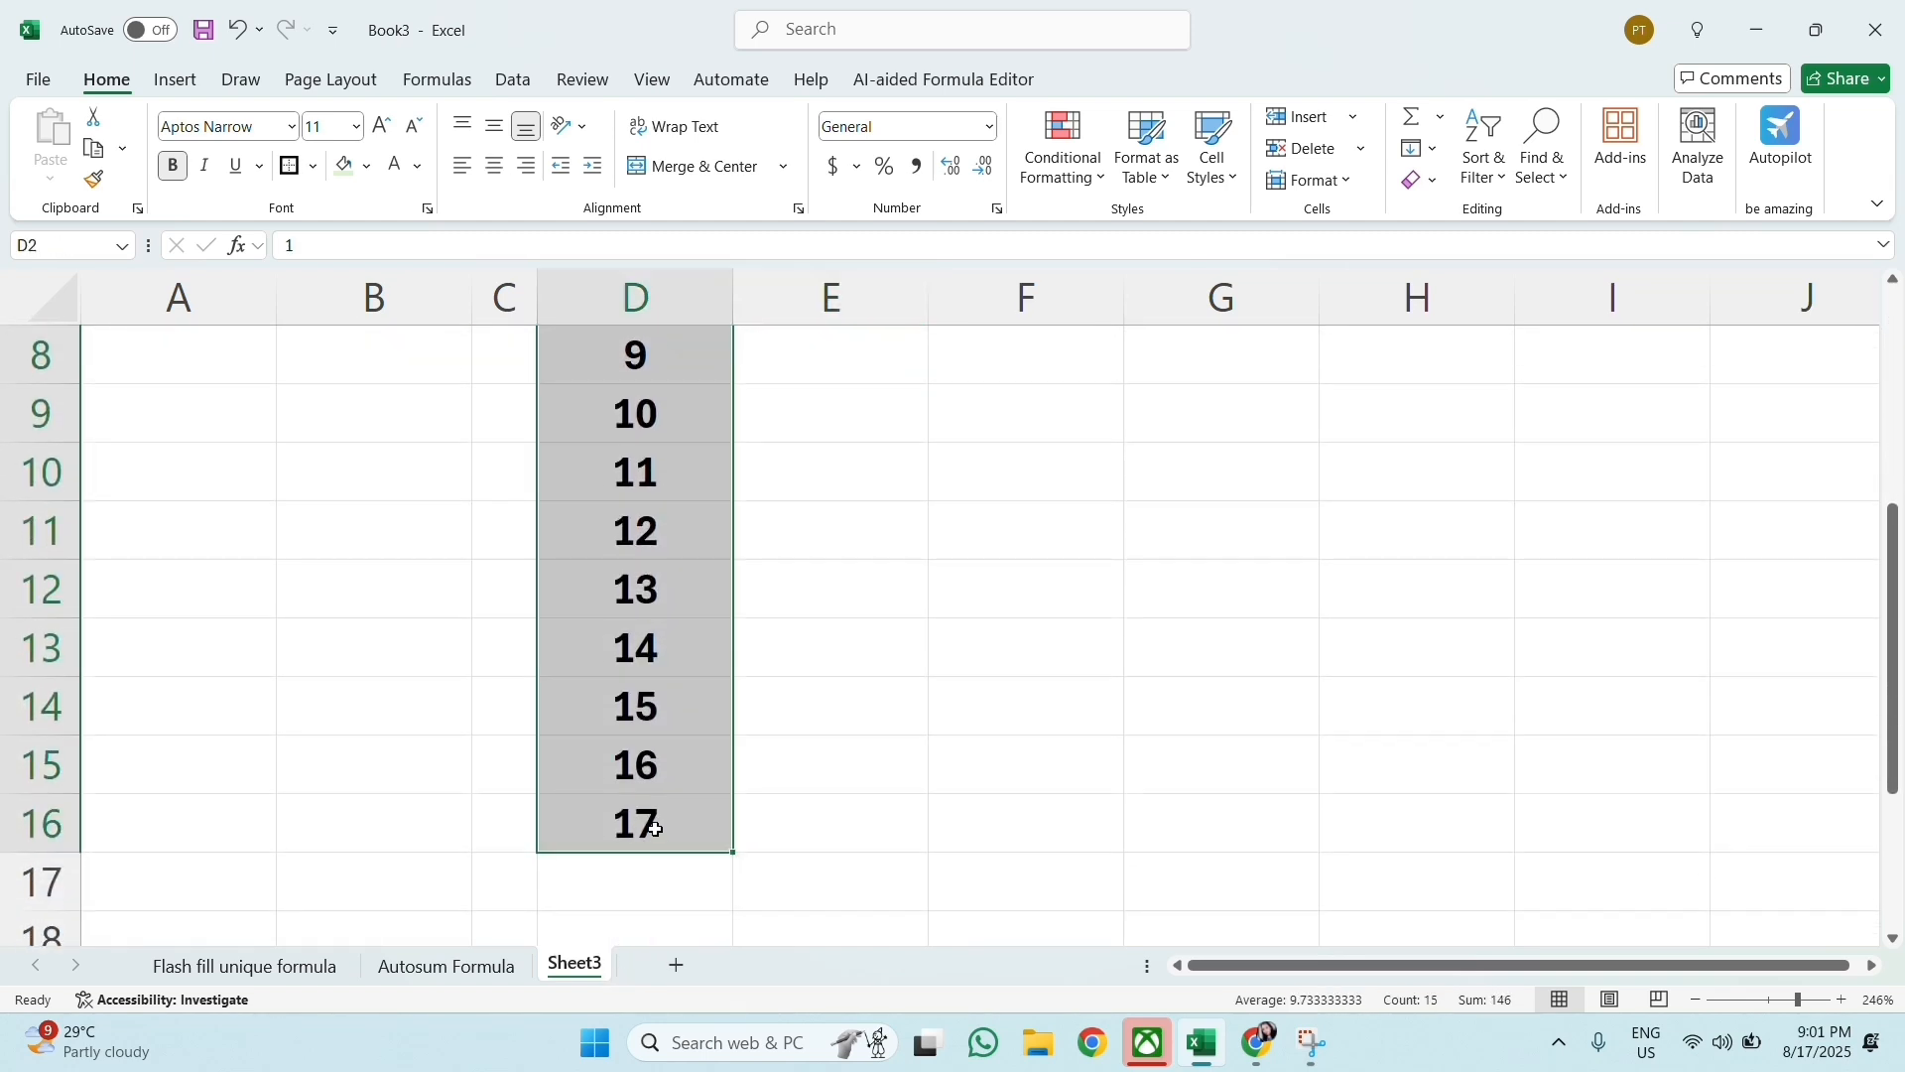
scroll(645, 824, up, 3)
key(BackSpace)
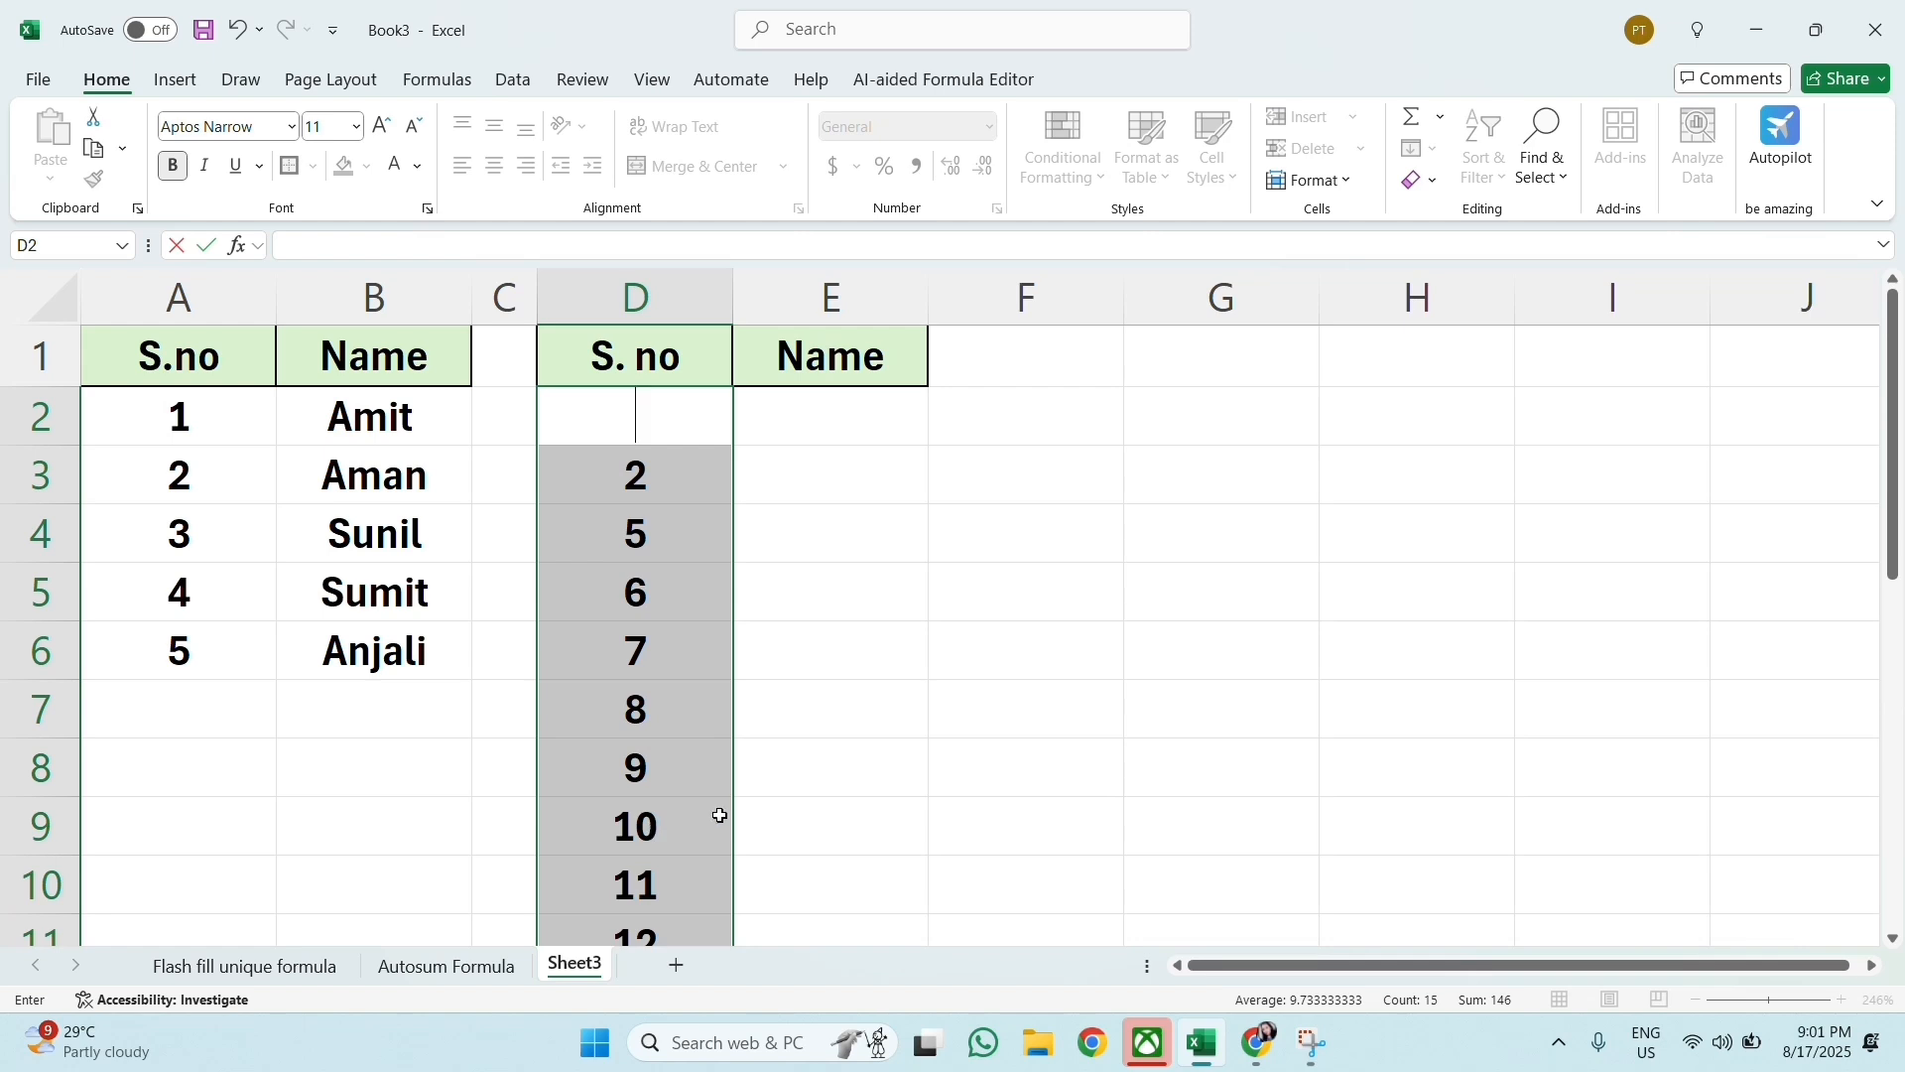
click(754, 774)
drag(645, 478, 668, 846)
scroll(675, 808, up, 3)
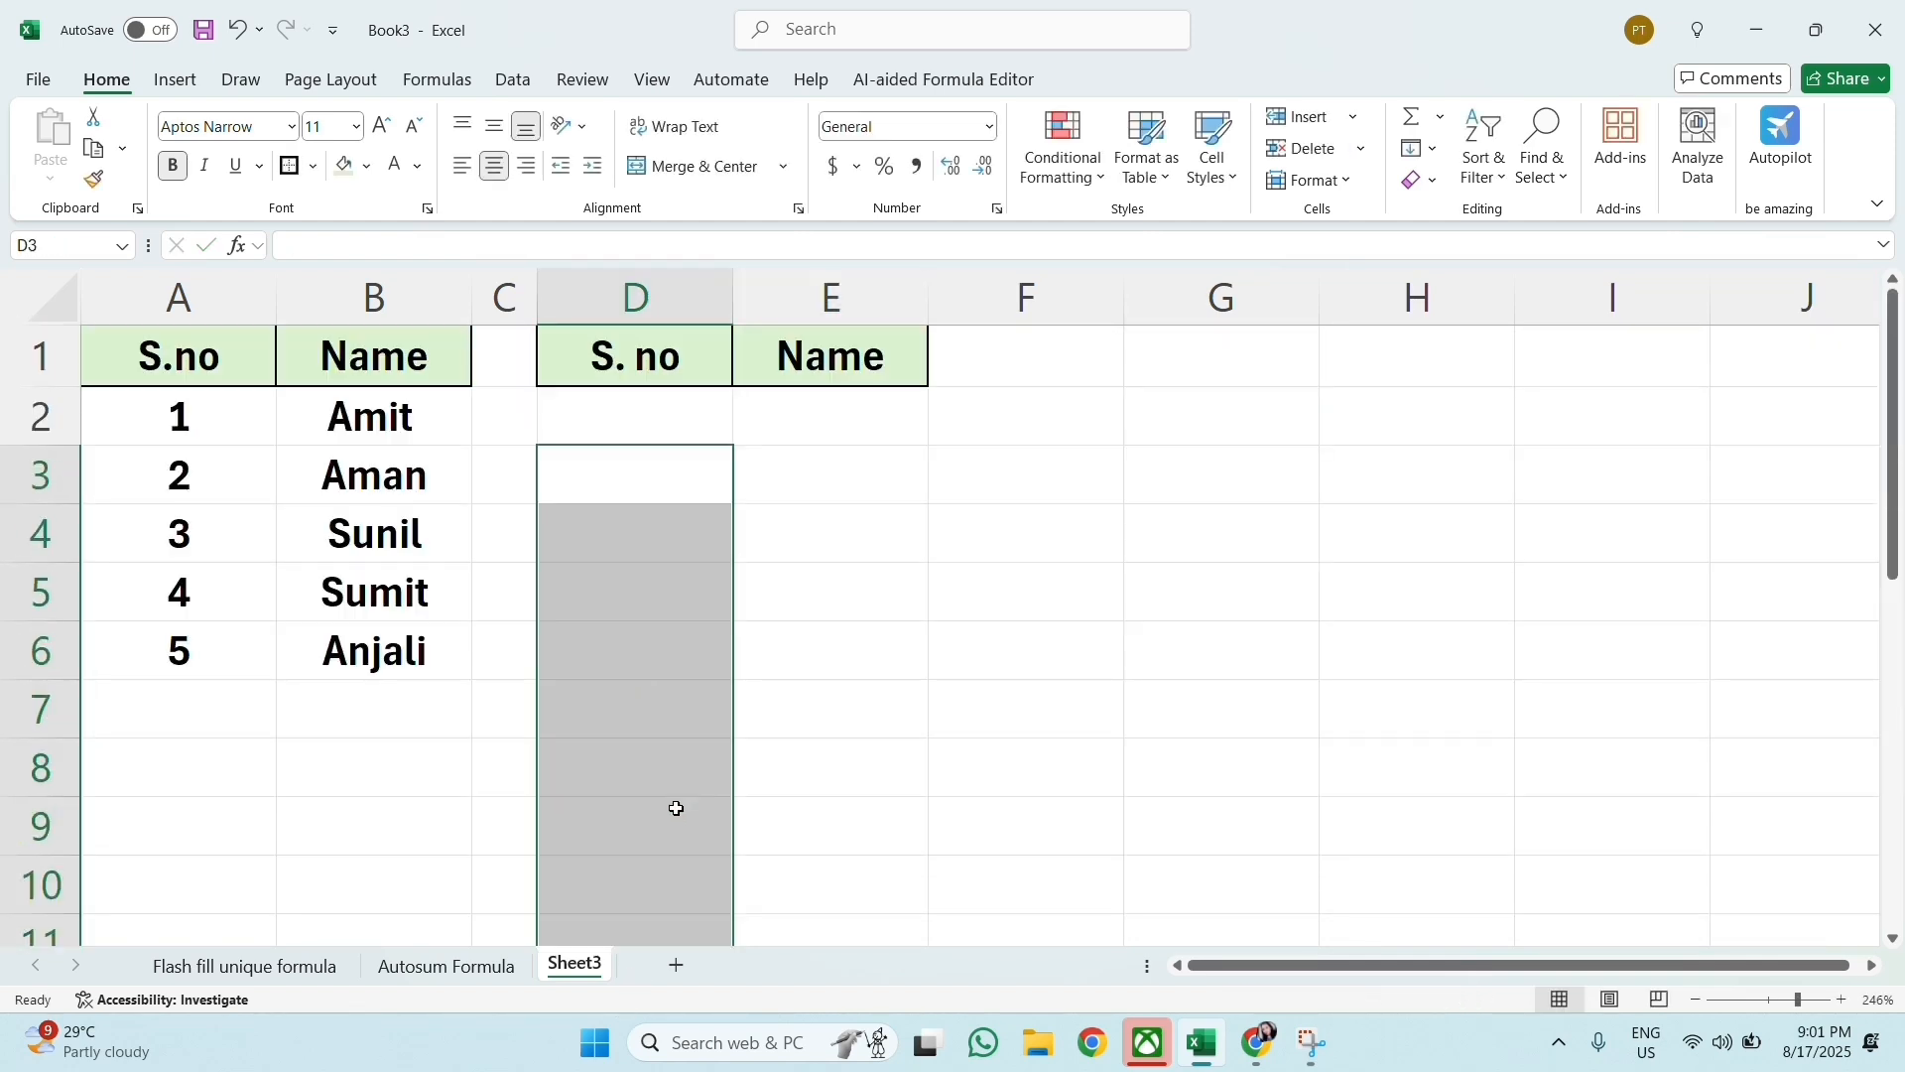
Step: Inspect the serial number formula in A2 without changing it
click(372, 470)
click(238, 427)
double_click(238, 429)
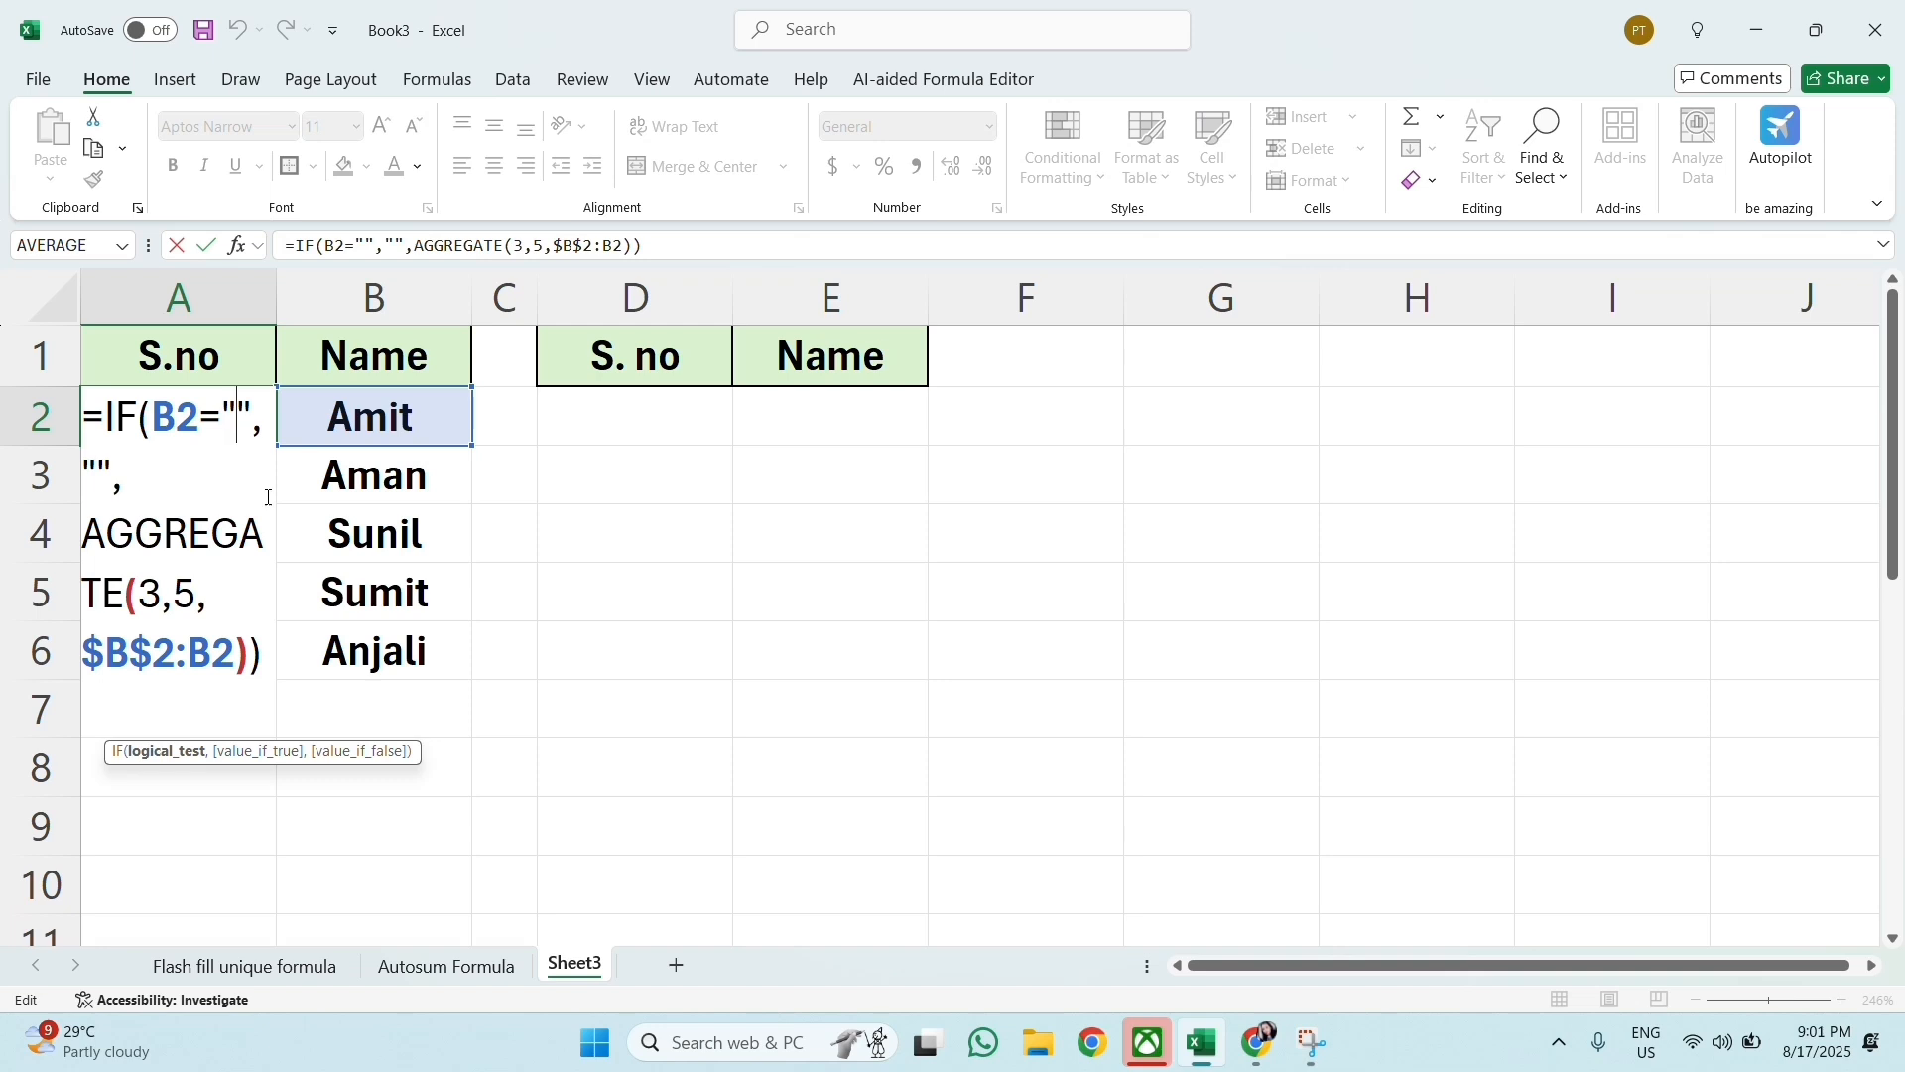
click(272, 650)
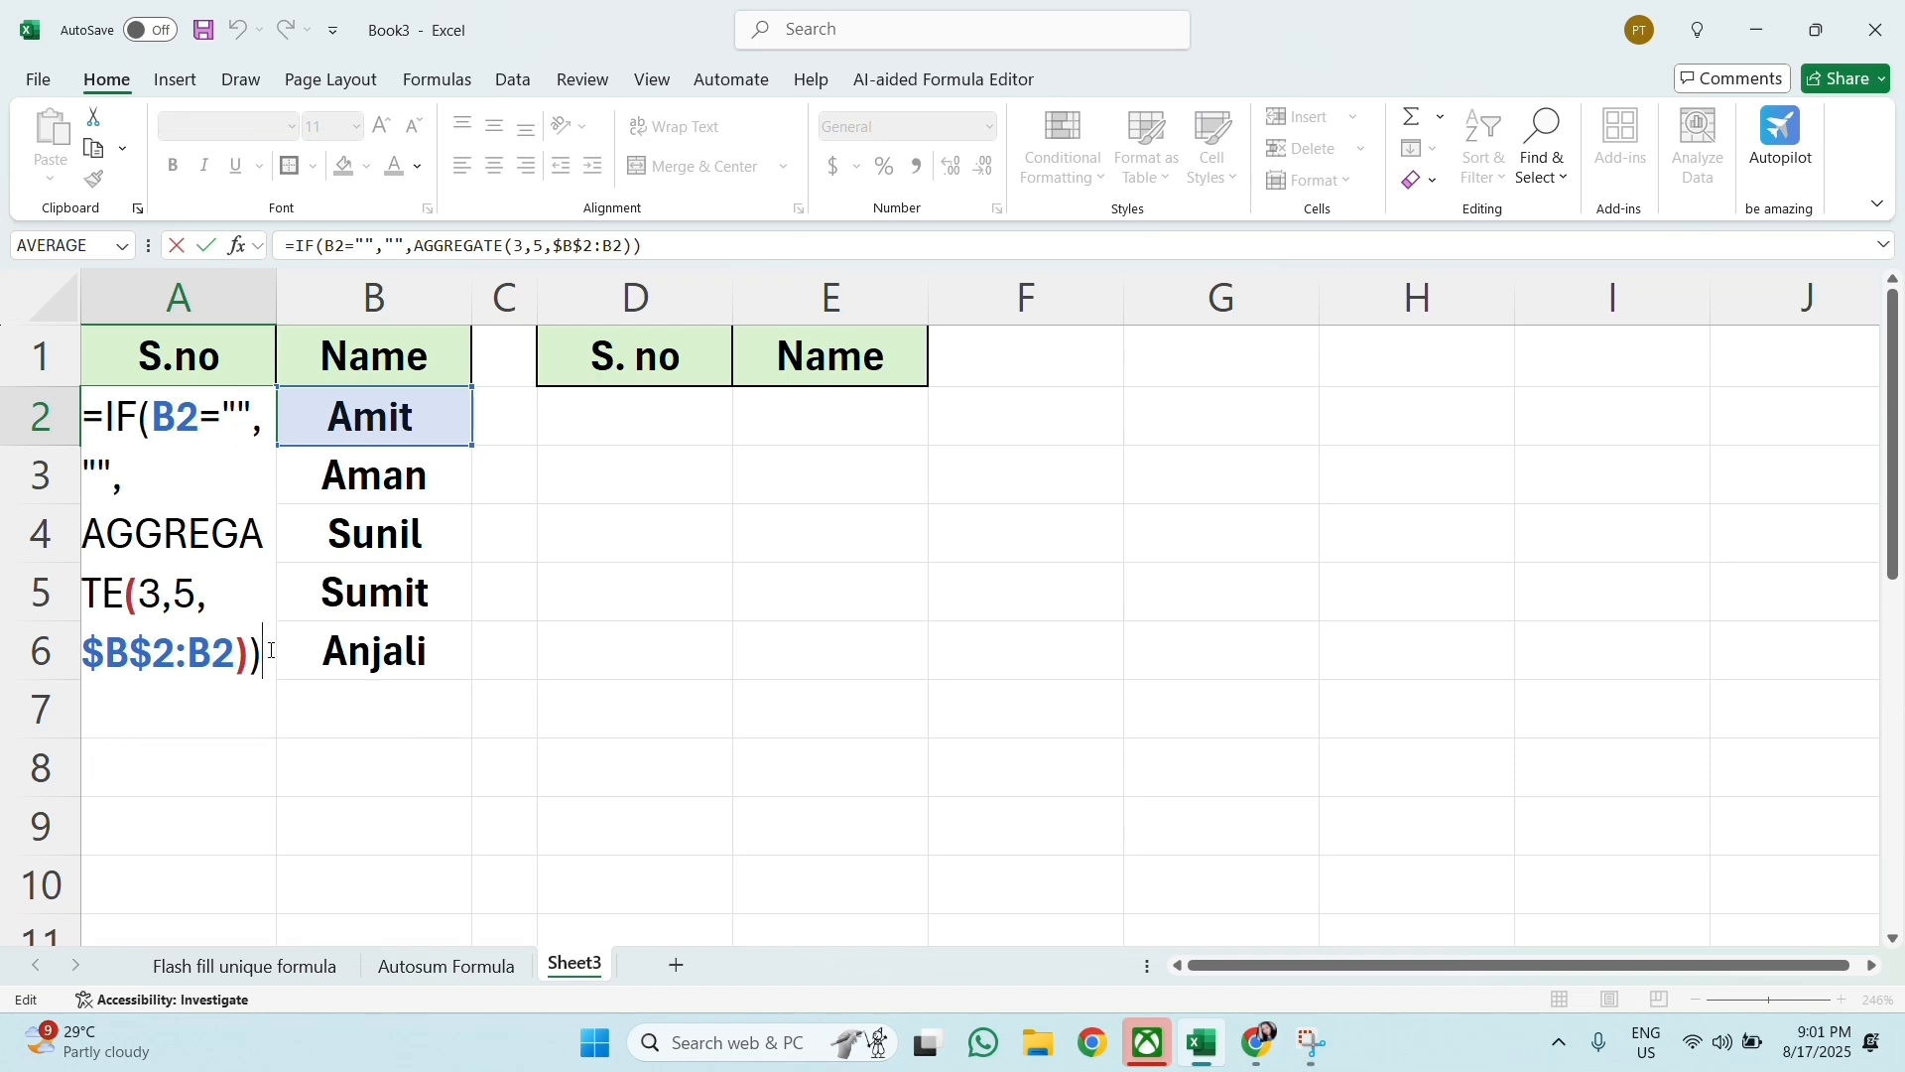
key(Return)
Step: Begin an IF formula in D2 that tests E2="" and returns an empty string when true
click(645, 411)
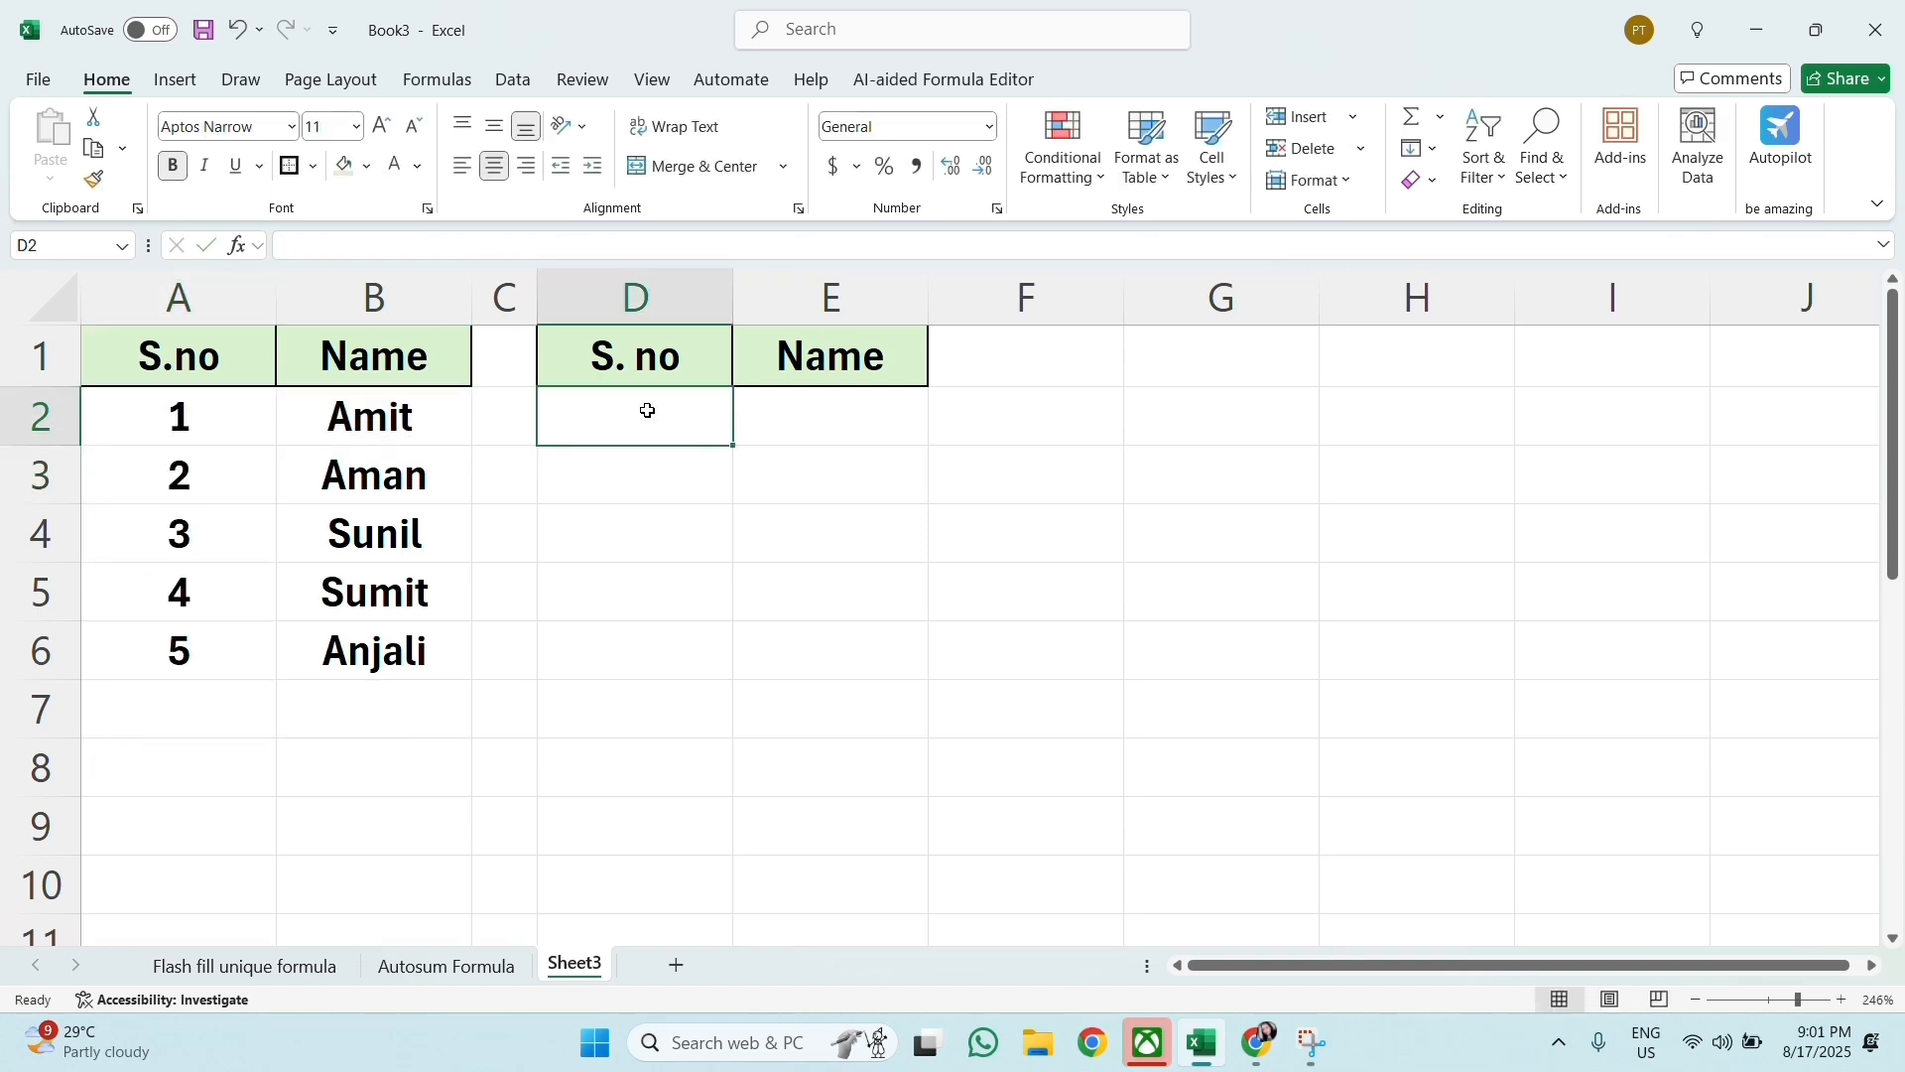
text(=if)
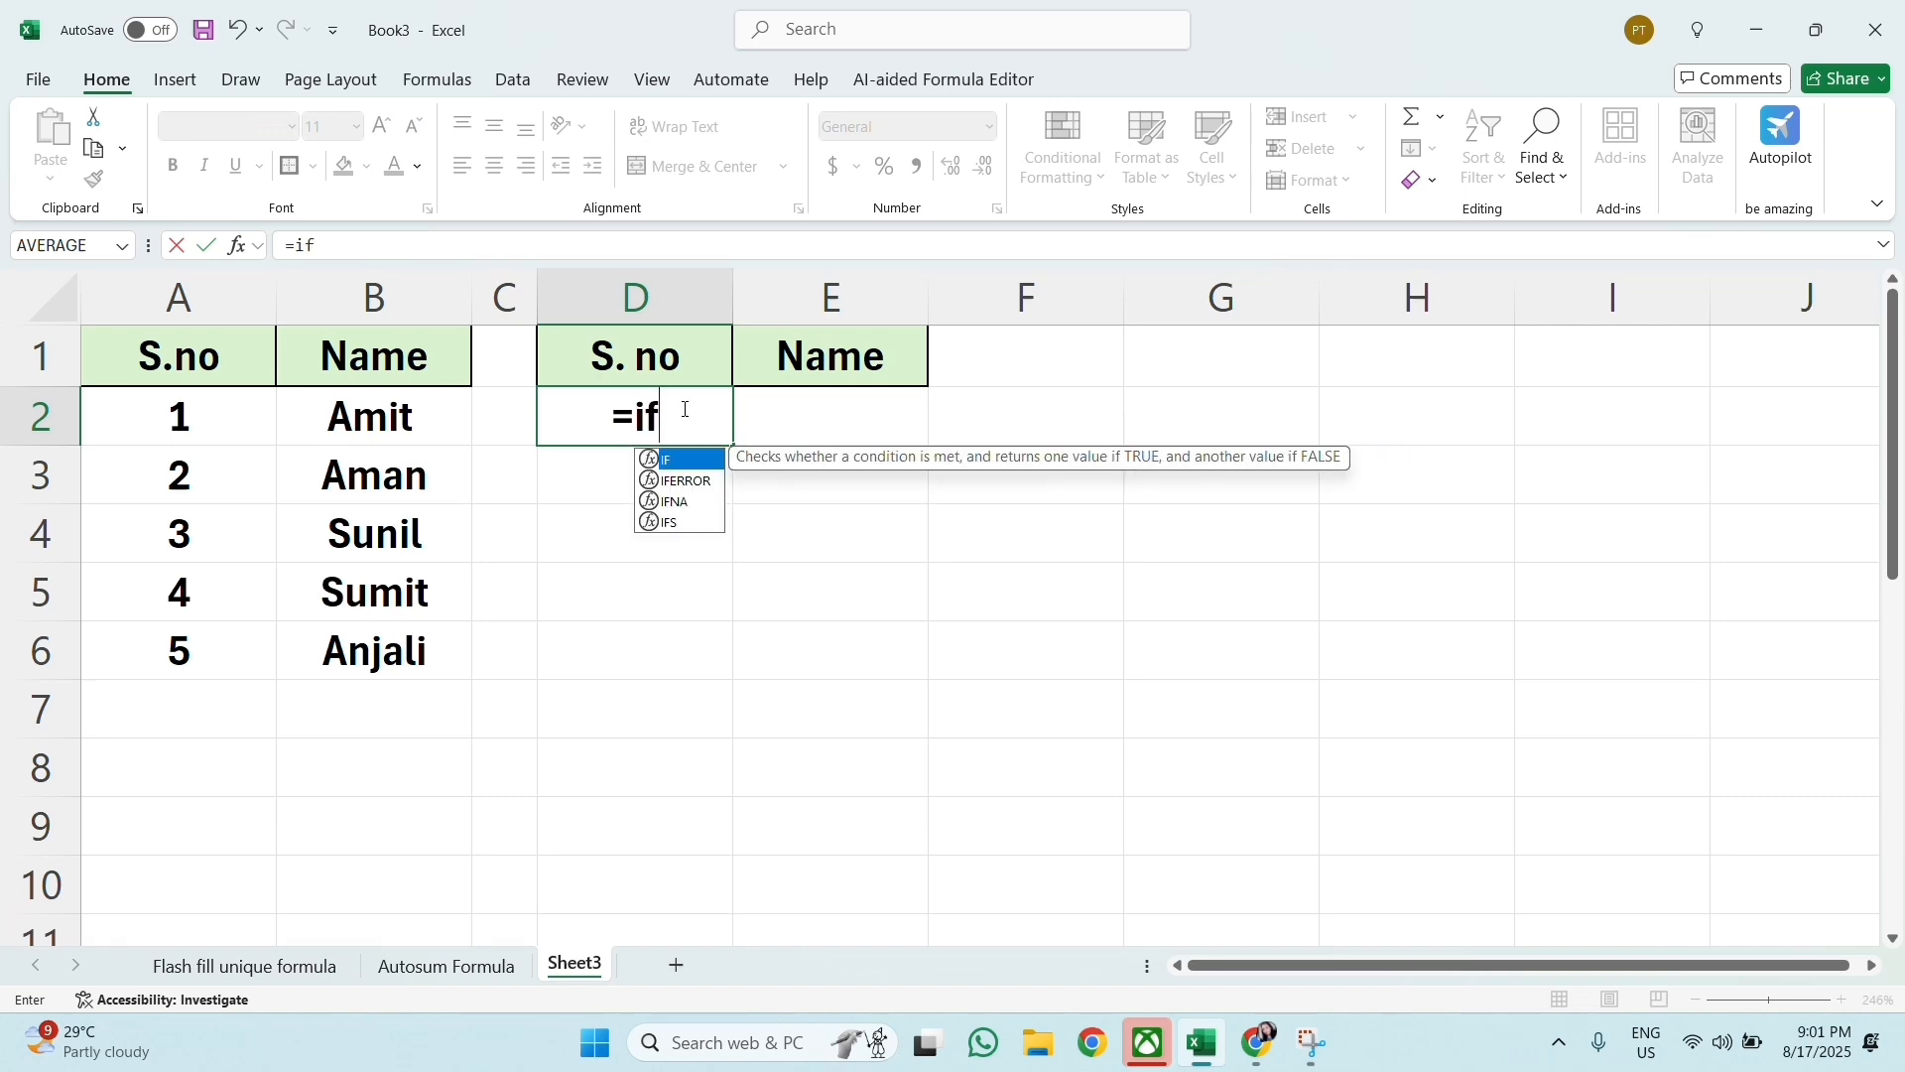
text(()
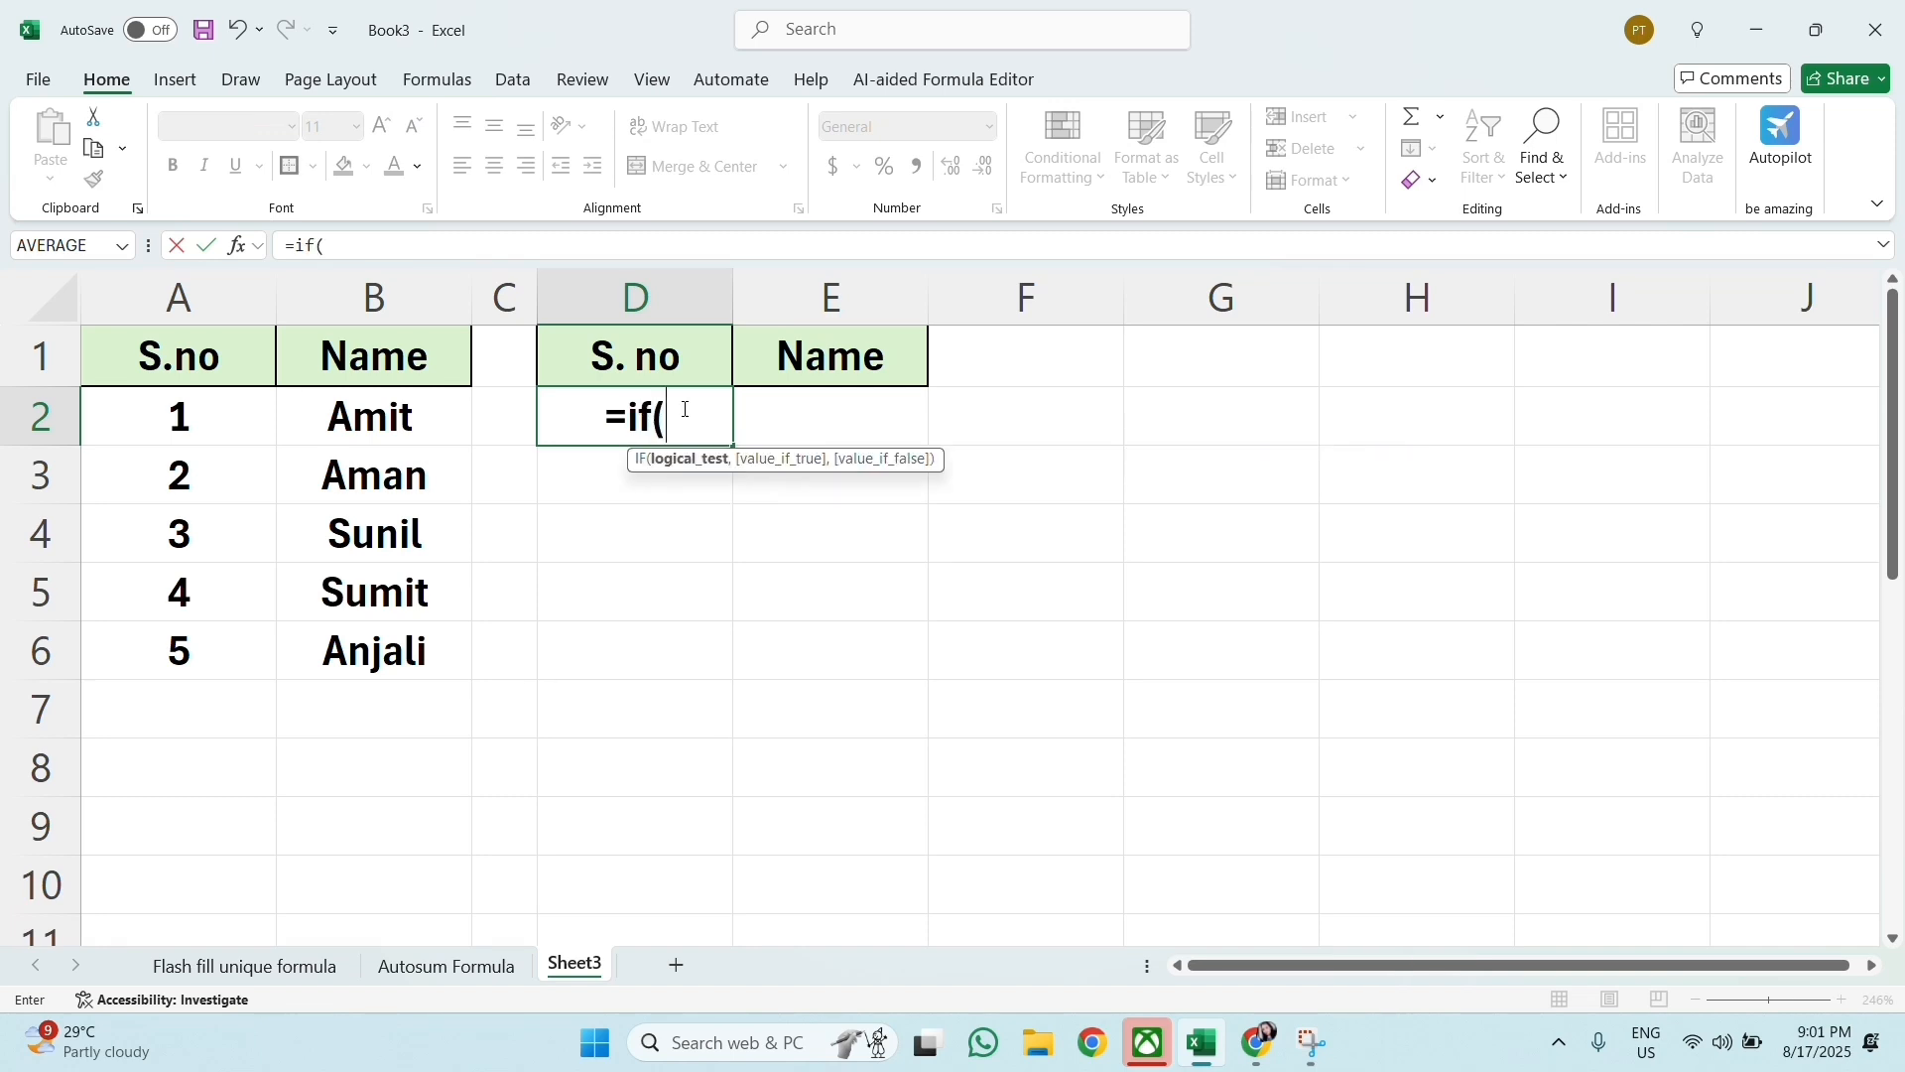
click(820, 429)
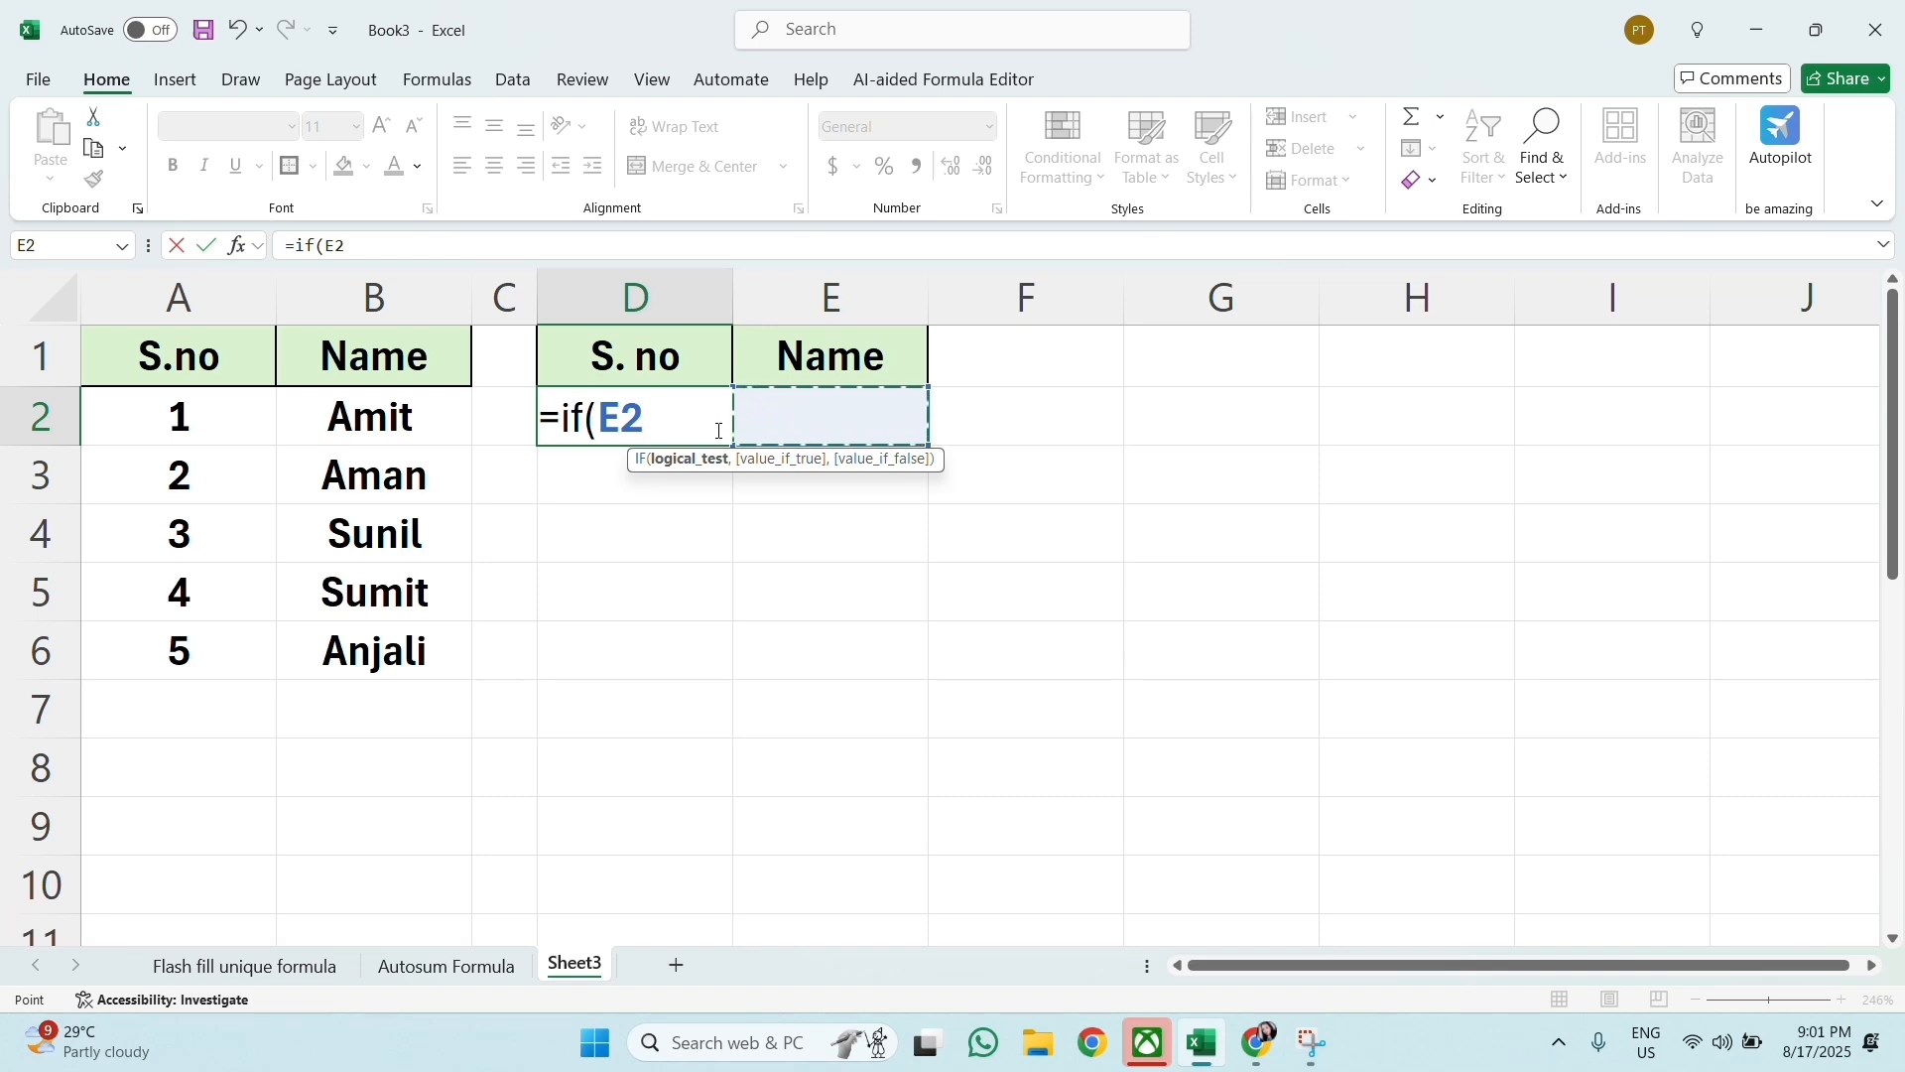
text(=)
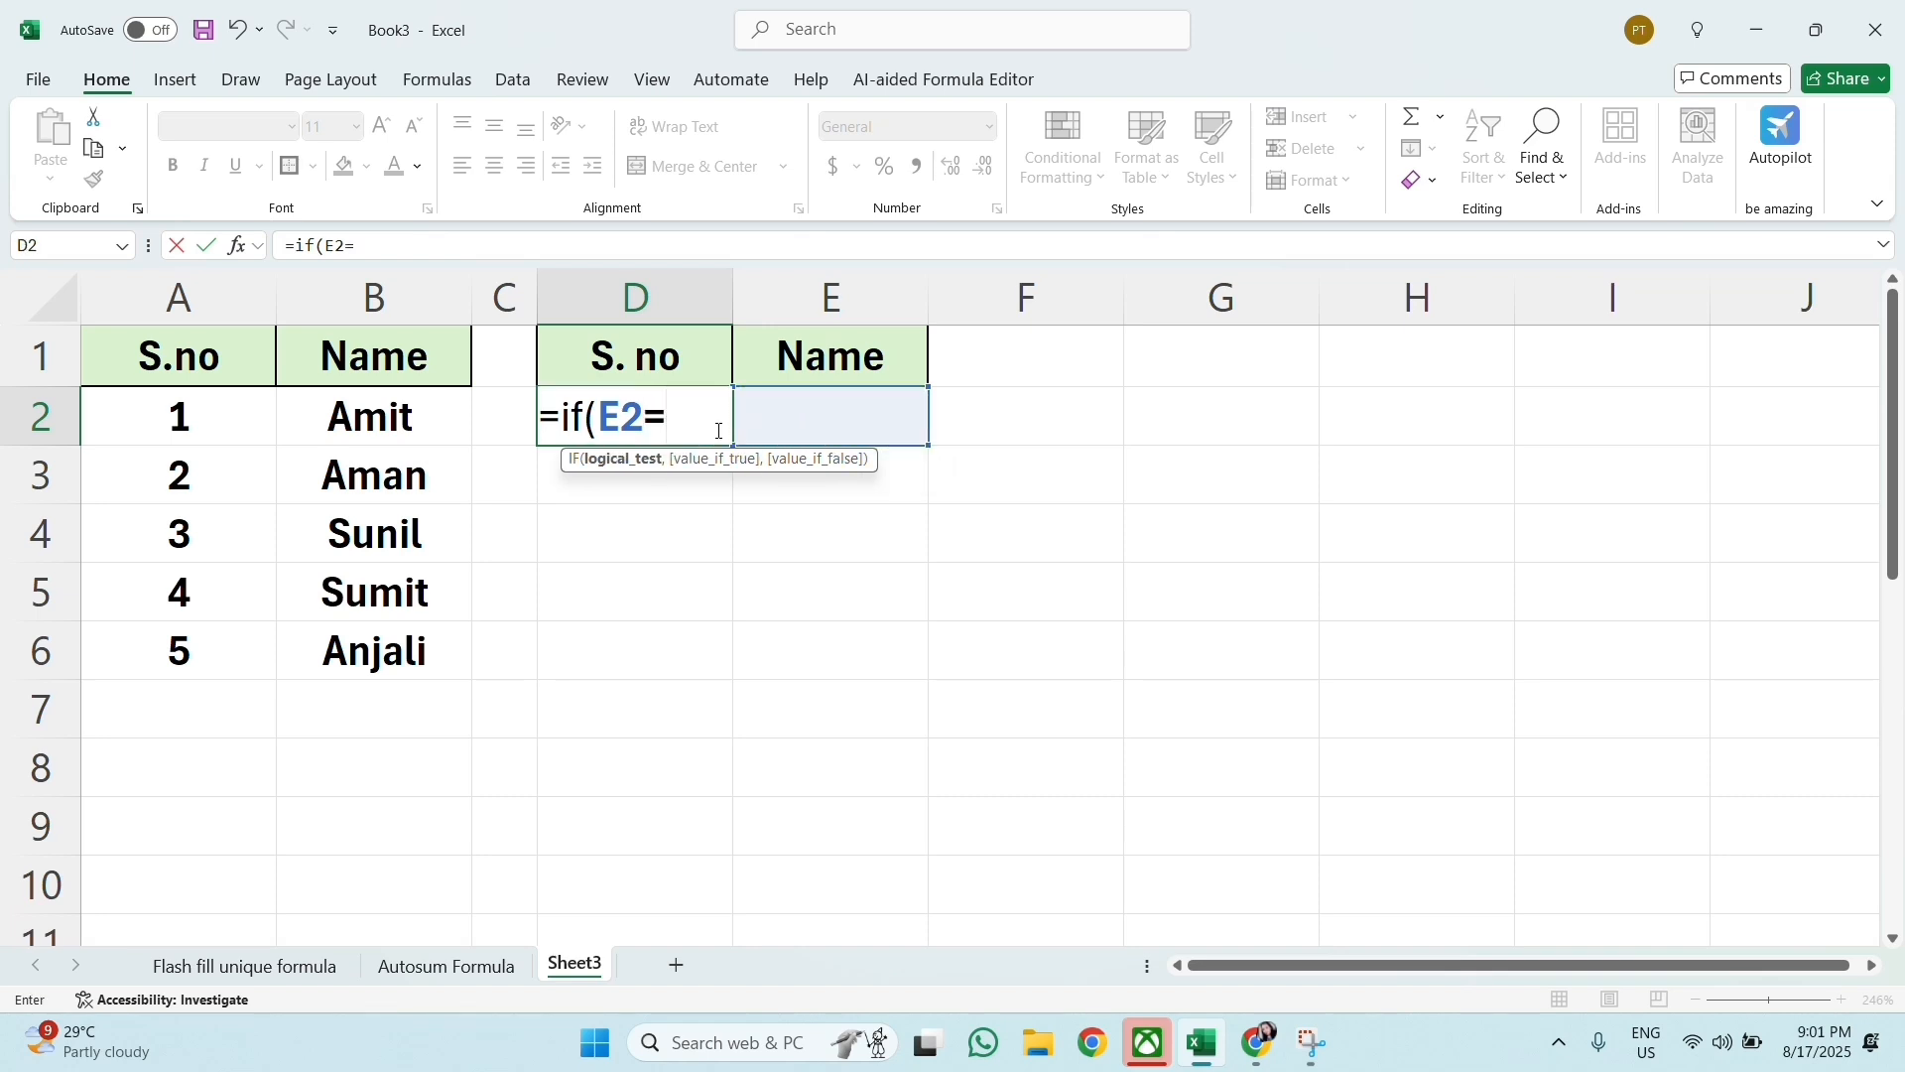
text("","")
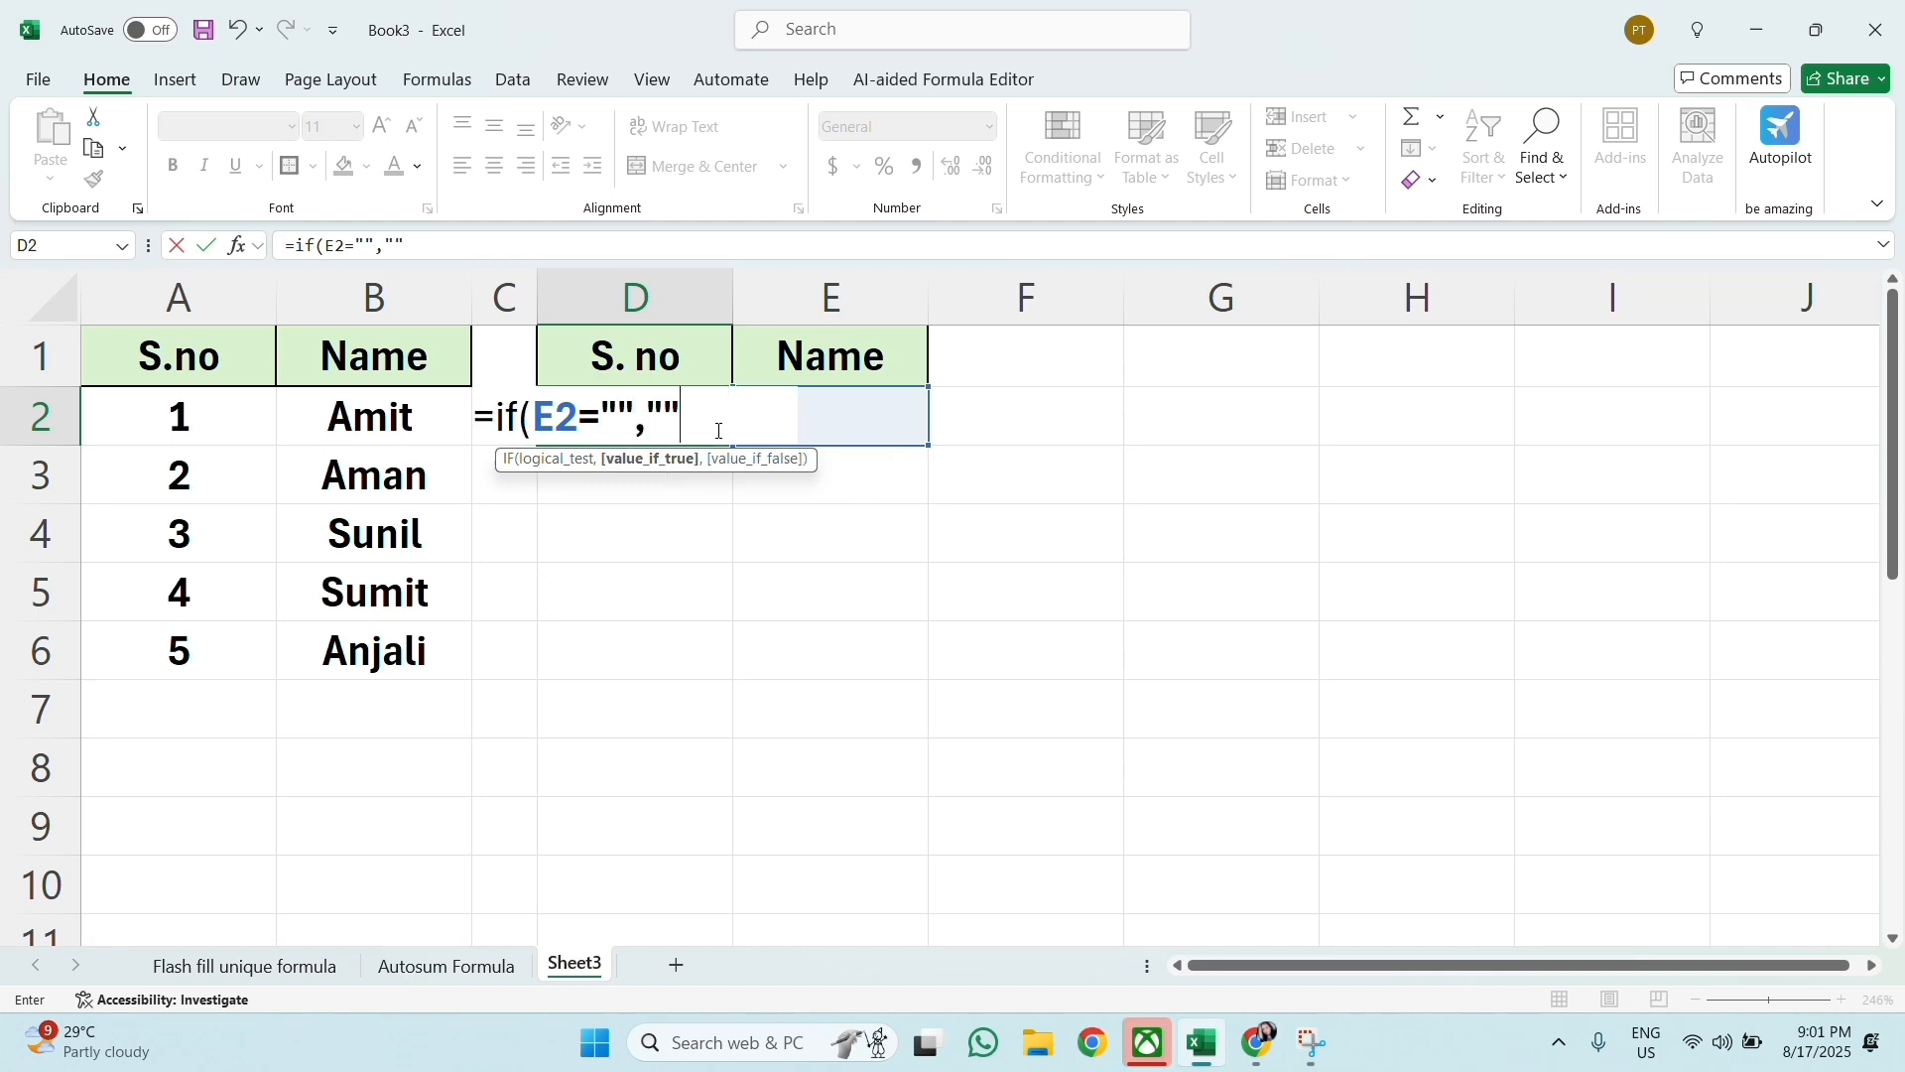
text(,)
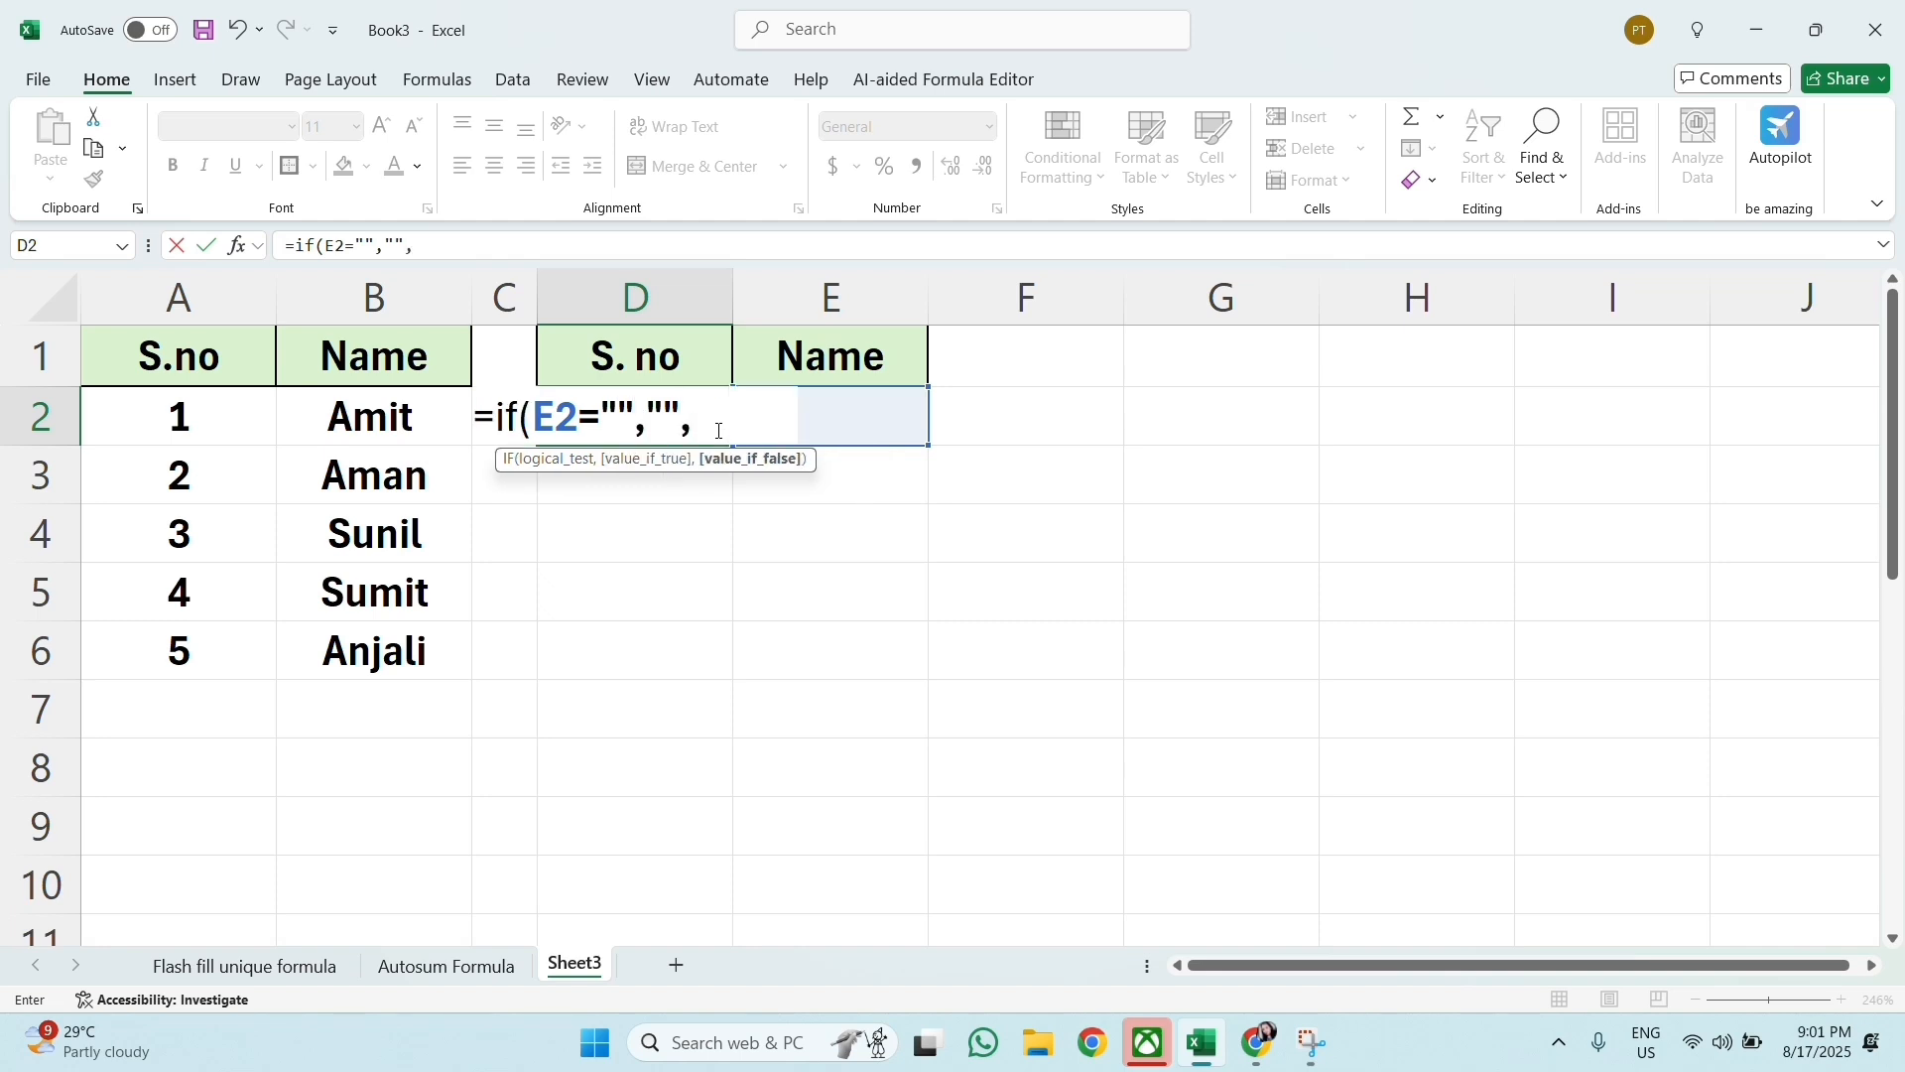
text(Ag)
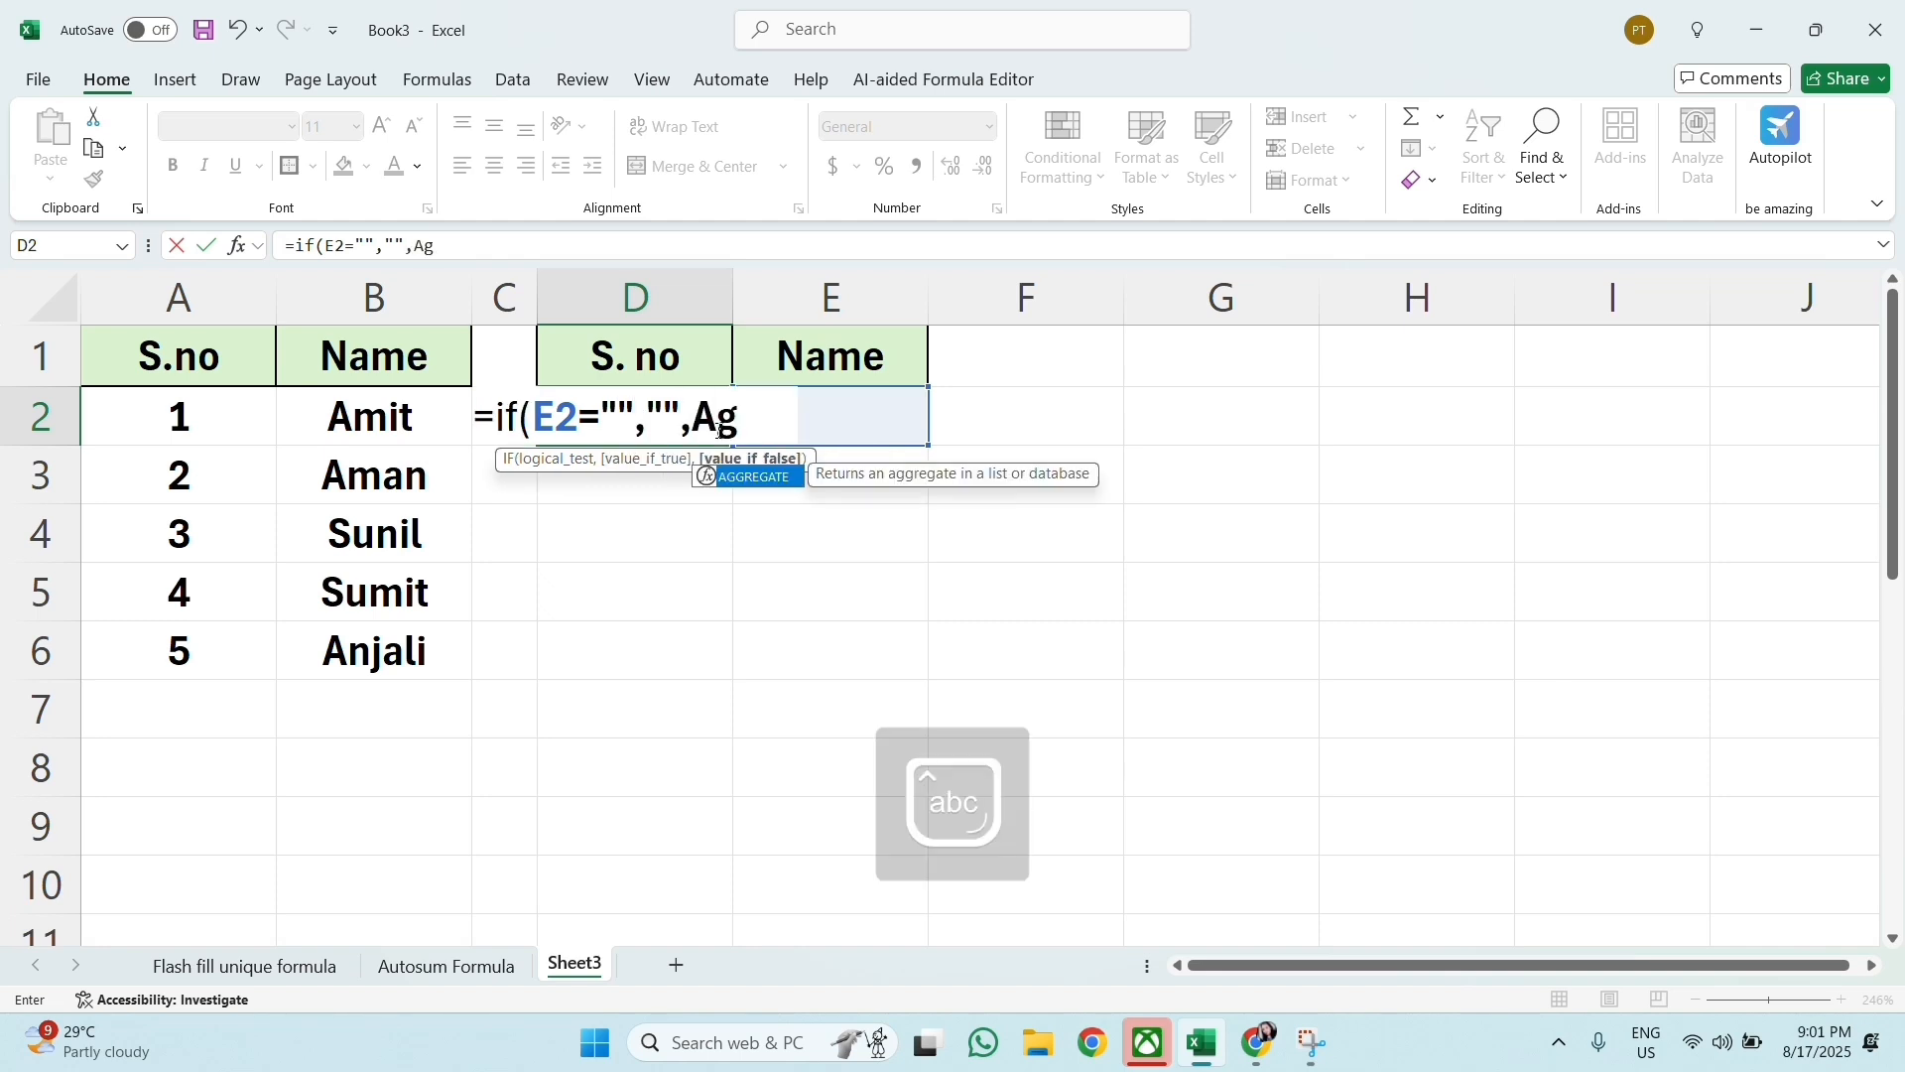
Step: Complete the D2 formula with AGGREGATE(3,5,E2:E2) as the value if false and commit it
double_click(752, 483)
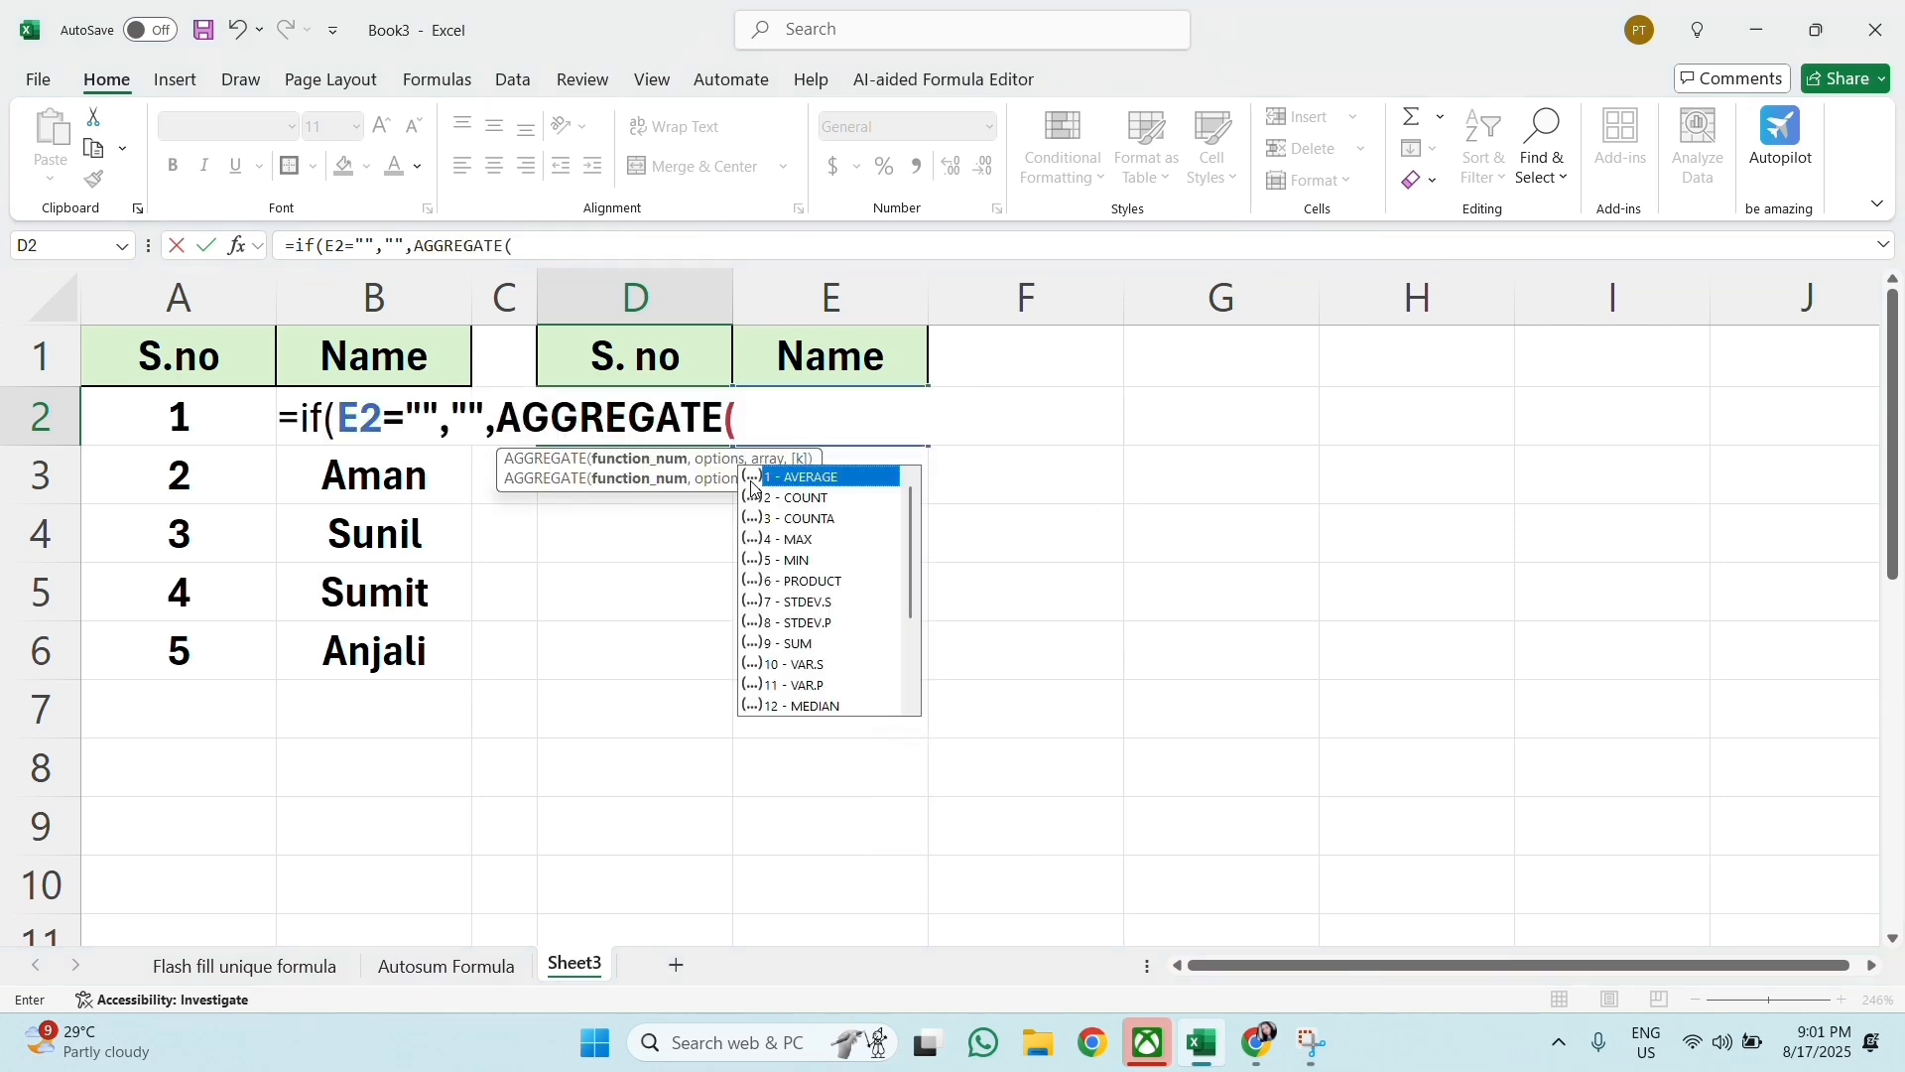
text(3,)
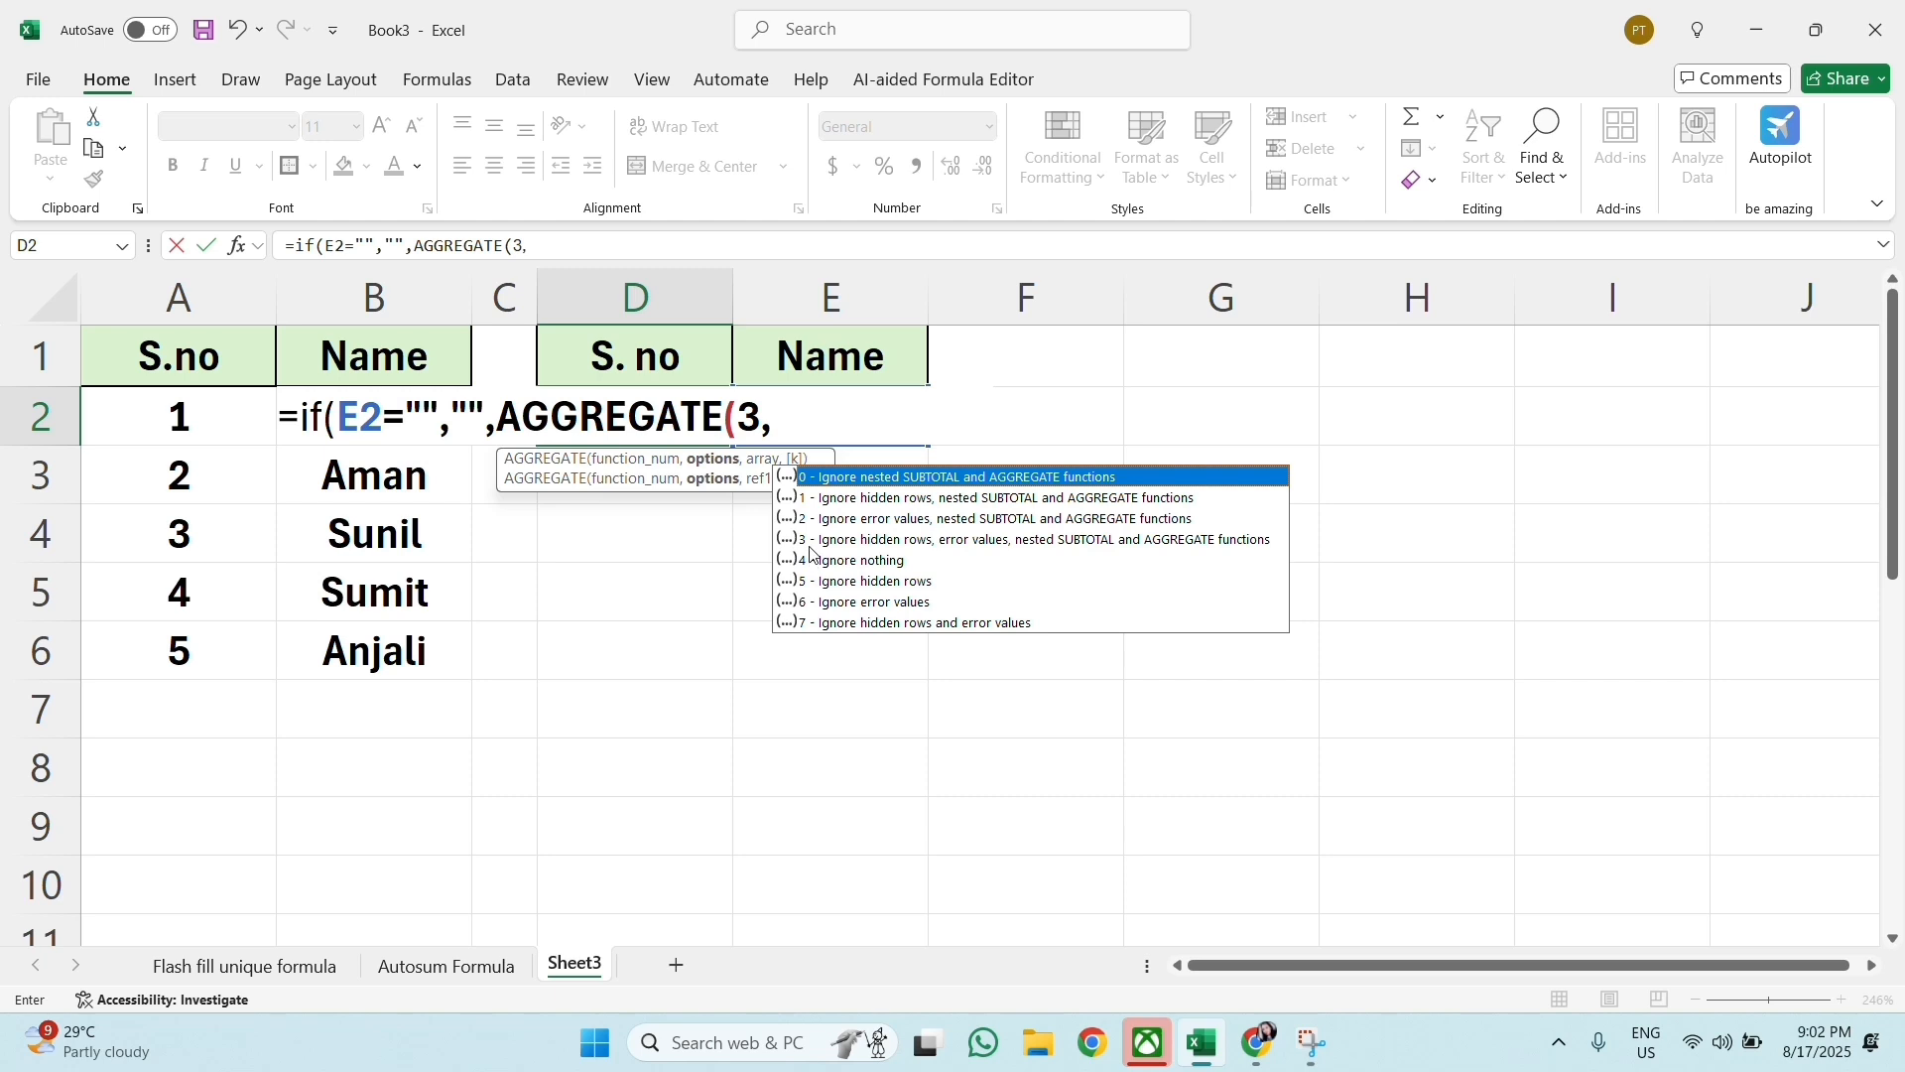
text(5,)
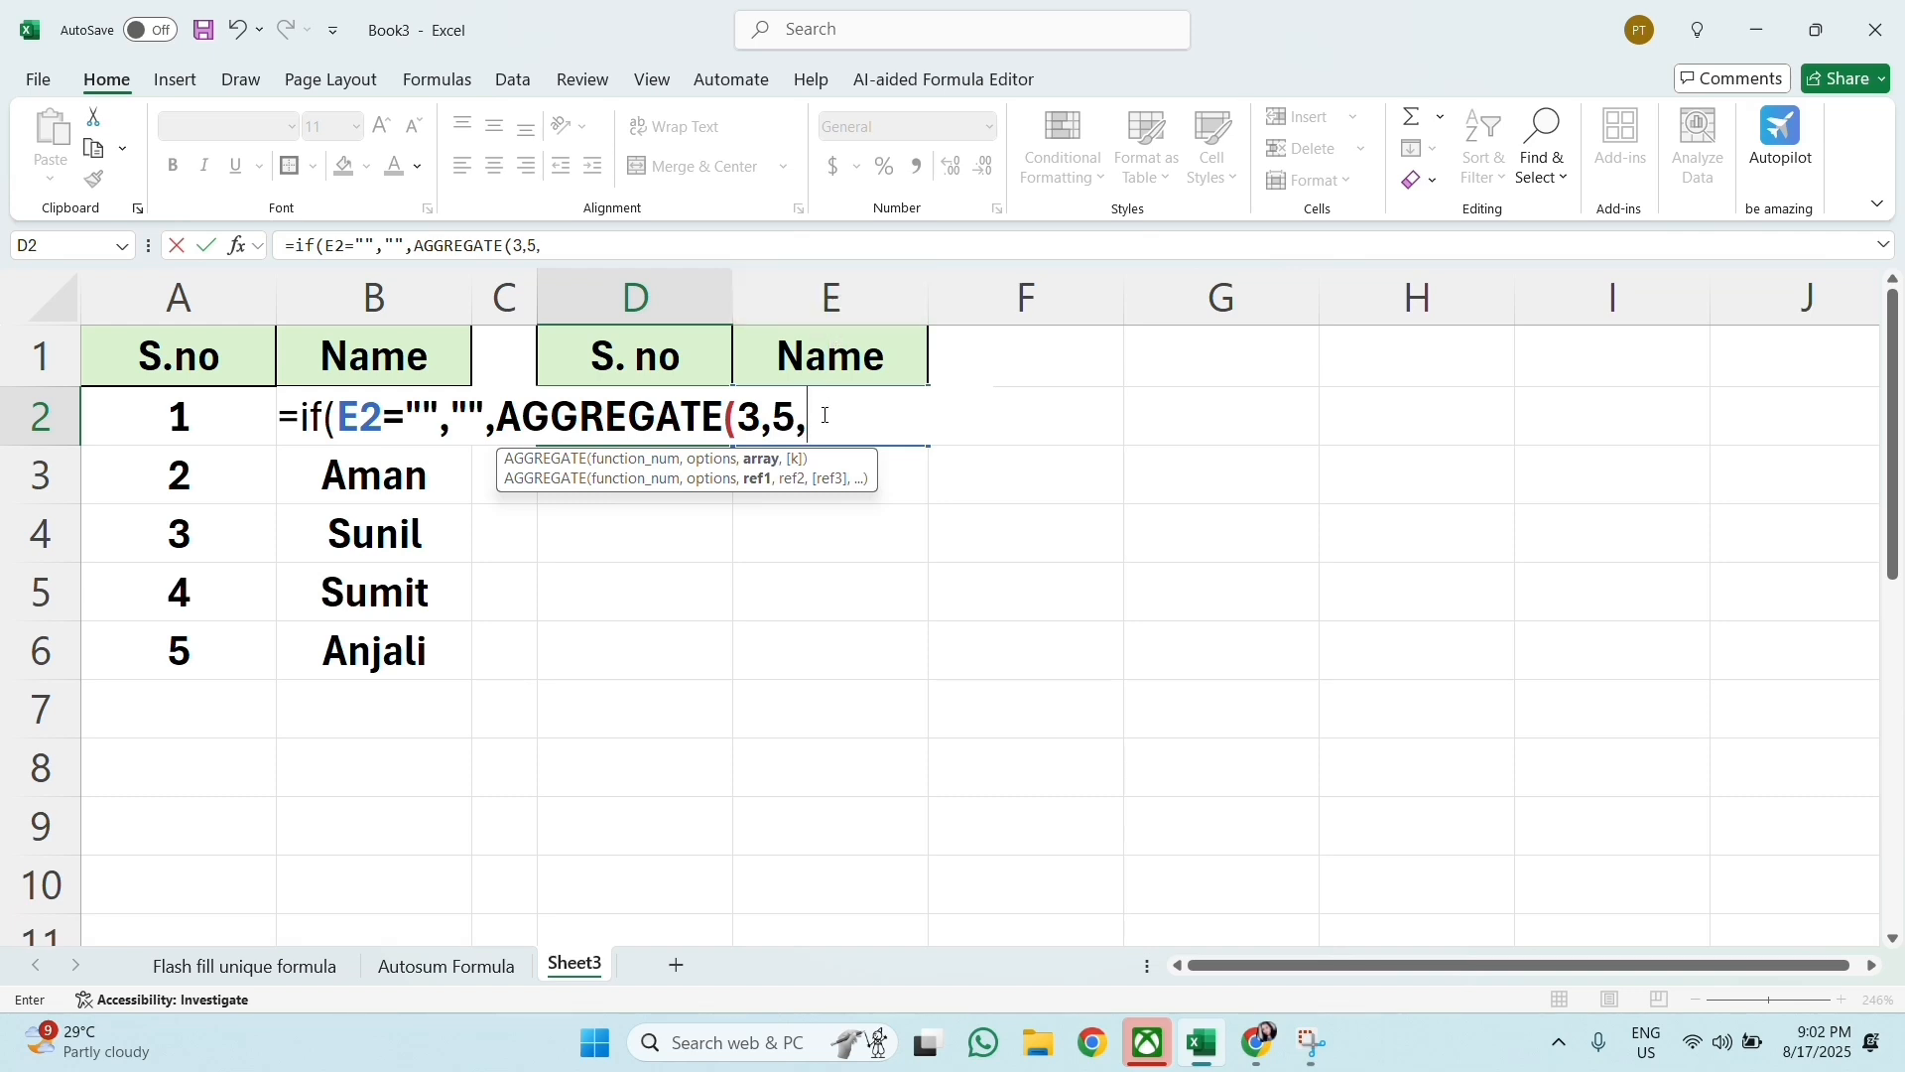
text(E)
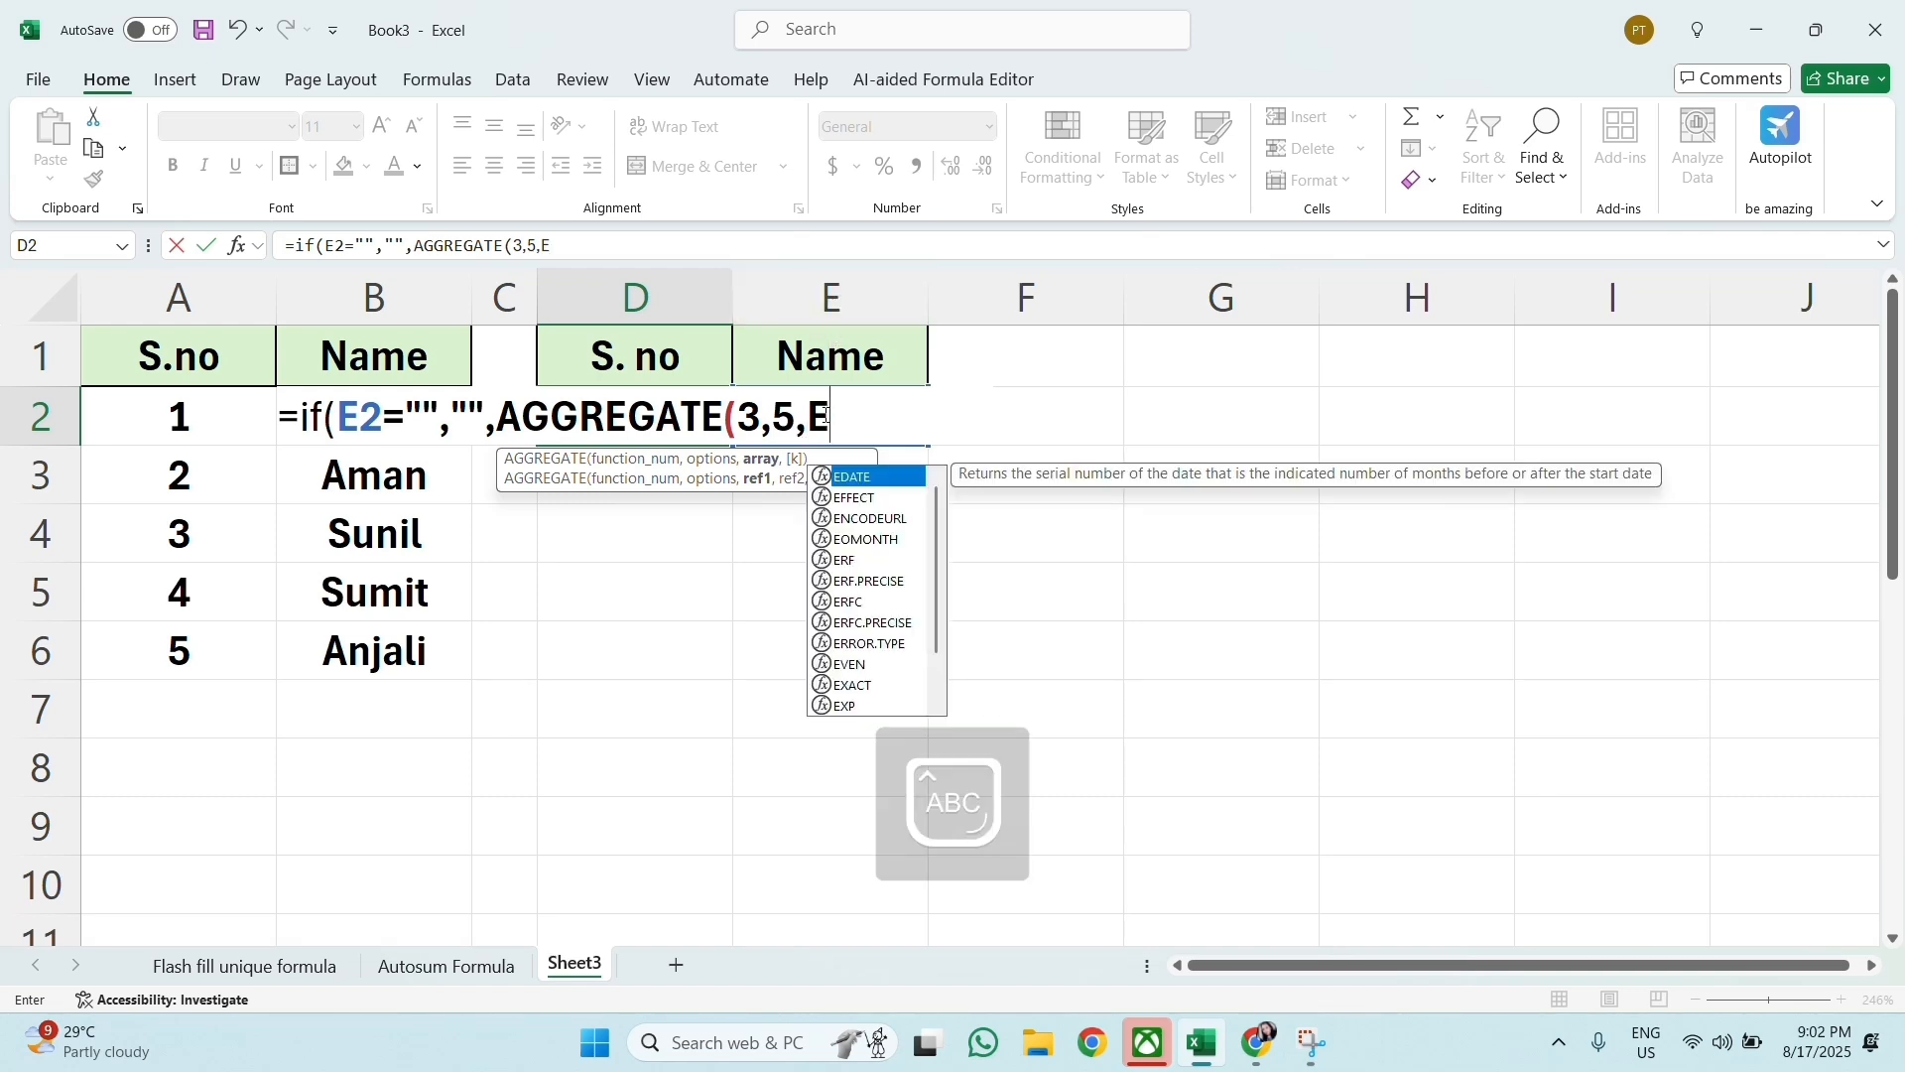
text(2:)
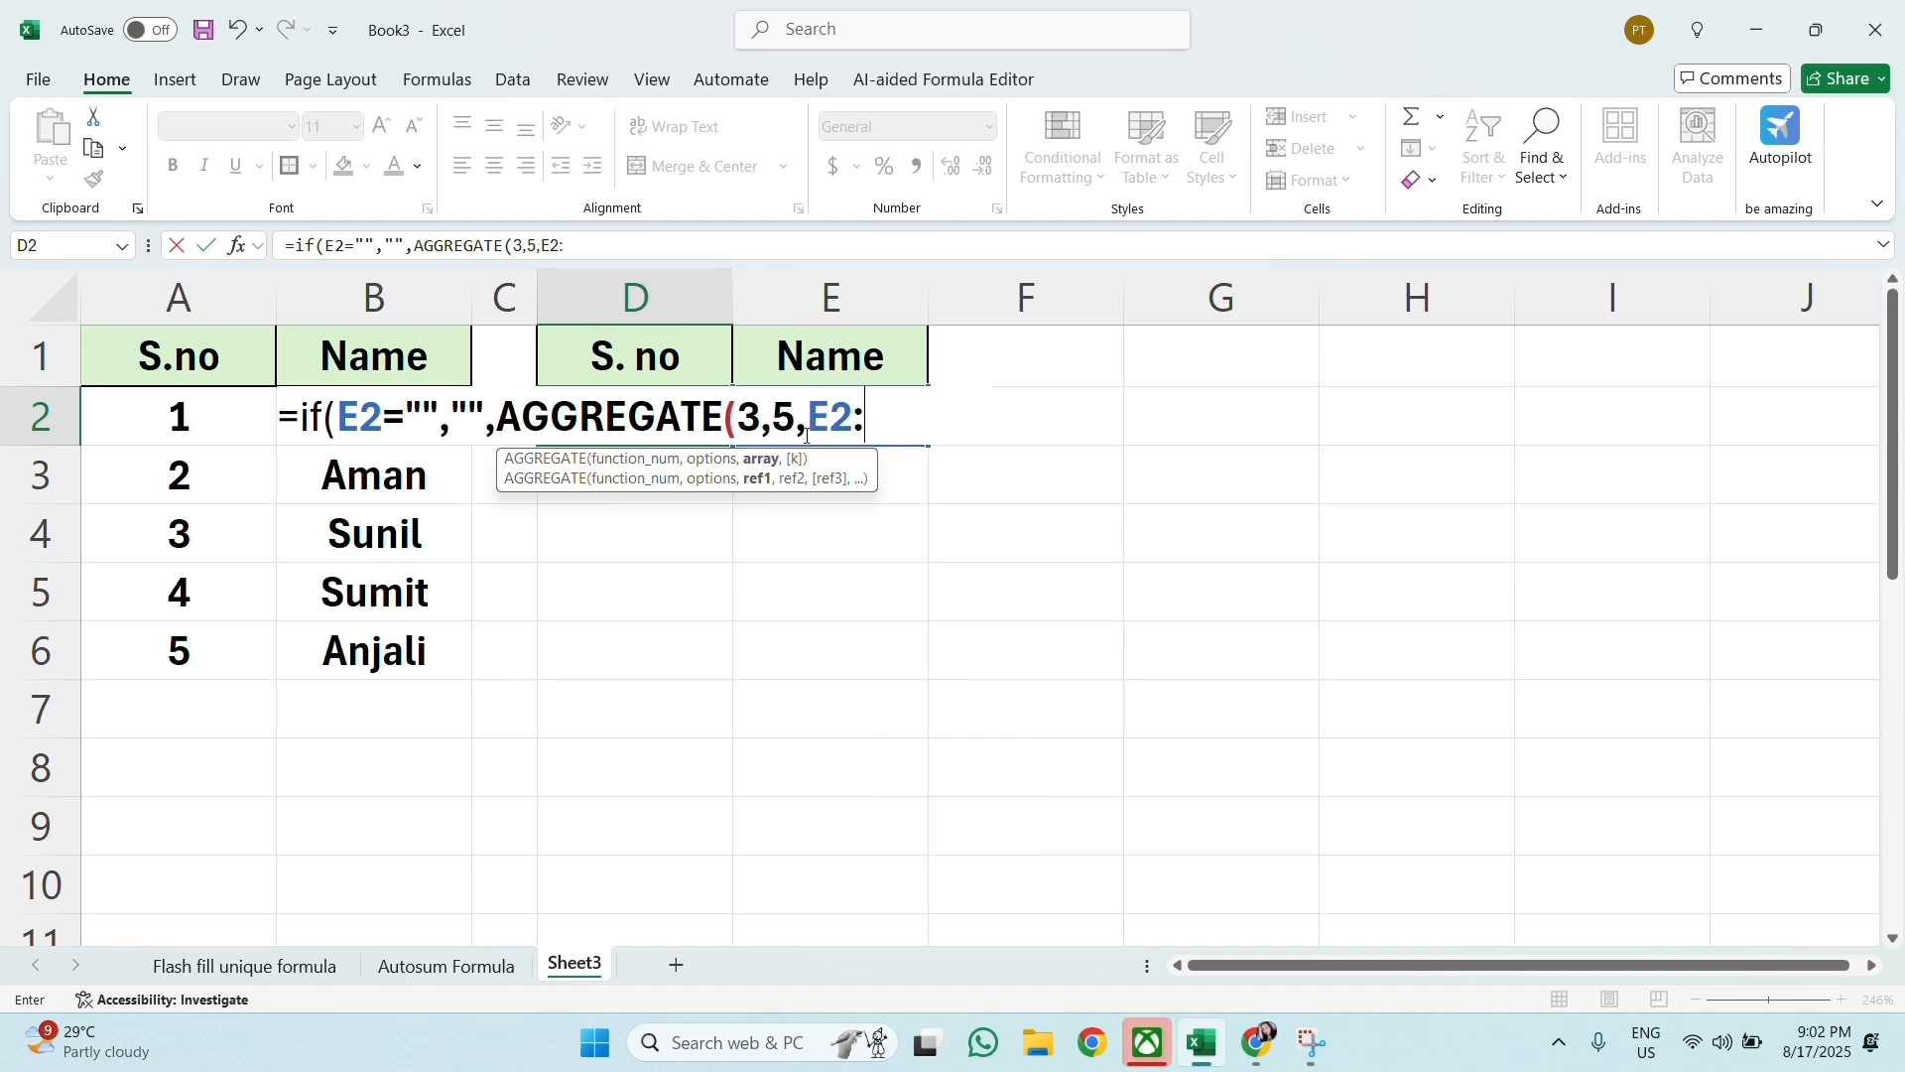
text(E2)
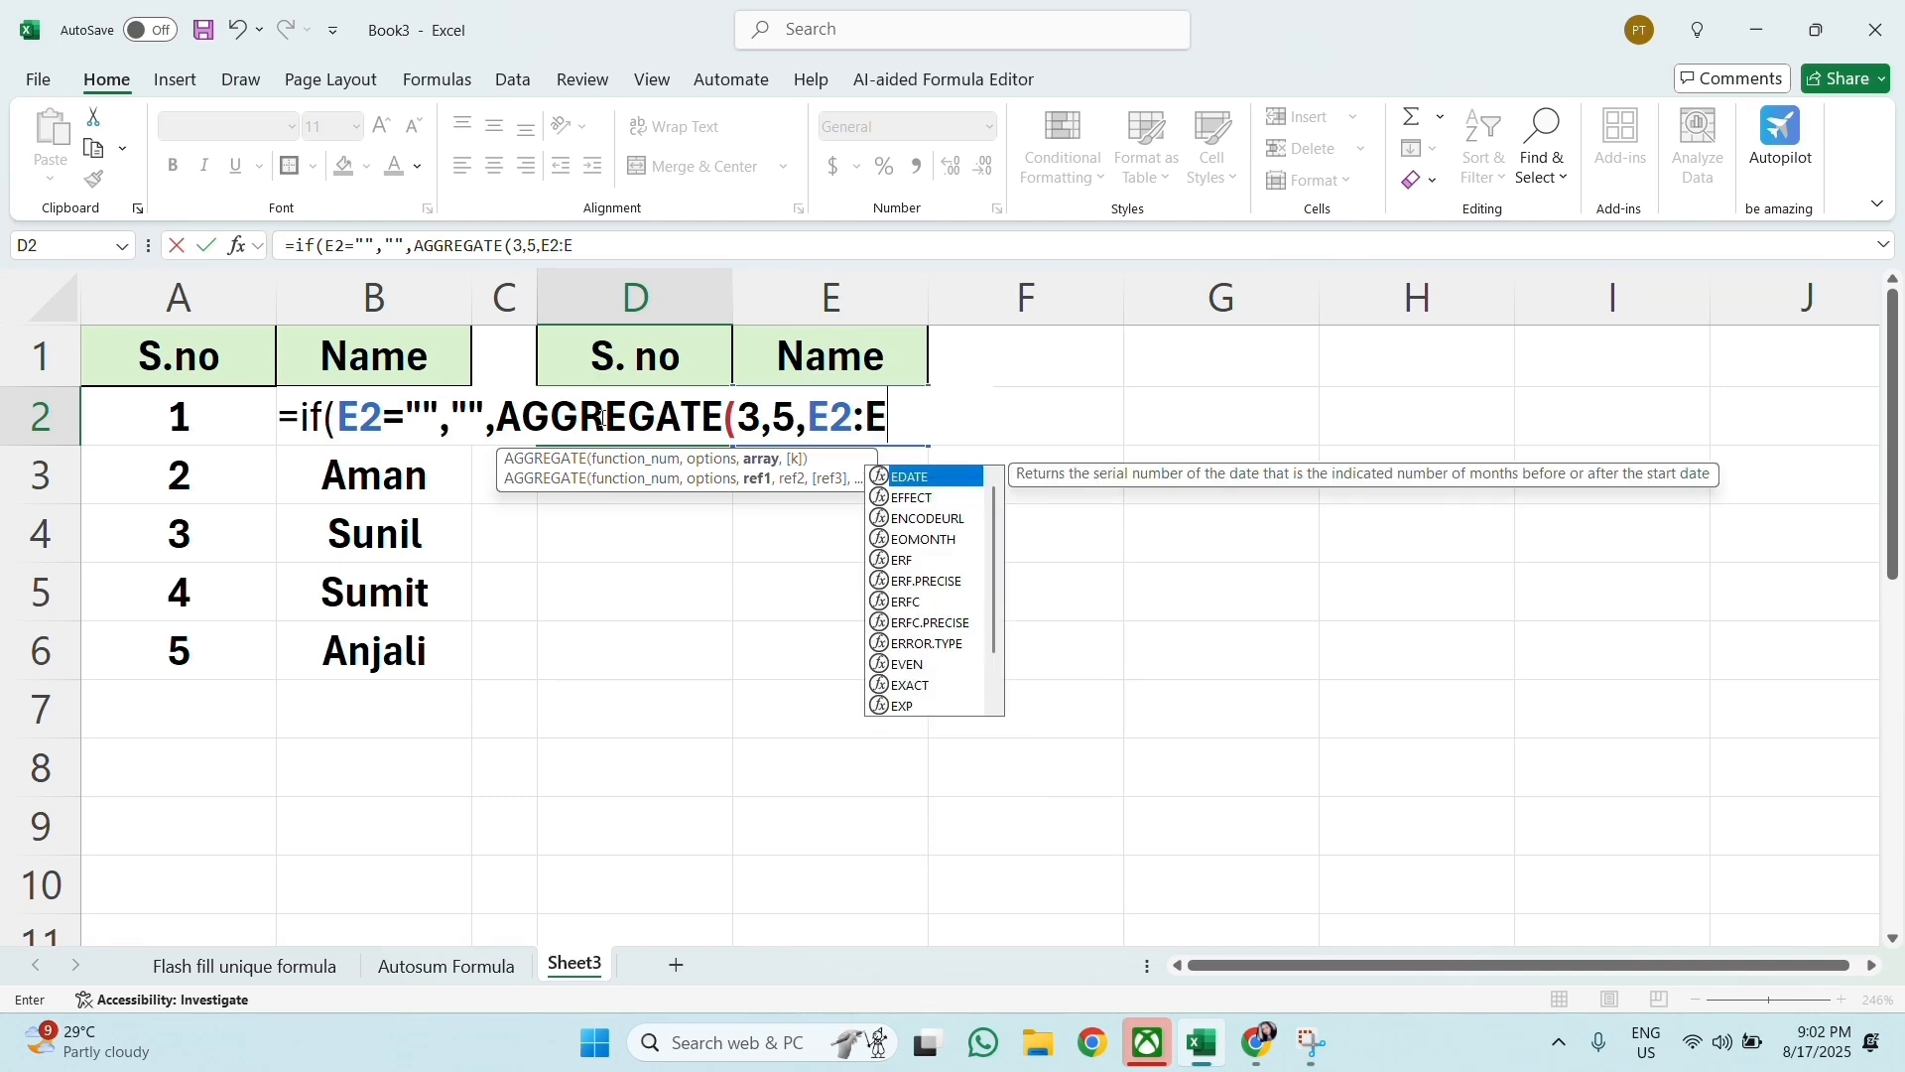
text()))
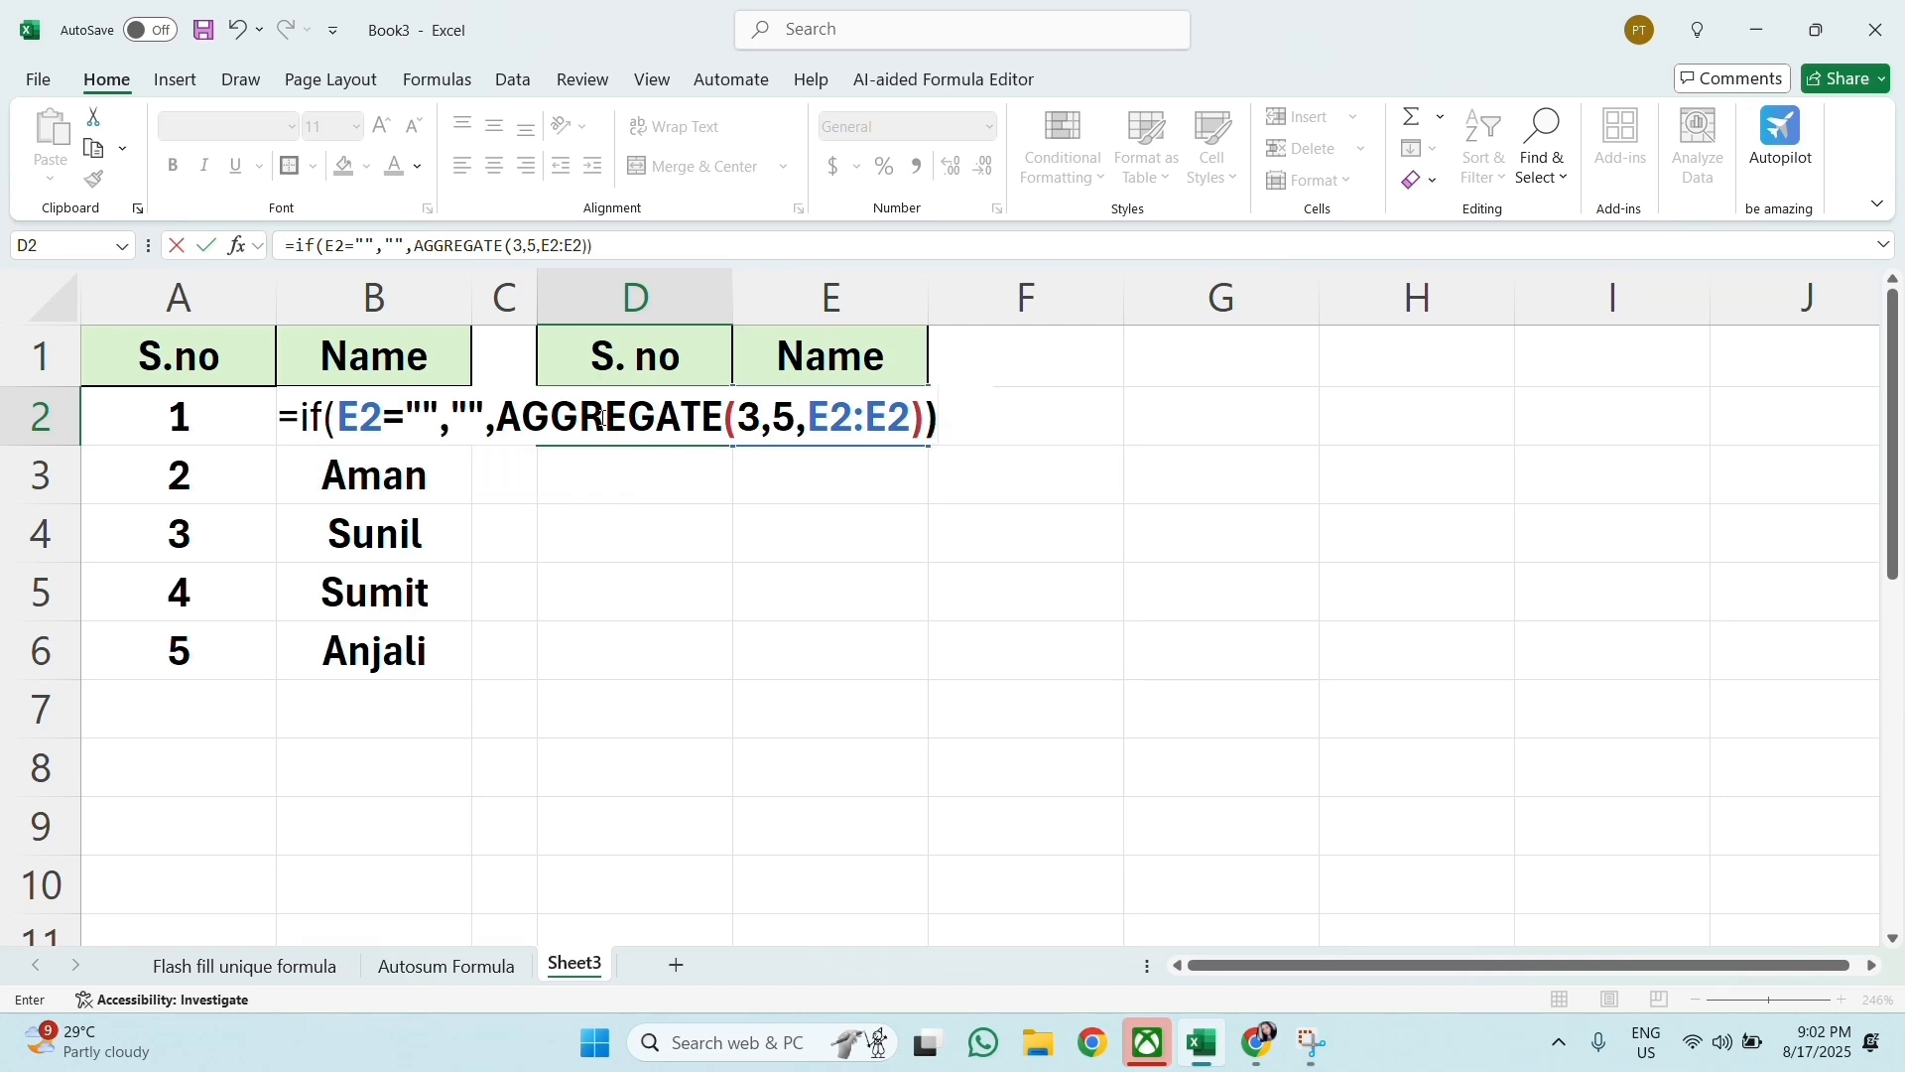
key(Return)
Step: Fill the D2 serial number formula down column D past row 10
click(601, 417)
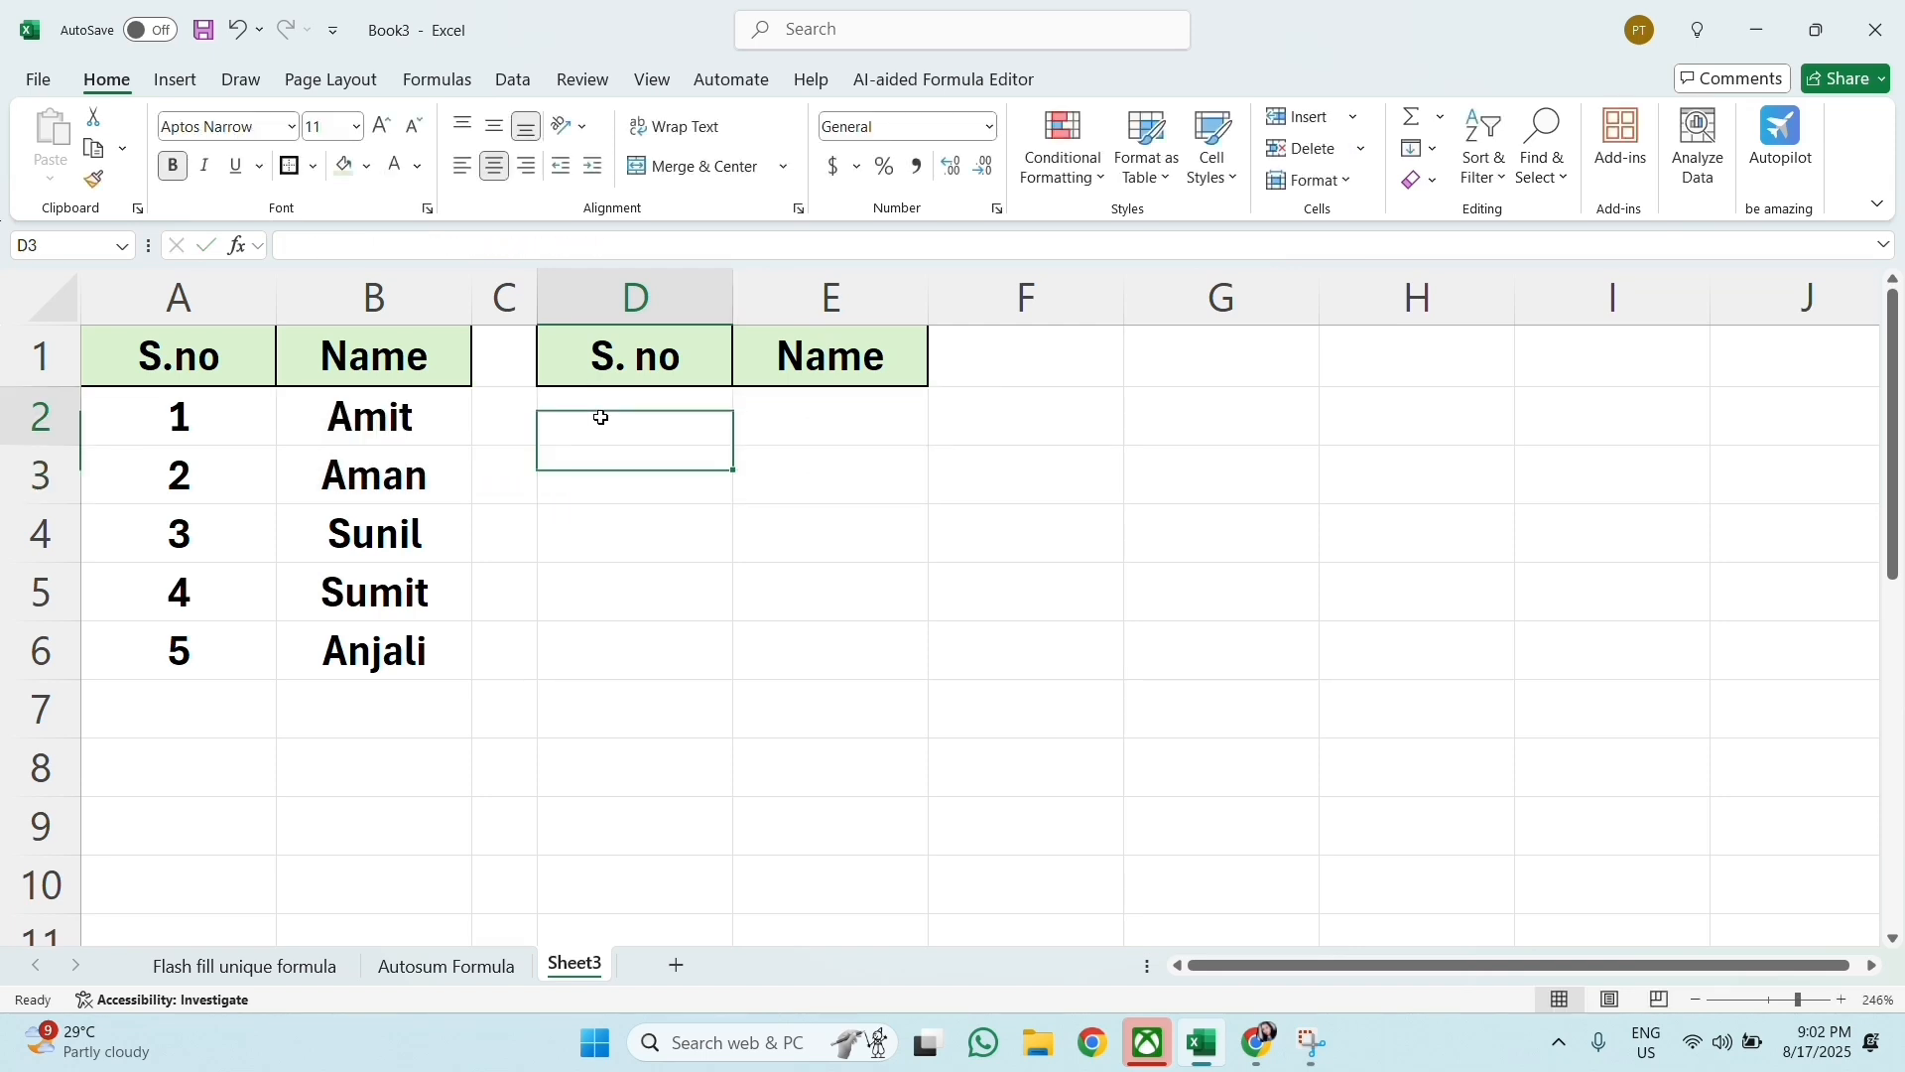
drag(736, 444, 750, 934)
scroll(750, 935, up, 4)
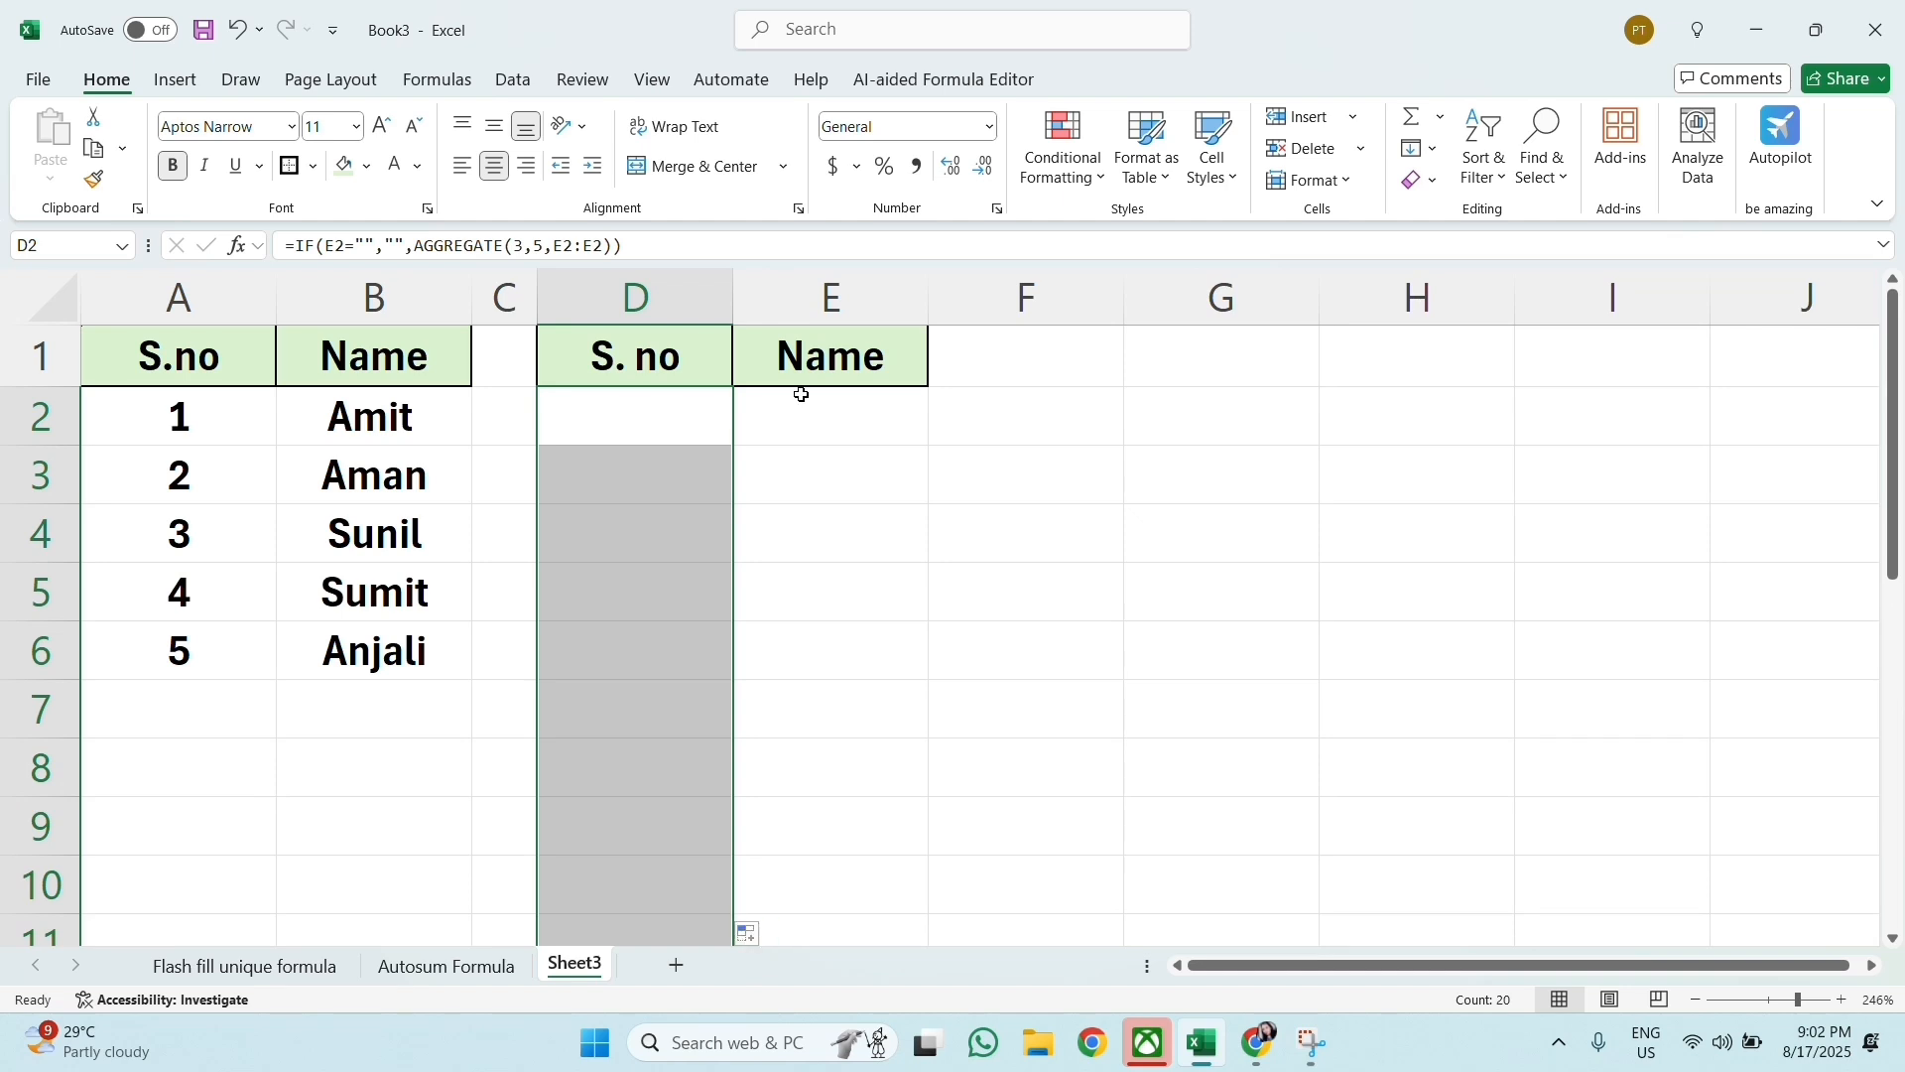
Step: Enter three sample first names in E2:E4 under the second table's Name header
click(817, 412)
text(AAman)
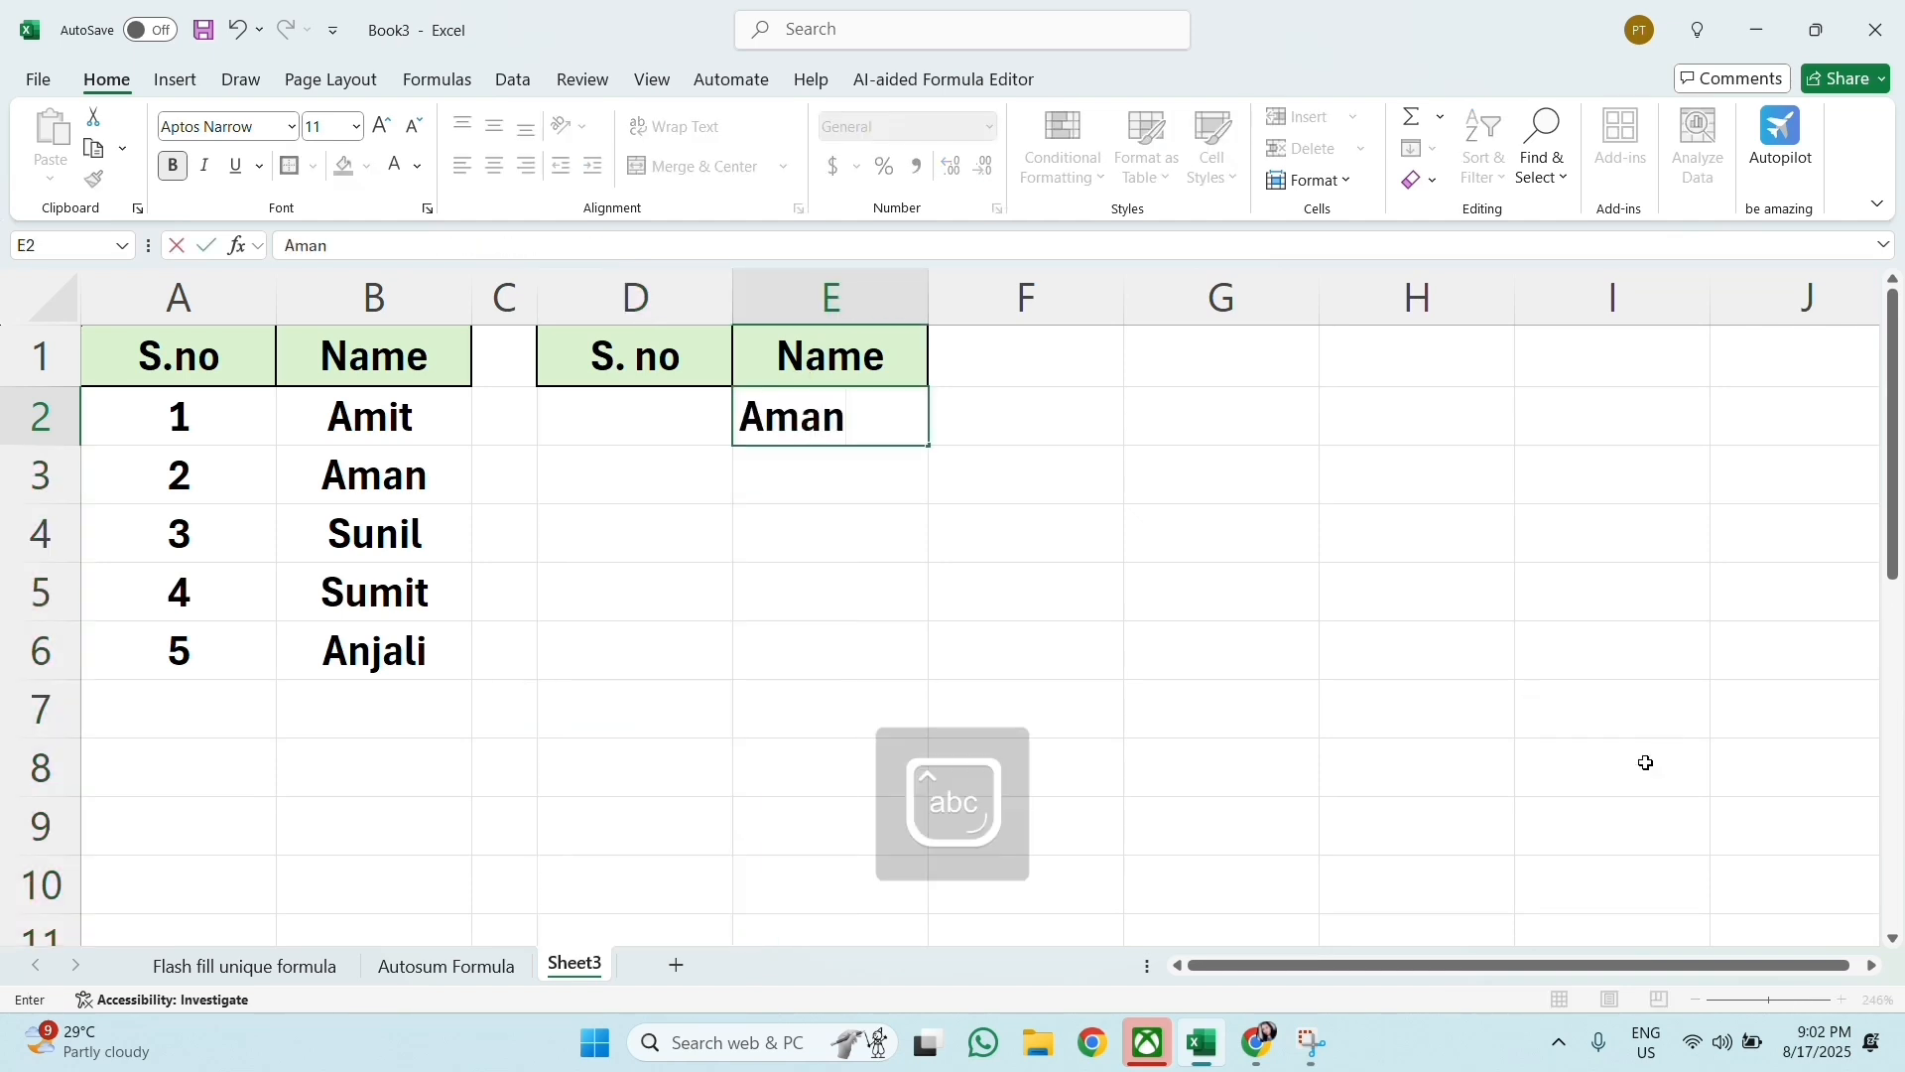
key(Return)
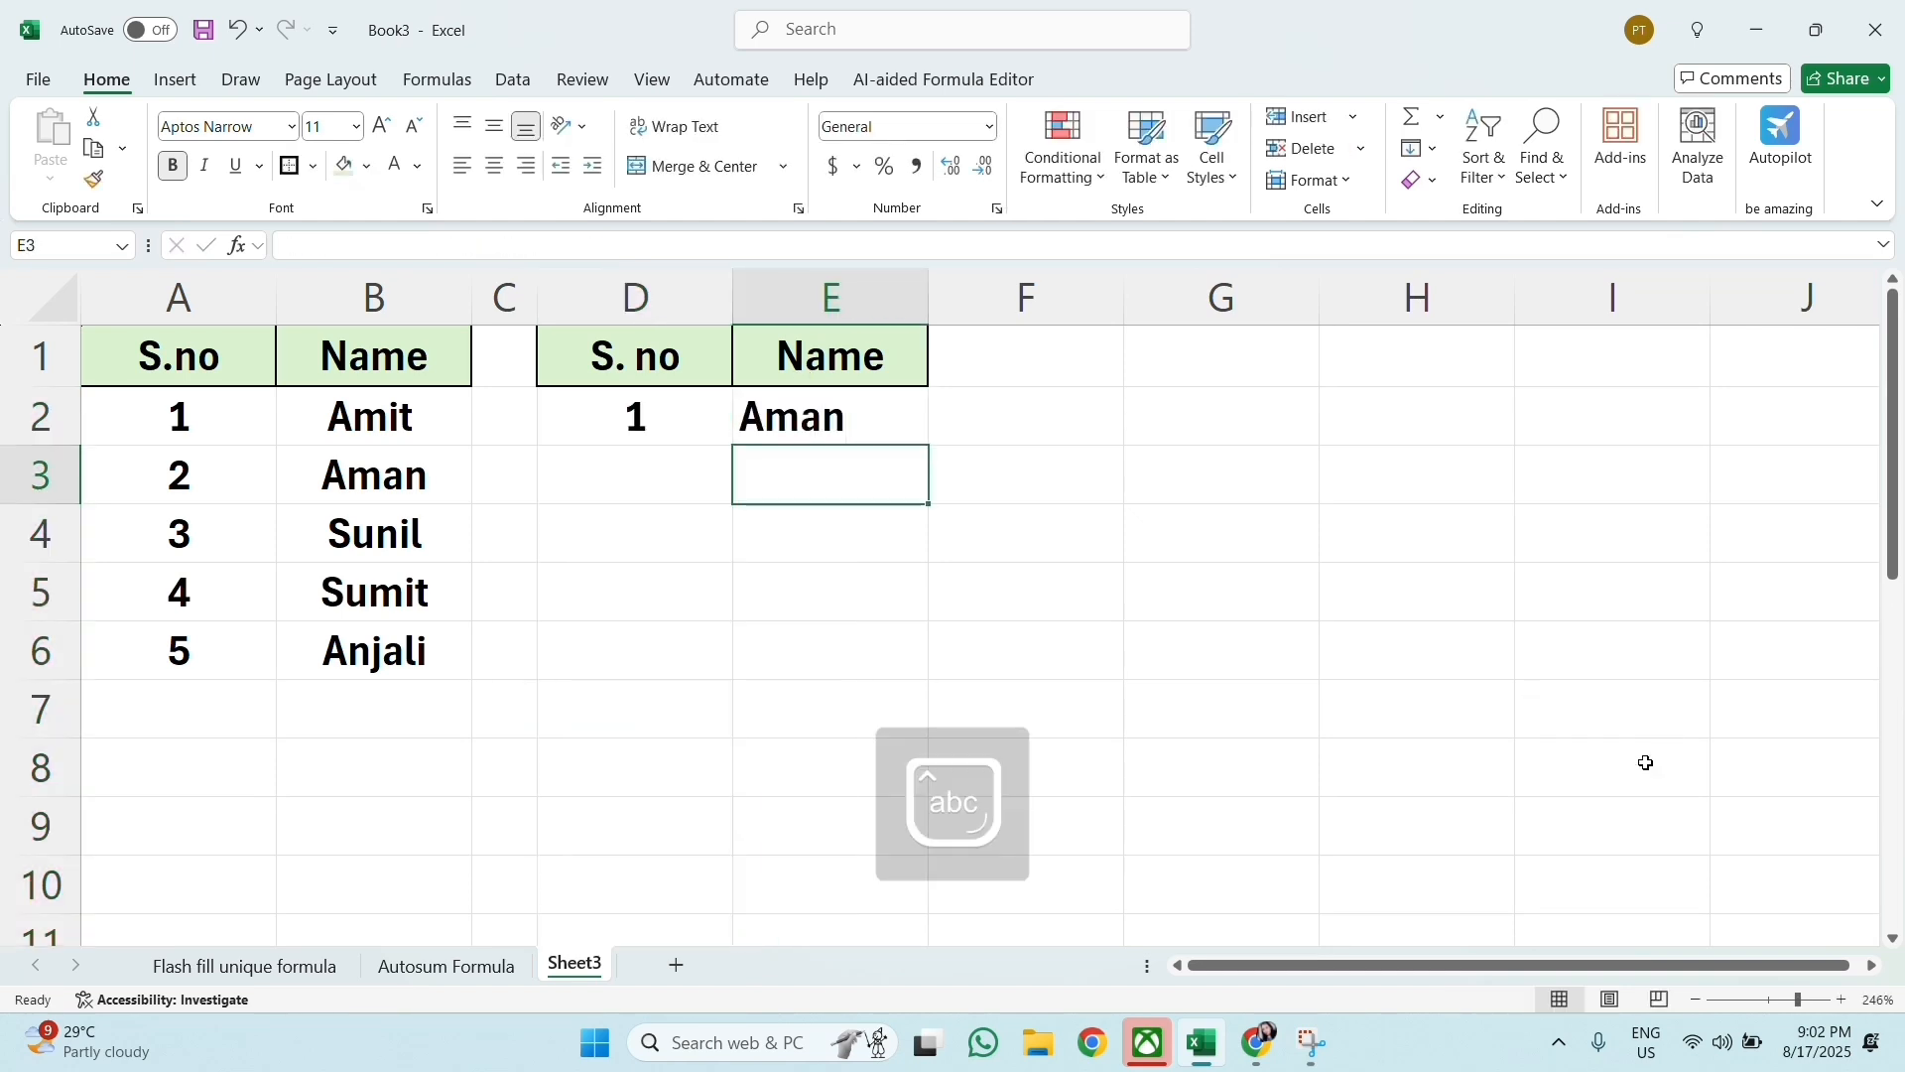
text(Amit)
key(Return)
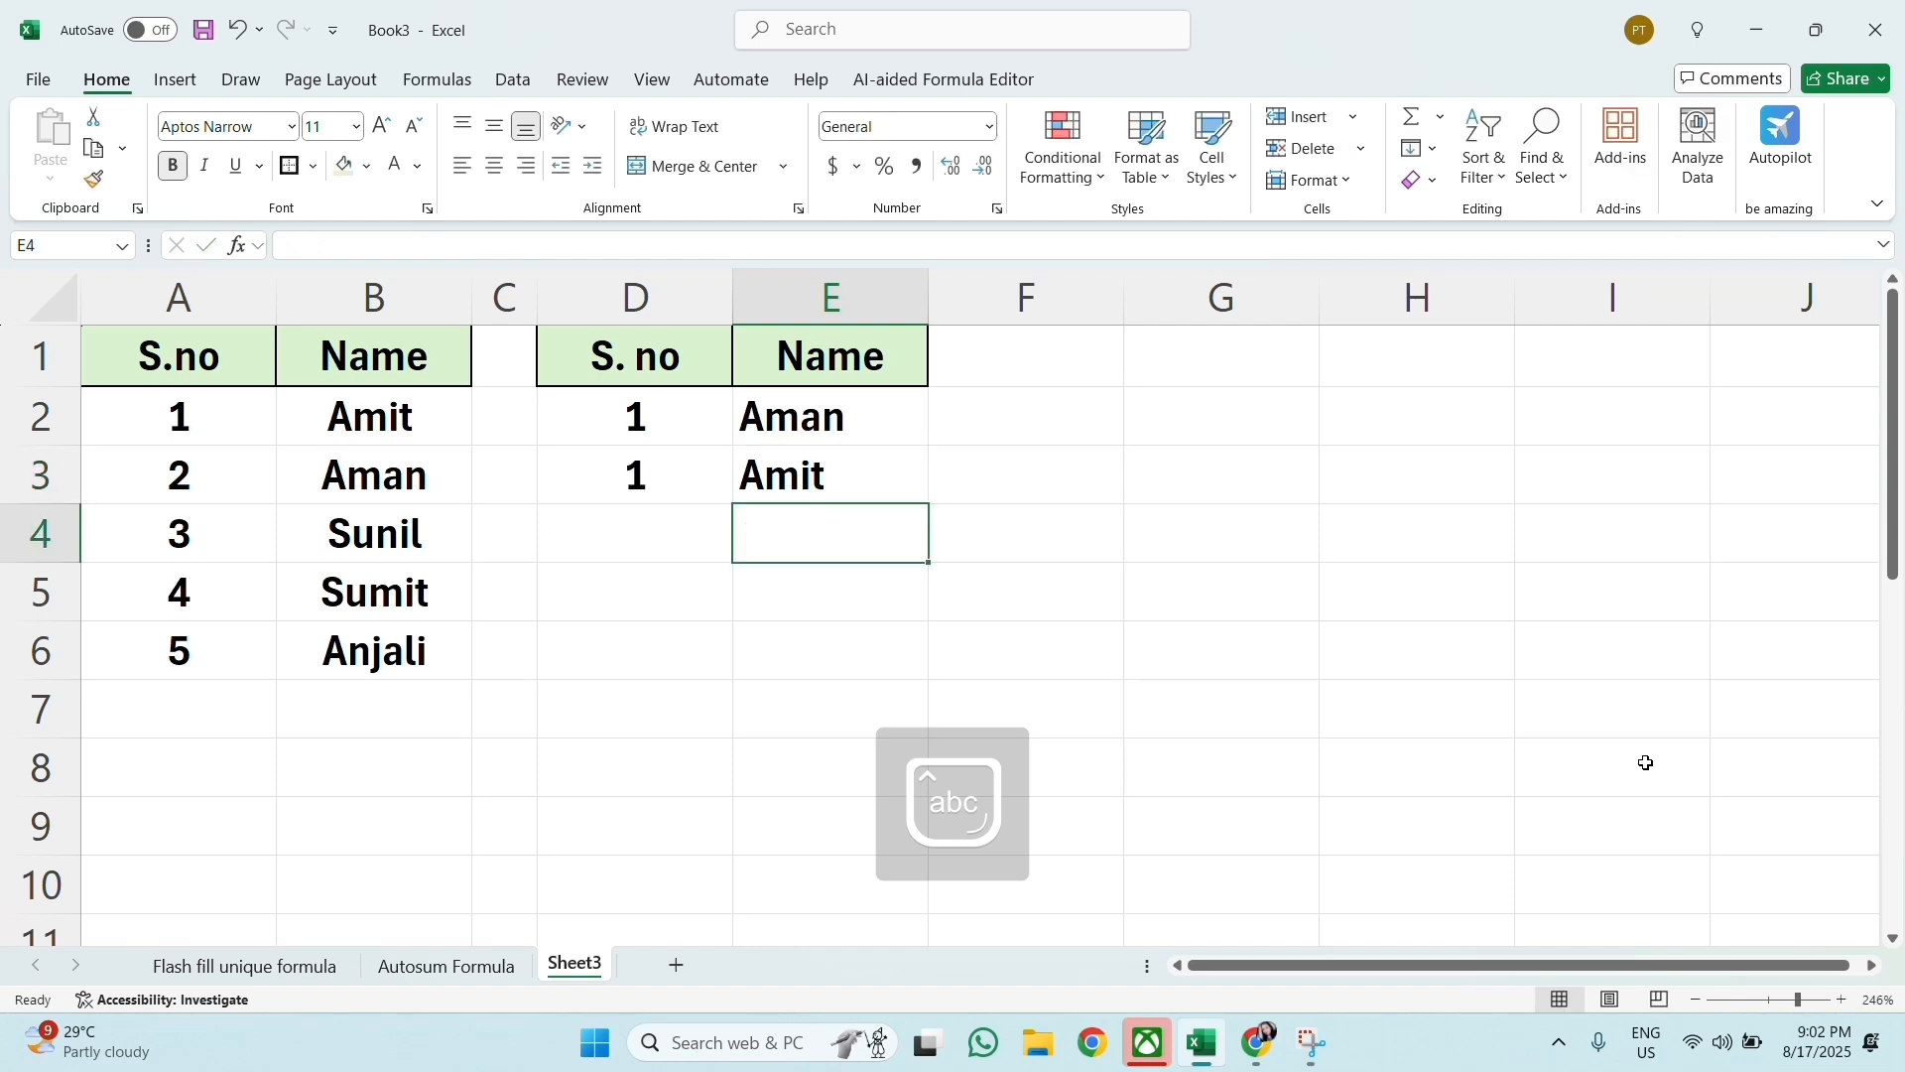
key(Caps_Lock)
text(R)
key(Caps_Lock)
text(ag)
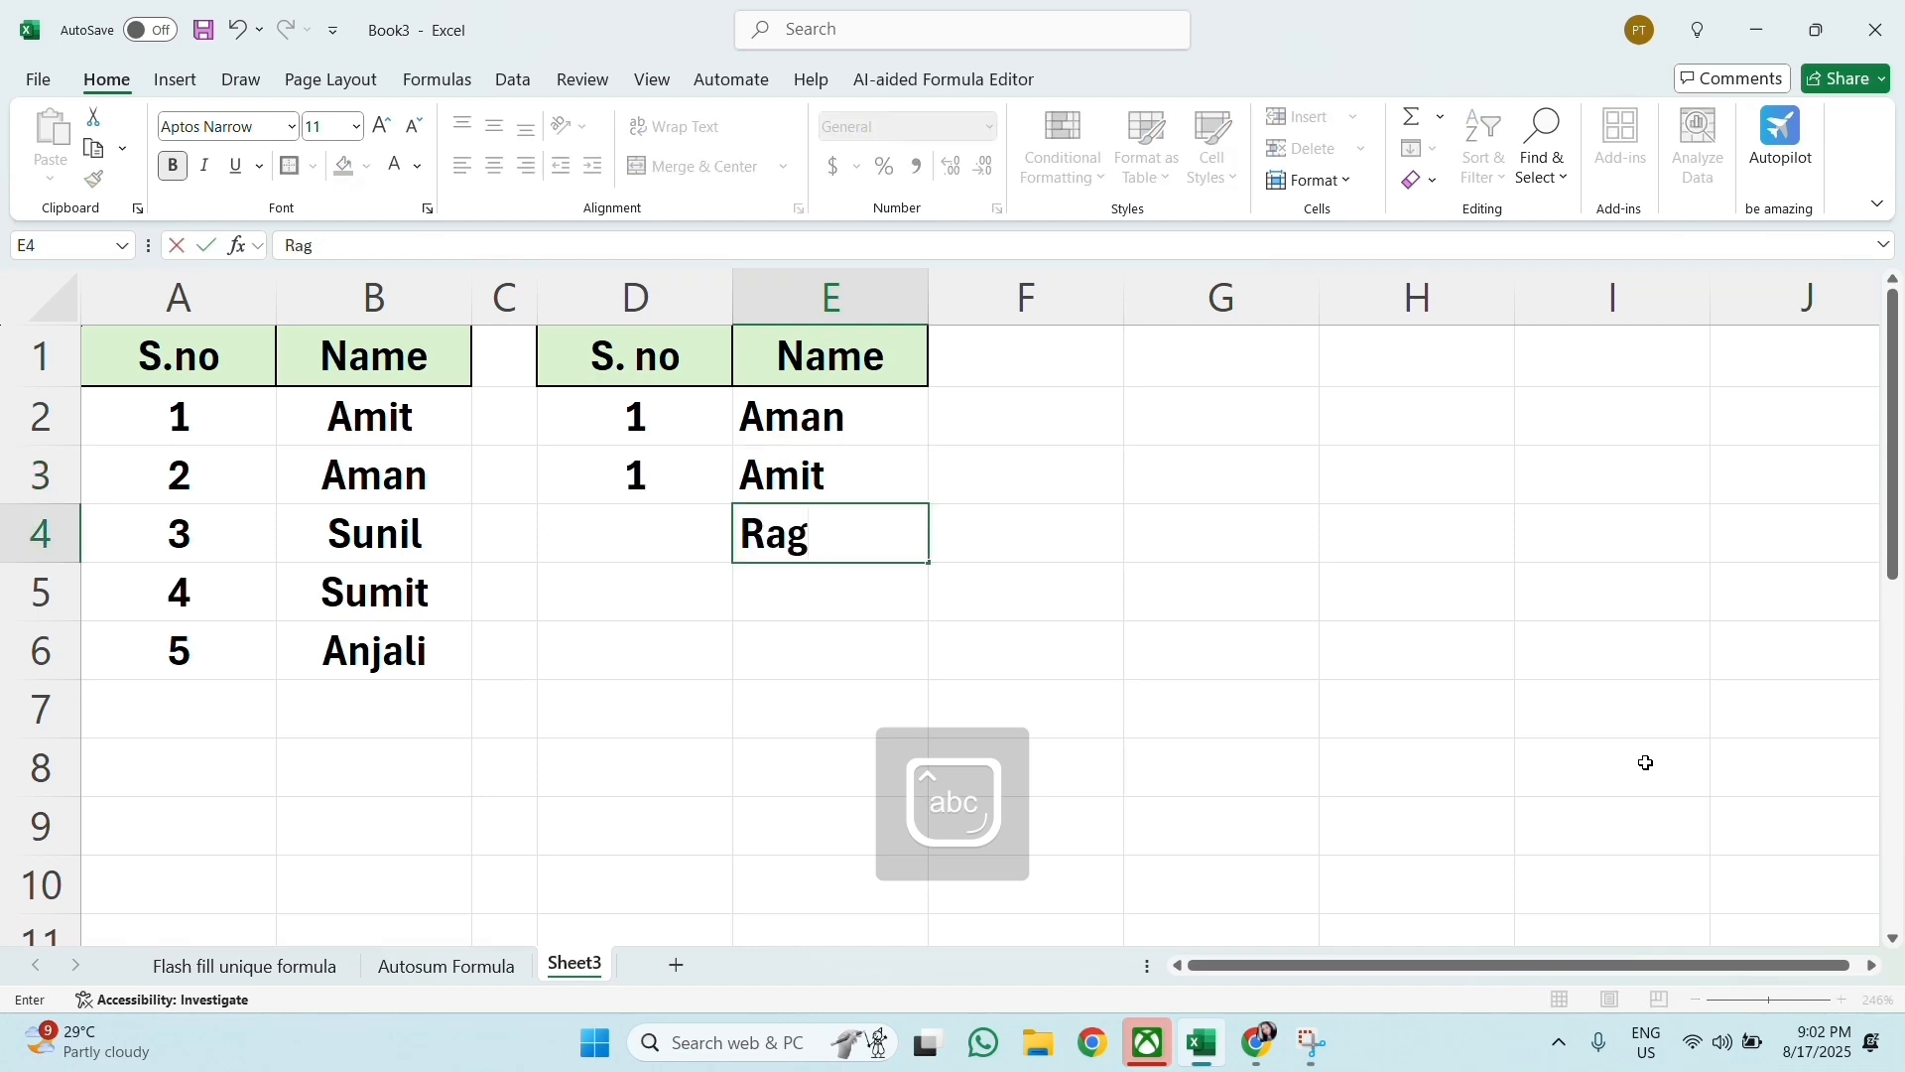
text(ini)
key(Return)
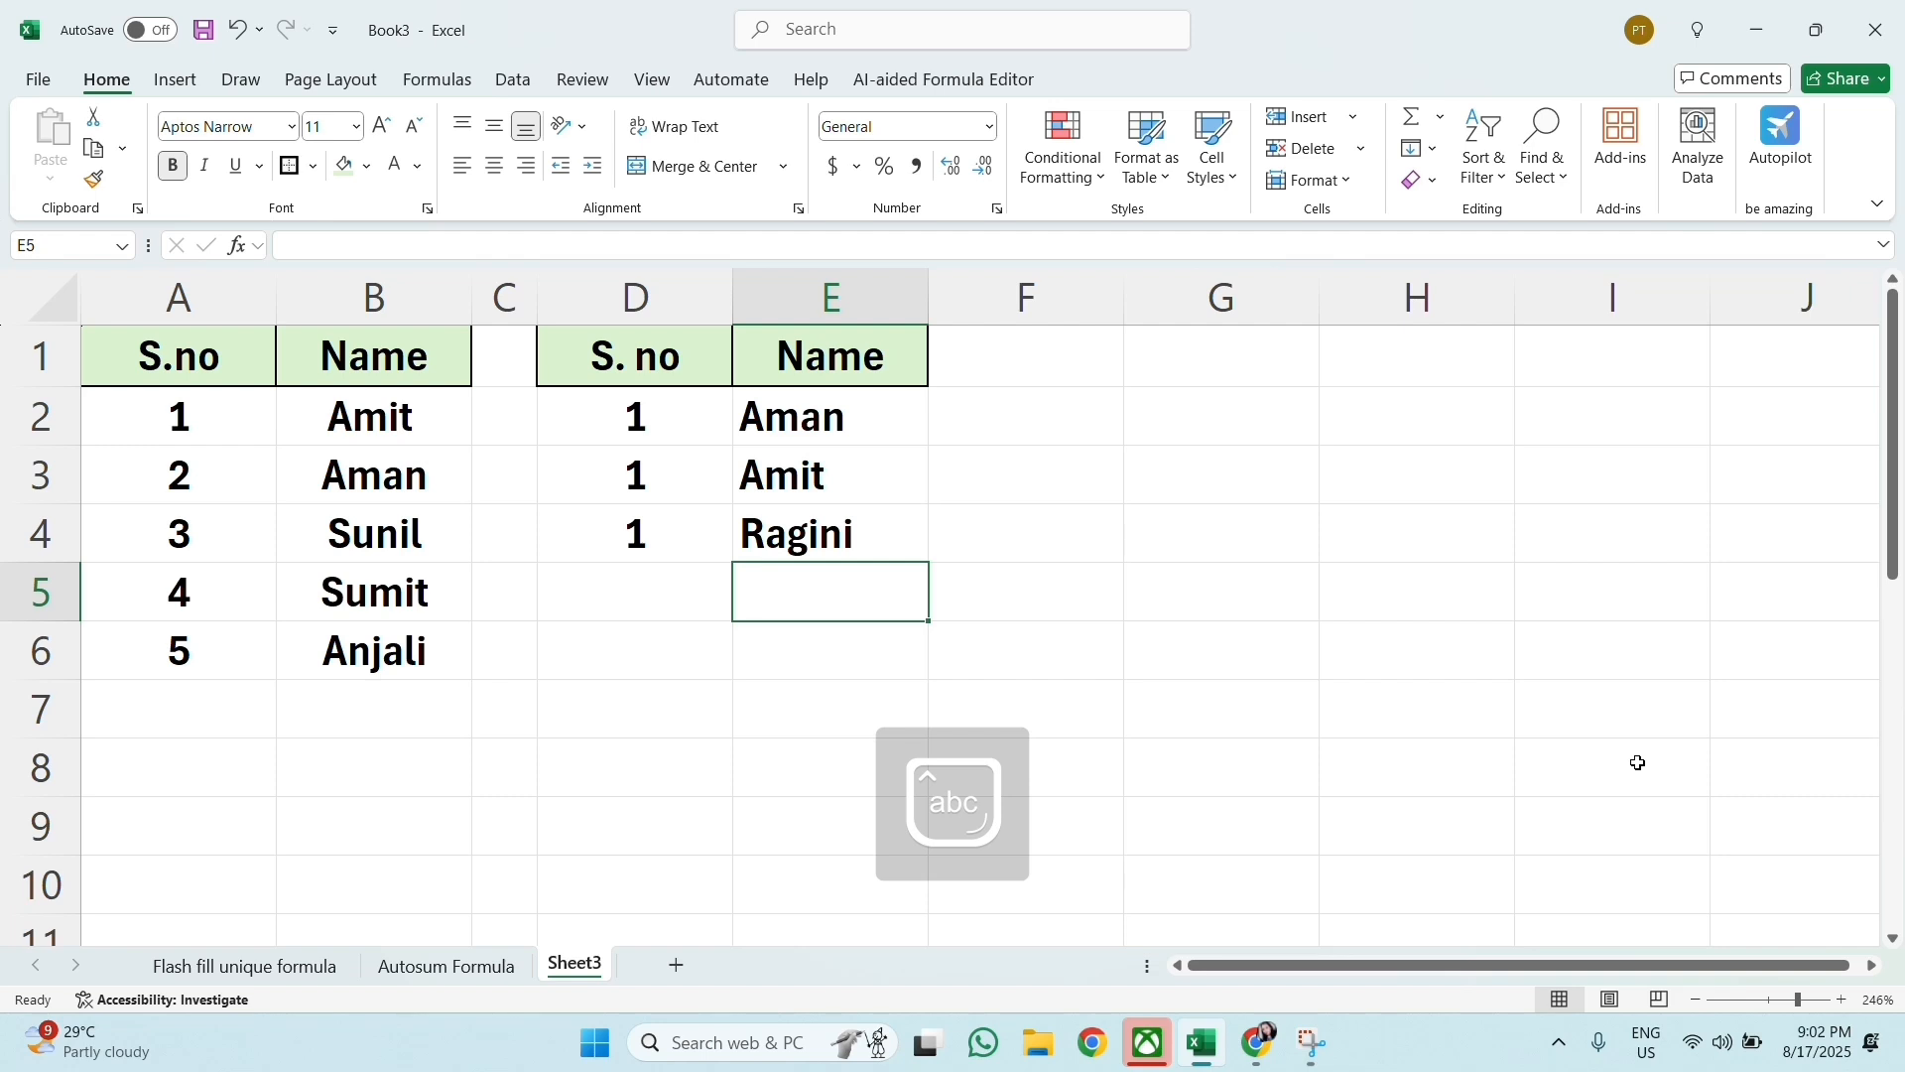
Step: Make the range start absolute in D2's AGGREGATE function so that it reads $E$2:E2
click(672, 430)
double_click(675, 430)
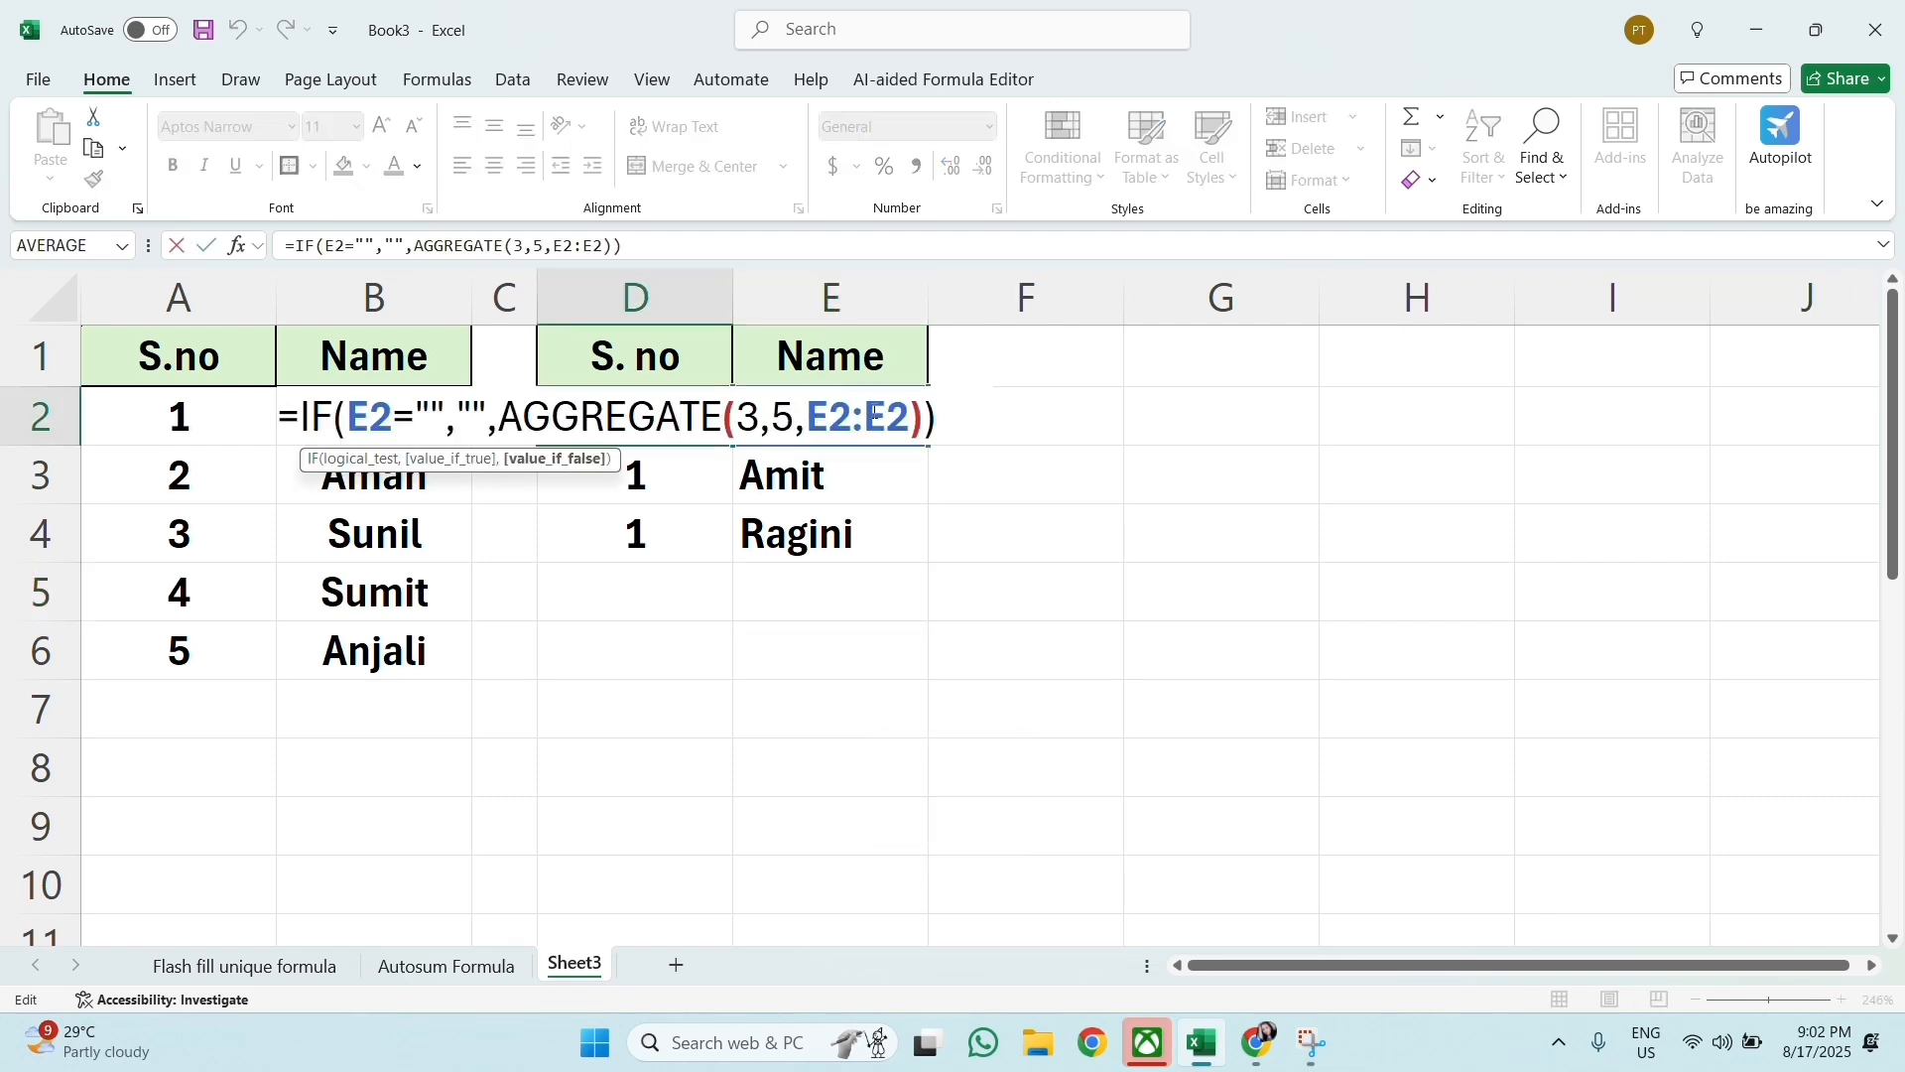
click(832, 415)
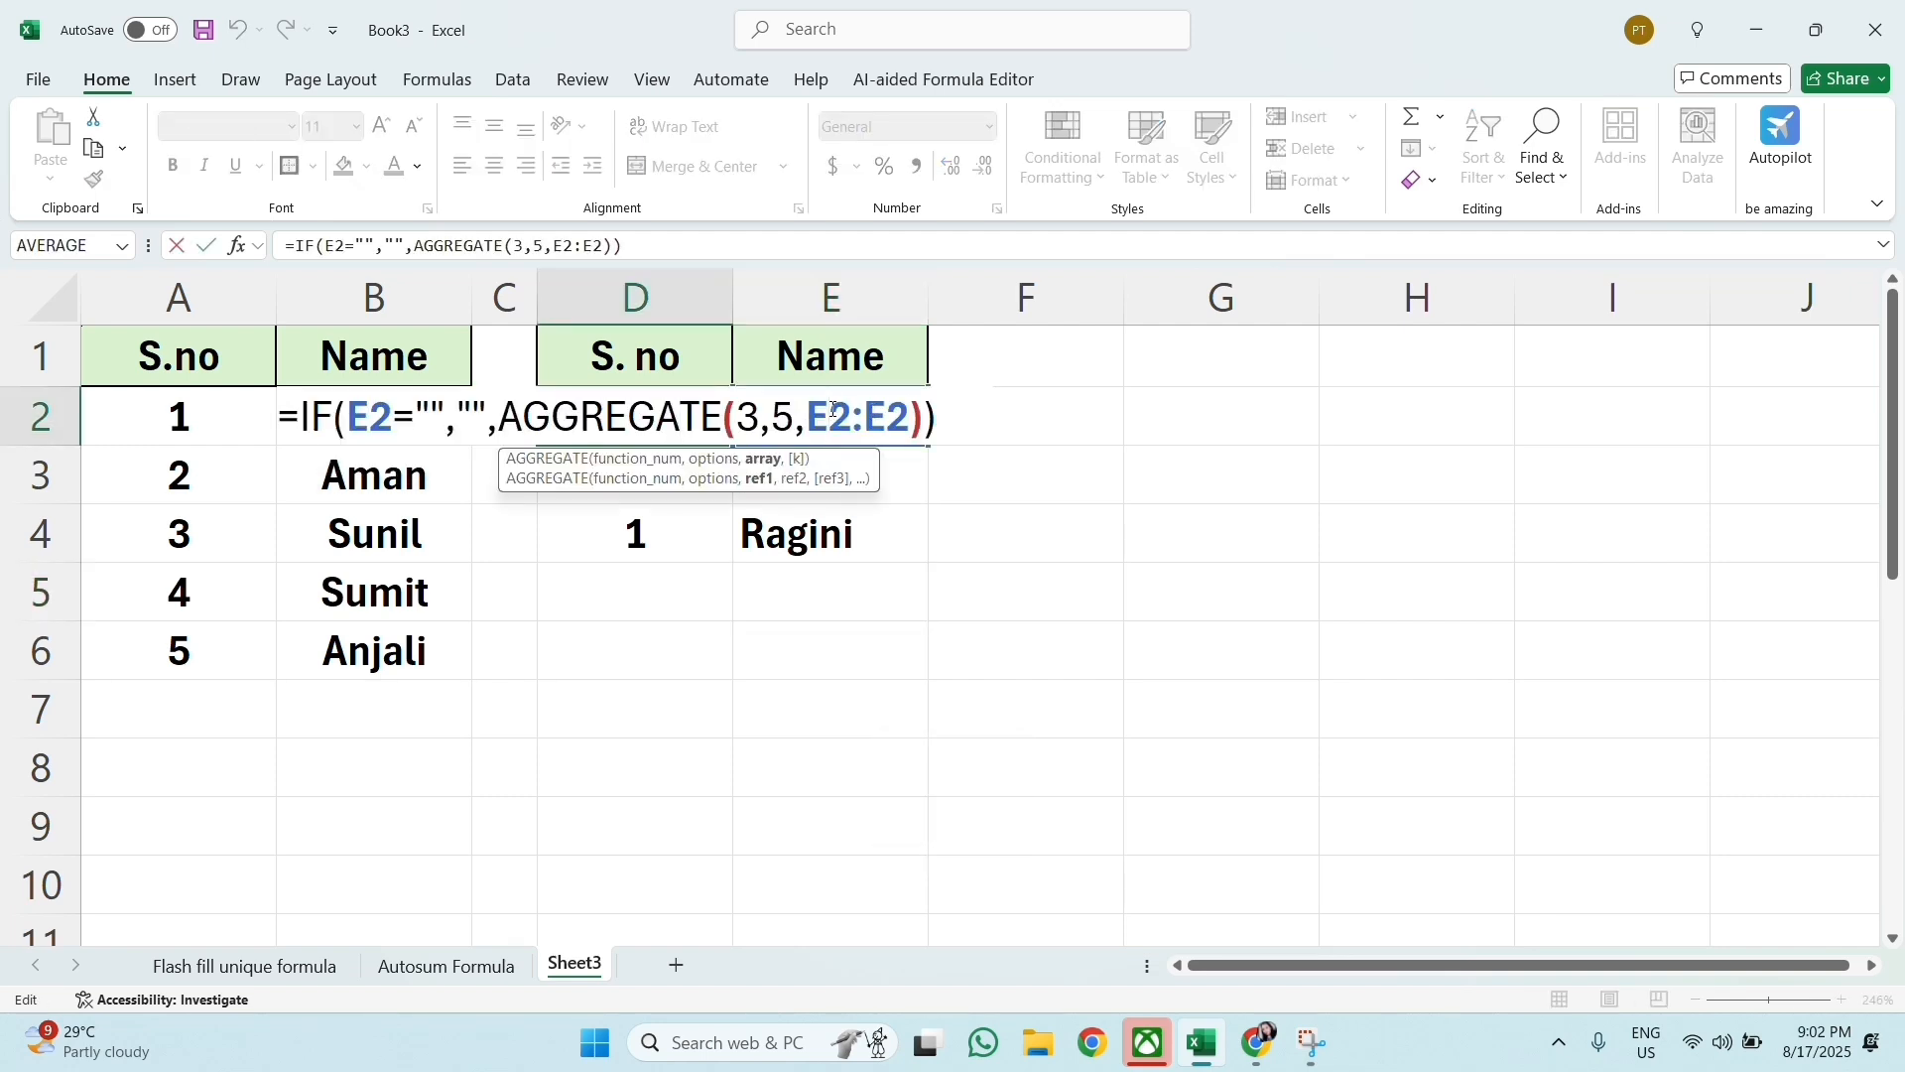
key(F4)
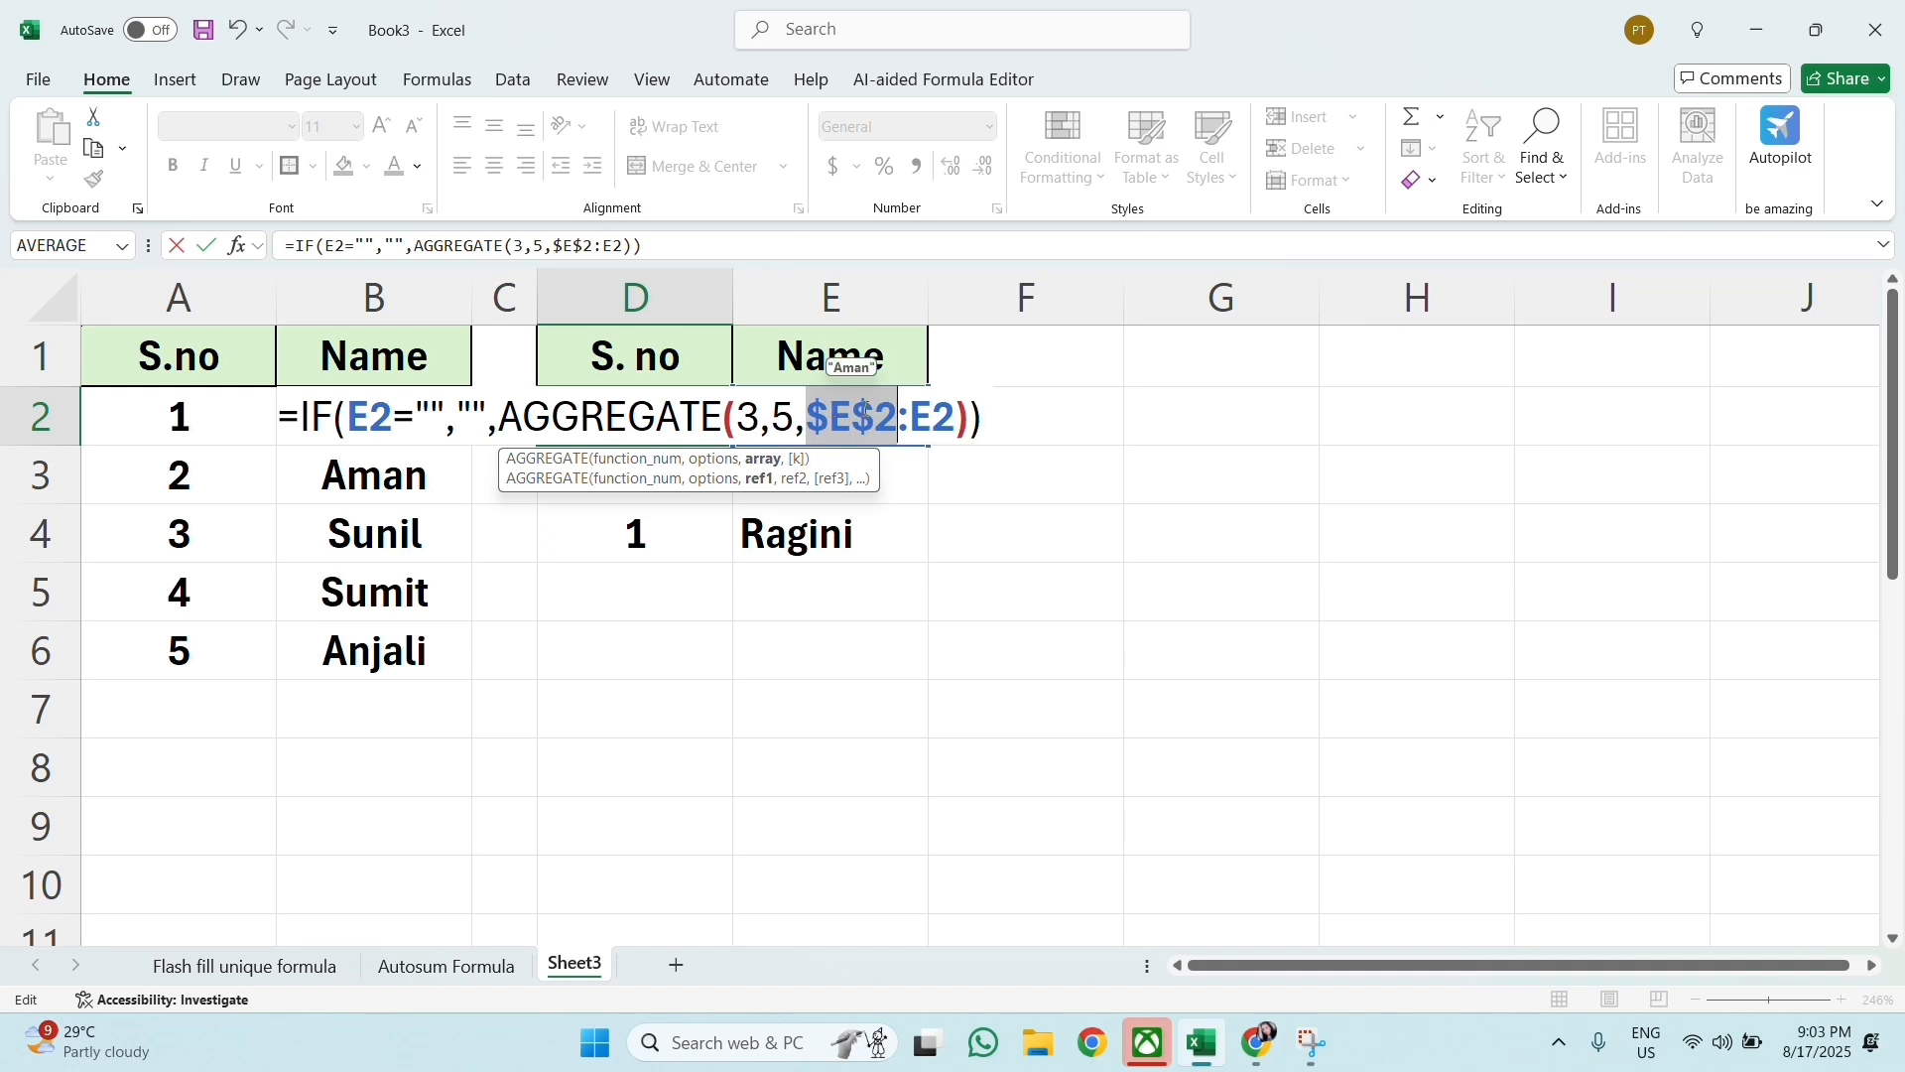
click(995, 426)
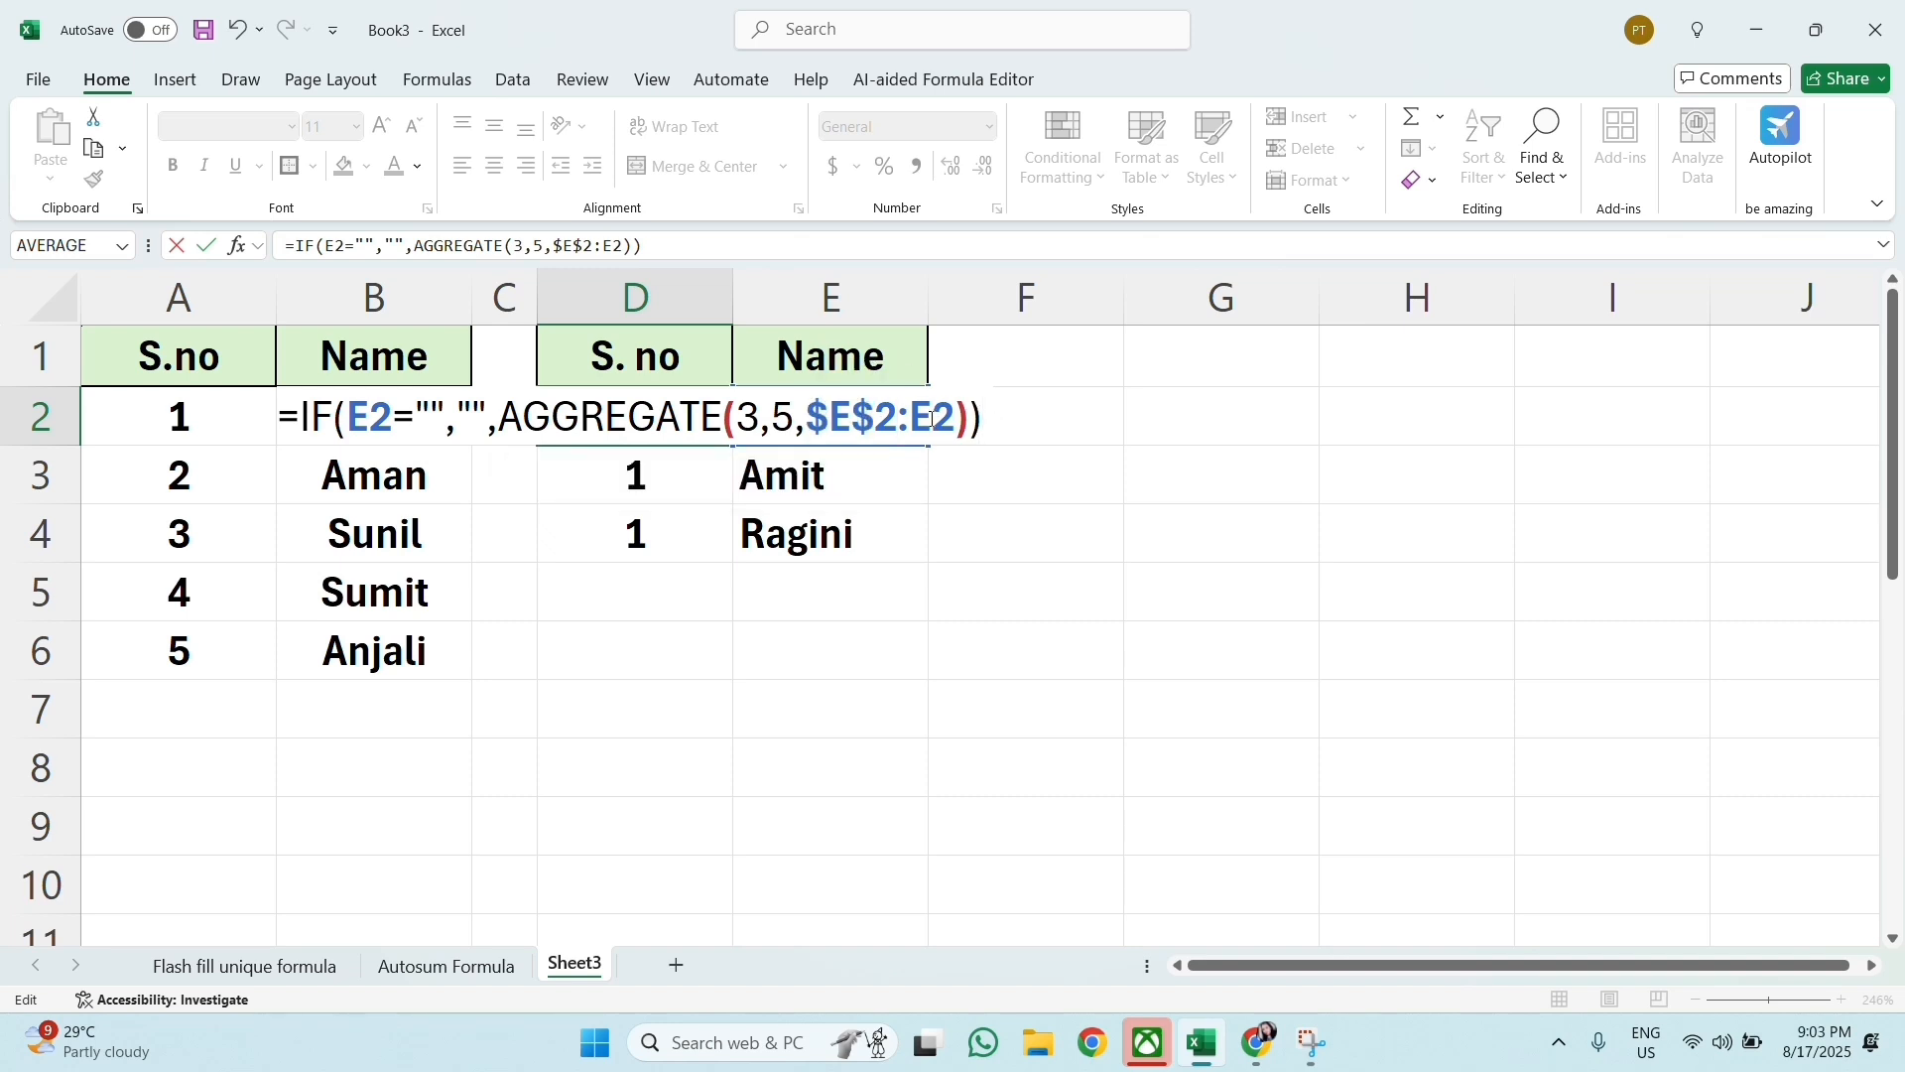
key(Return)
Step: Copy the corrected D2 formula with the $E$2:E2 range down column D again
click(659, 418)
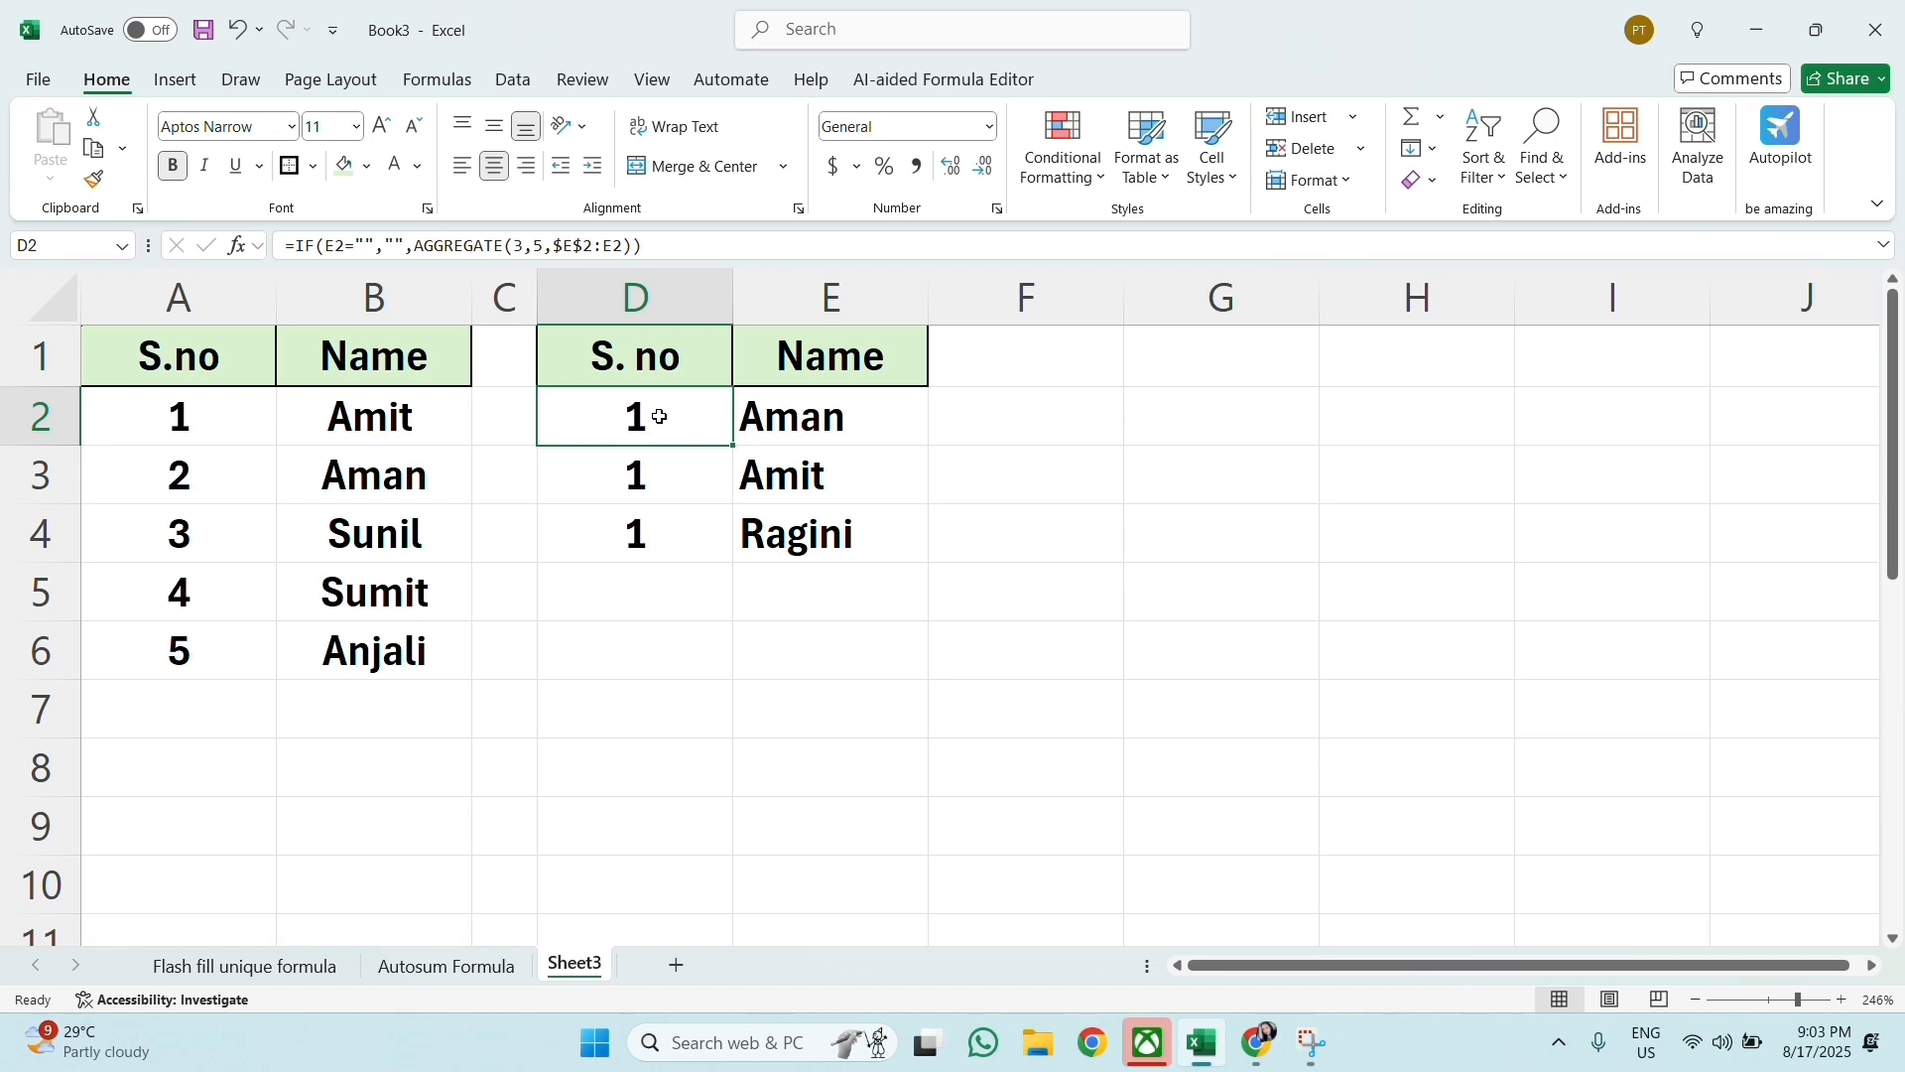
drag(734, 446, 744, 923)
scroll(731, 926, up, 3)
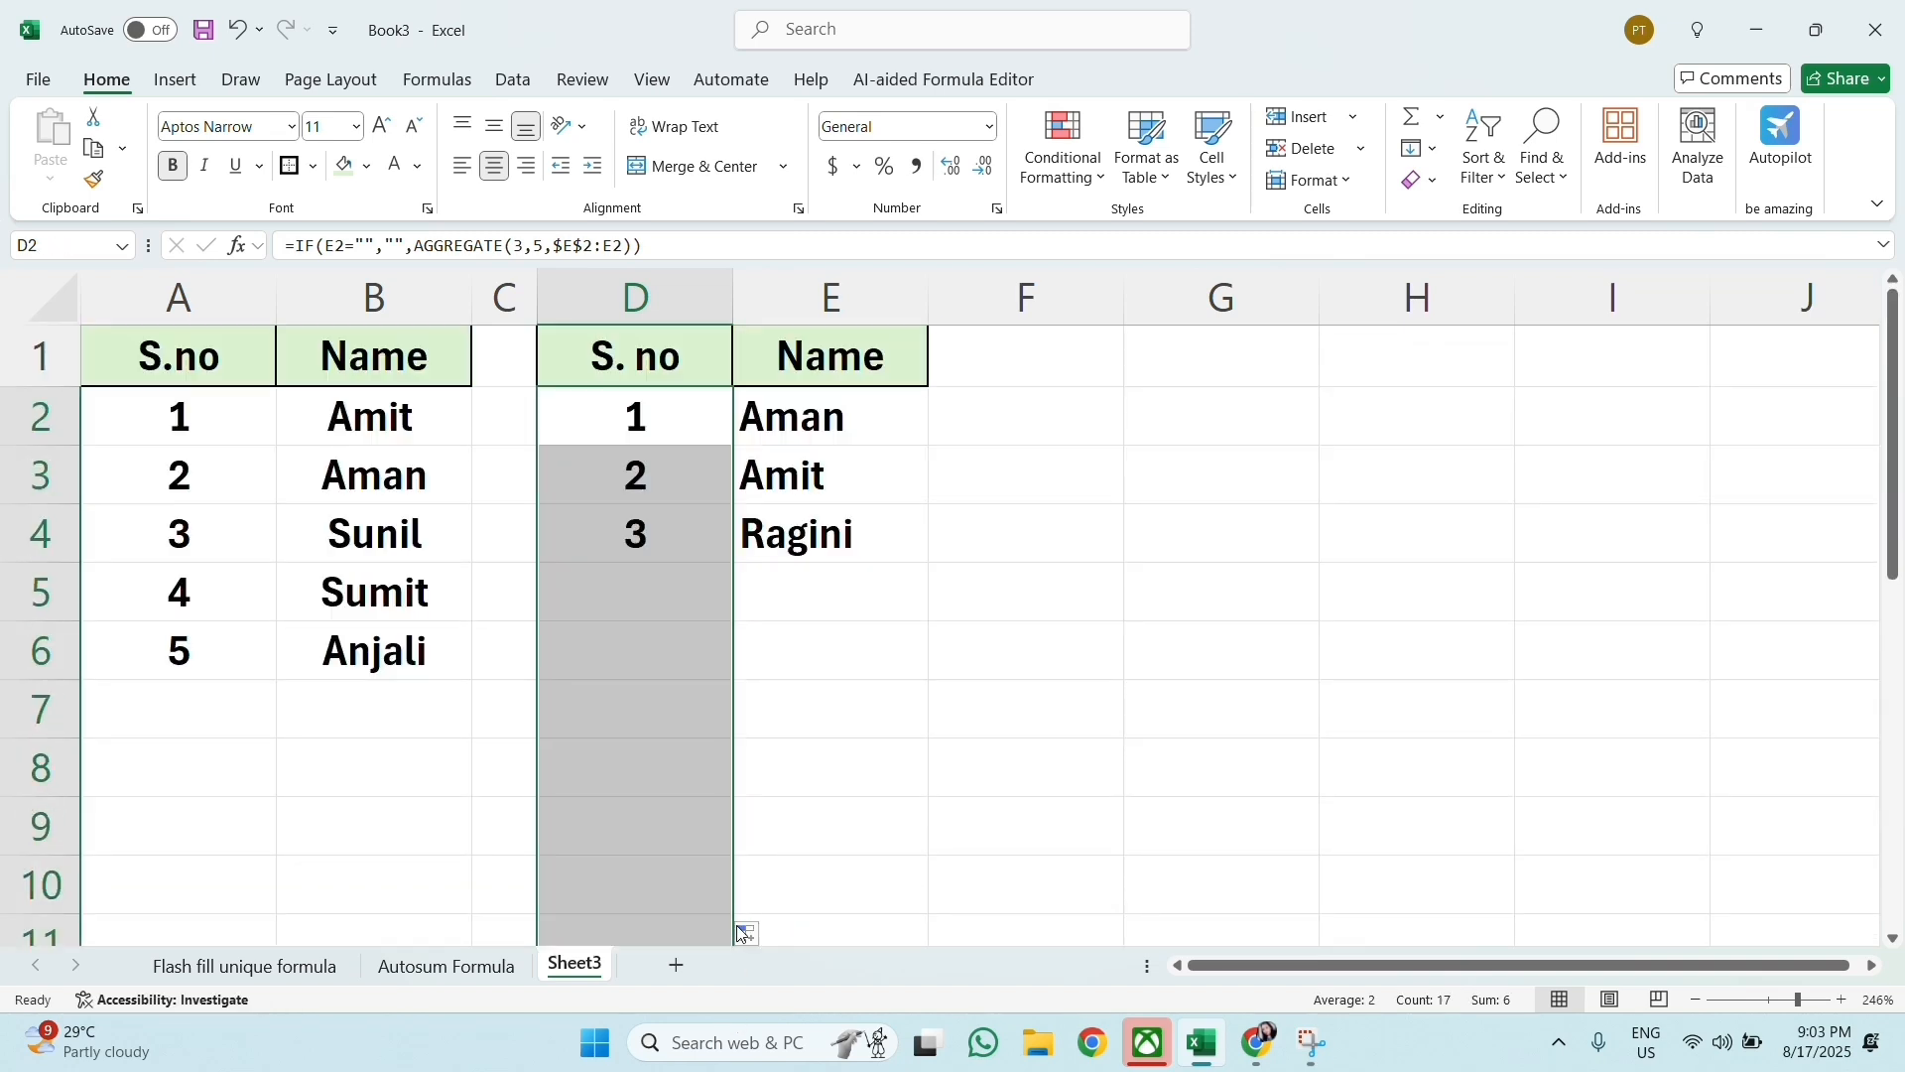
Step: Add two more sample first names in E5 and E6 to test the automatic numbering
click(905, 639)
click(836, 583)
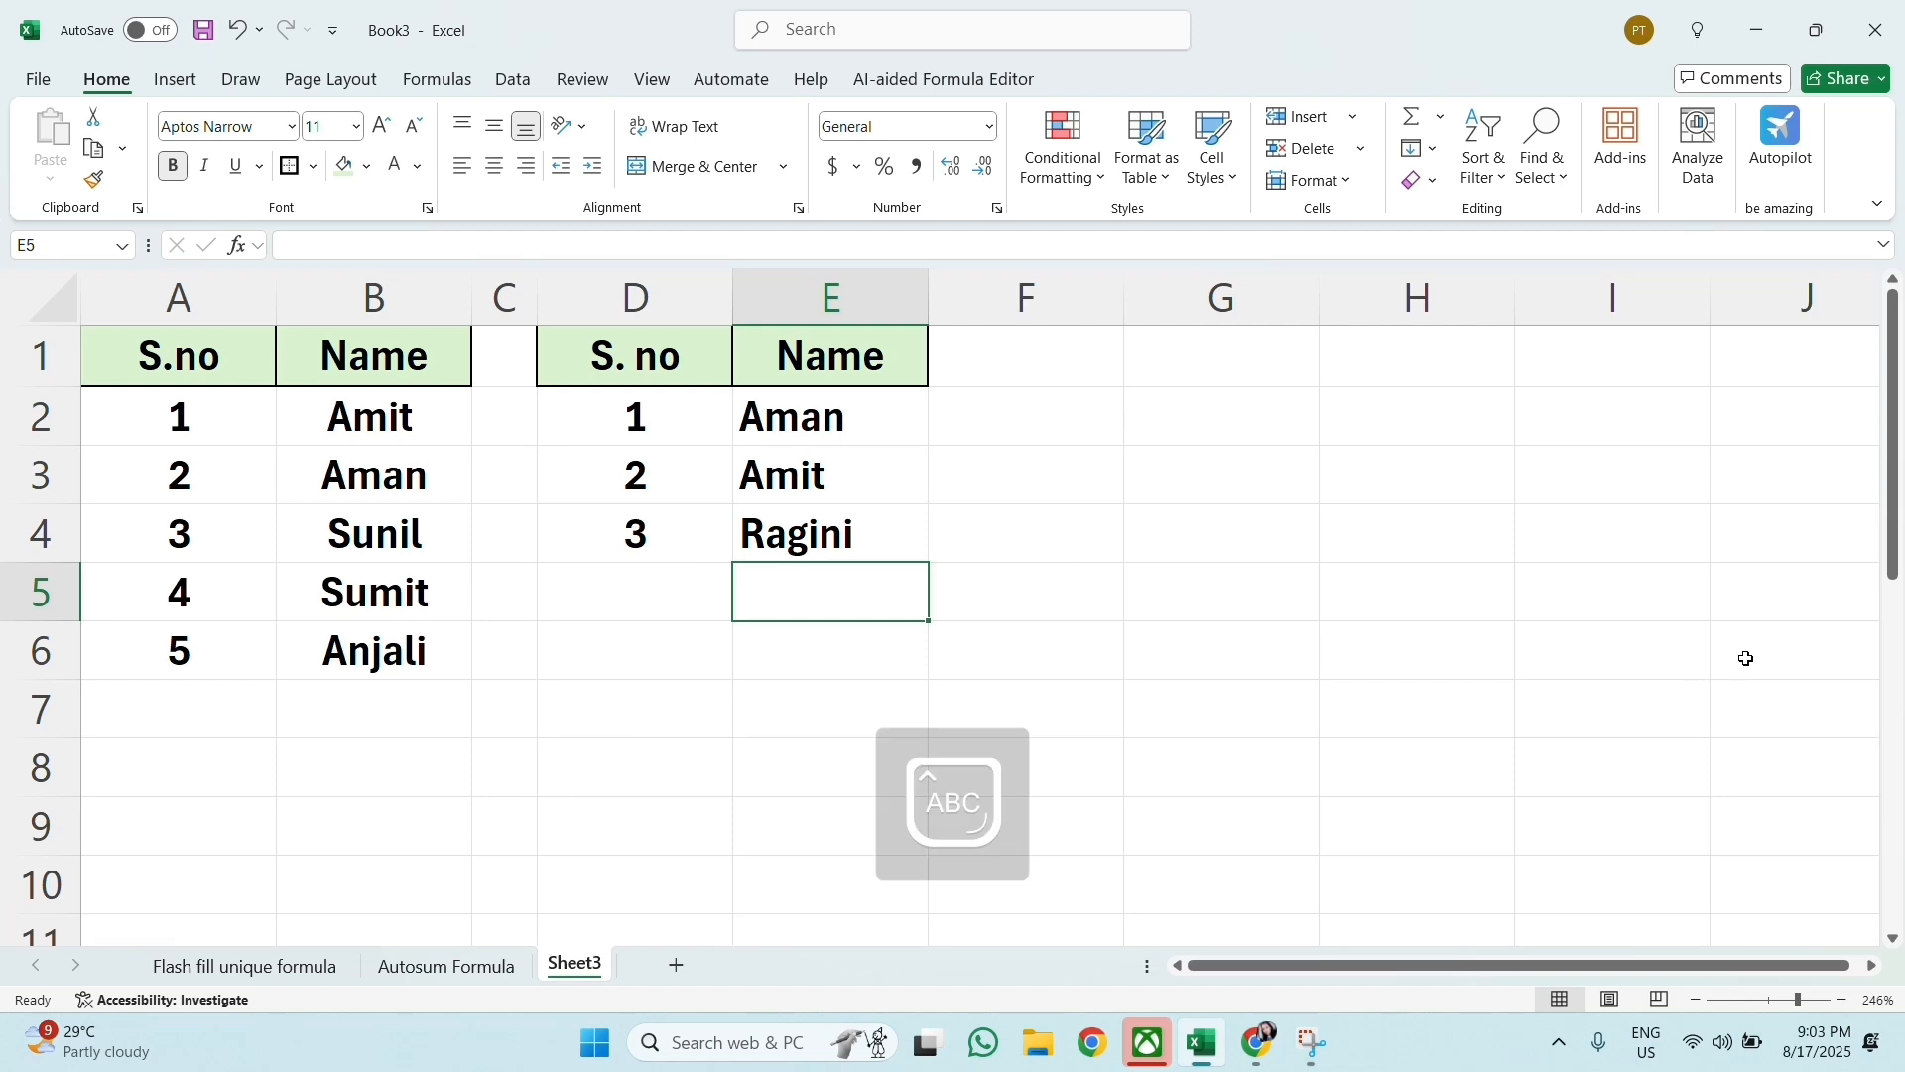
text(Aman)
key(Return)
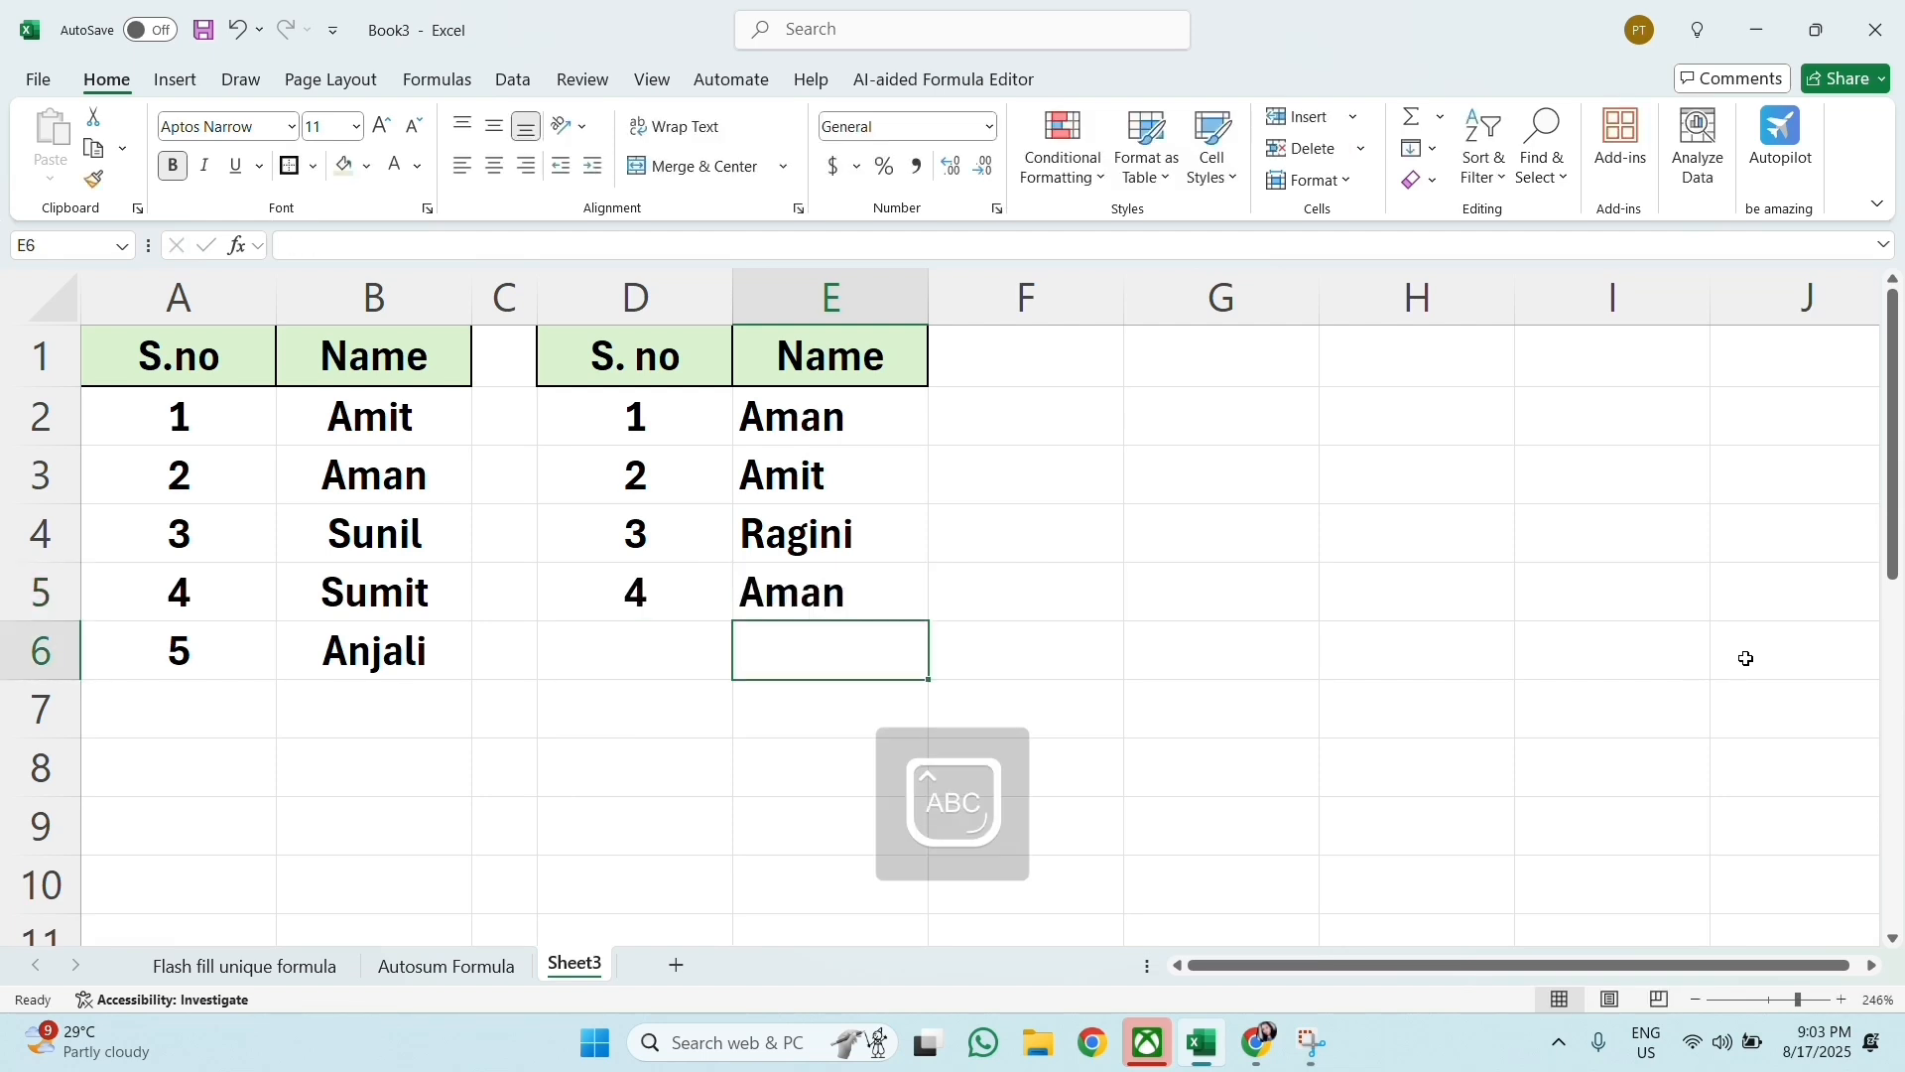
text(Annu)
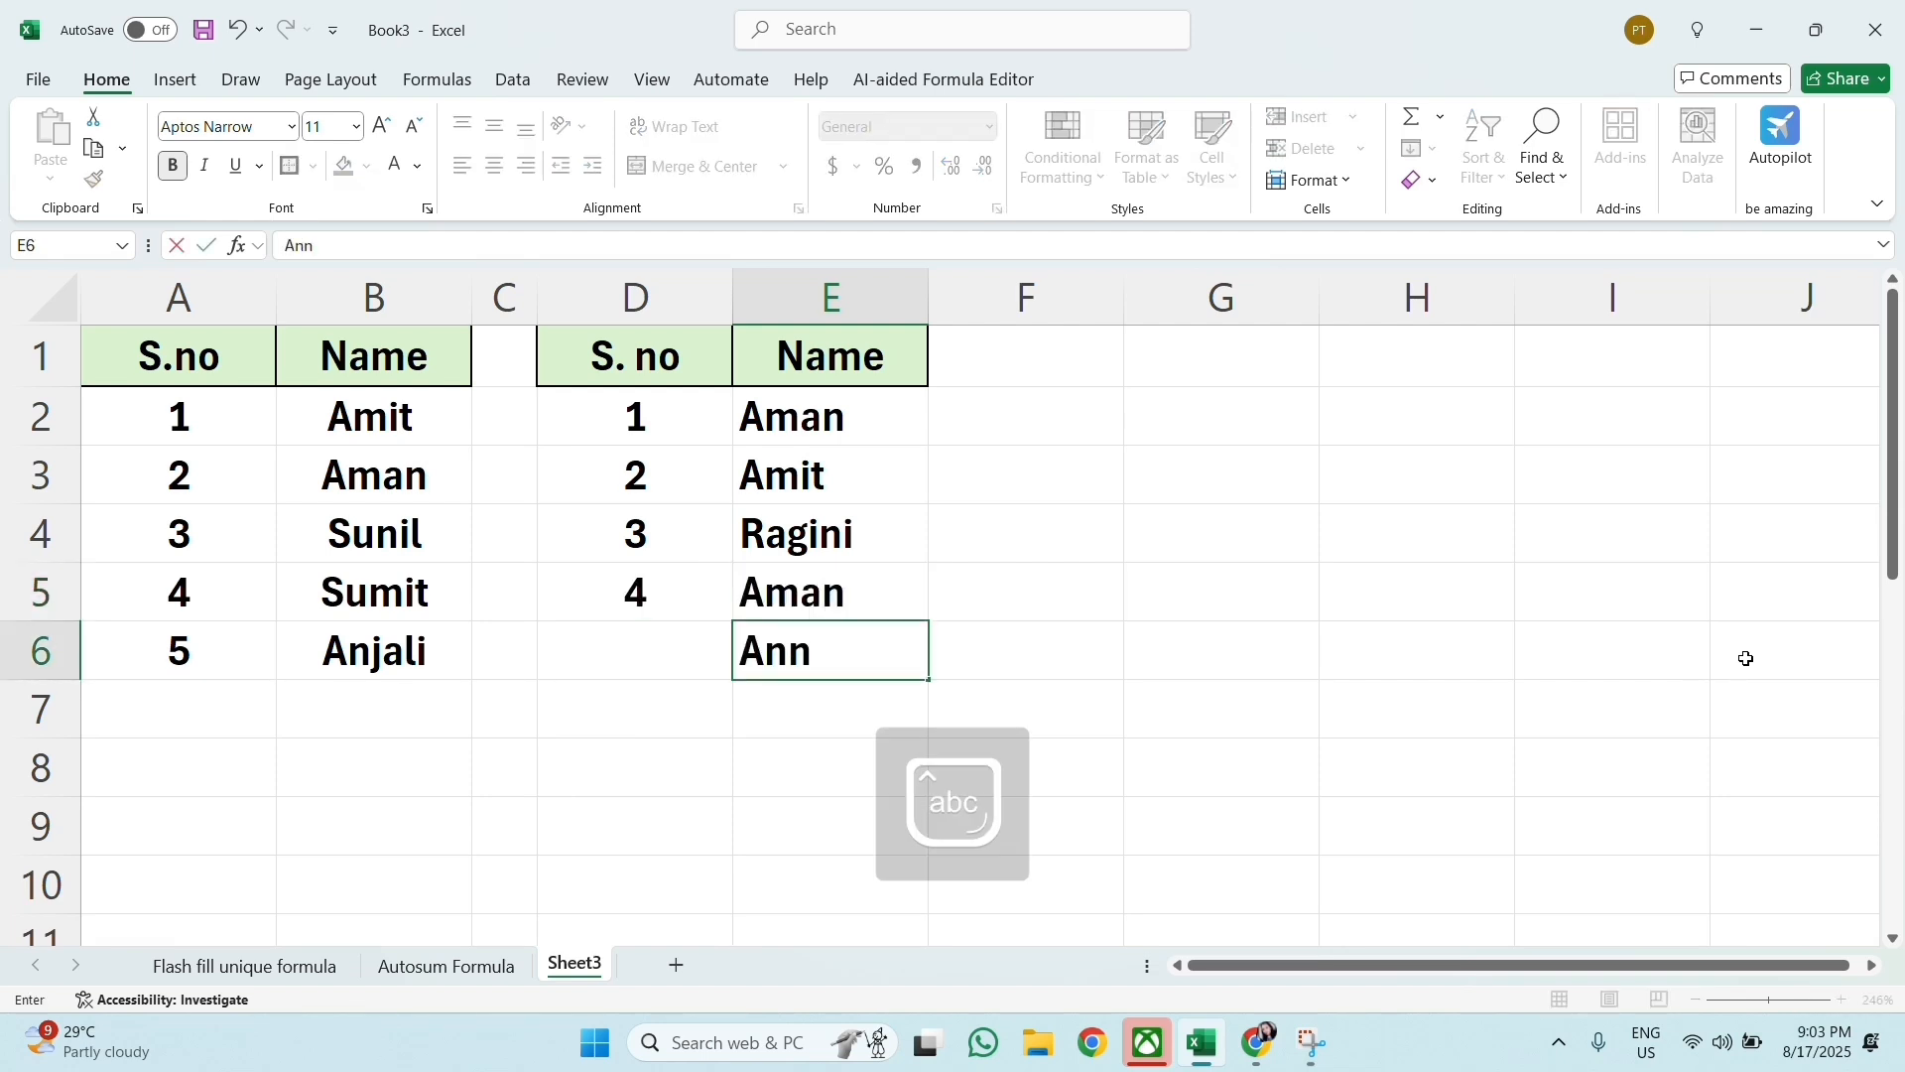
key(Return)
Step: Enter the placeholder texts sdgfg, sad, etrht and safs in E7:E10 to extend the numbered list
text(sdgfg)
key(Return)
text(sad)
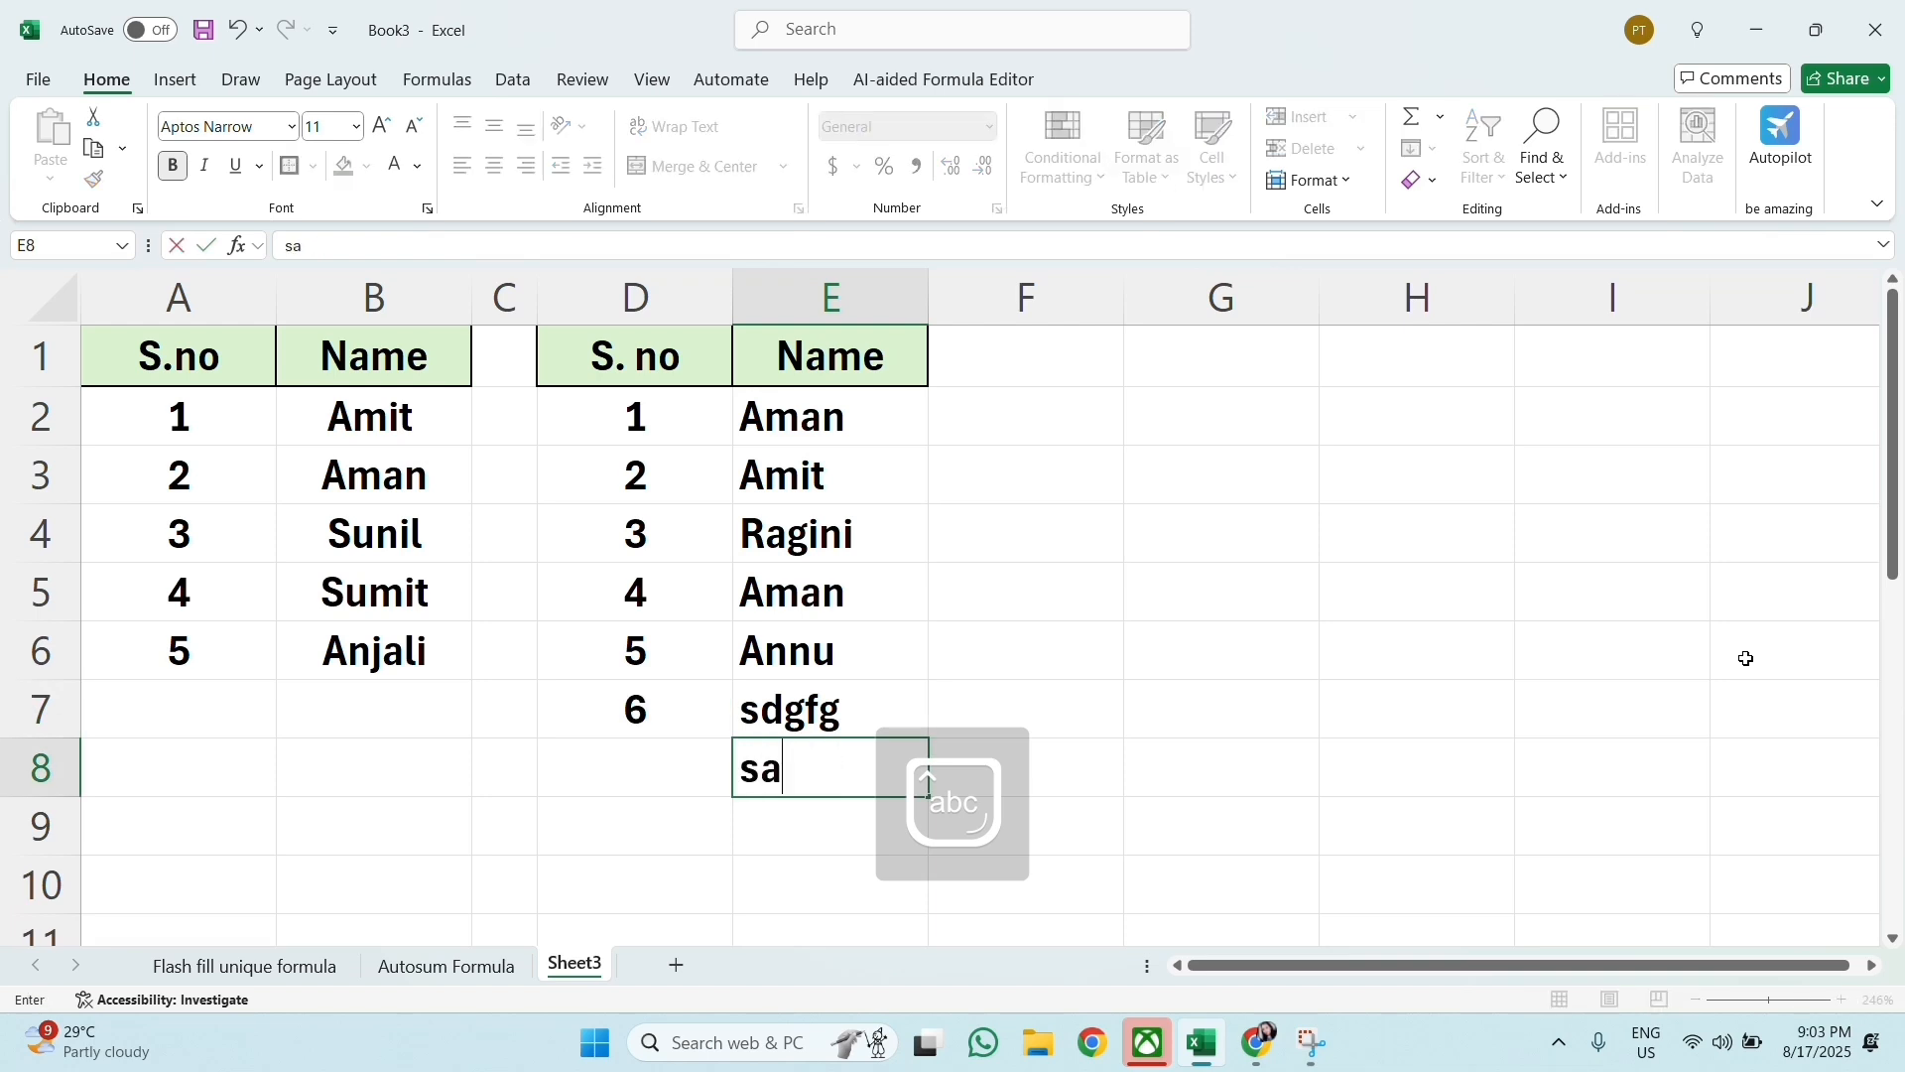
key(Return)
text(etrht)
key(Return)
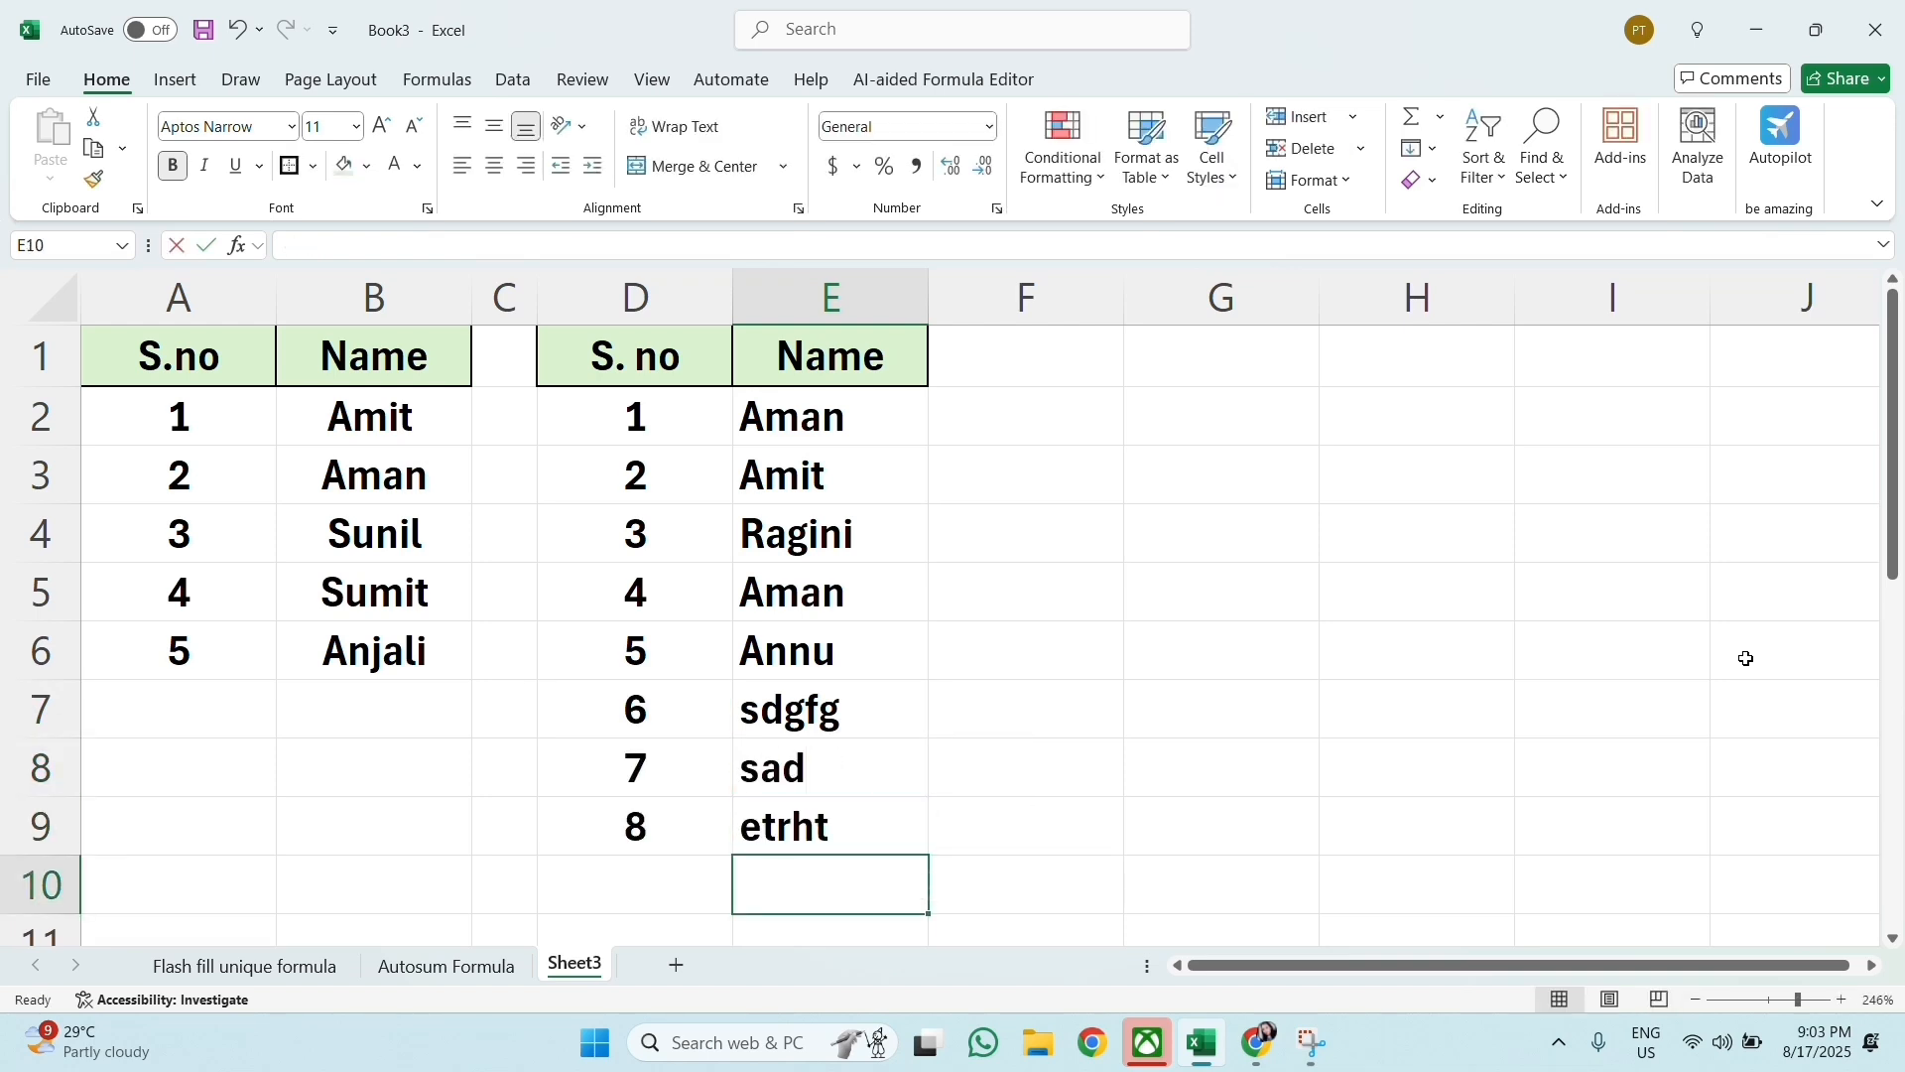
text(safs)
key(Return)
scroll(1727, 655, up, 1)
click(1067, 553)
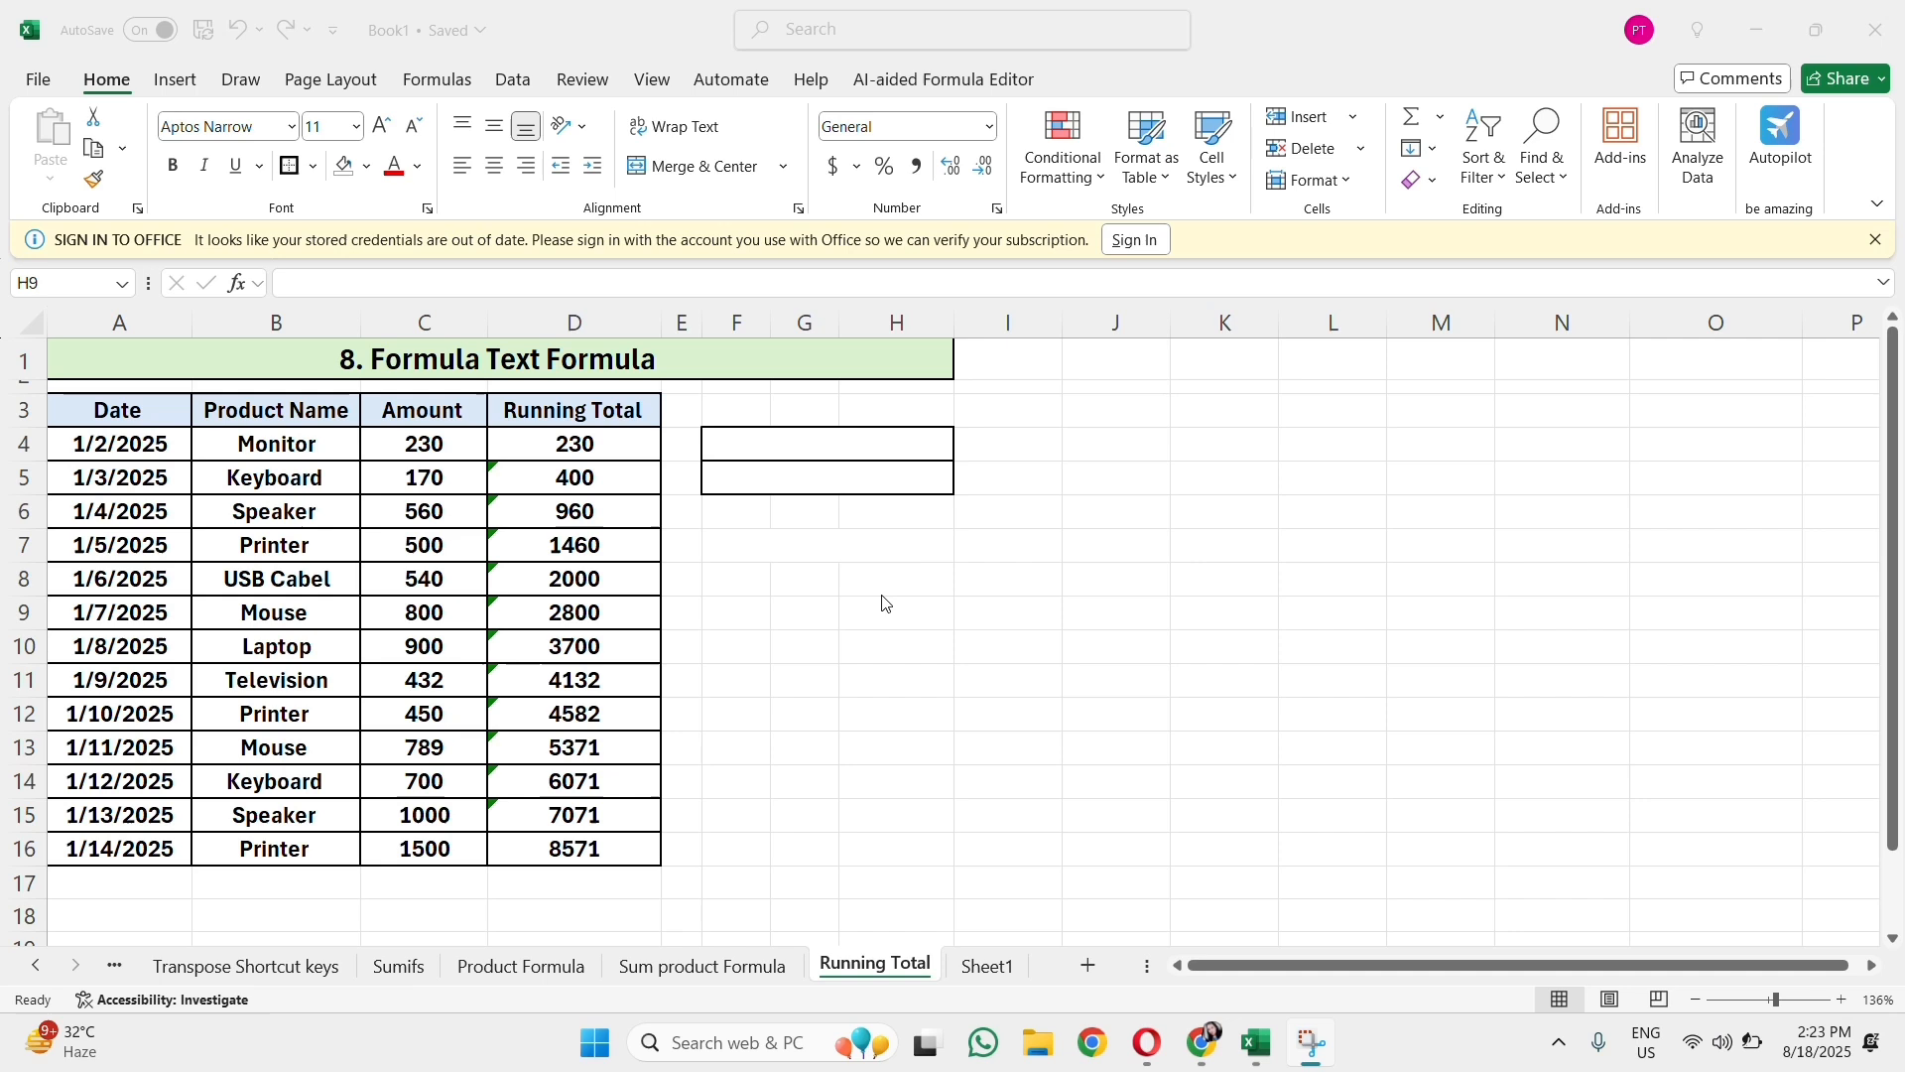
click(873, 373)
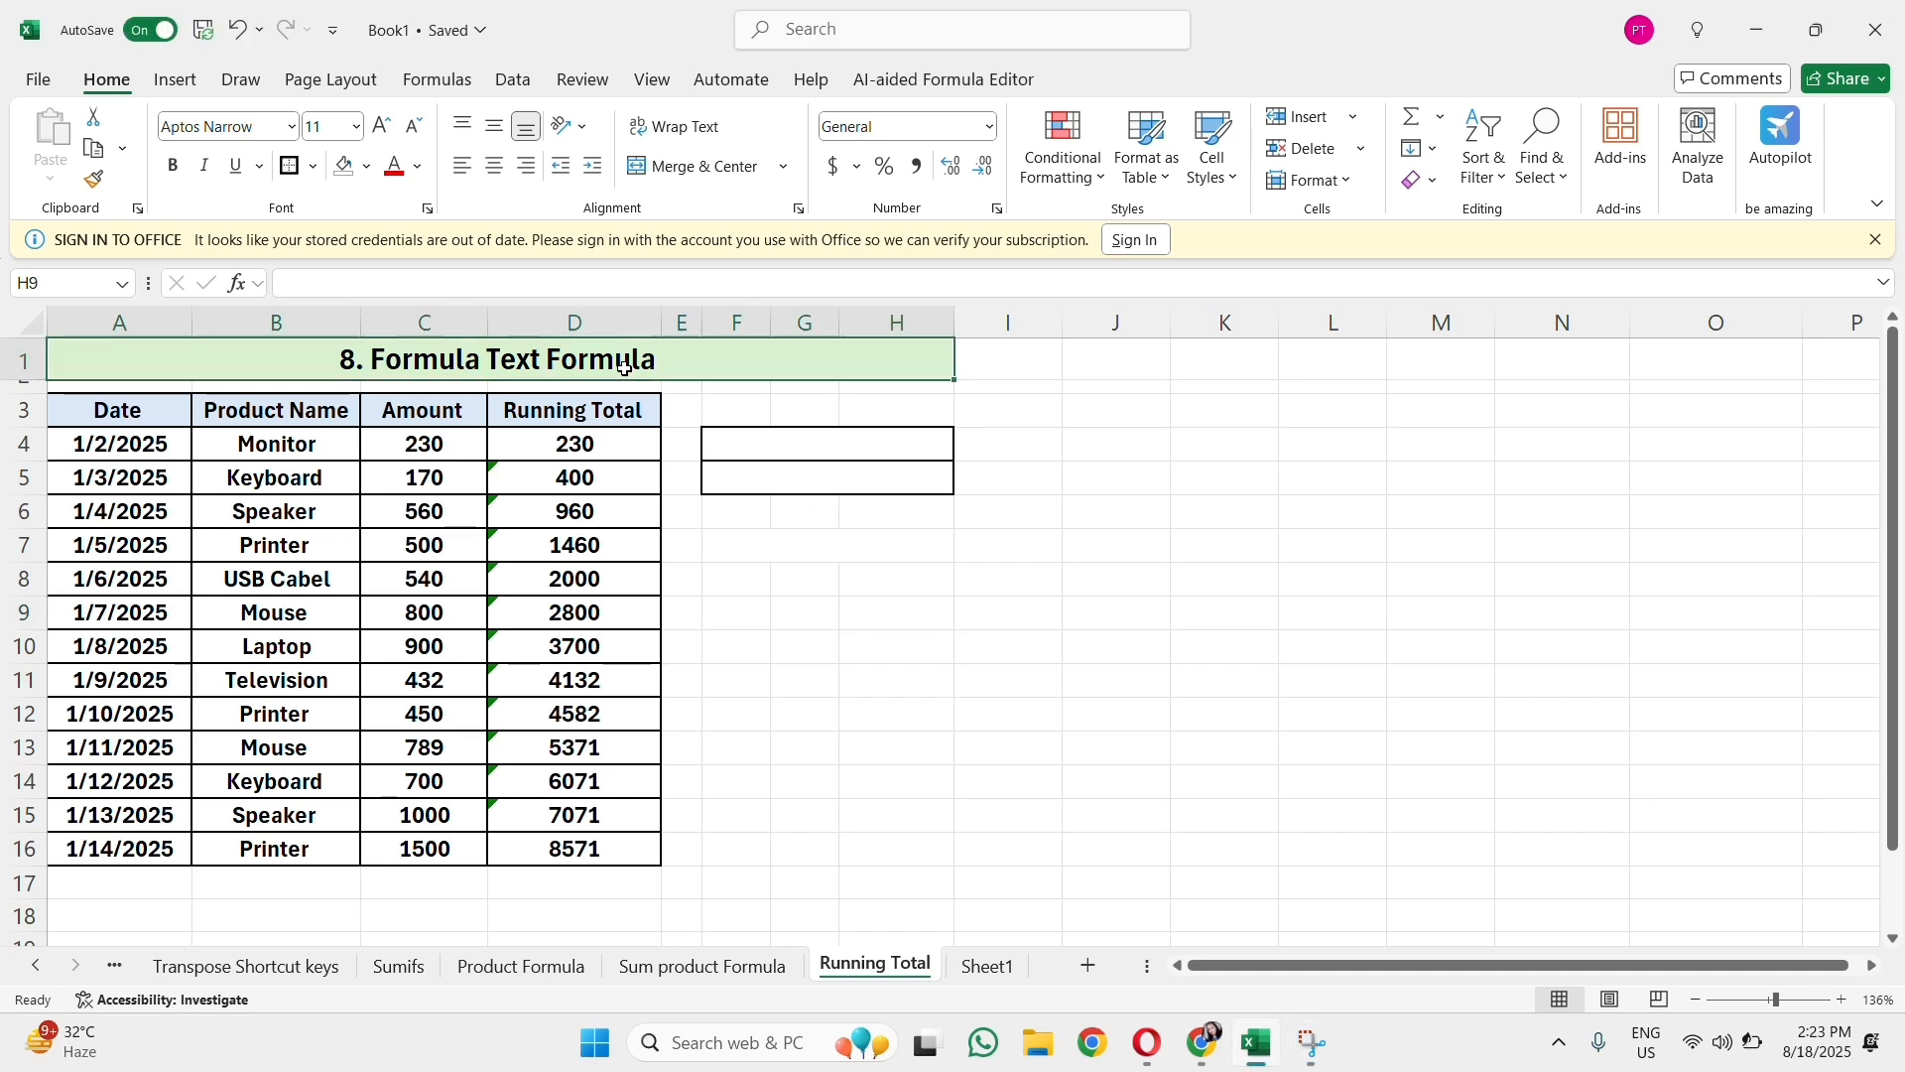
Step: Check the Running Total sheet in the print preview and return to the worksheet
click(927, 609)
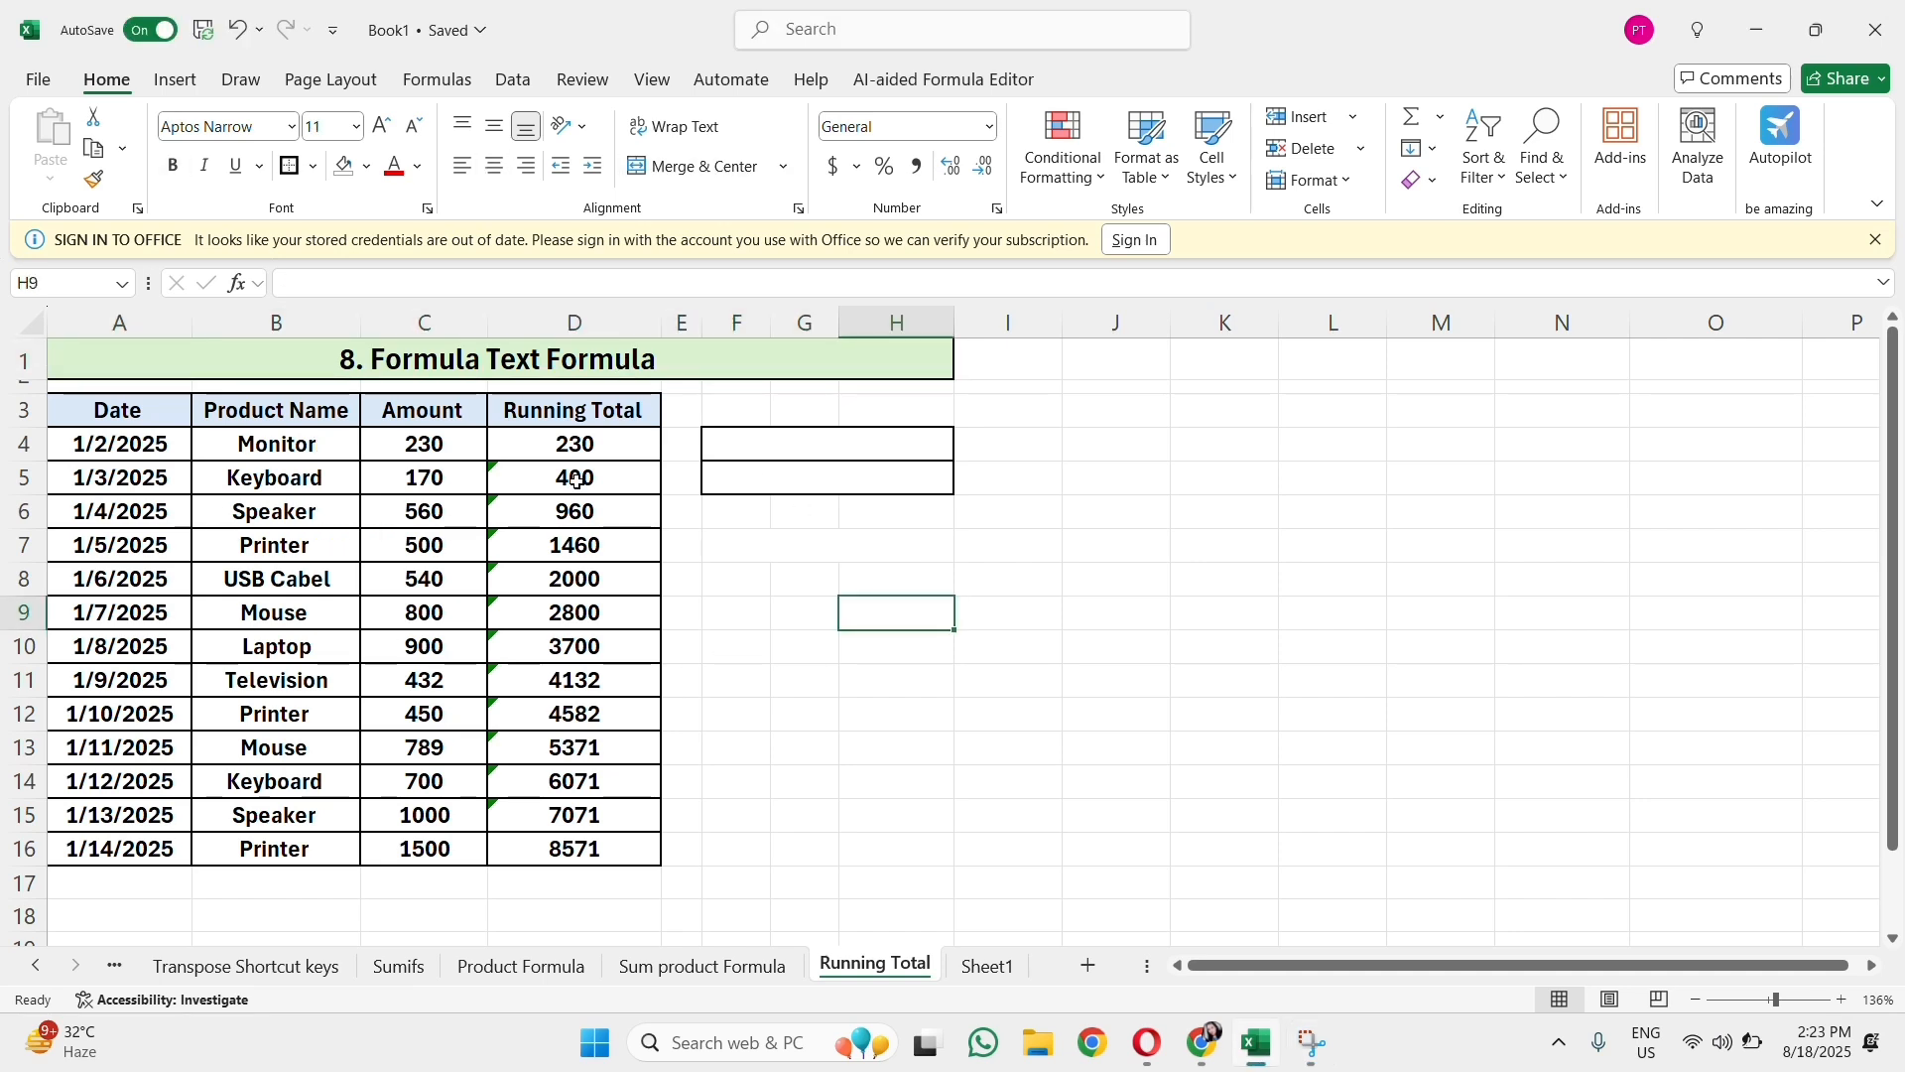
click(38, 80)
click(112, 459)
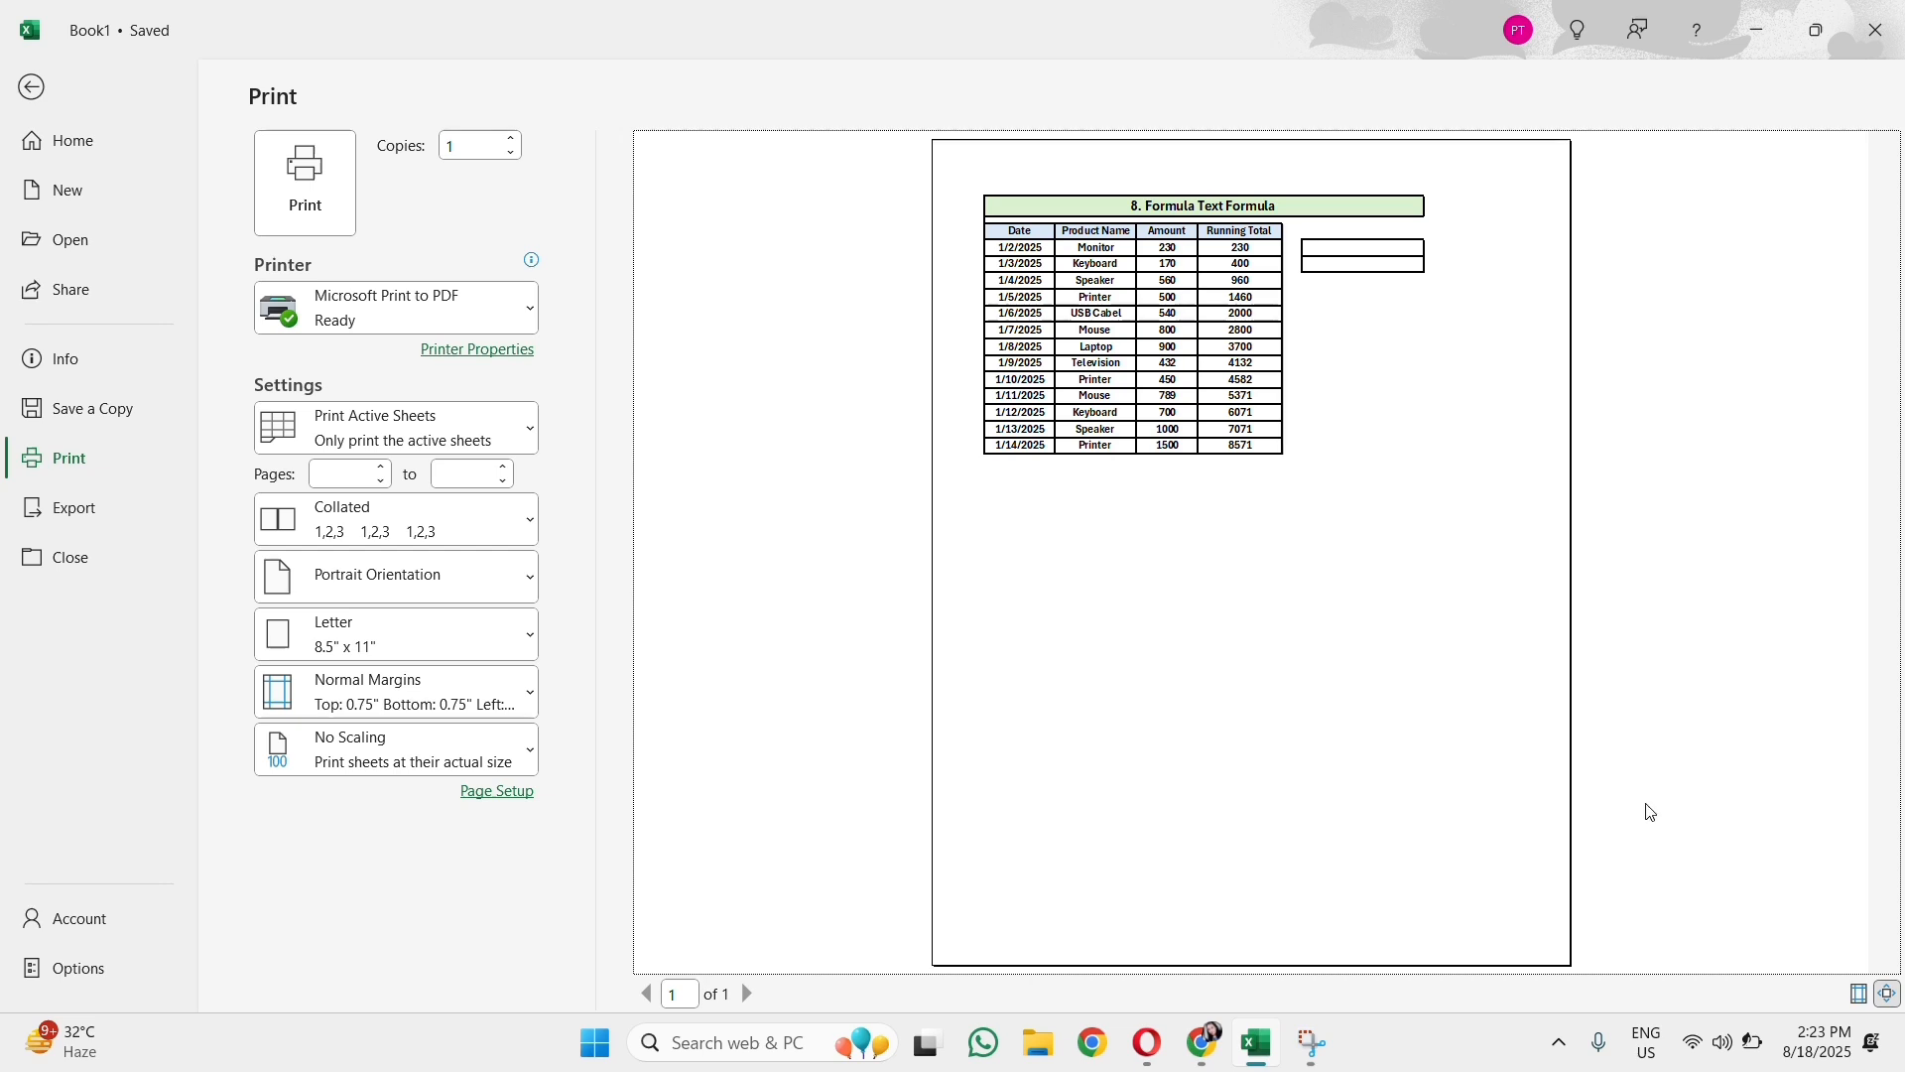
click(57, 79)
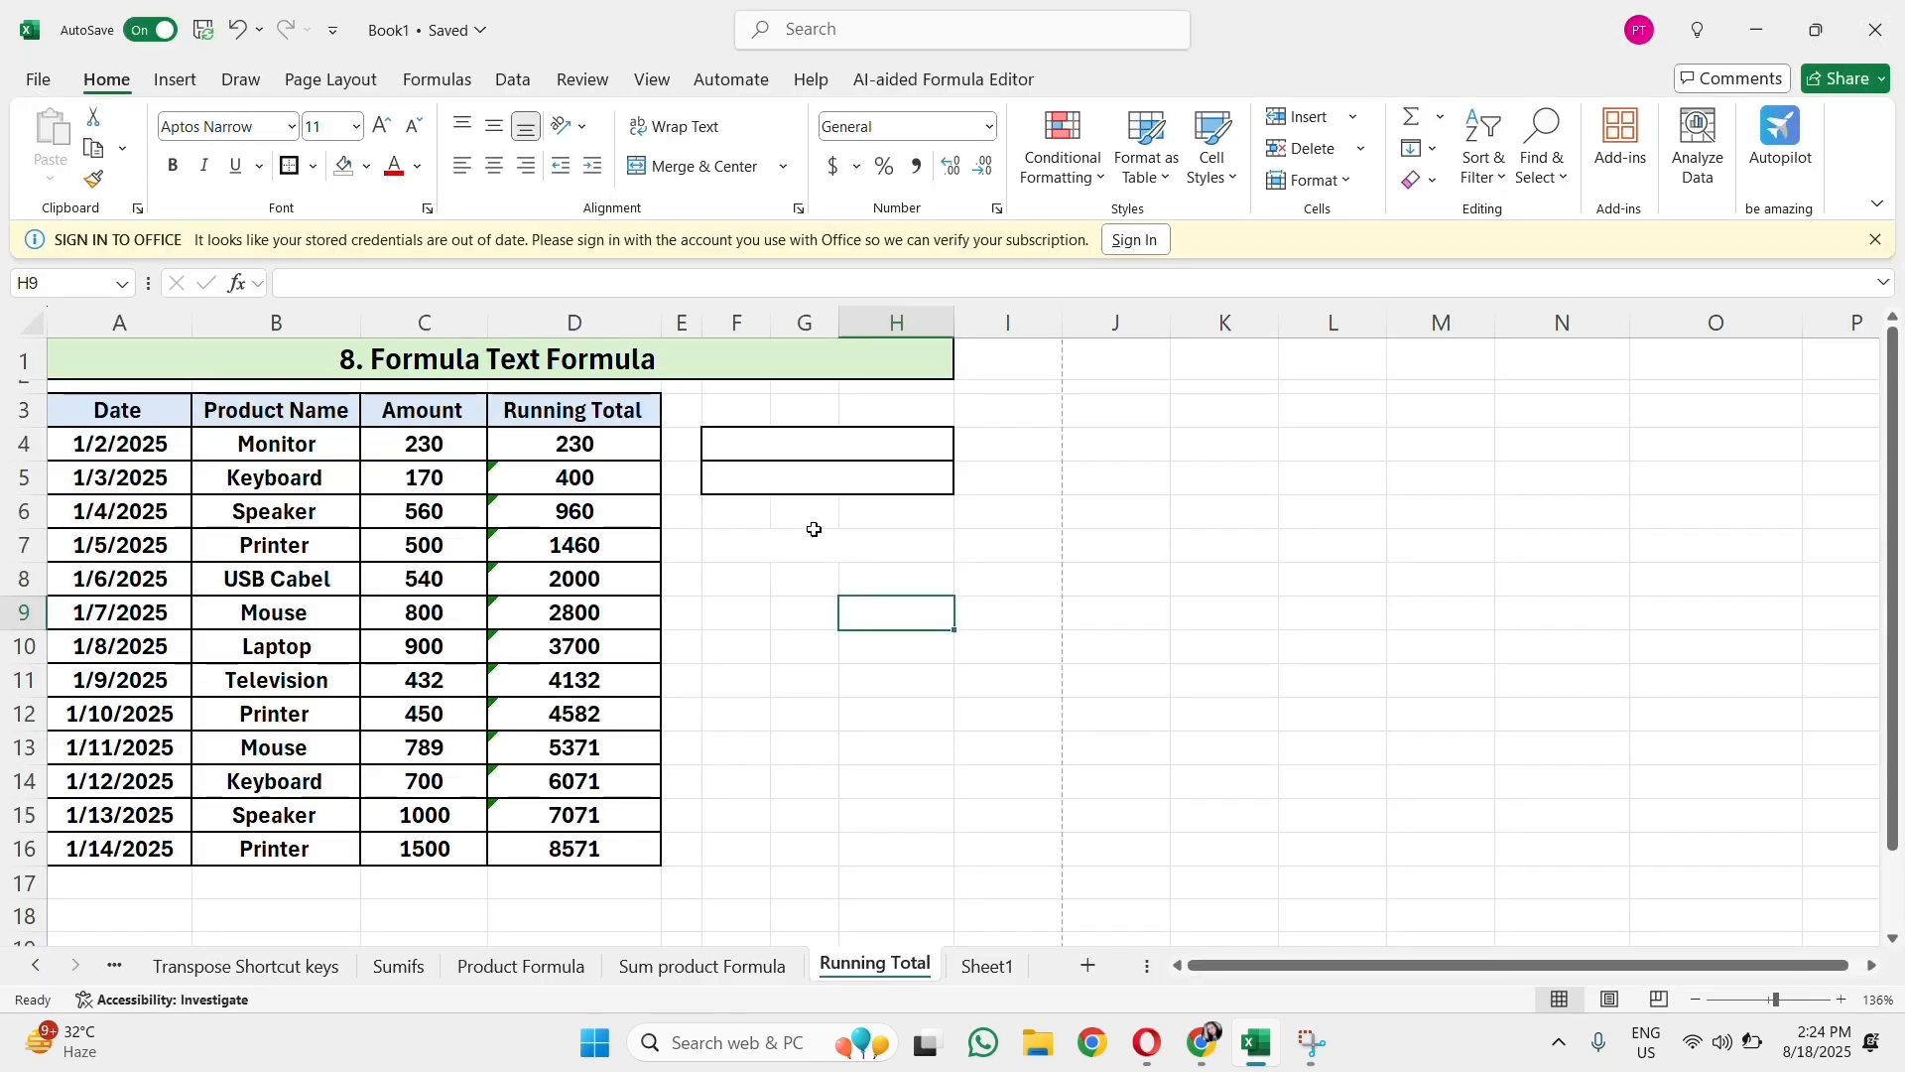
Step: Enter =FORMULATEXT(D4) in the merged cell F4 to show the first Running Total formula as text
click(855, 454)
text(=Formu)
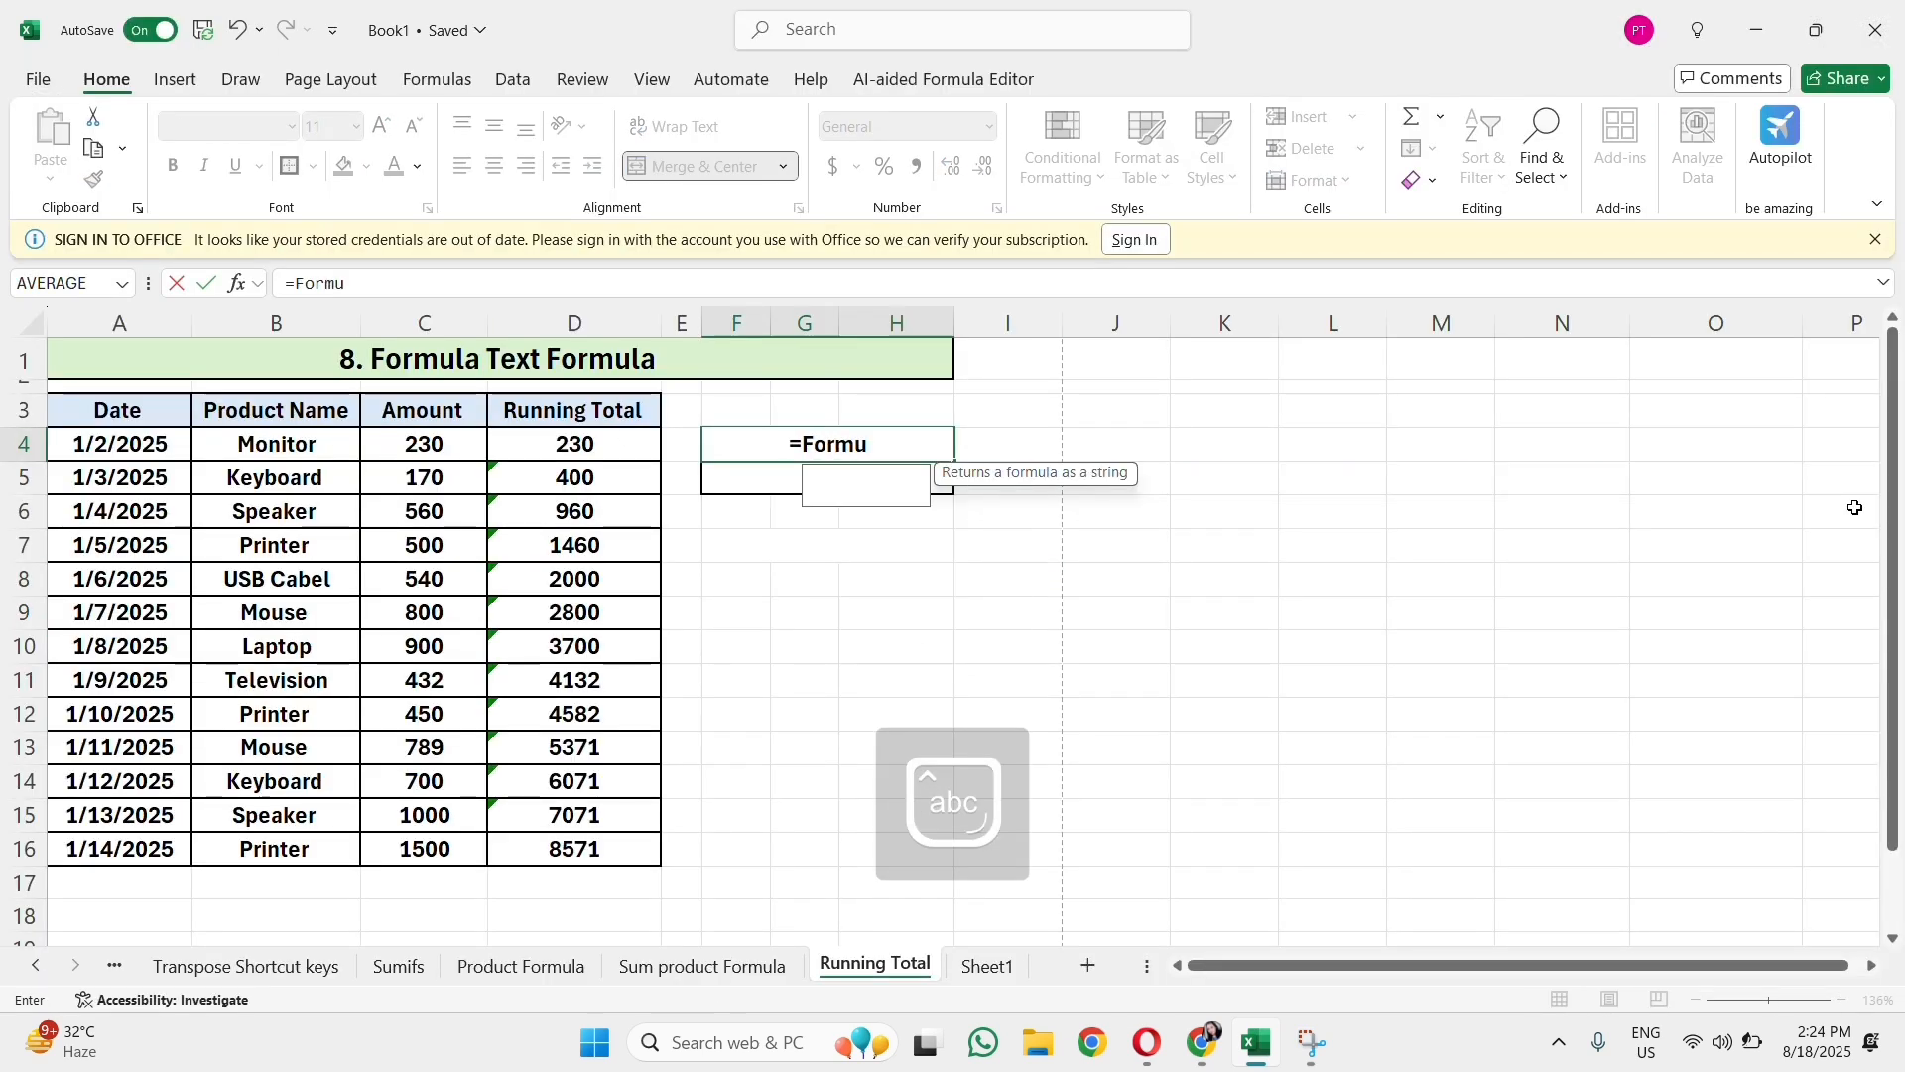
text(latext()
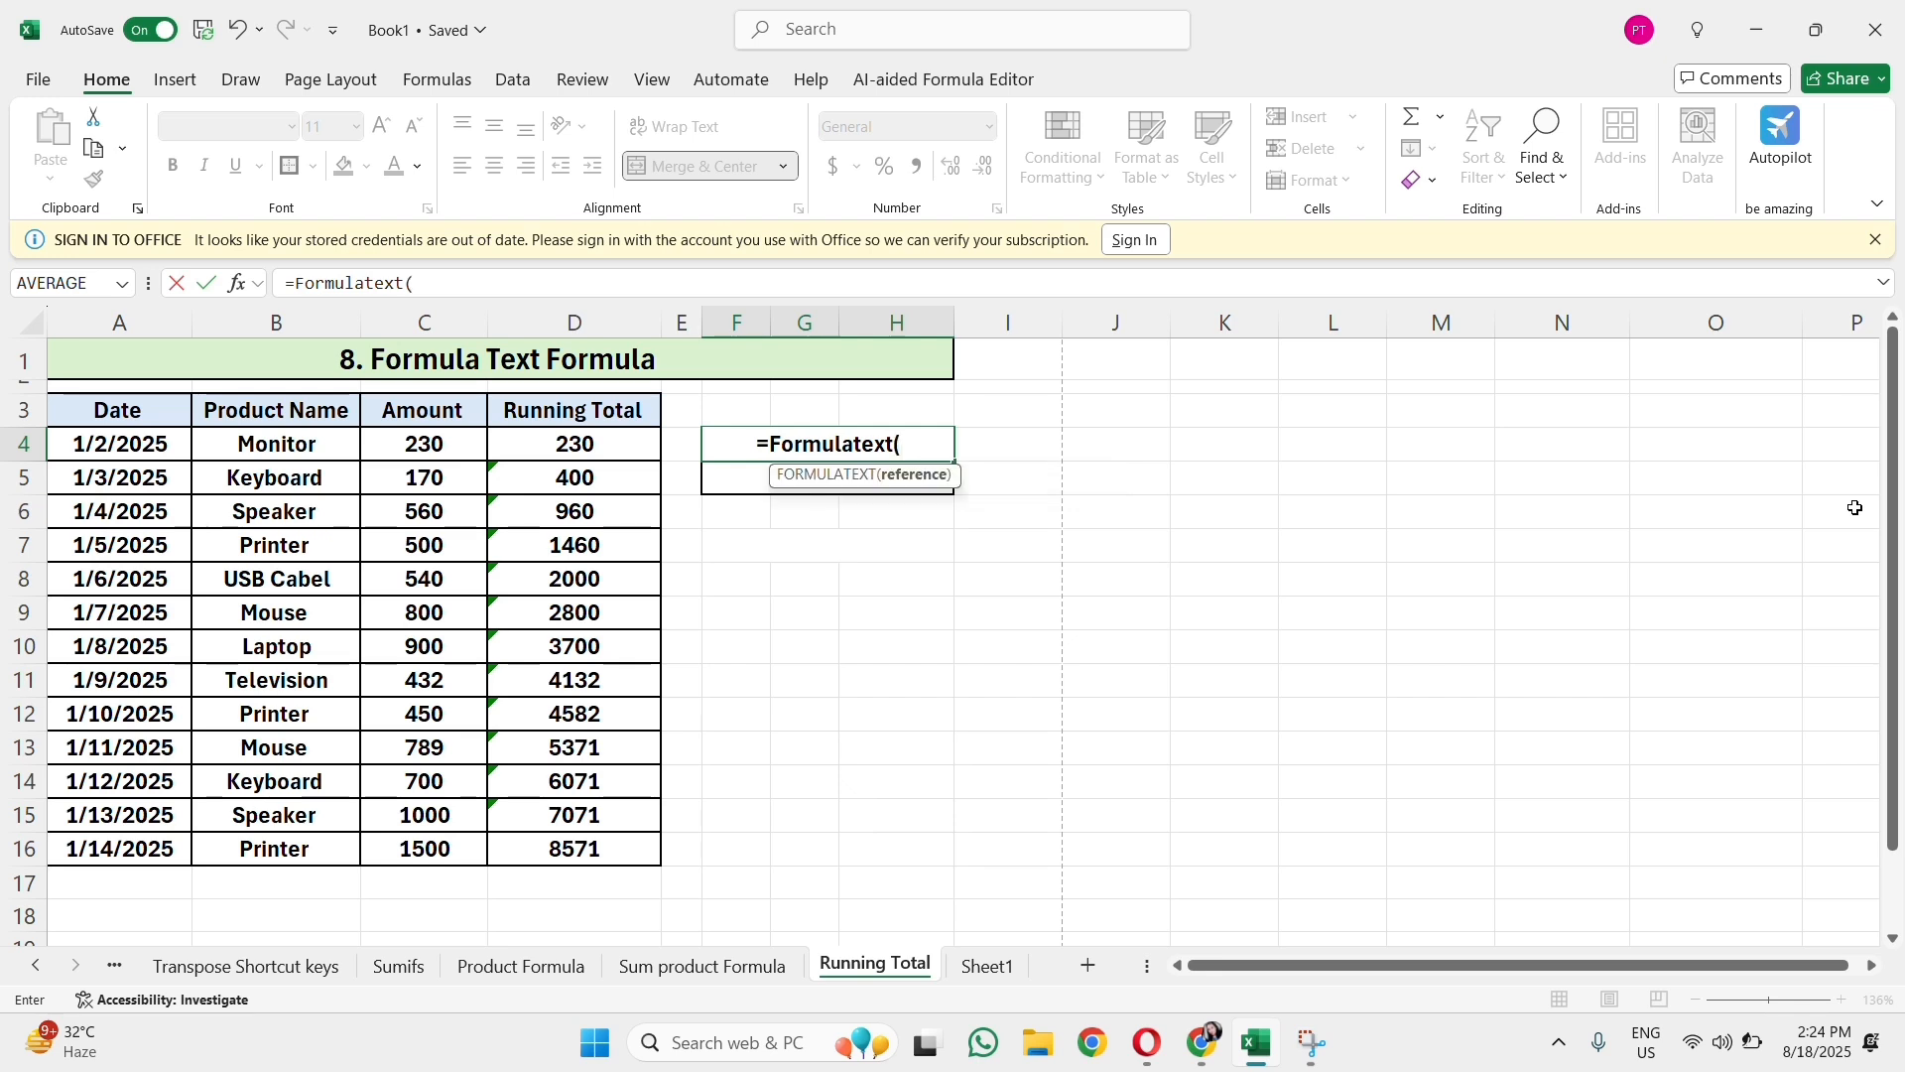
click(620, 445)
text())
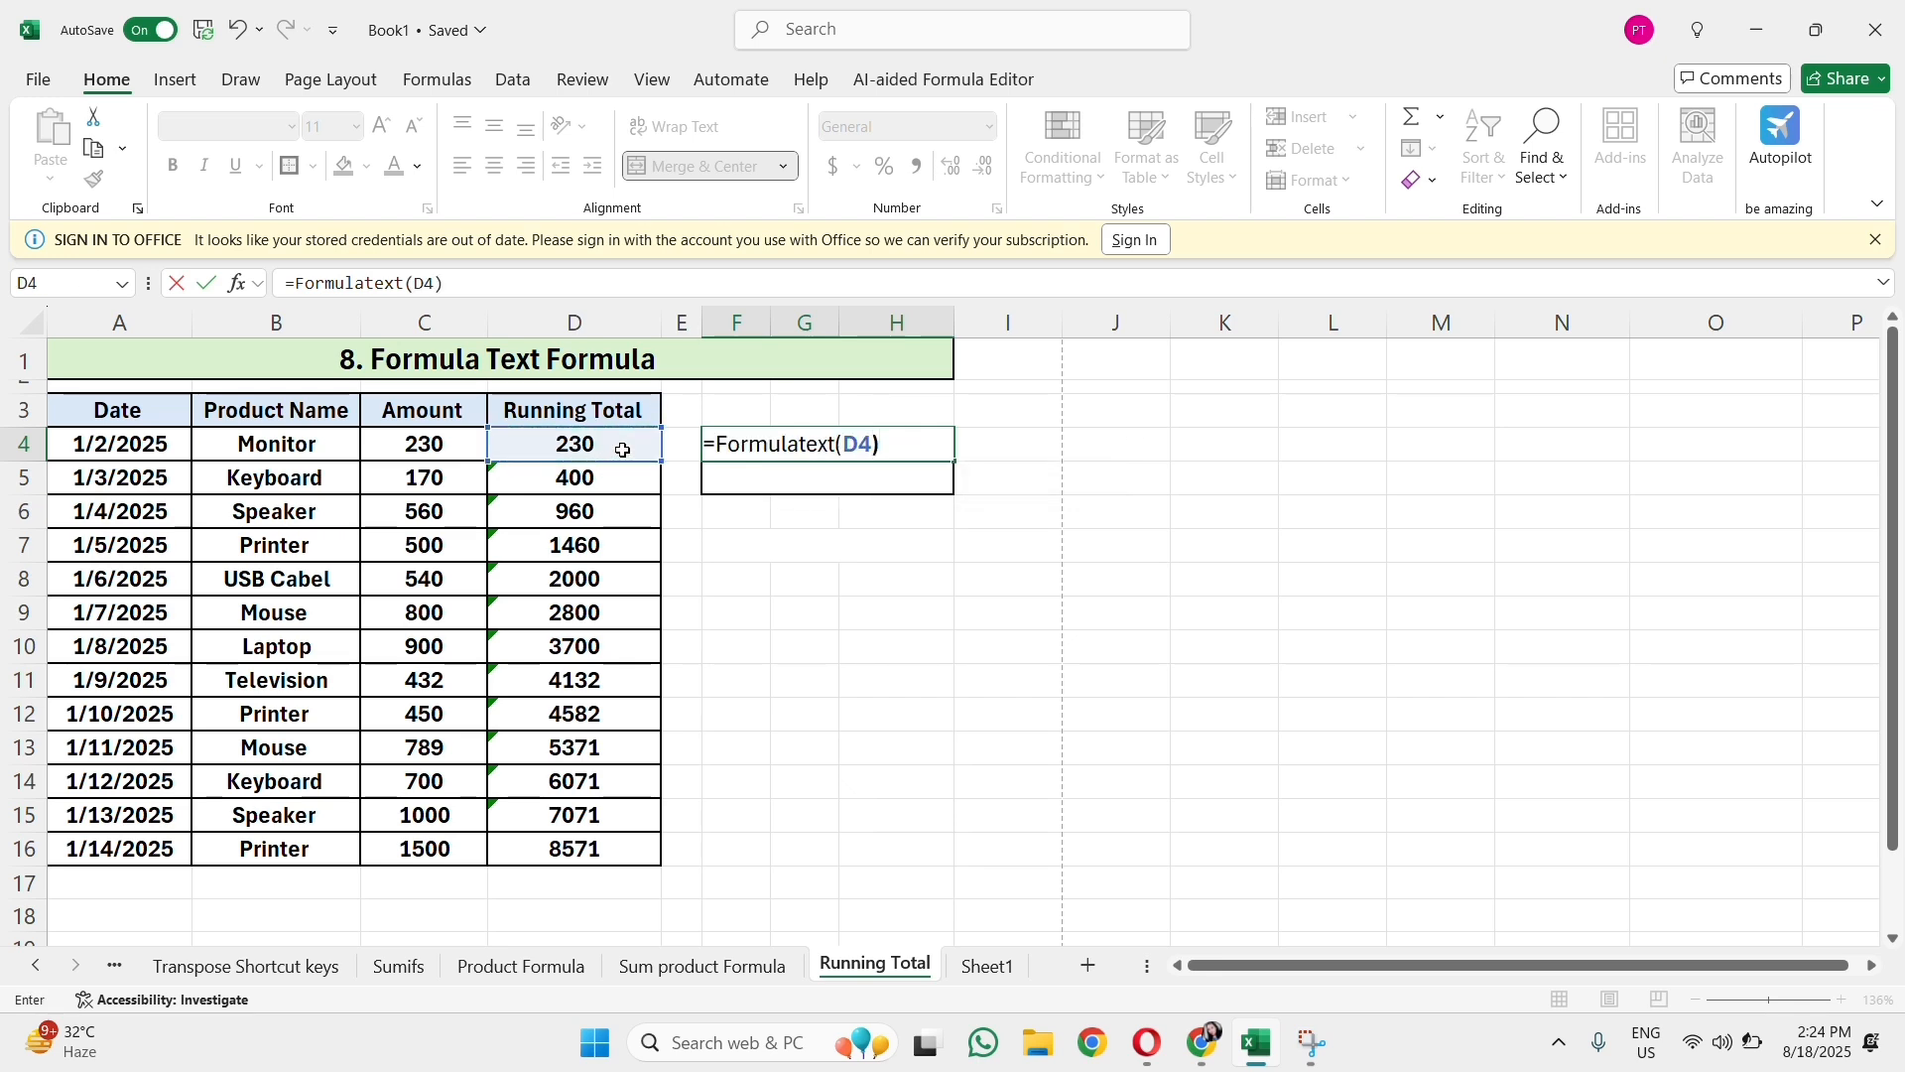
key(Return)
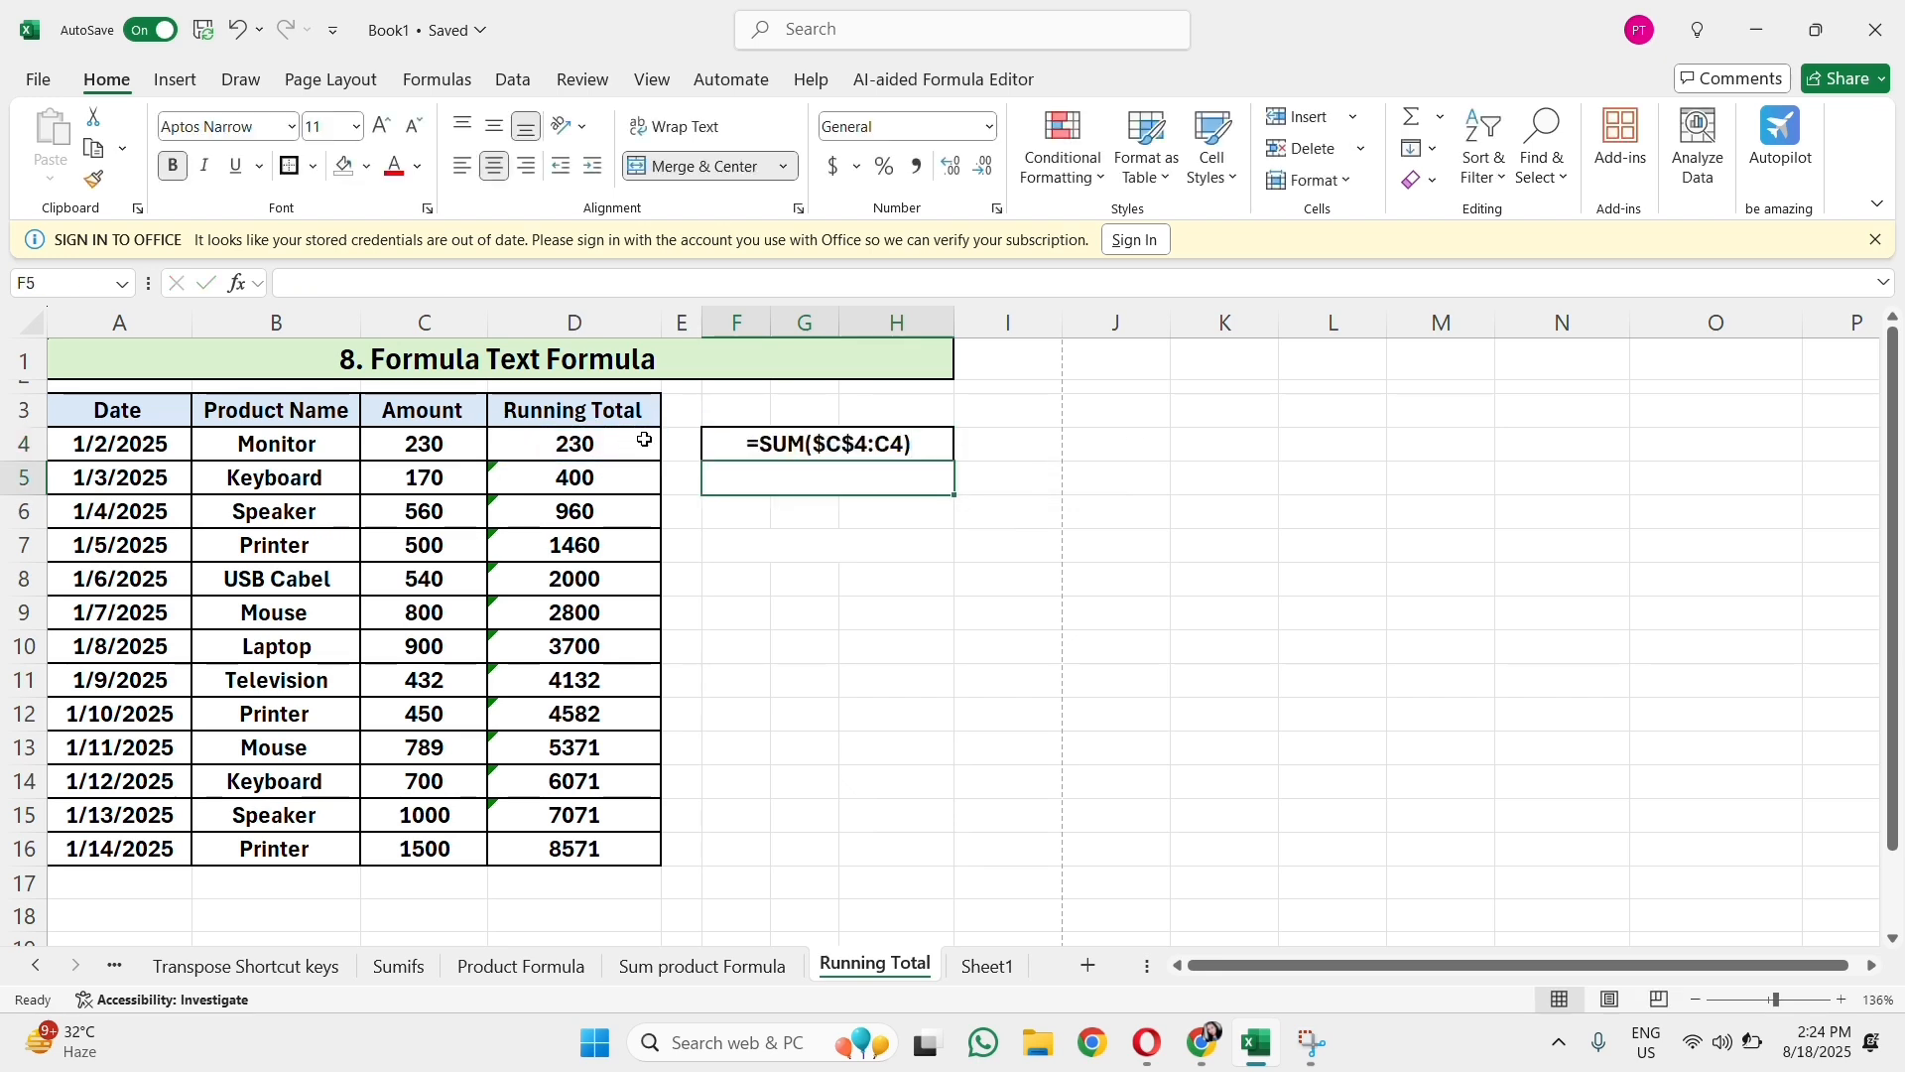
Step: Copy the FORMULATEXT formula from F4 down to F5
double_click(645, 440)
key(Escape)
click(801, 451)
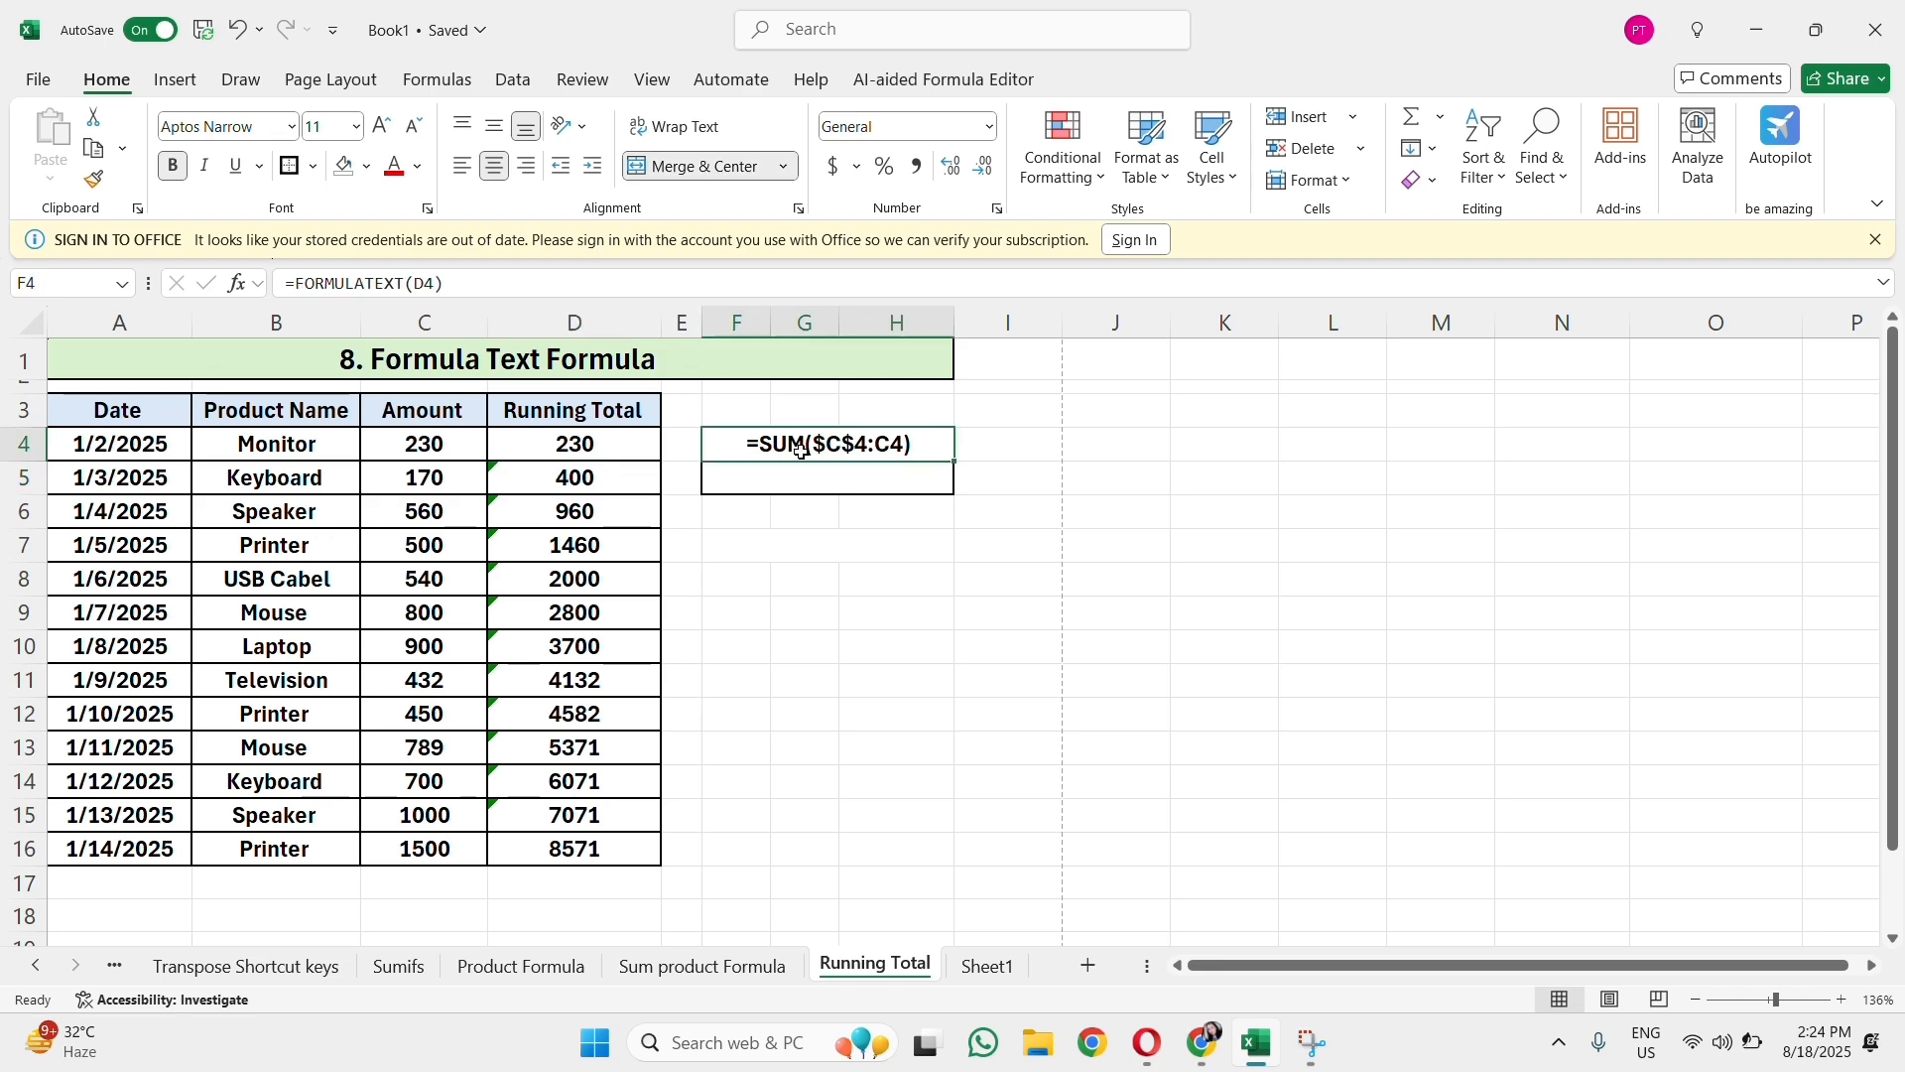
drag(955, 462, 955, 501)
click(908, 541)
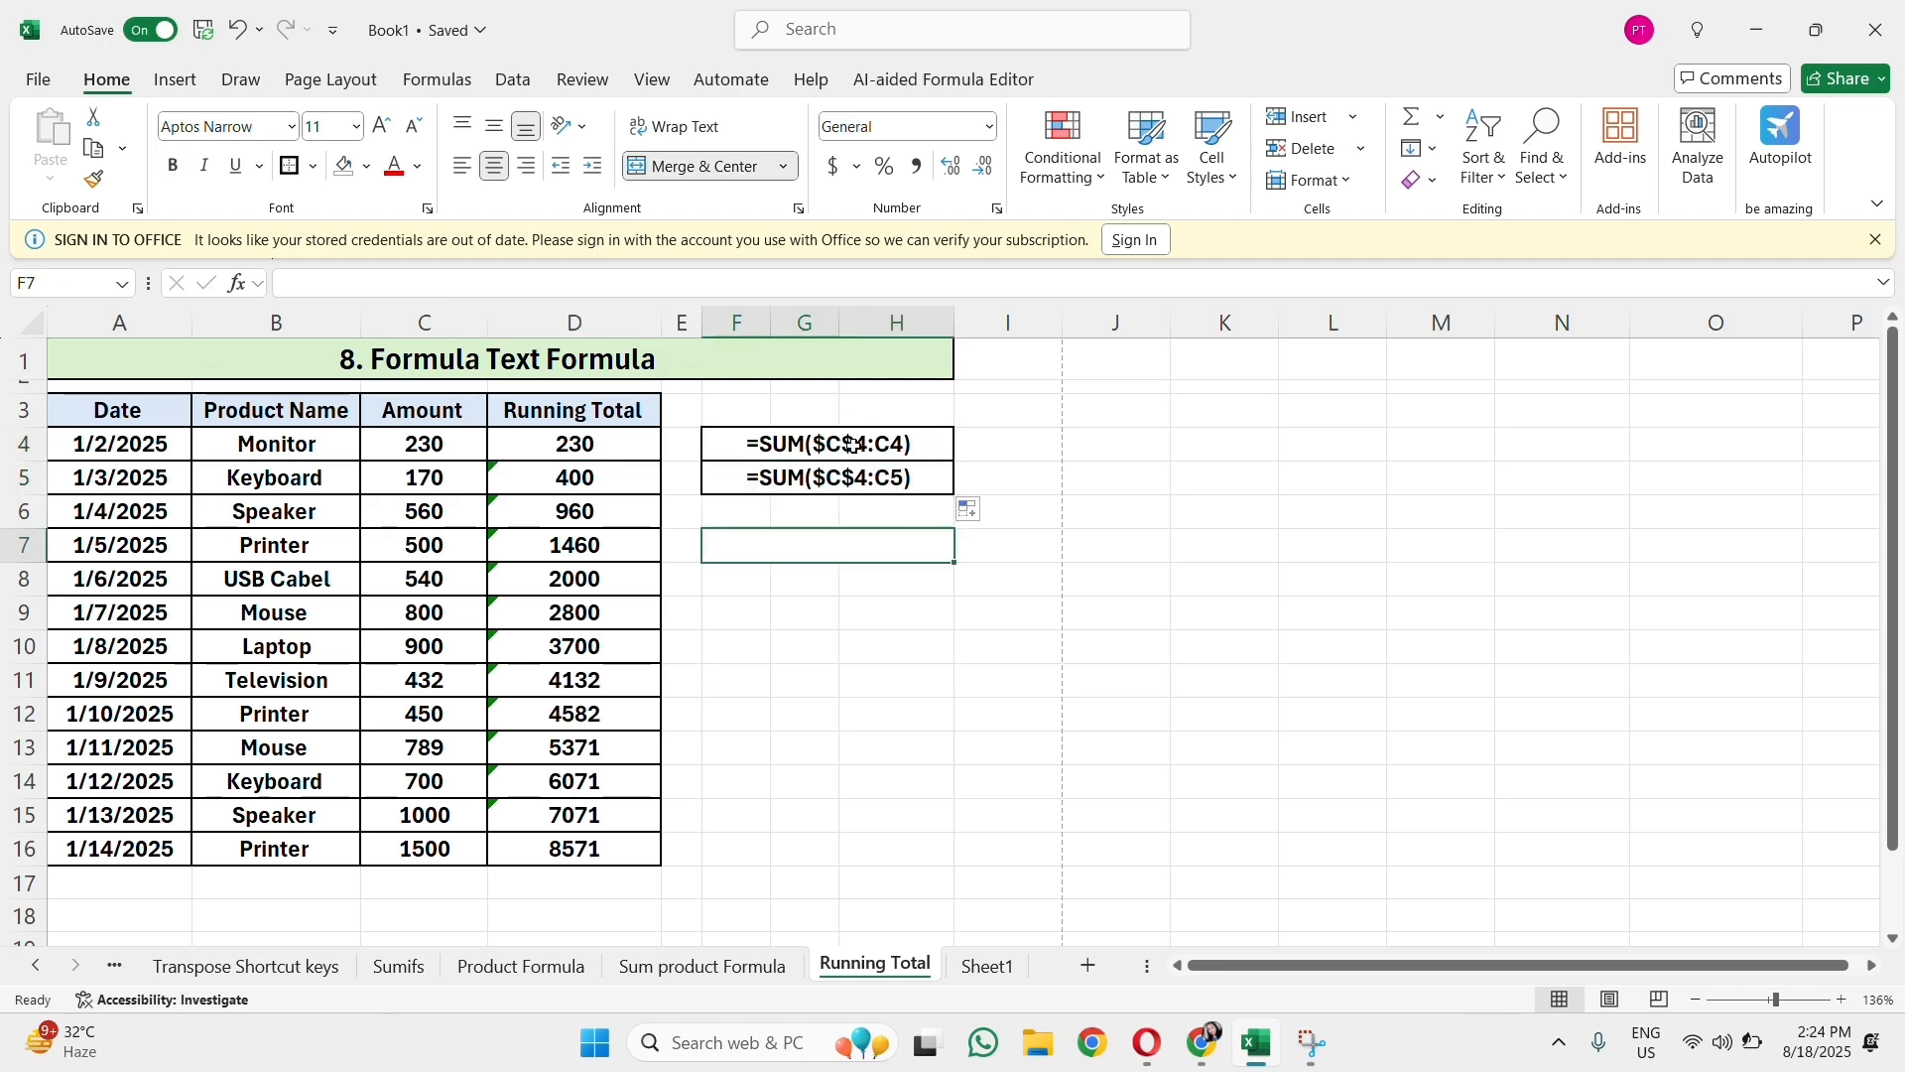
Step: View the formula texts enlarged in the sheet's print preview, and return to the worksheet
click(899, 612)
click(38, 79)
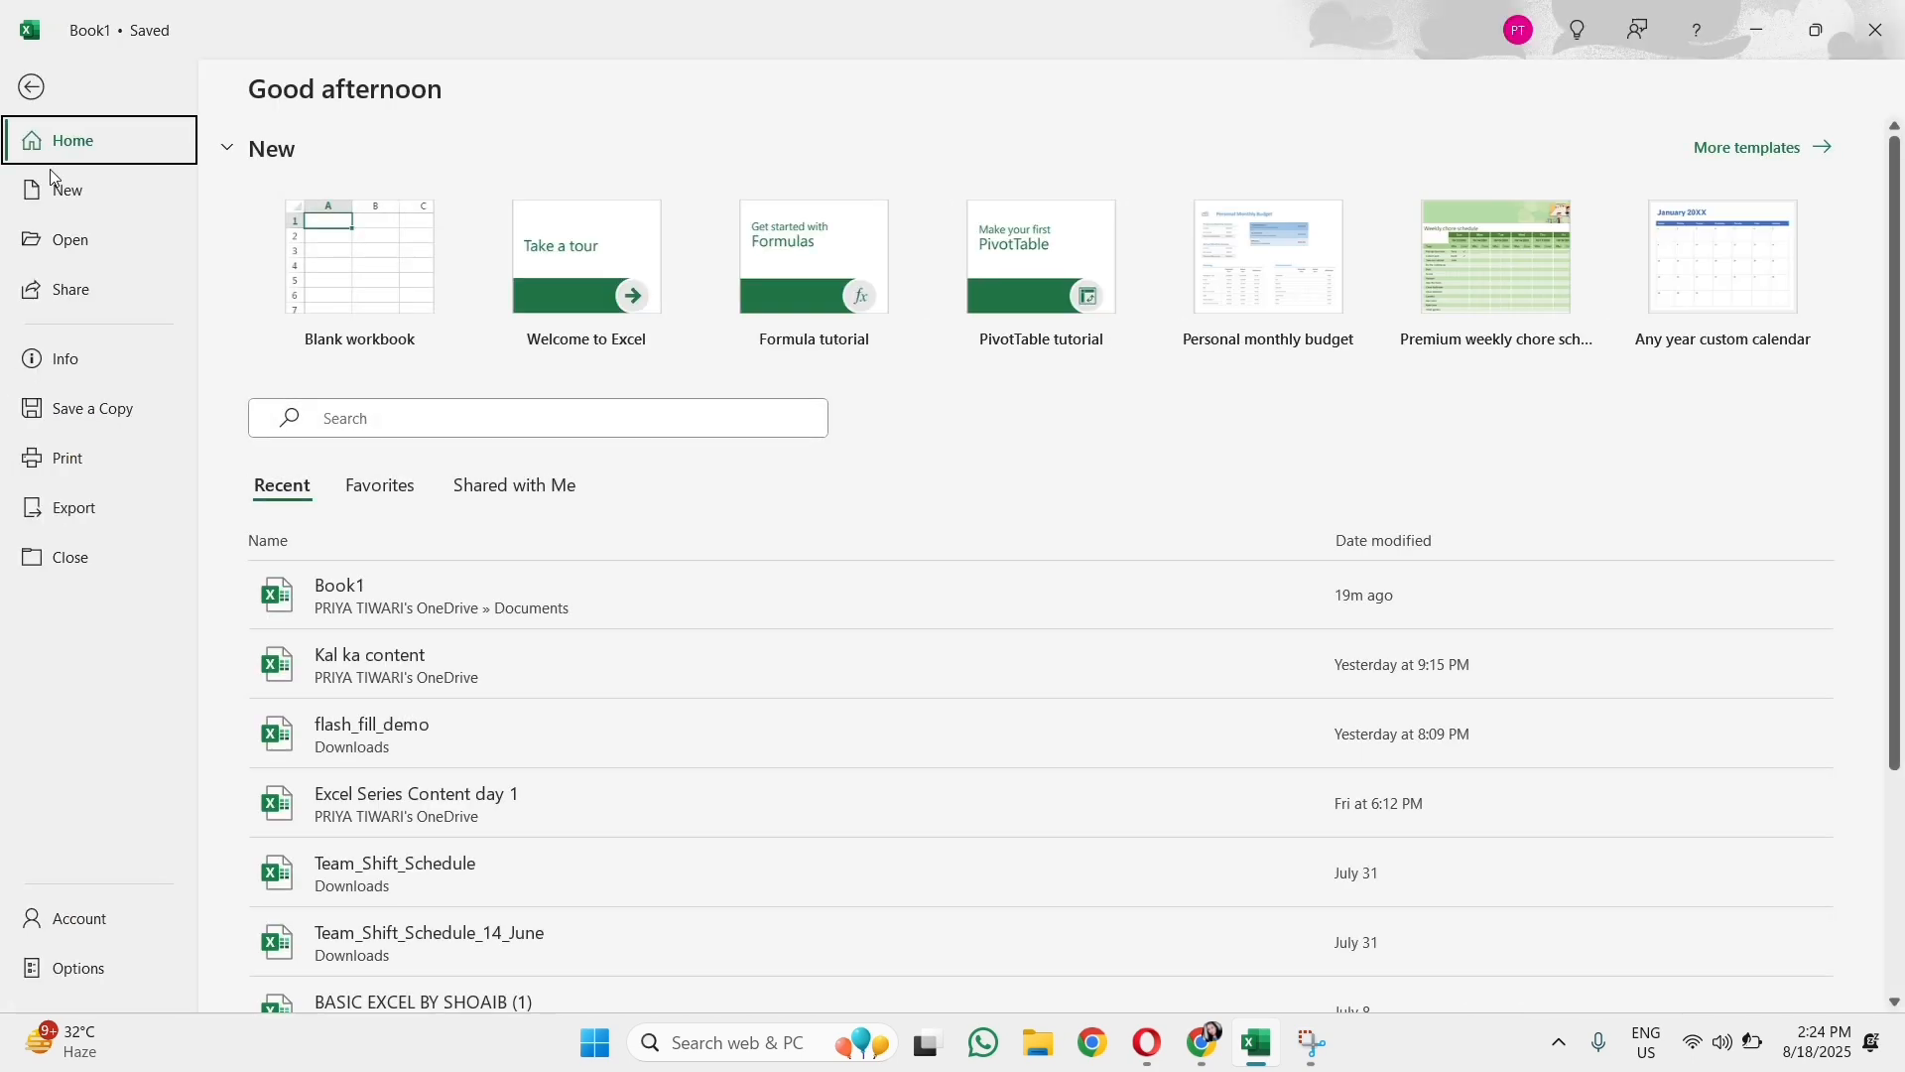
click(117, 457)
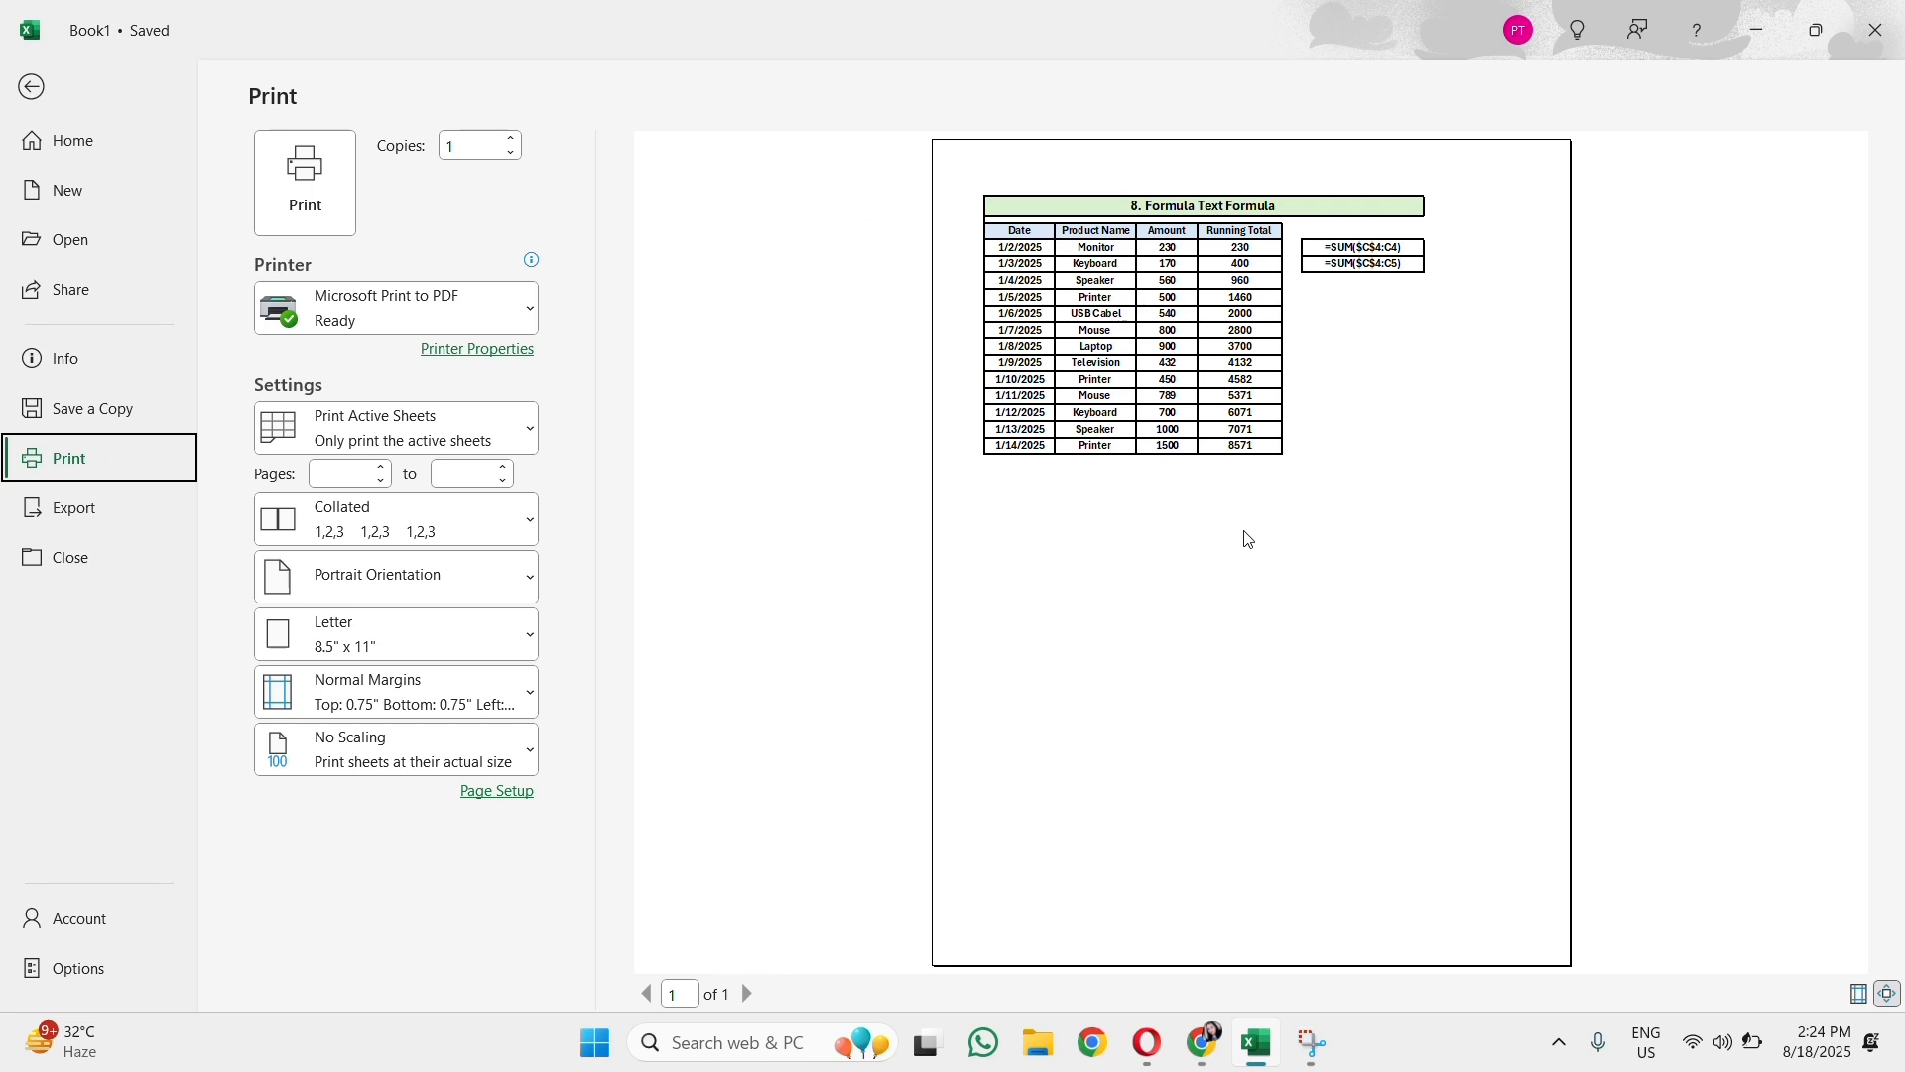
click(1265, 421)
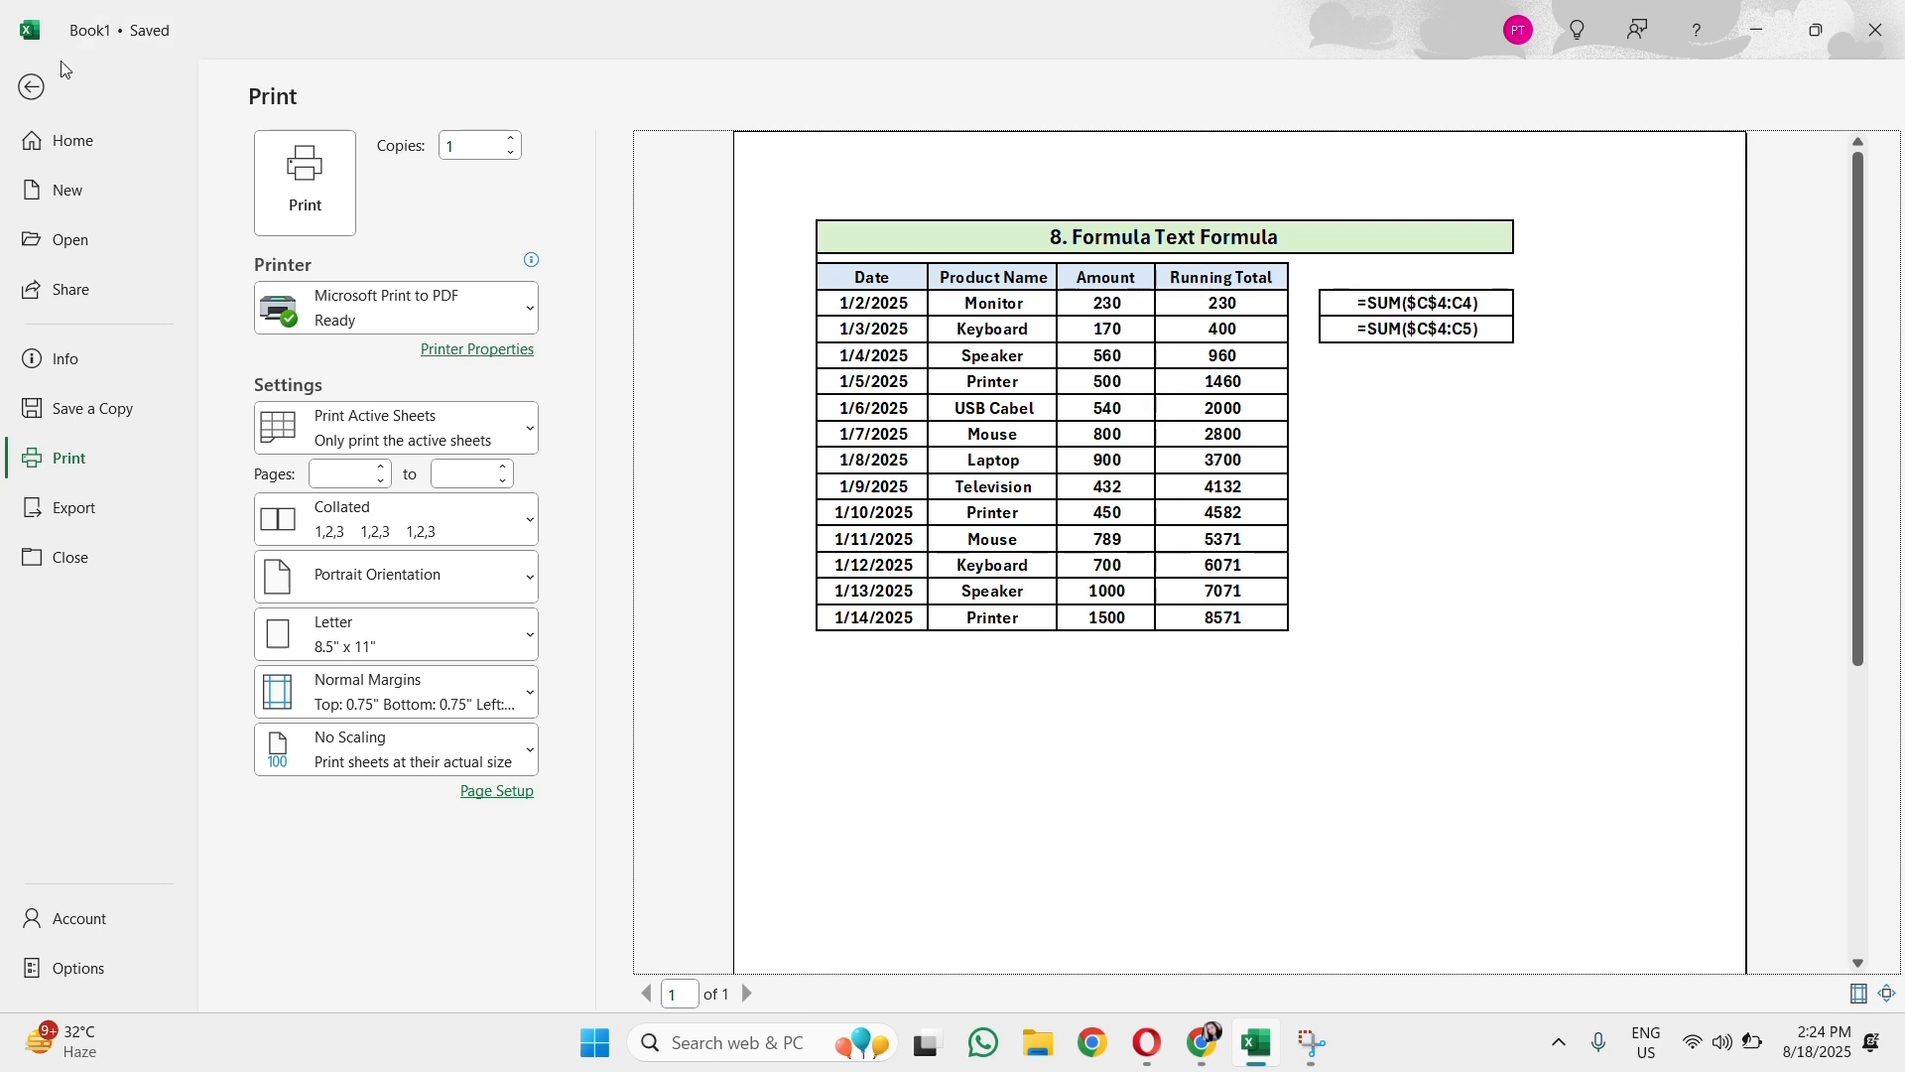
click(36, 94)
click(1182, 592)
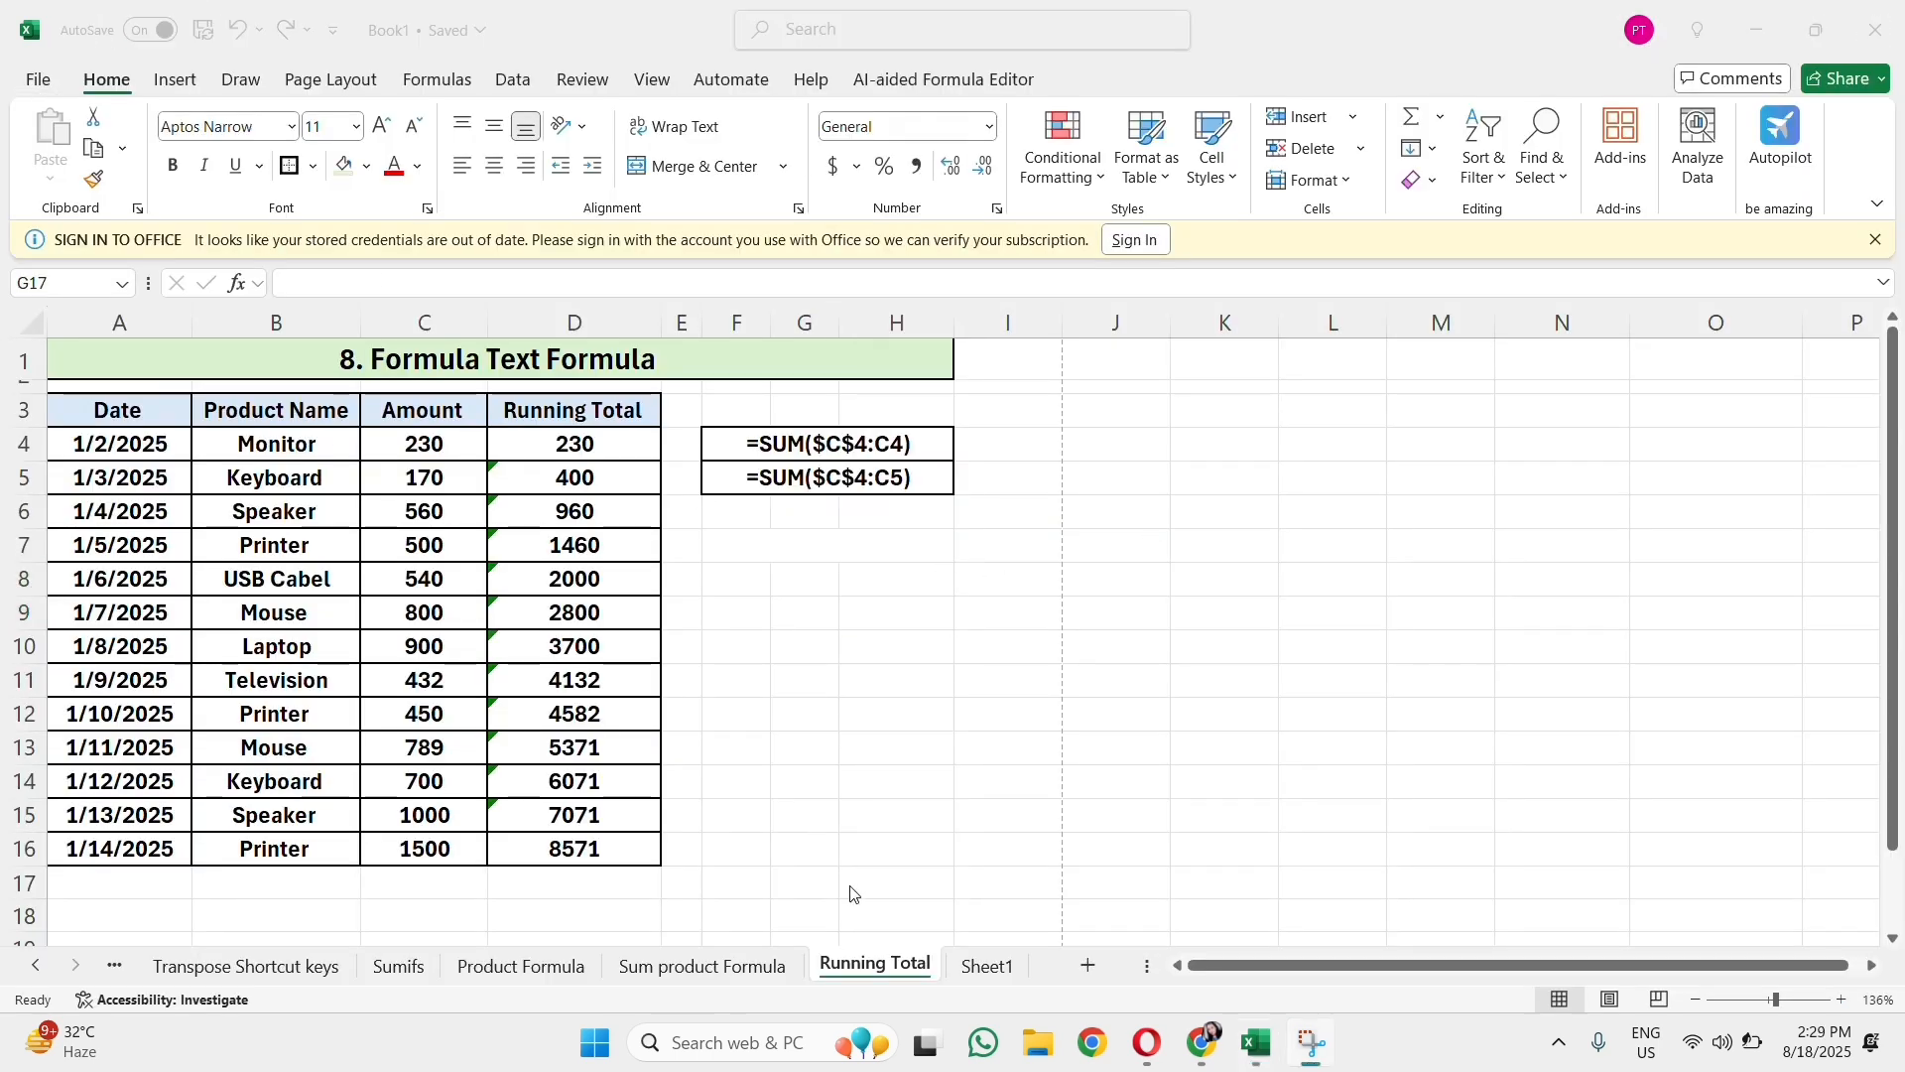
Step: Switch to Sheet1 and select its Dynamic Formula title
click(836, 889)
click(842, 711)
click(985, 966)
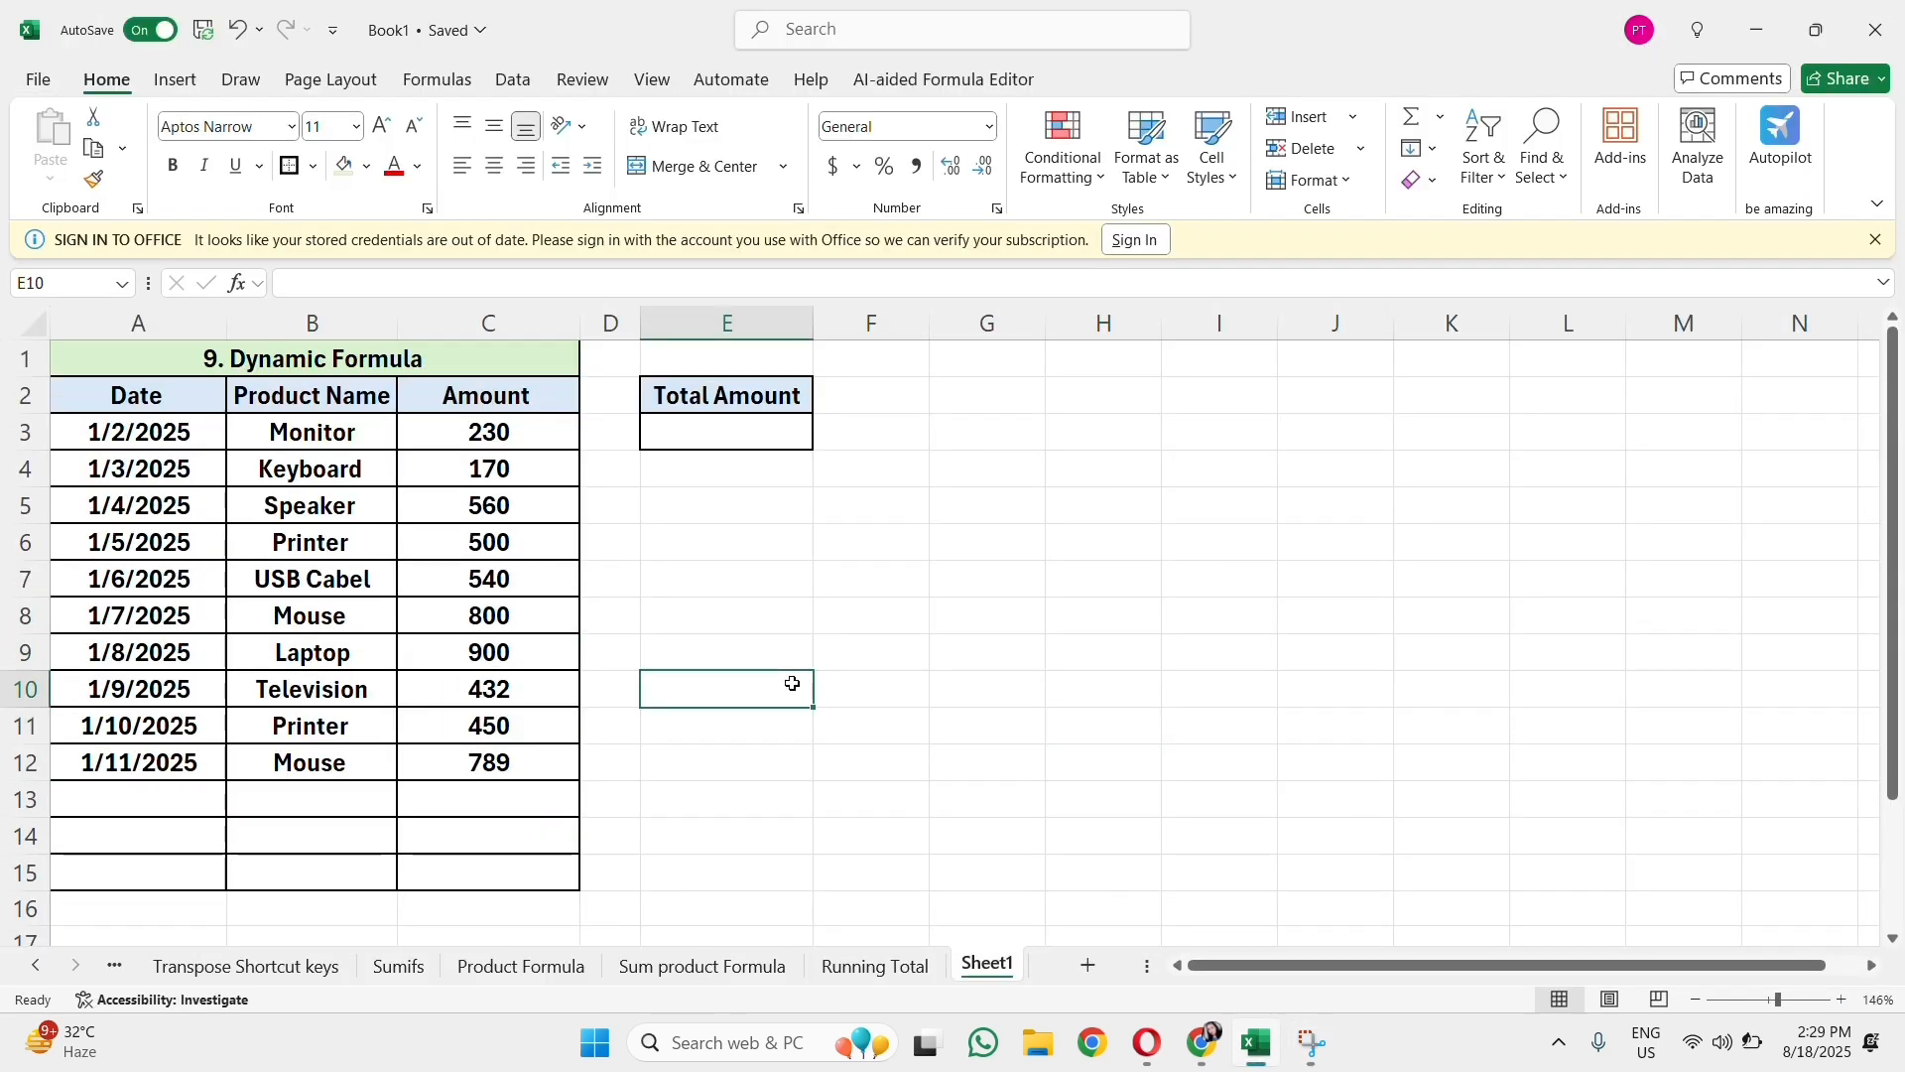
click(694, 578)
click(441, 359)
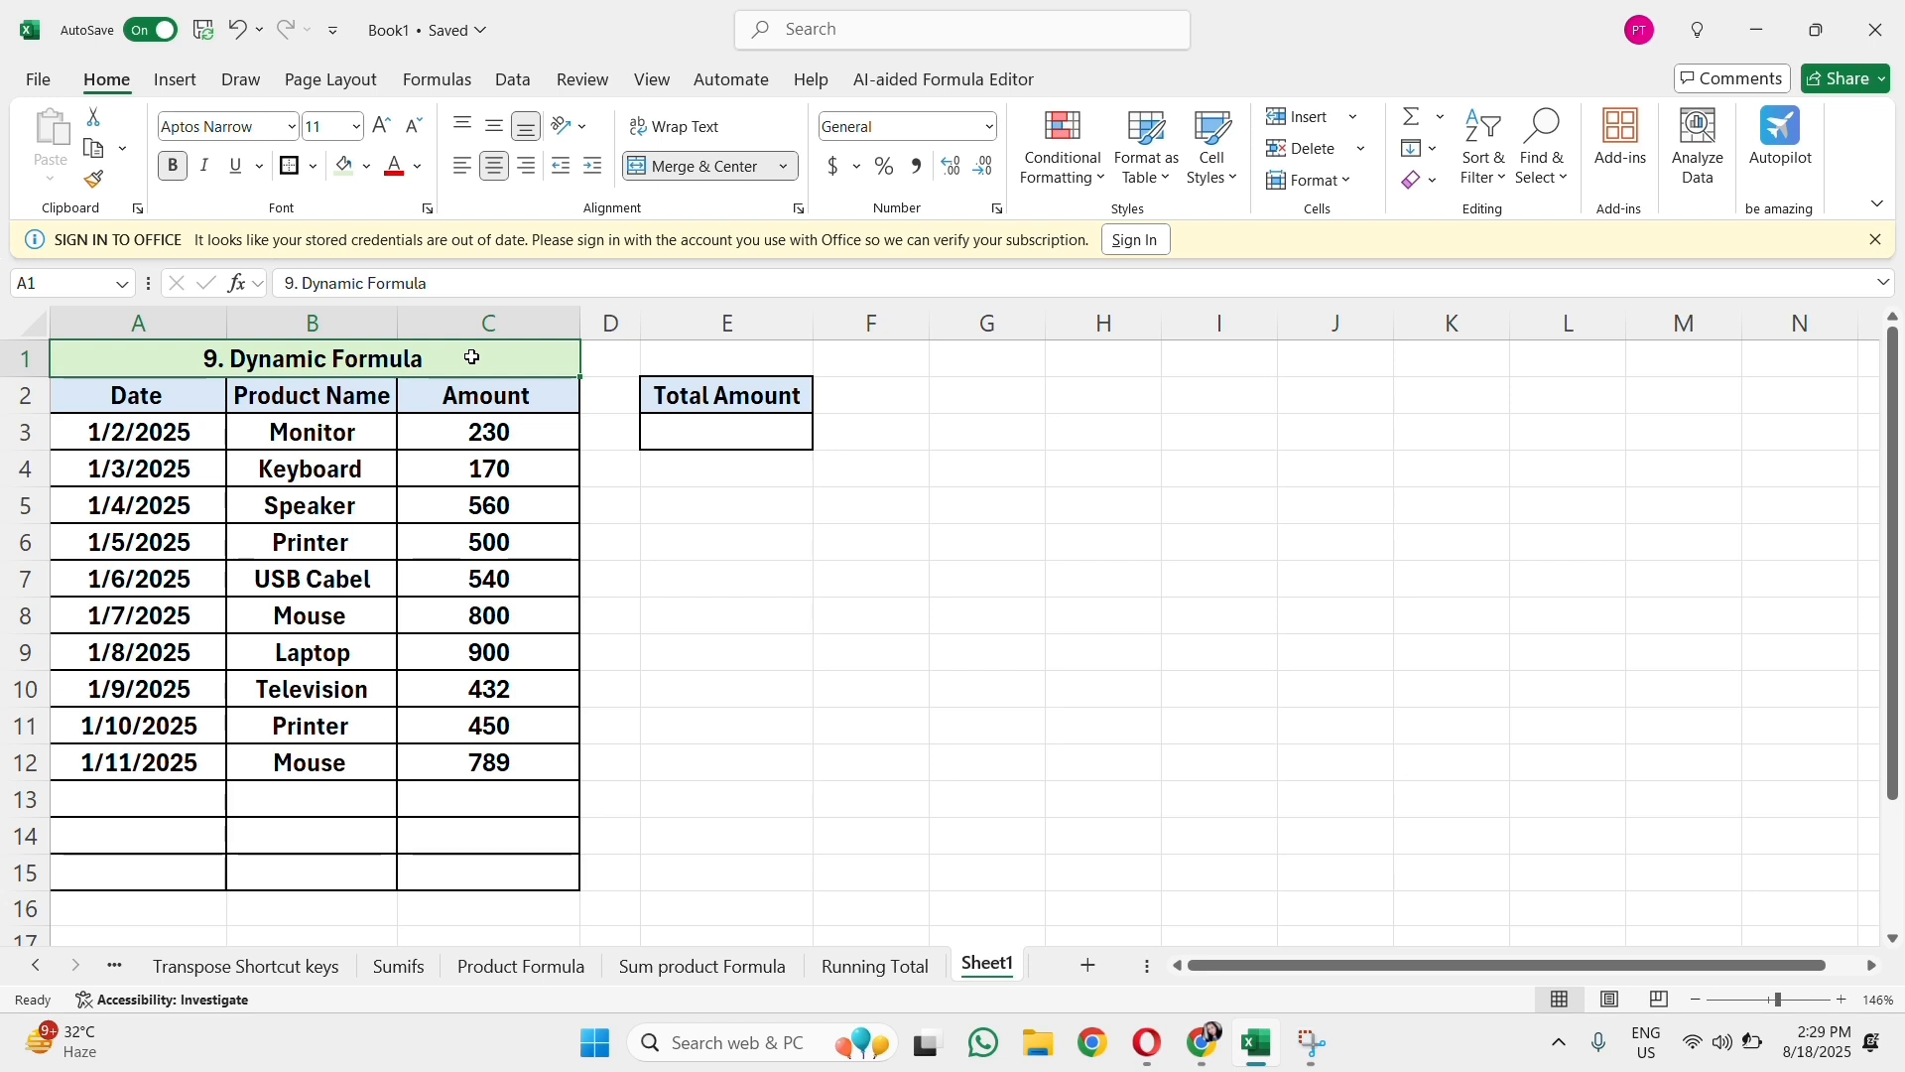
Step: Enter =SUM(C3:C12) in E3 under Total Amount
click(728, 425)
text(=)
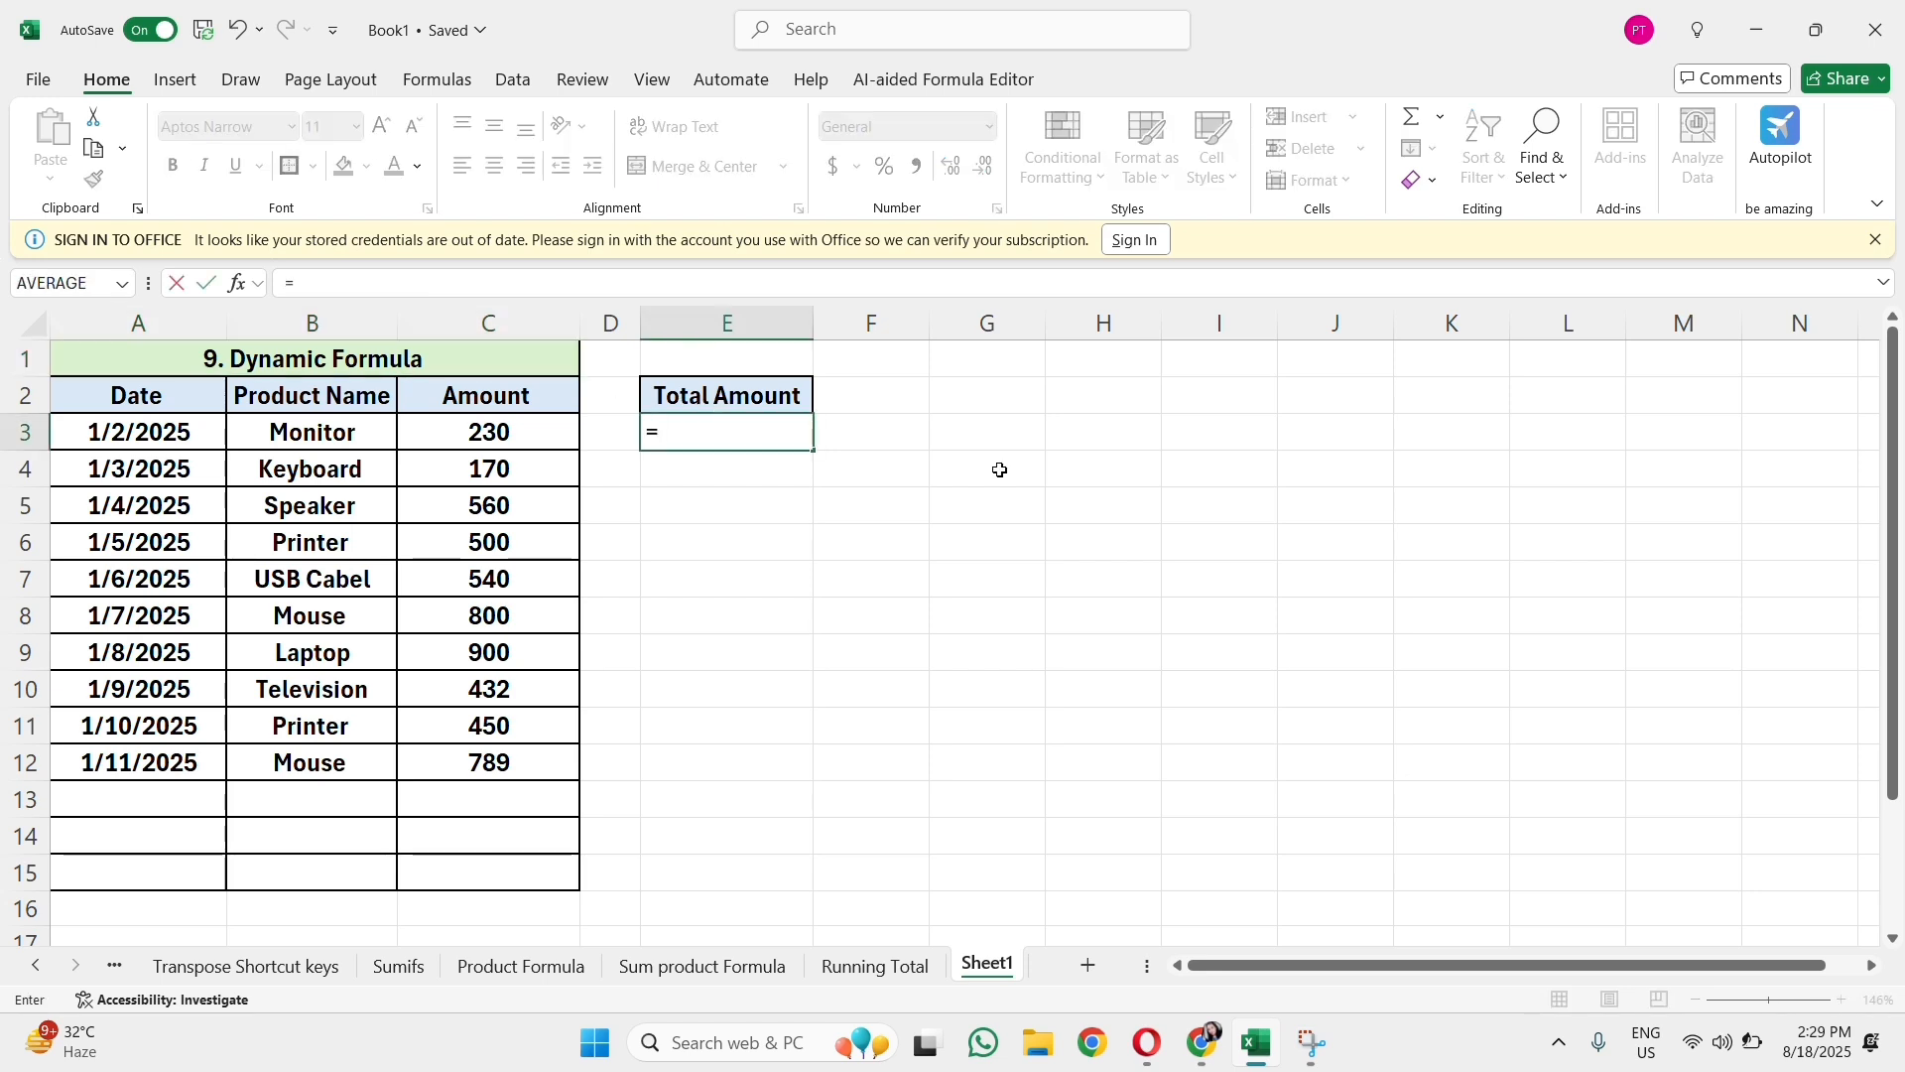
text(sum()
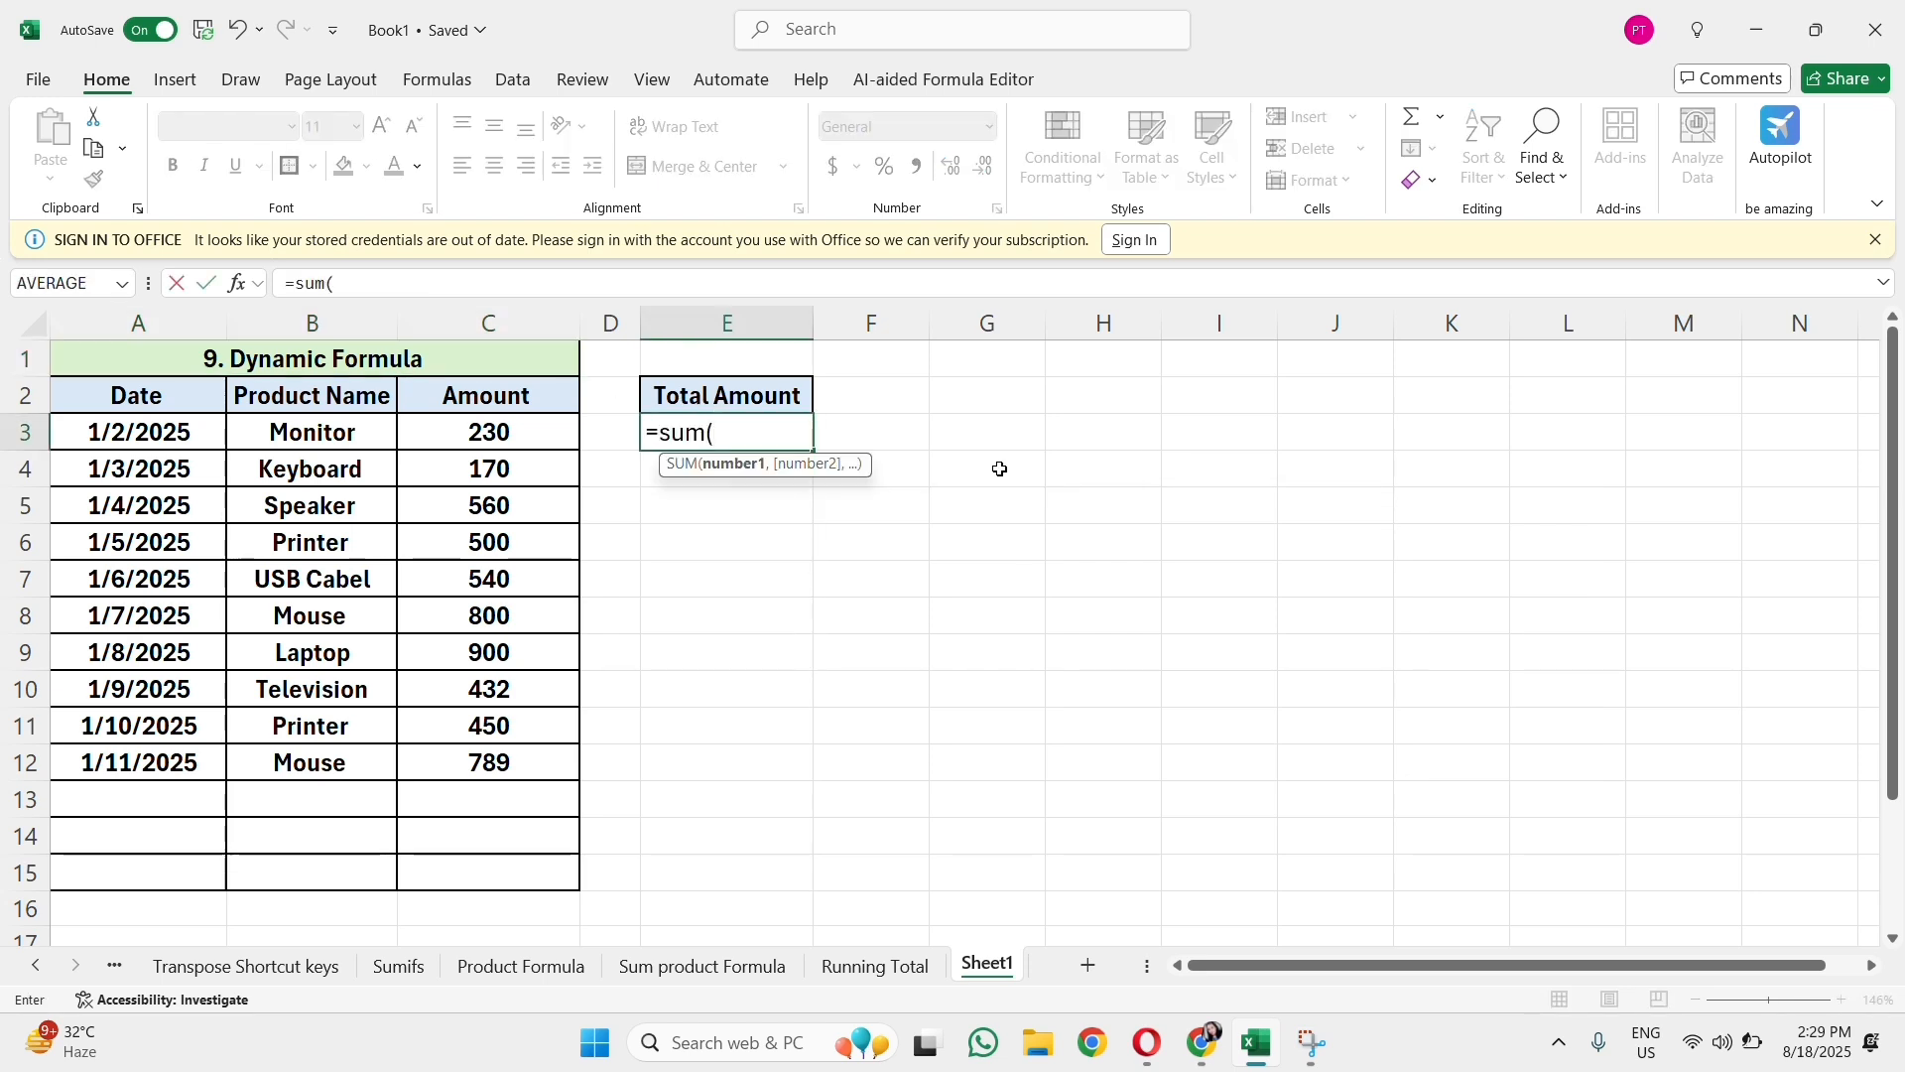
drag(527, 429, 544, 759)
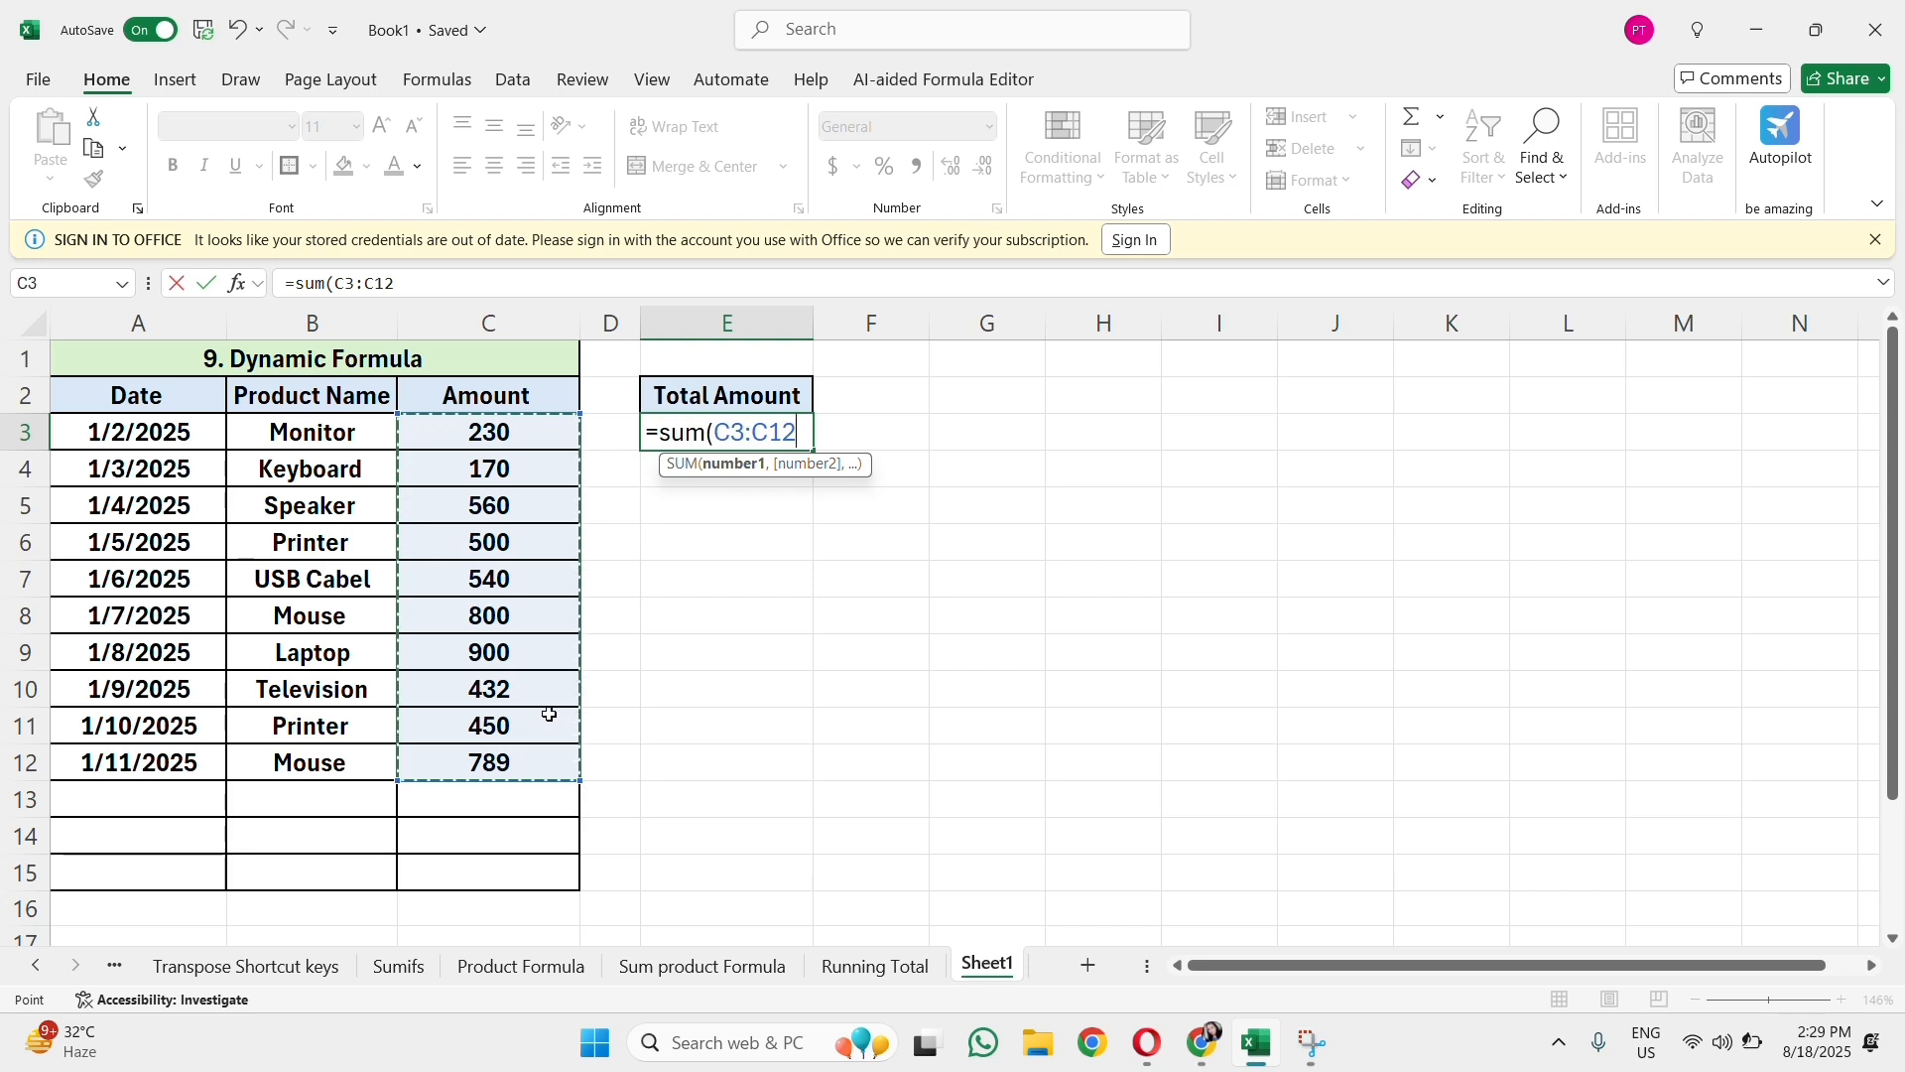
text())
key(Return)
Step: Center the total in E3 and make it bold
click(735, 425)
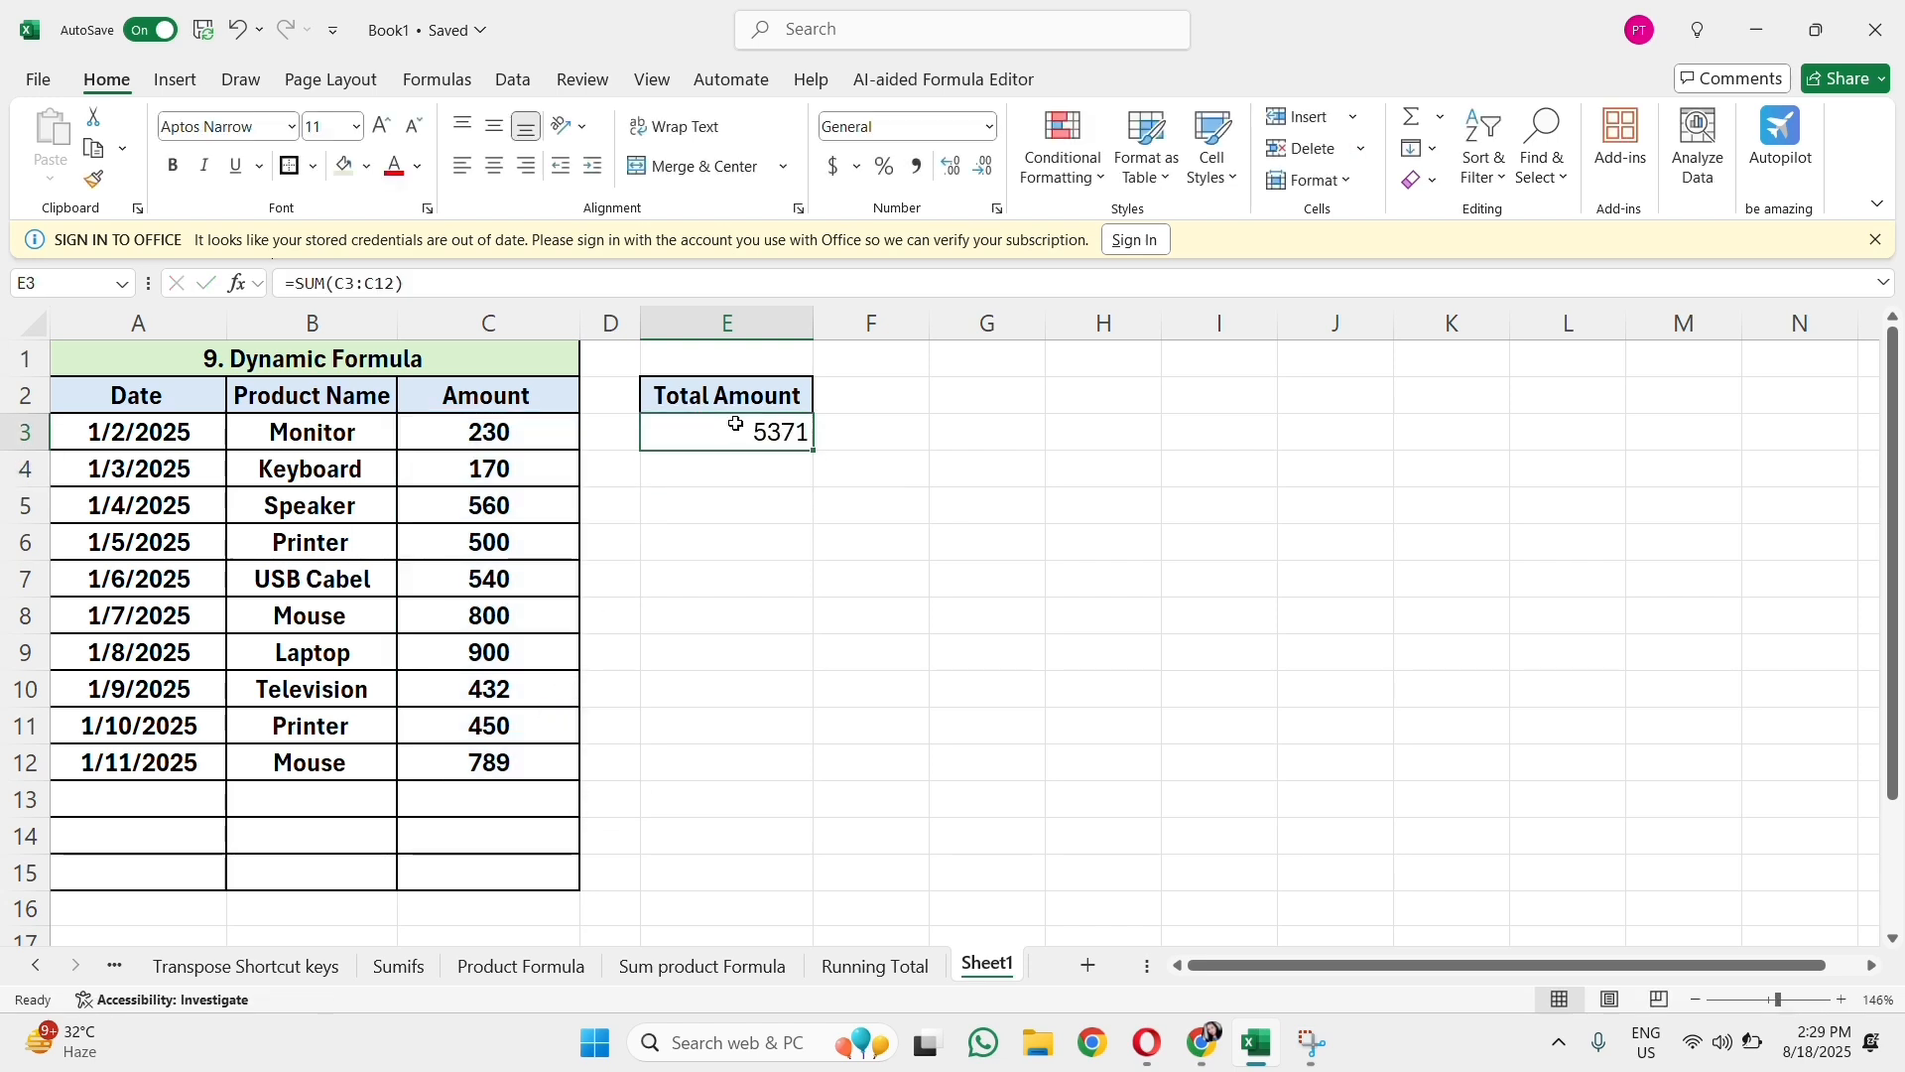
click(495, 166)
click(172, 165)
click(846, 711)
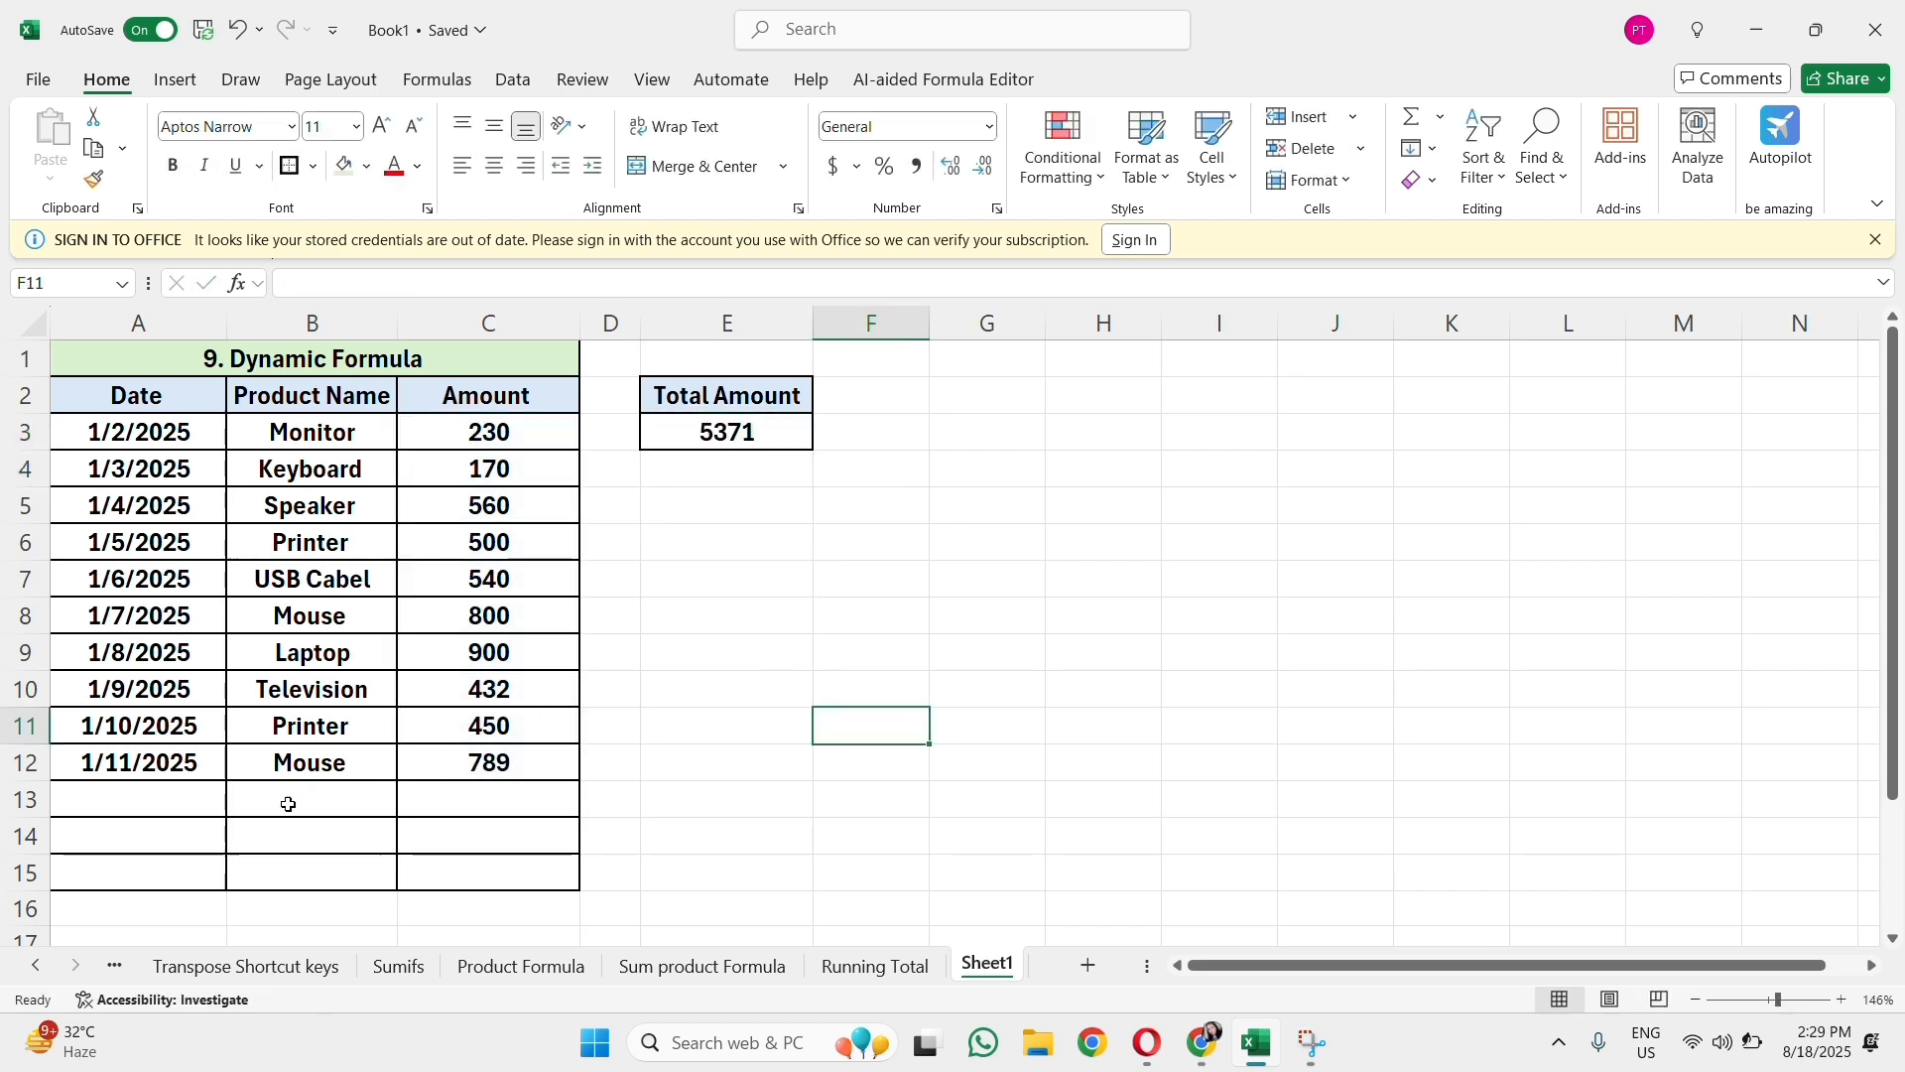
Step: Copy the last record A12:C12 into the empty row 13
click(182, 786)
drag(180, 770, 465, 766)
key(ctrl+c)
click(187, 803)
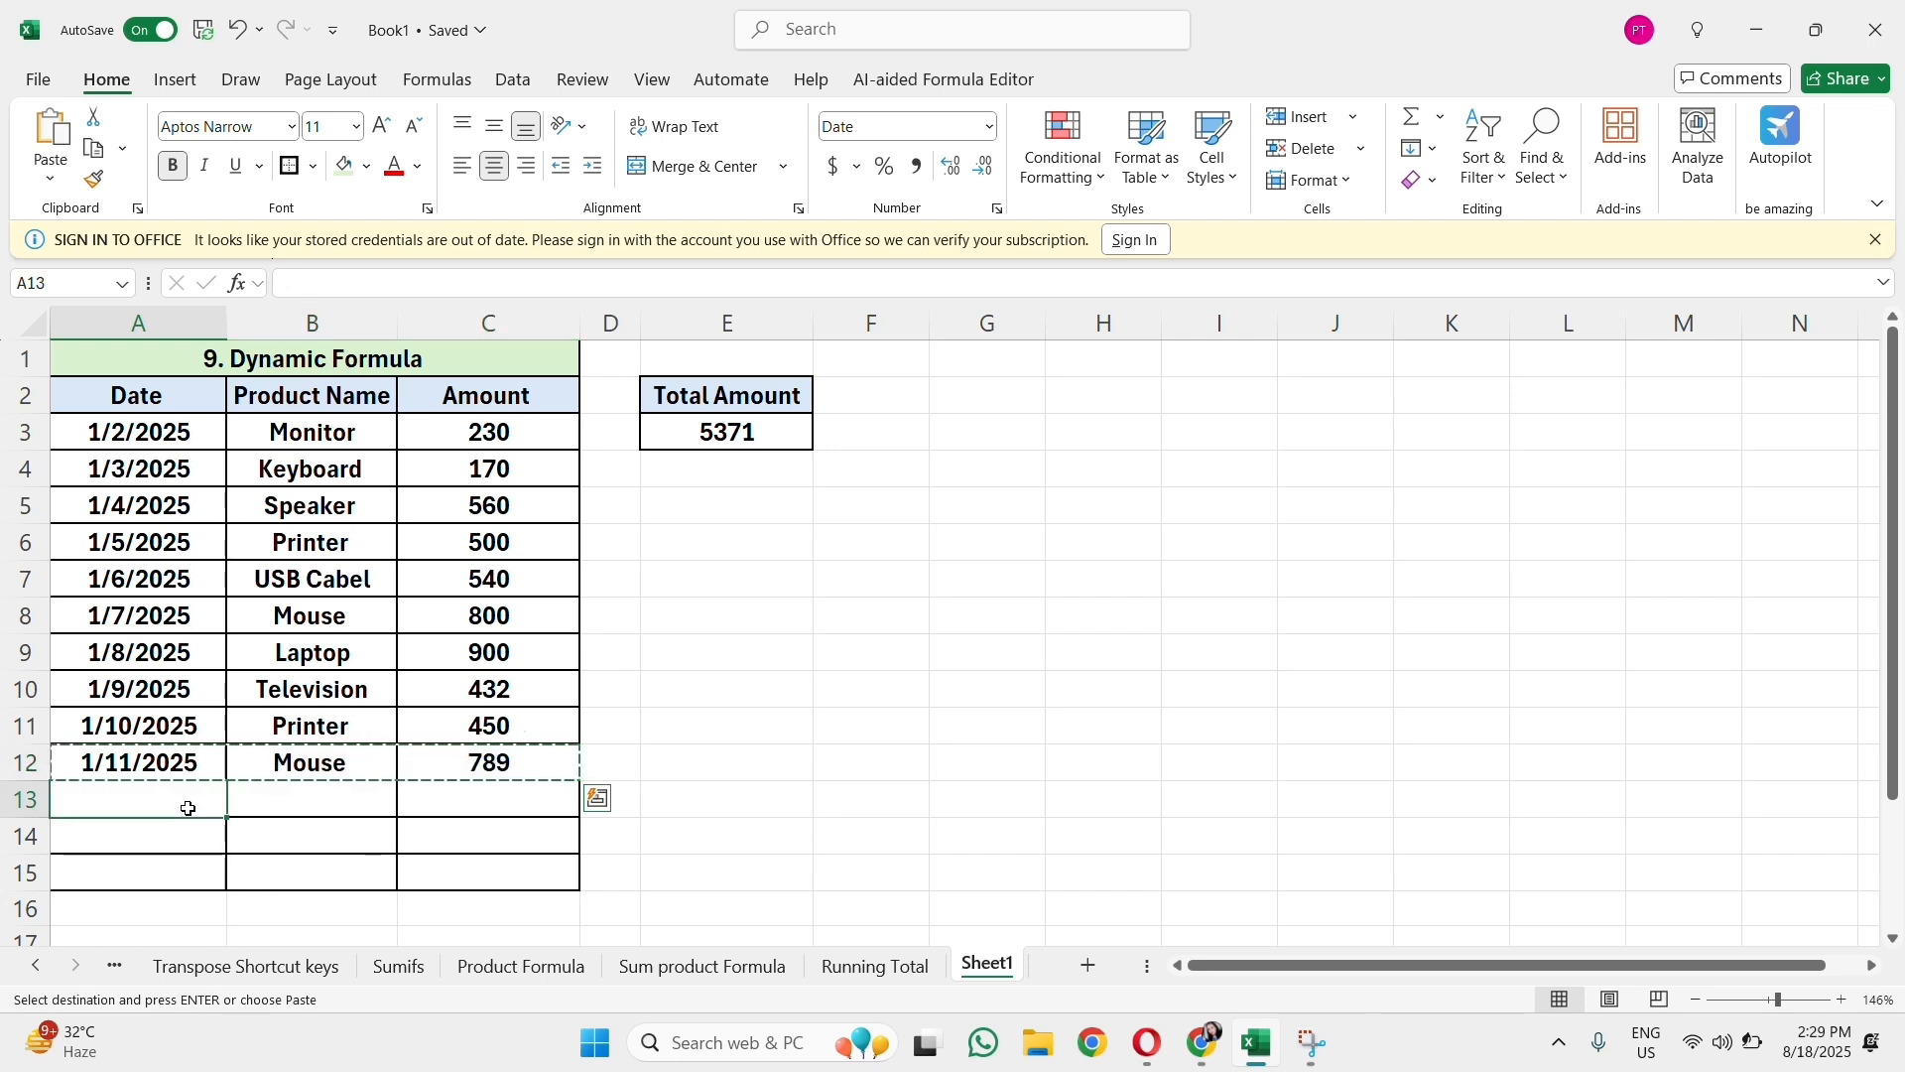
key(ctrl+v)
Step: Set the amount in C13 to 3245
click(514, 794)
double_click(525, 794)
key(BackSpace)
key(BackSpace)
key(BackSpace)
text(3245)
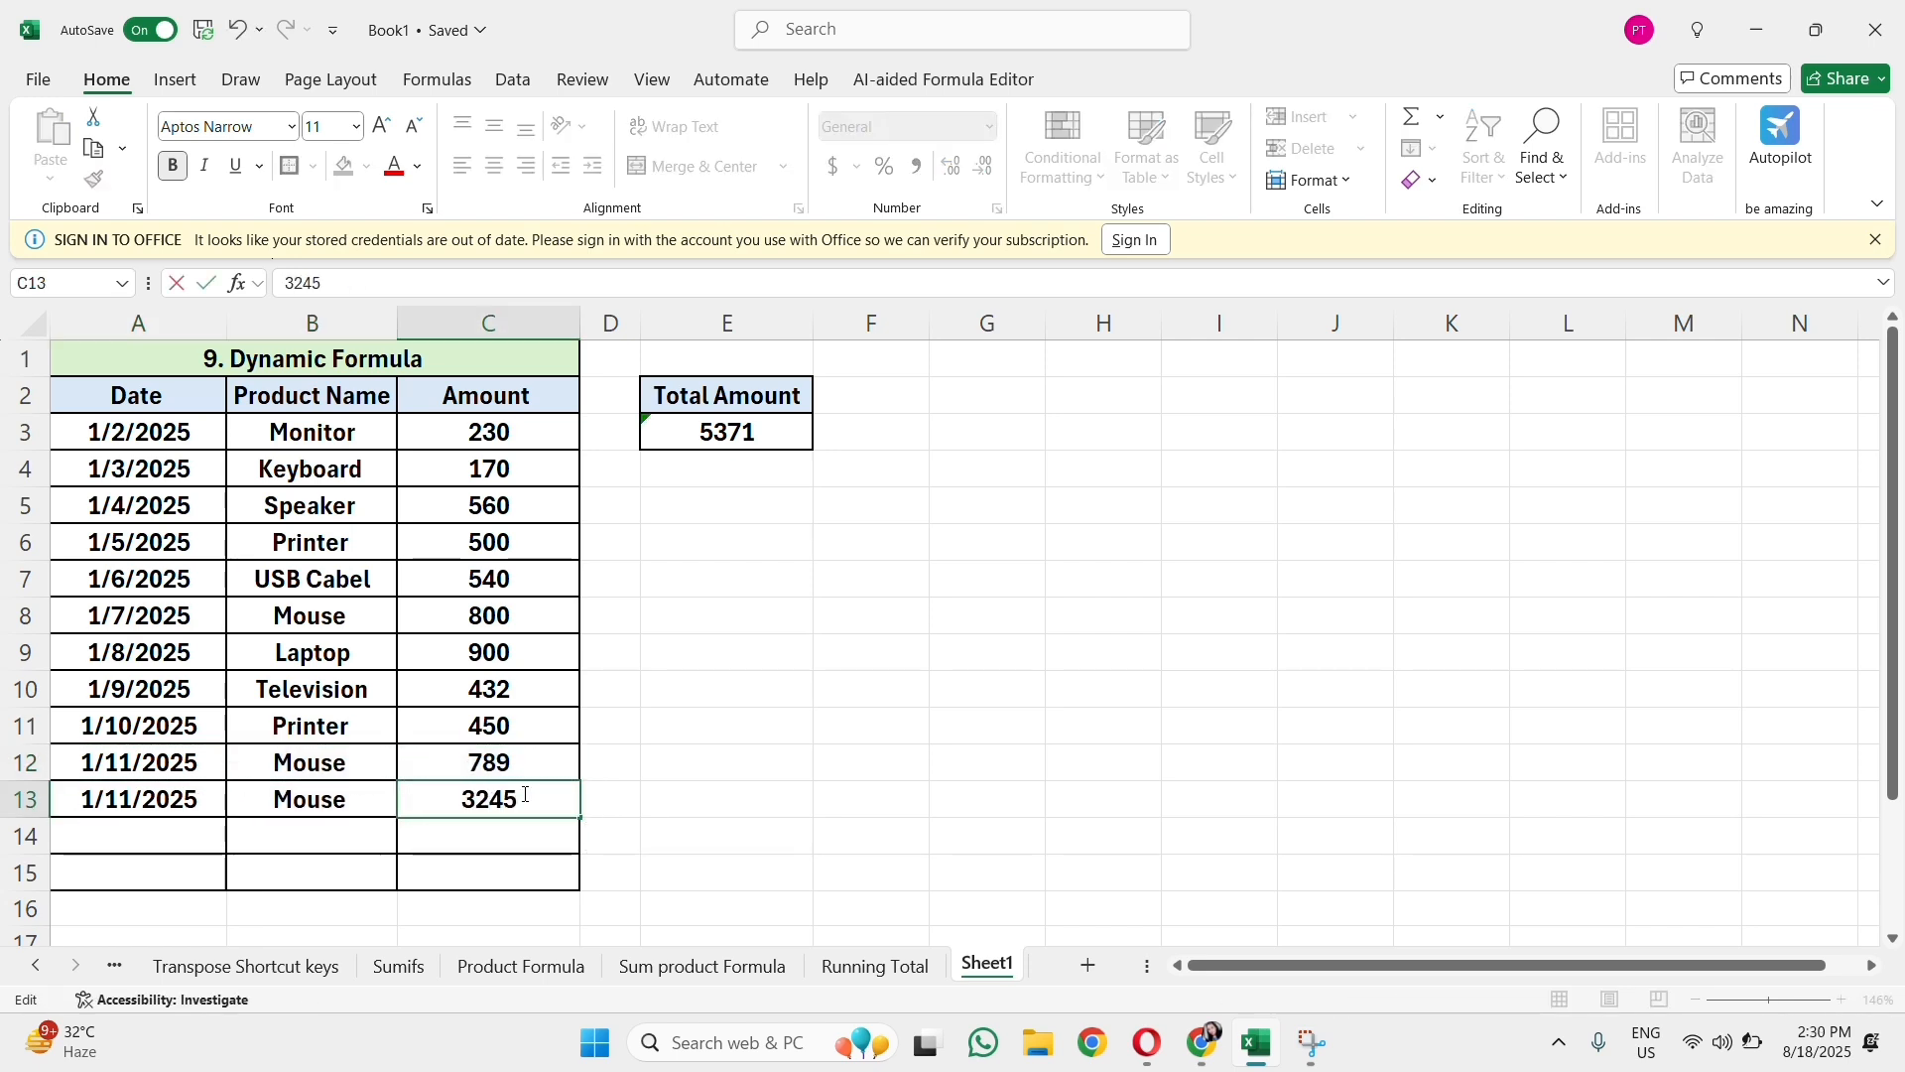
key(Return)
Step: Examine whether the E3 SUM range includes the newly added row 13
click(480, 809)
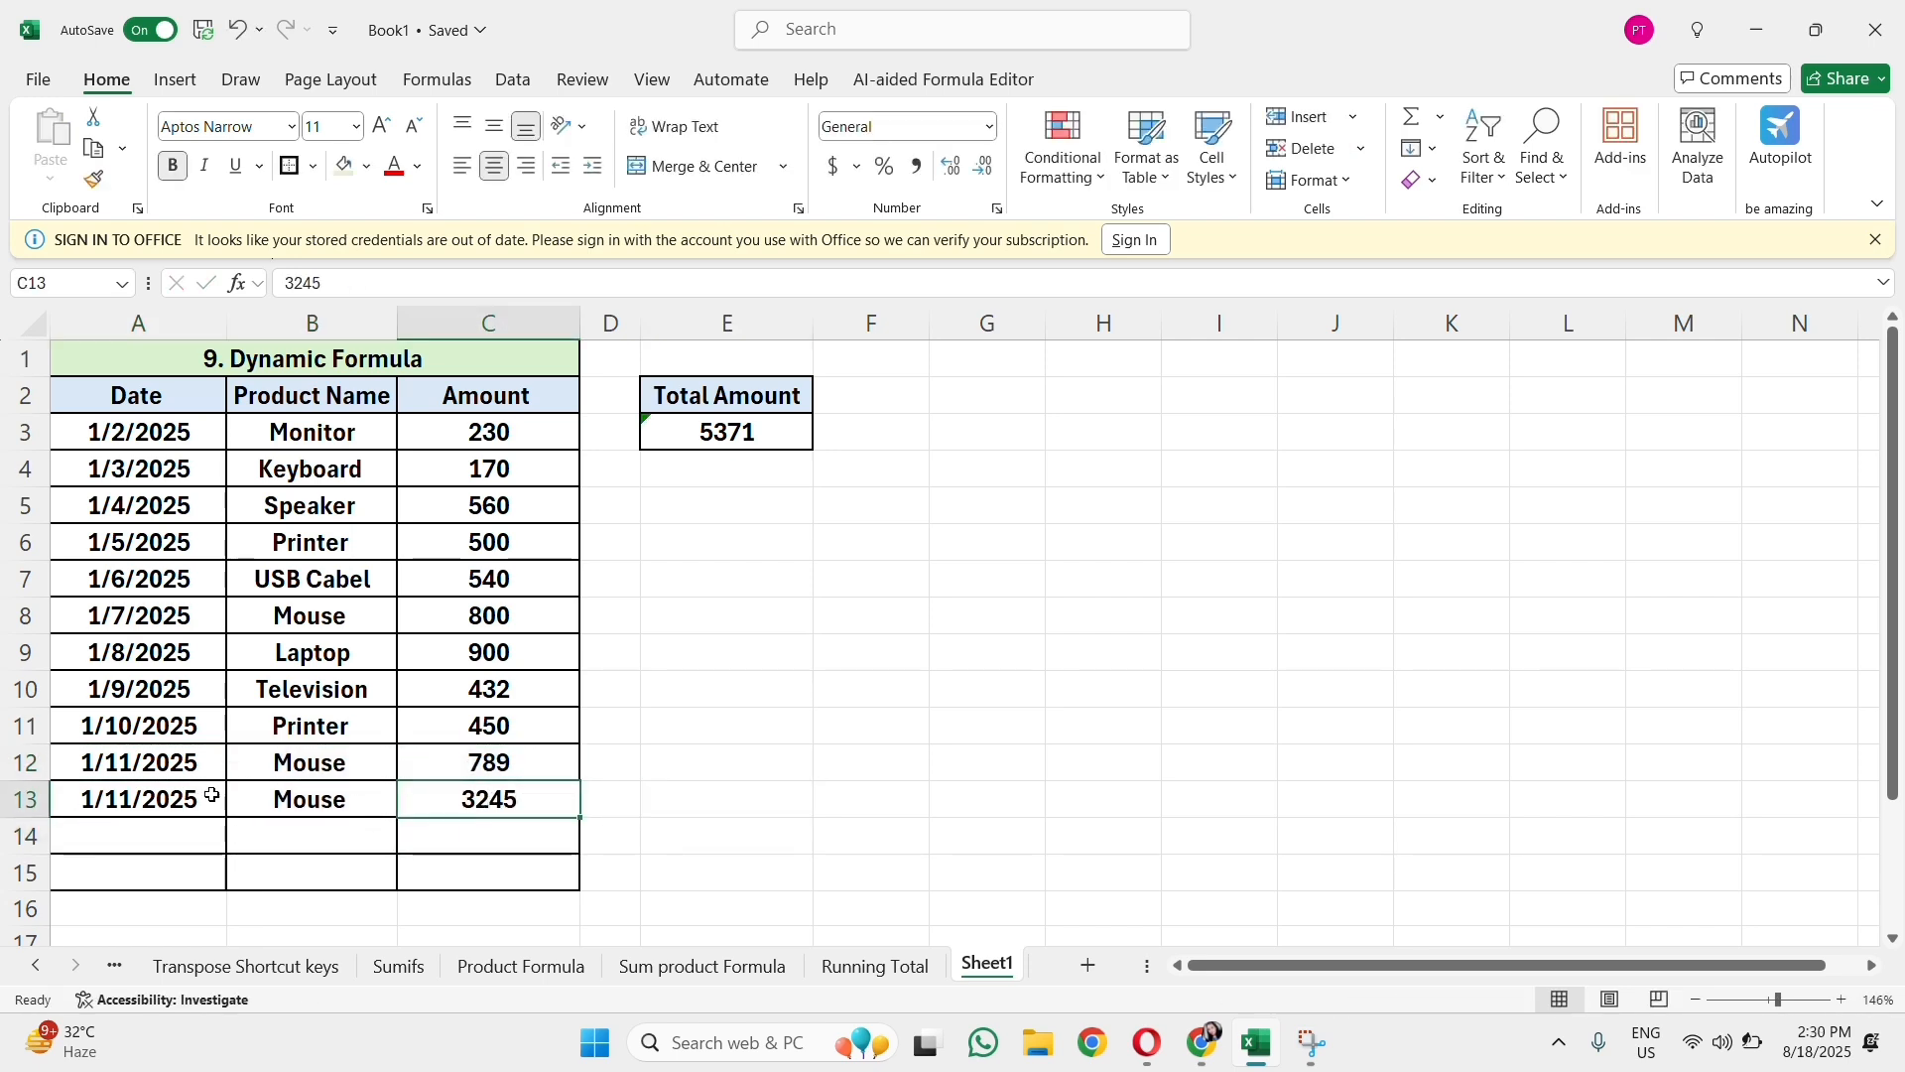
drag(209, 795, 456, 796)
click(732, 437)
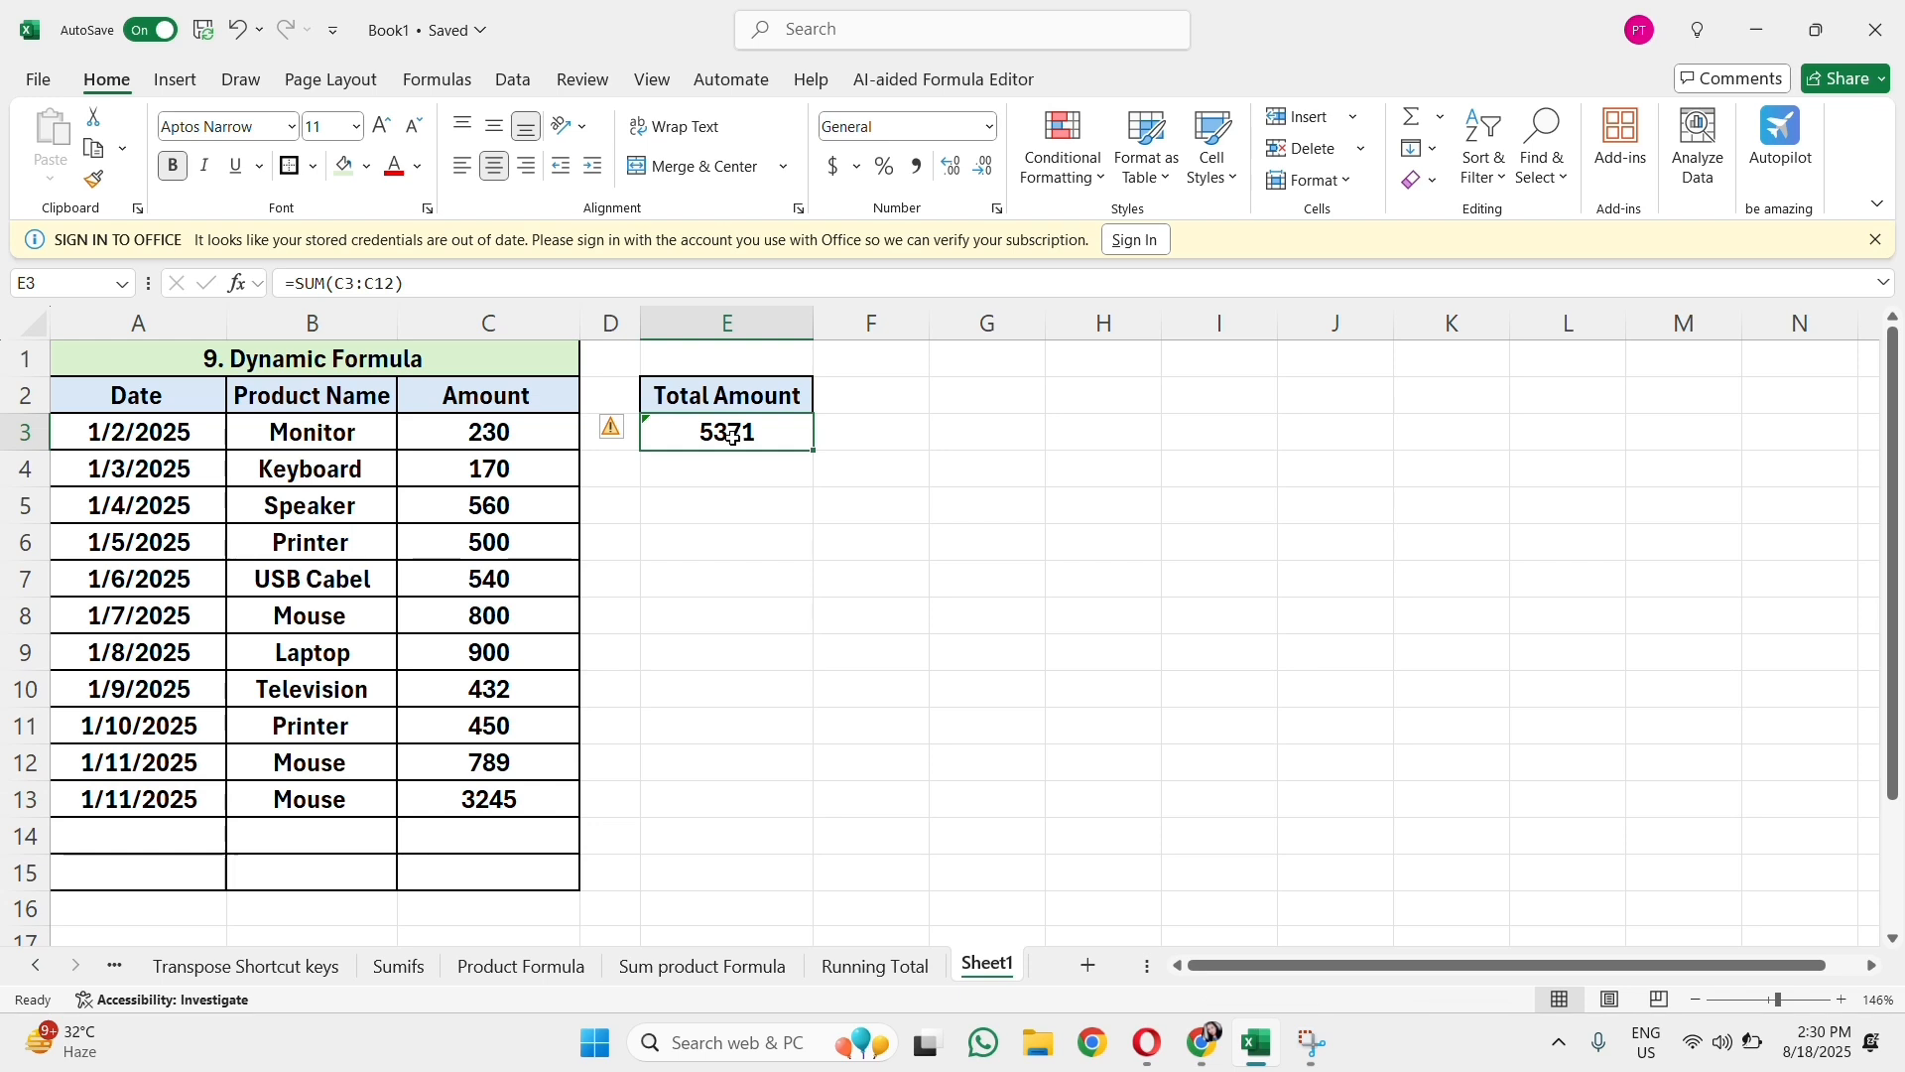
double_click(731, 436)
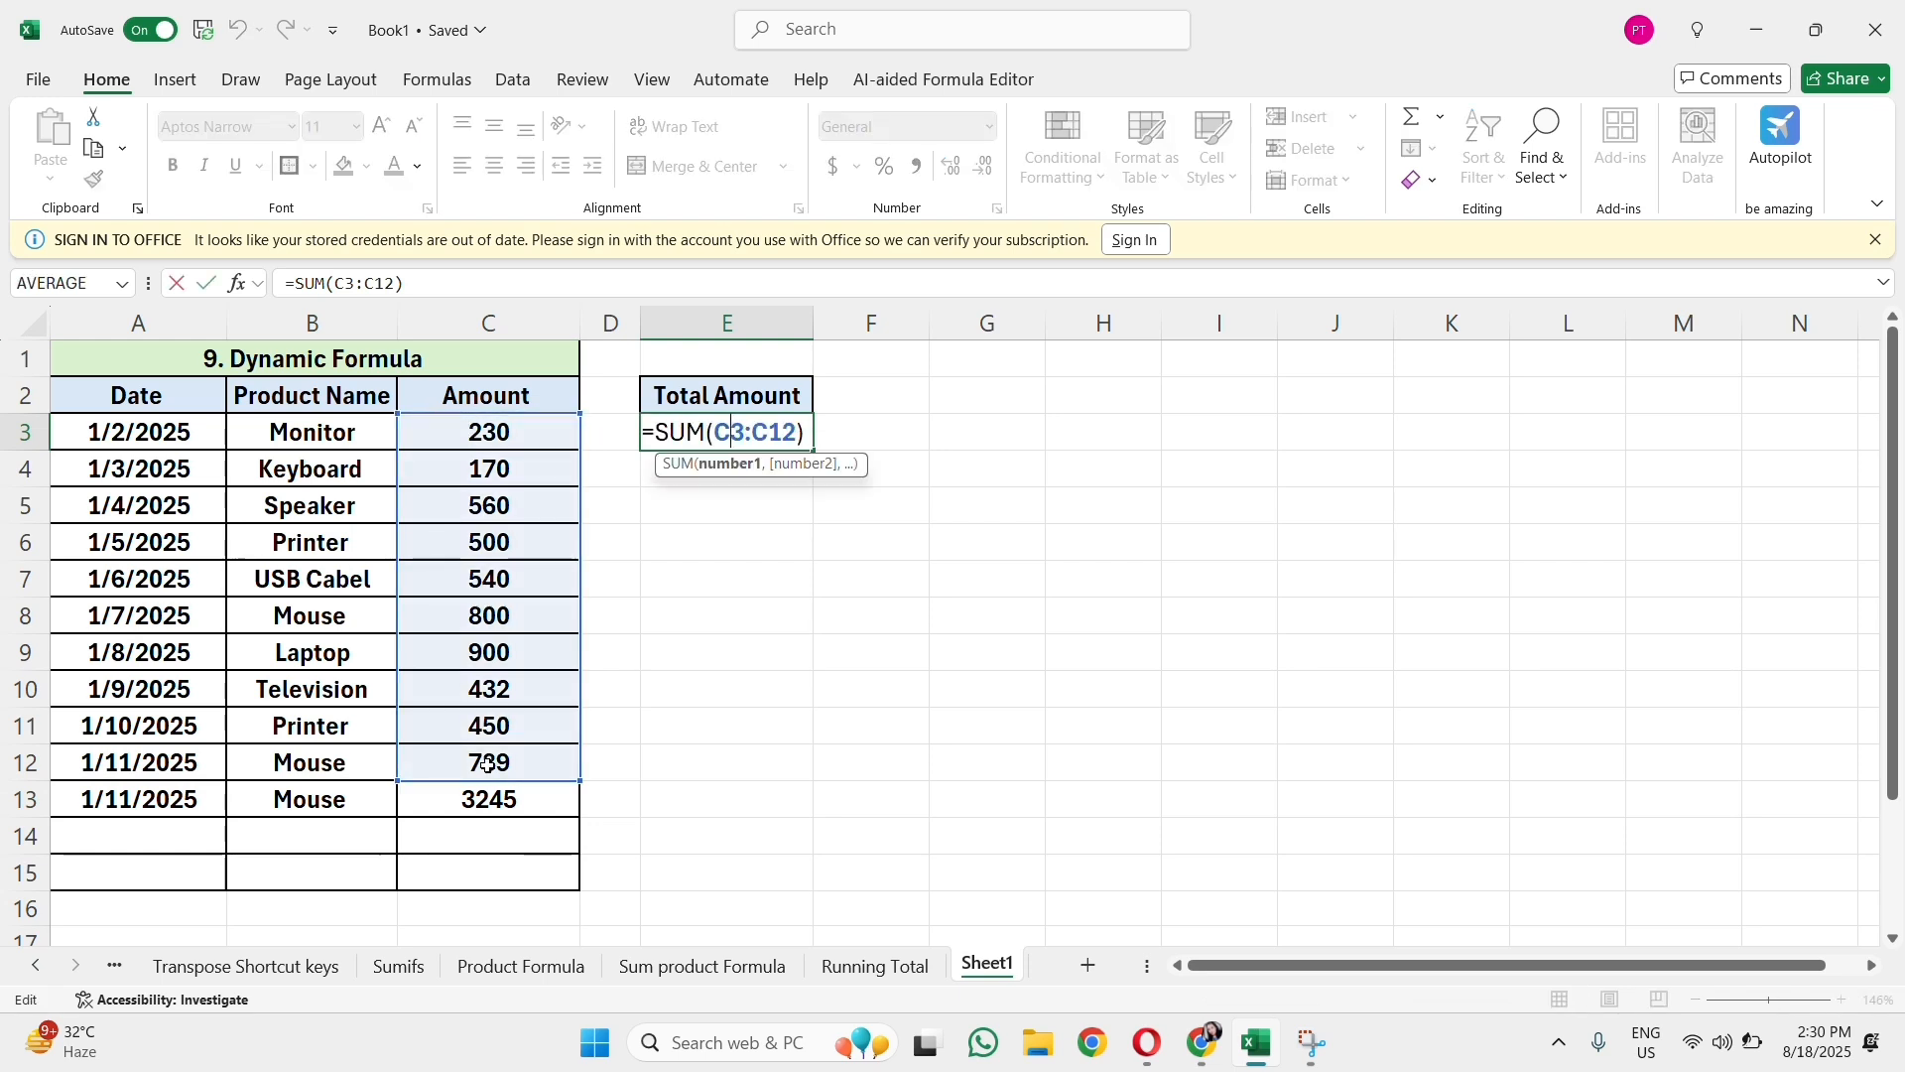
click(707, 724)
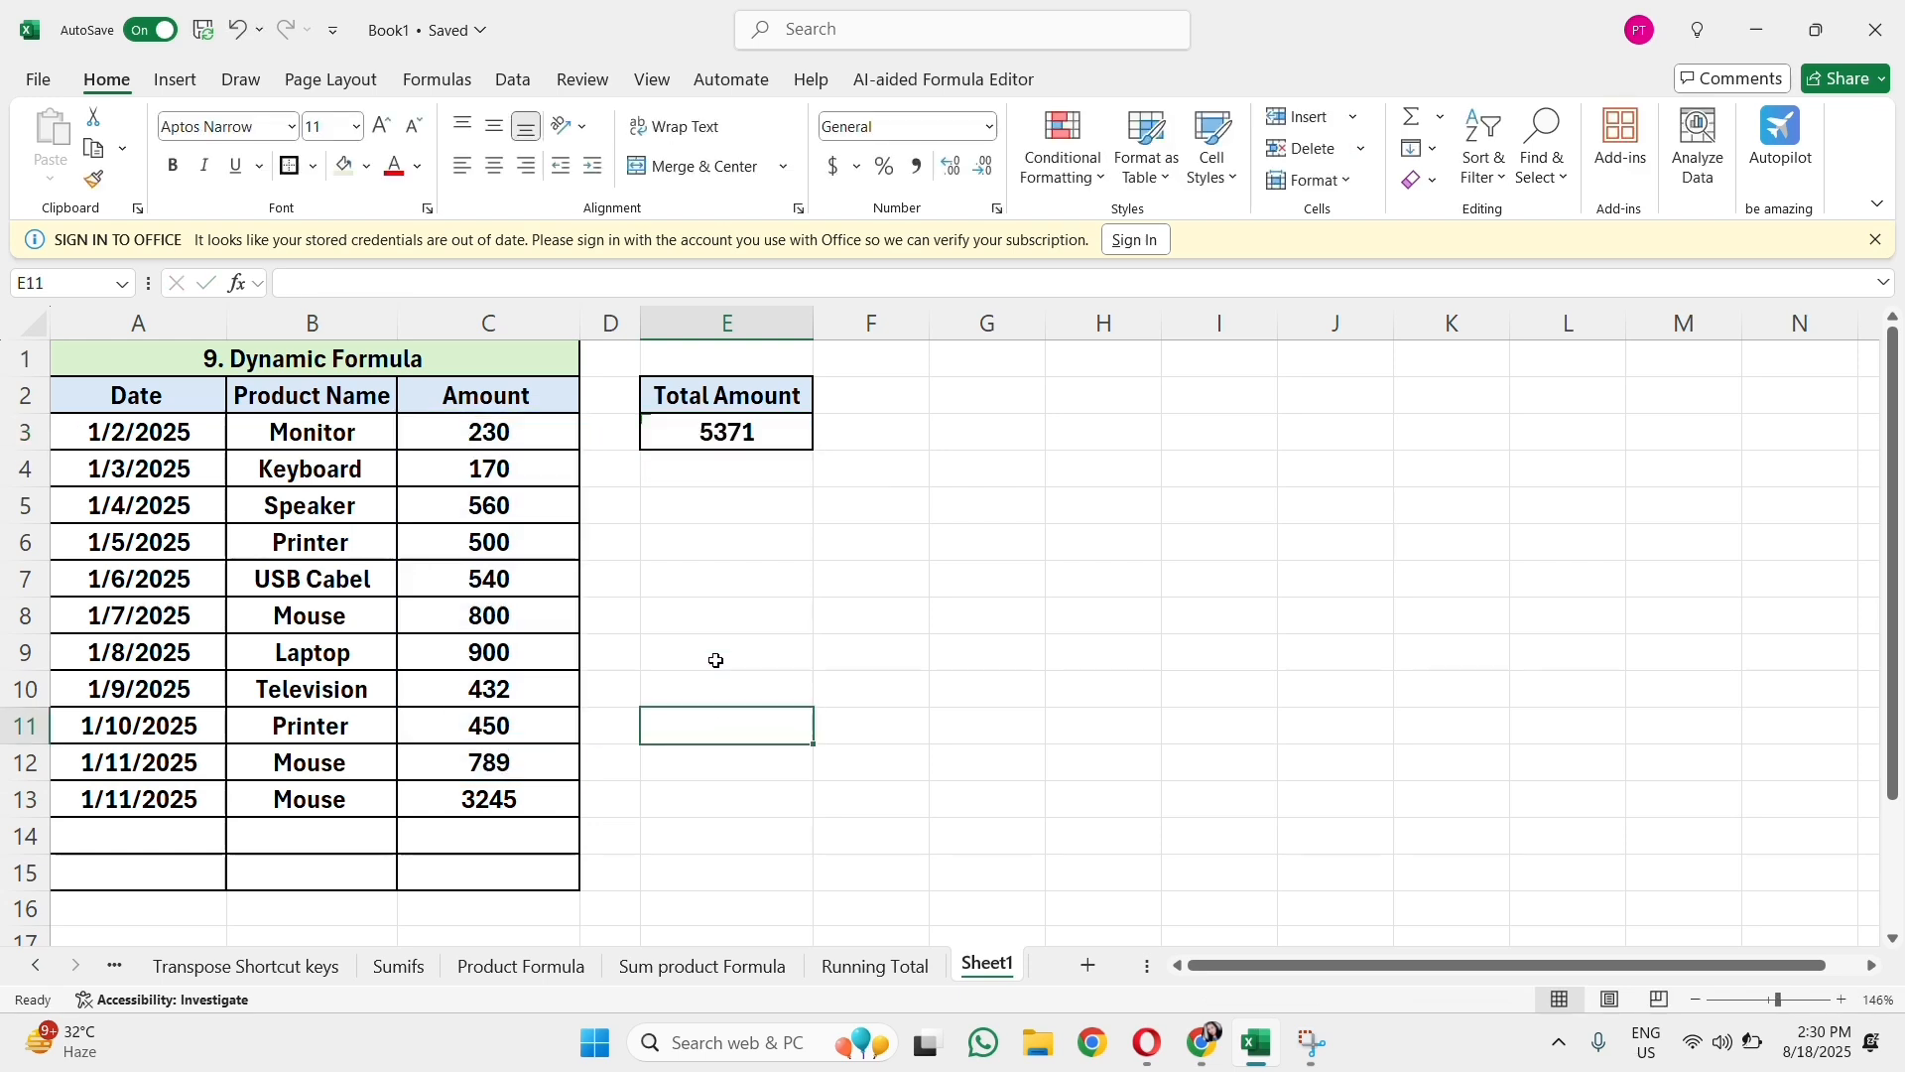
click(784, 461)
click(751, 647)
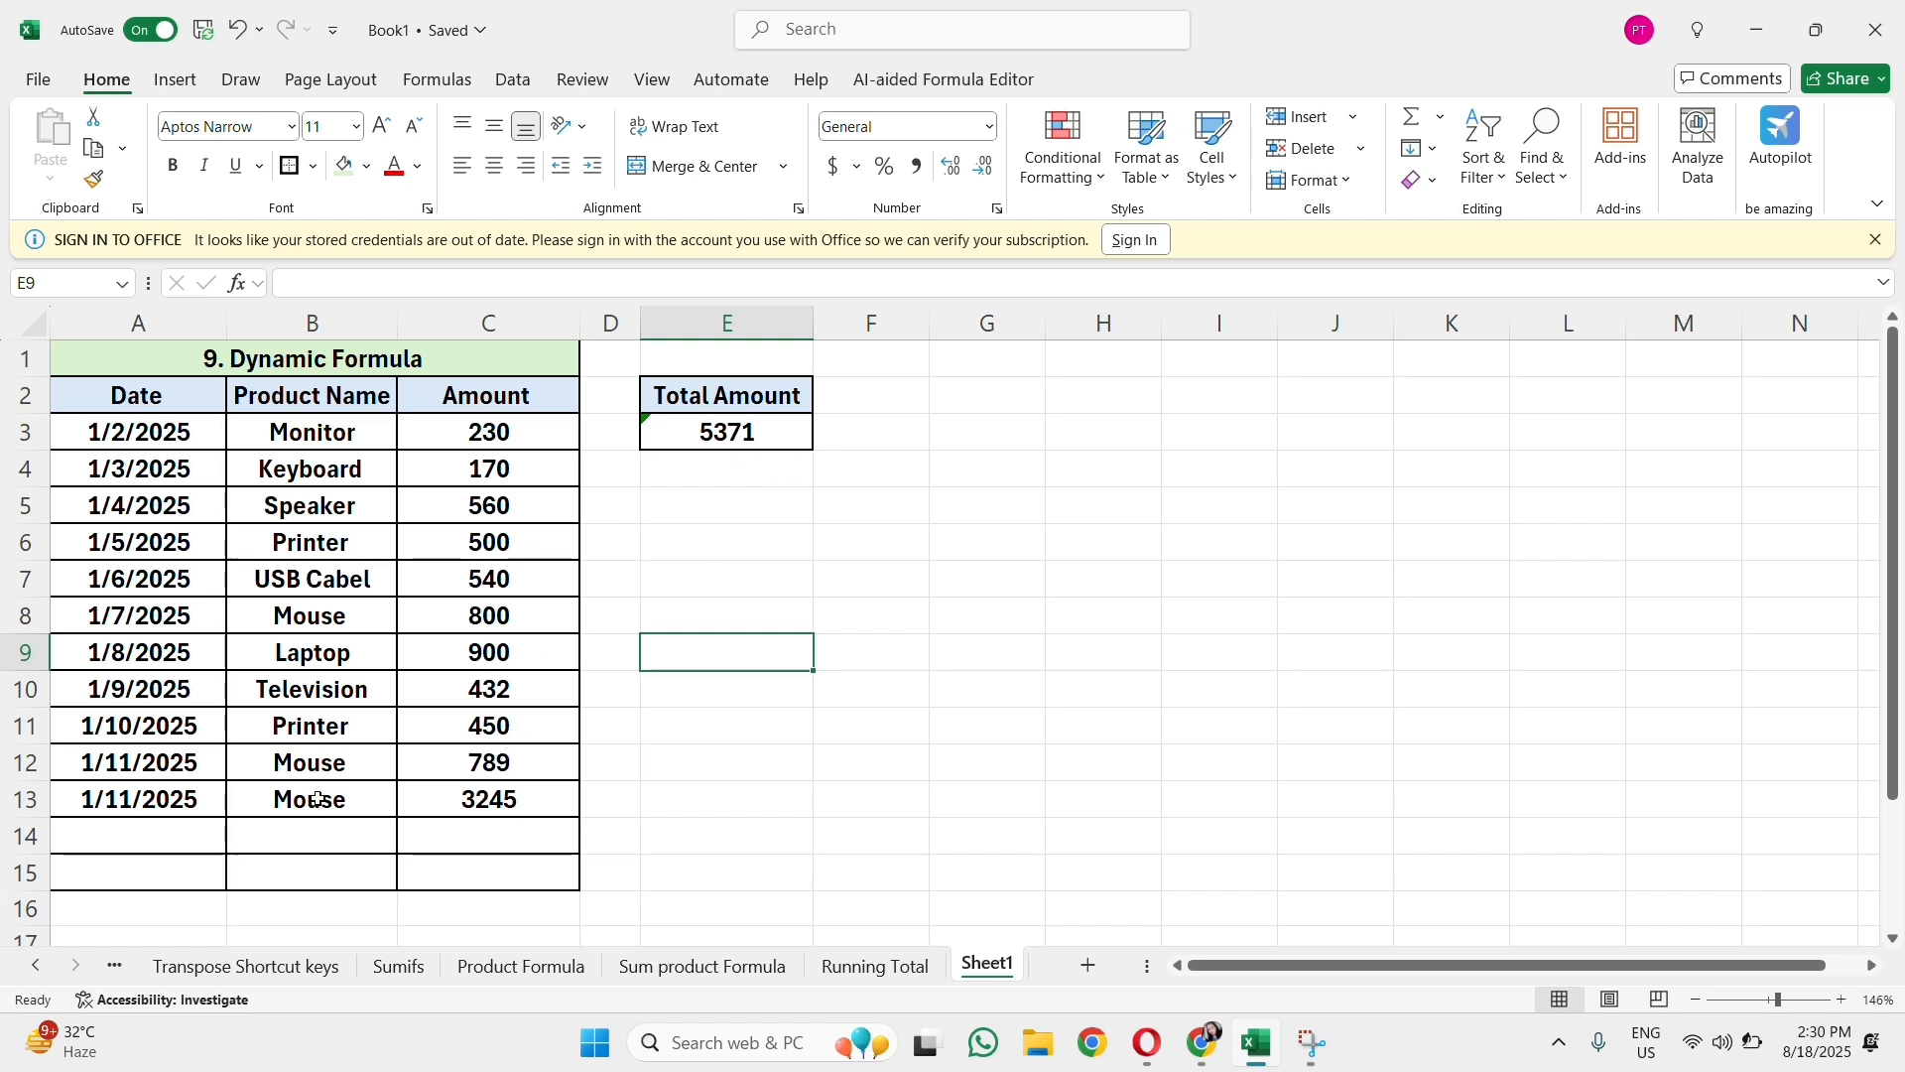
Step: Clear the test record from A13:C13
click(204, 799)
drag(203, 799, 598, 799)
key(BackSpace)
click(432, 812)
key(Delete)
Step: Convert the range A2:C12 into a table with headers
click(951, 723)
drag(164, 395, 479, 760)
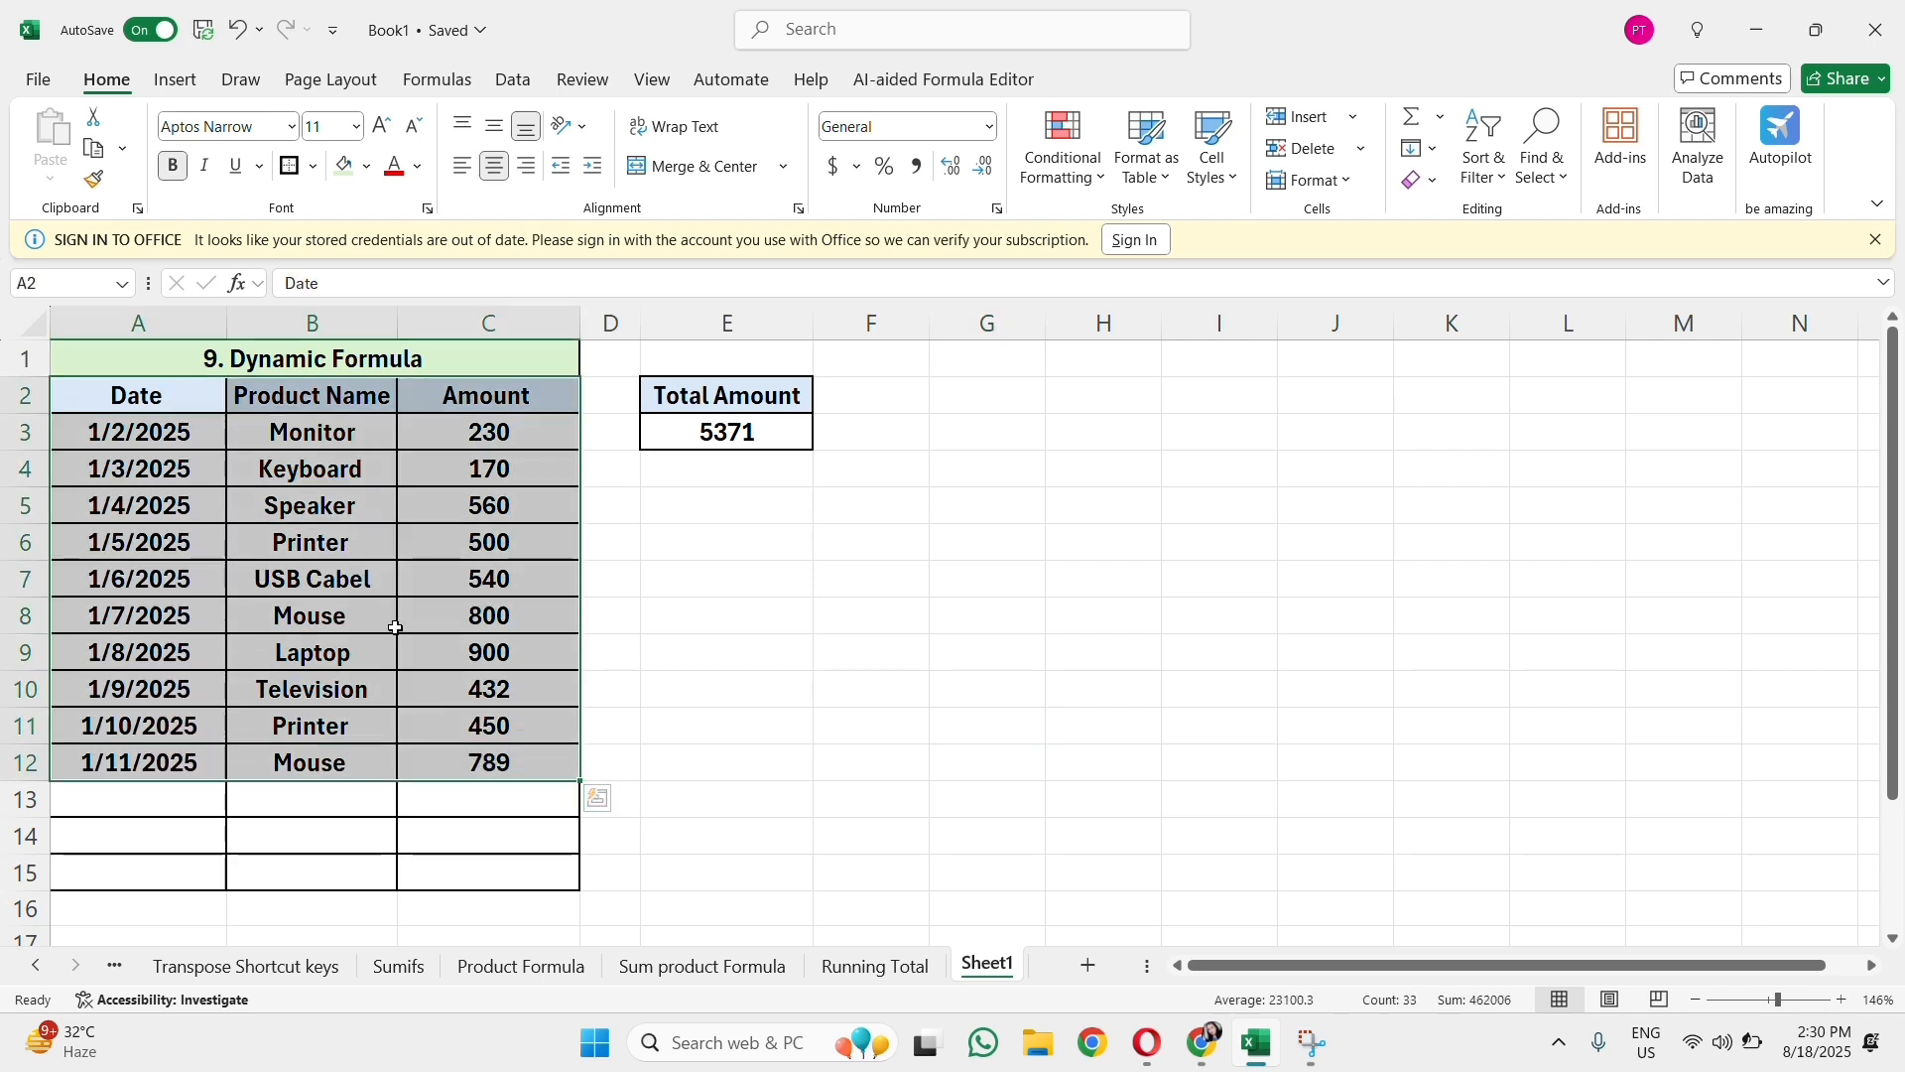
key(ctrl+t)
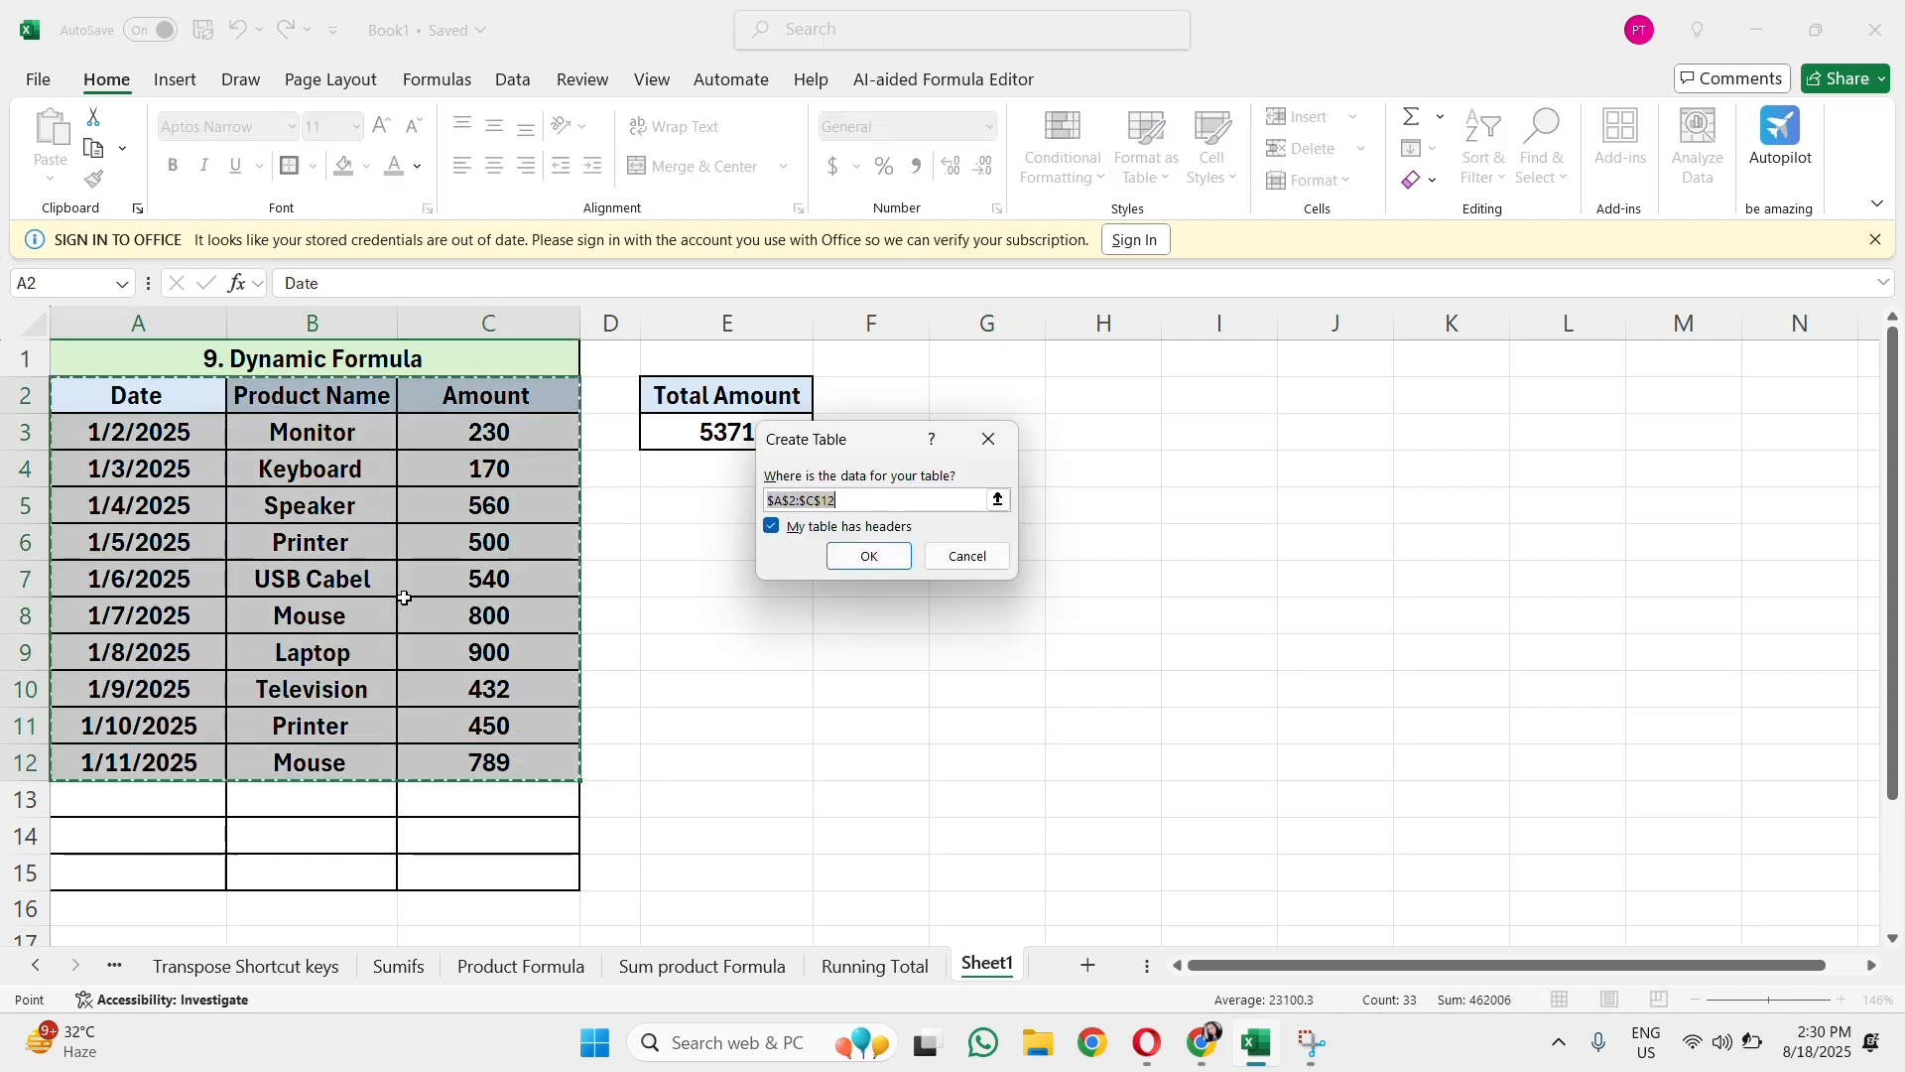
click(869, 557)
click(798, 585)
click(765, 684)
Step: Apply the light black-and-grey gridded style to the table and widen the Product Name column
drag(139, 406, 536, 762)
key(super+shift+s)
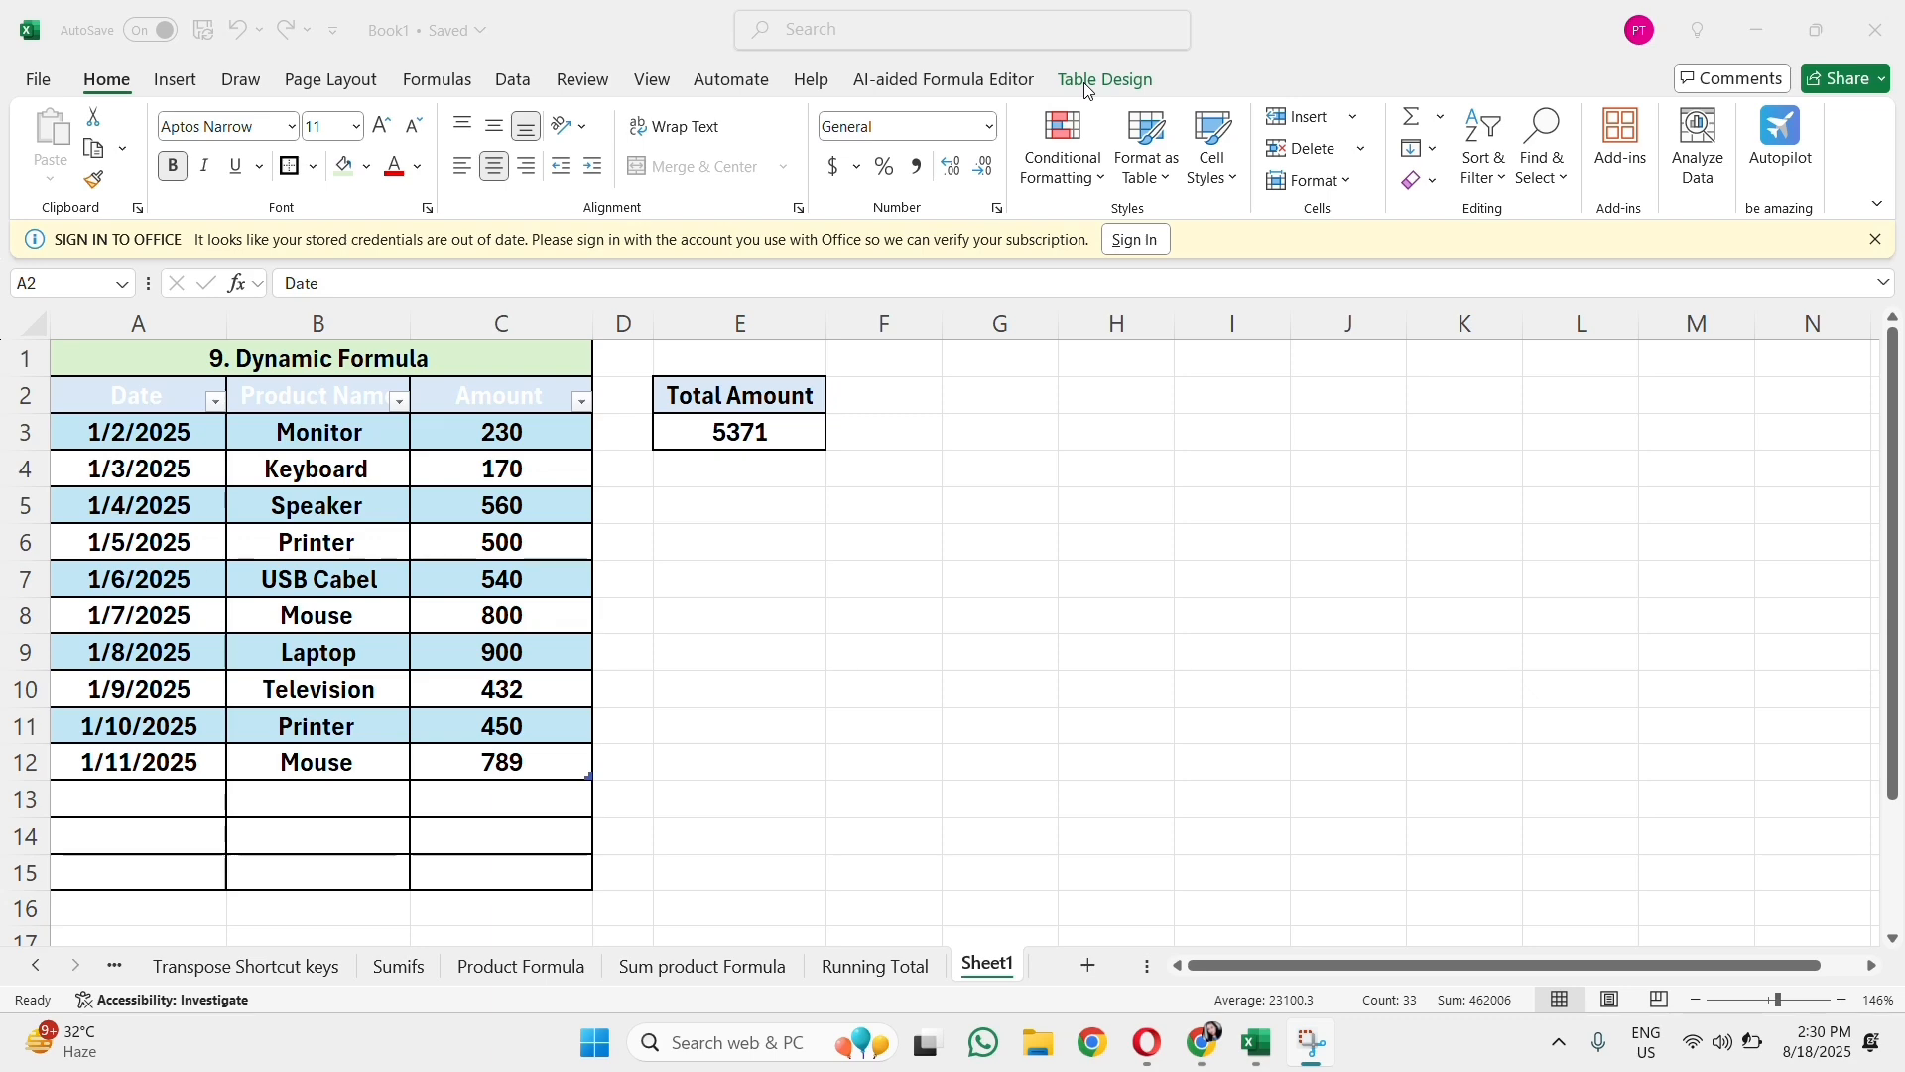
key(Escape)
click(1105, 80)
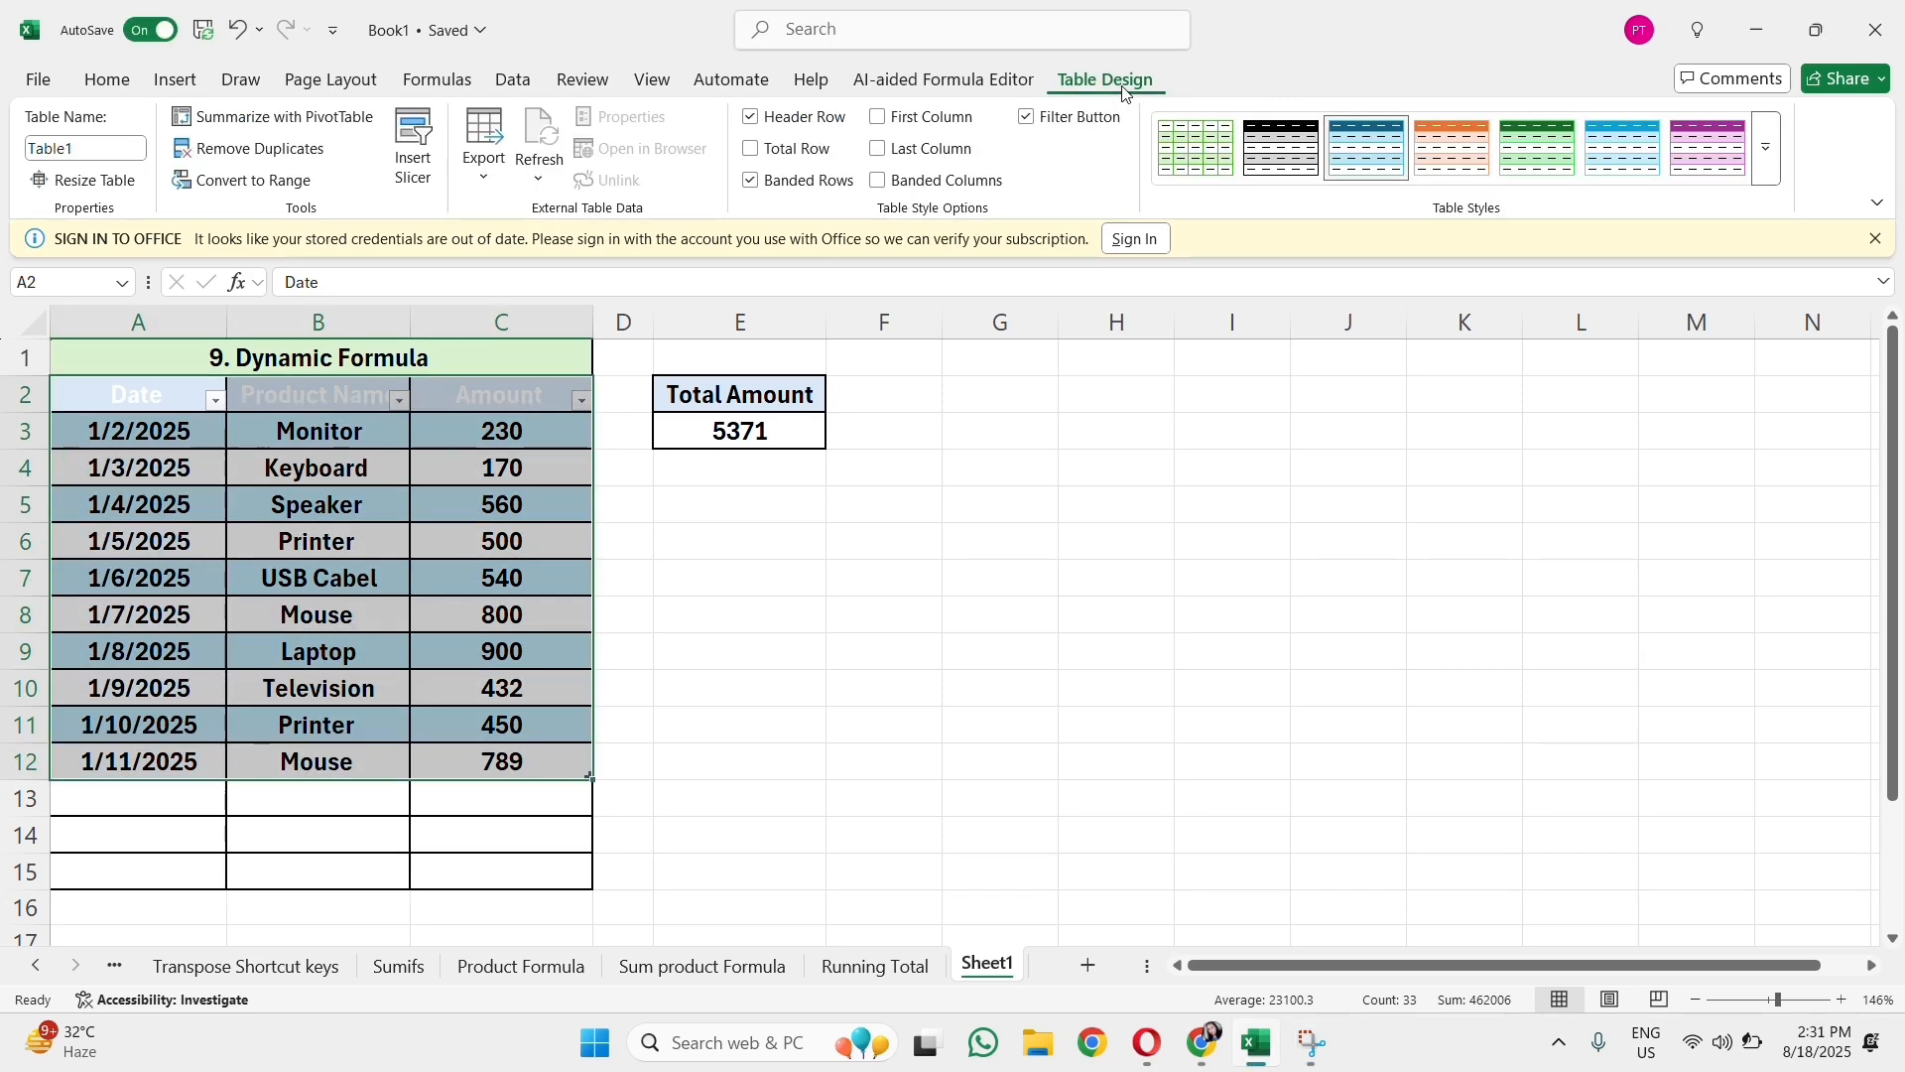
click(1767, 159)
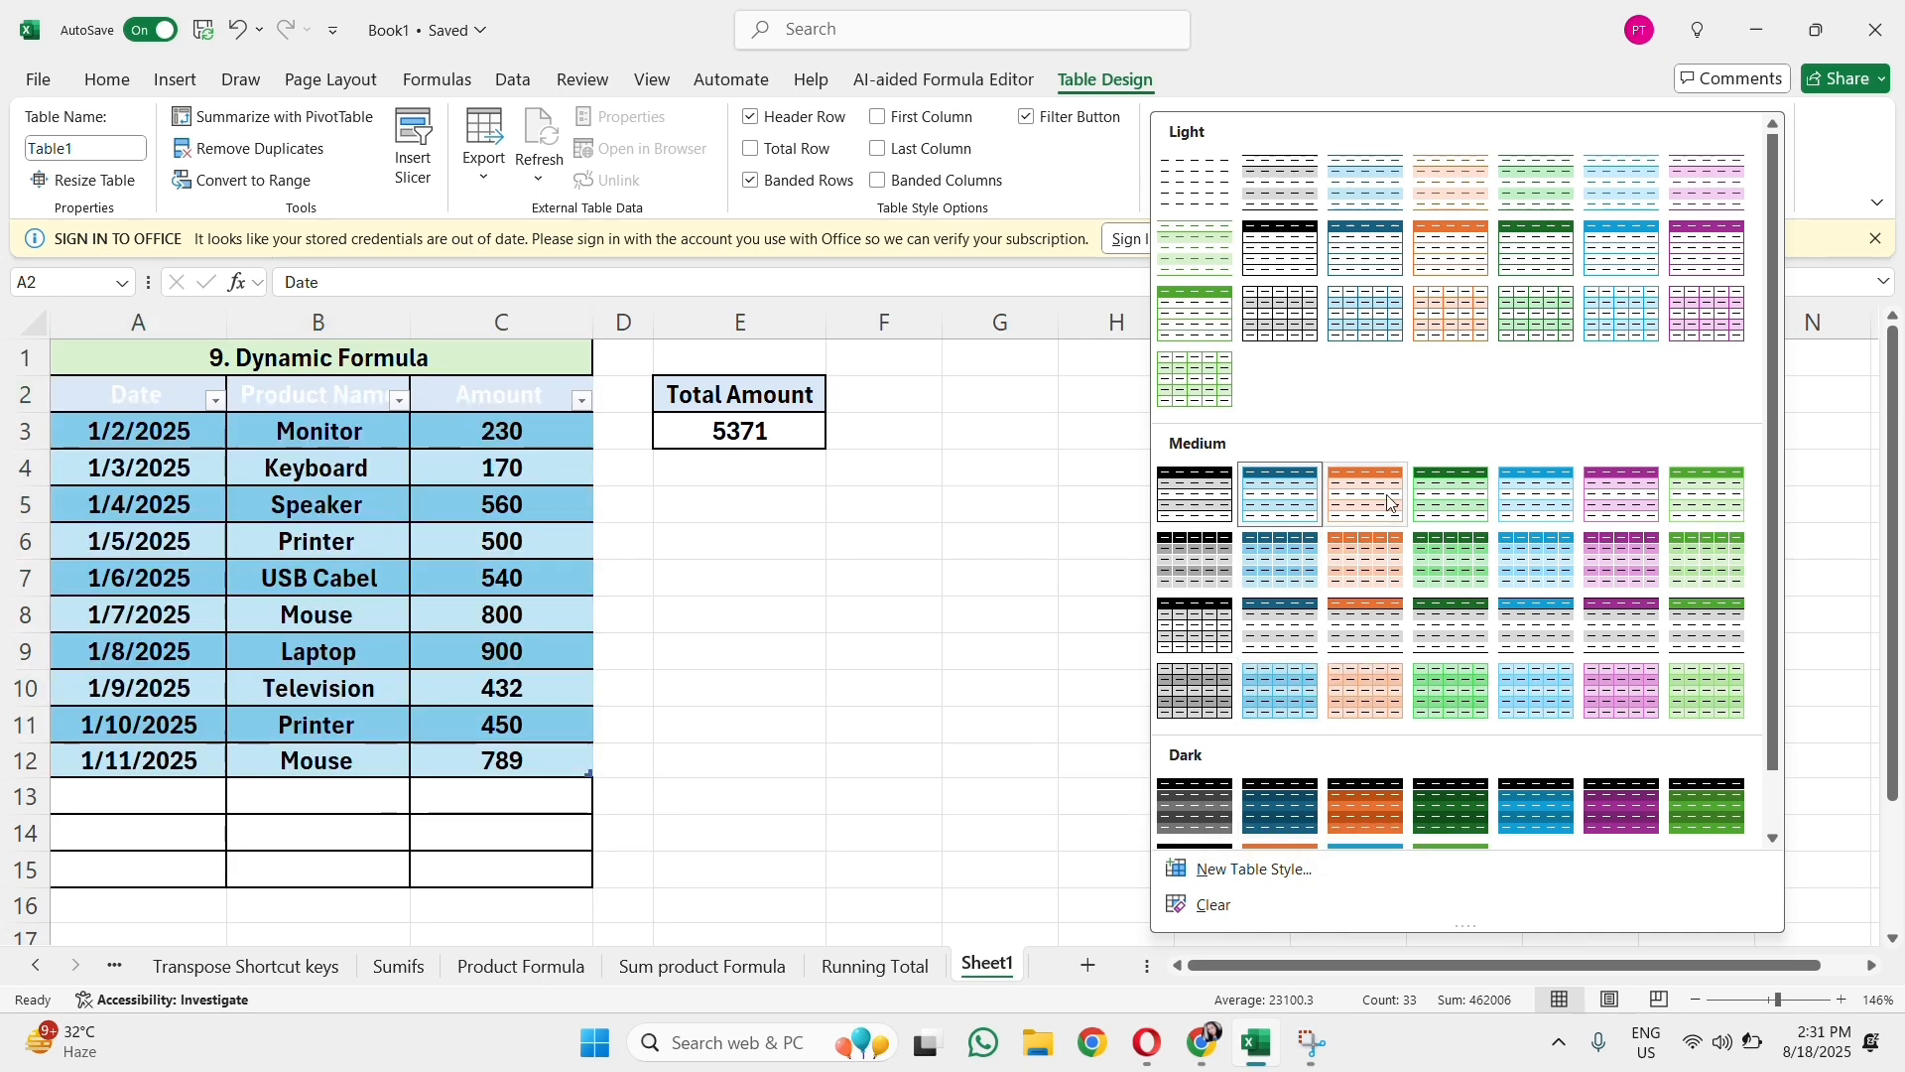
click(1291, 336)
click(740, 725)
drag(410, 323, 454, 322)
Step: Check the SUM range in E3 and copy the table's last record A12:C12 into row 13
click(759, 432)
double_click(759, 432)
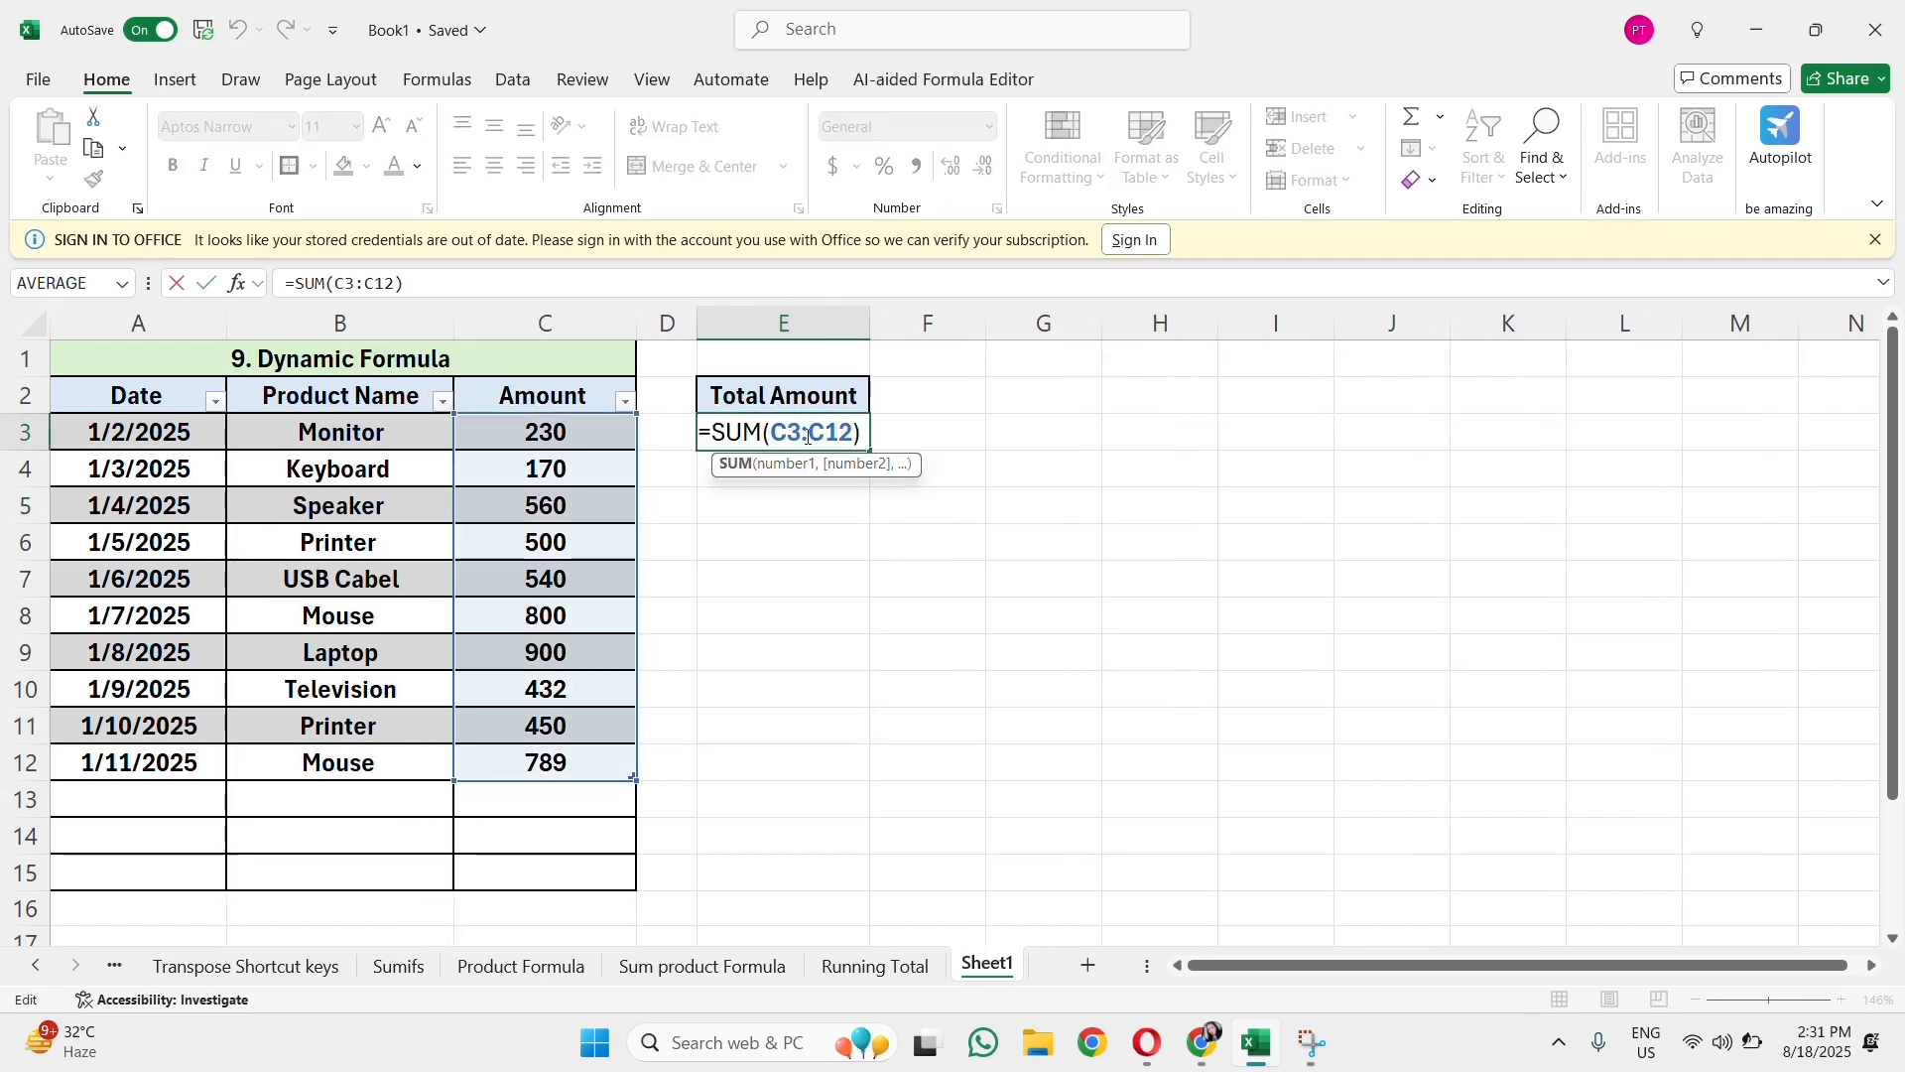
key(Escape)
drag(192, 766, 502, 759)
key(ctrl+c)
click(160, 800)
key(ctrl+v)
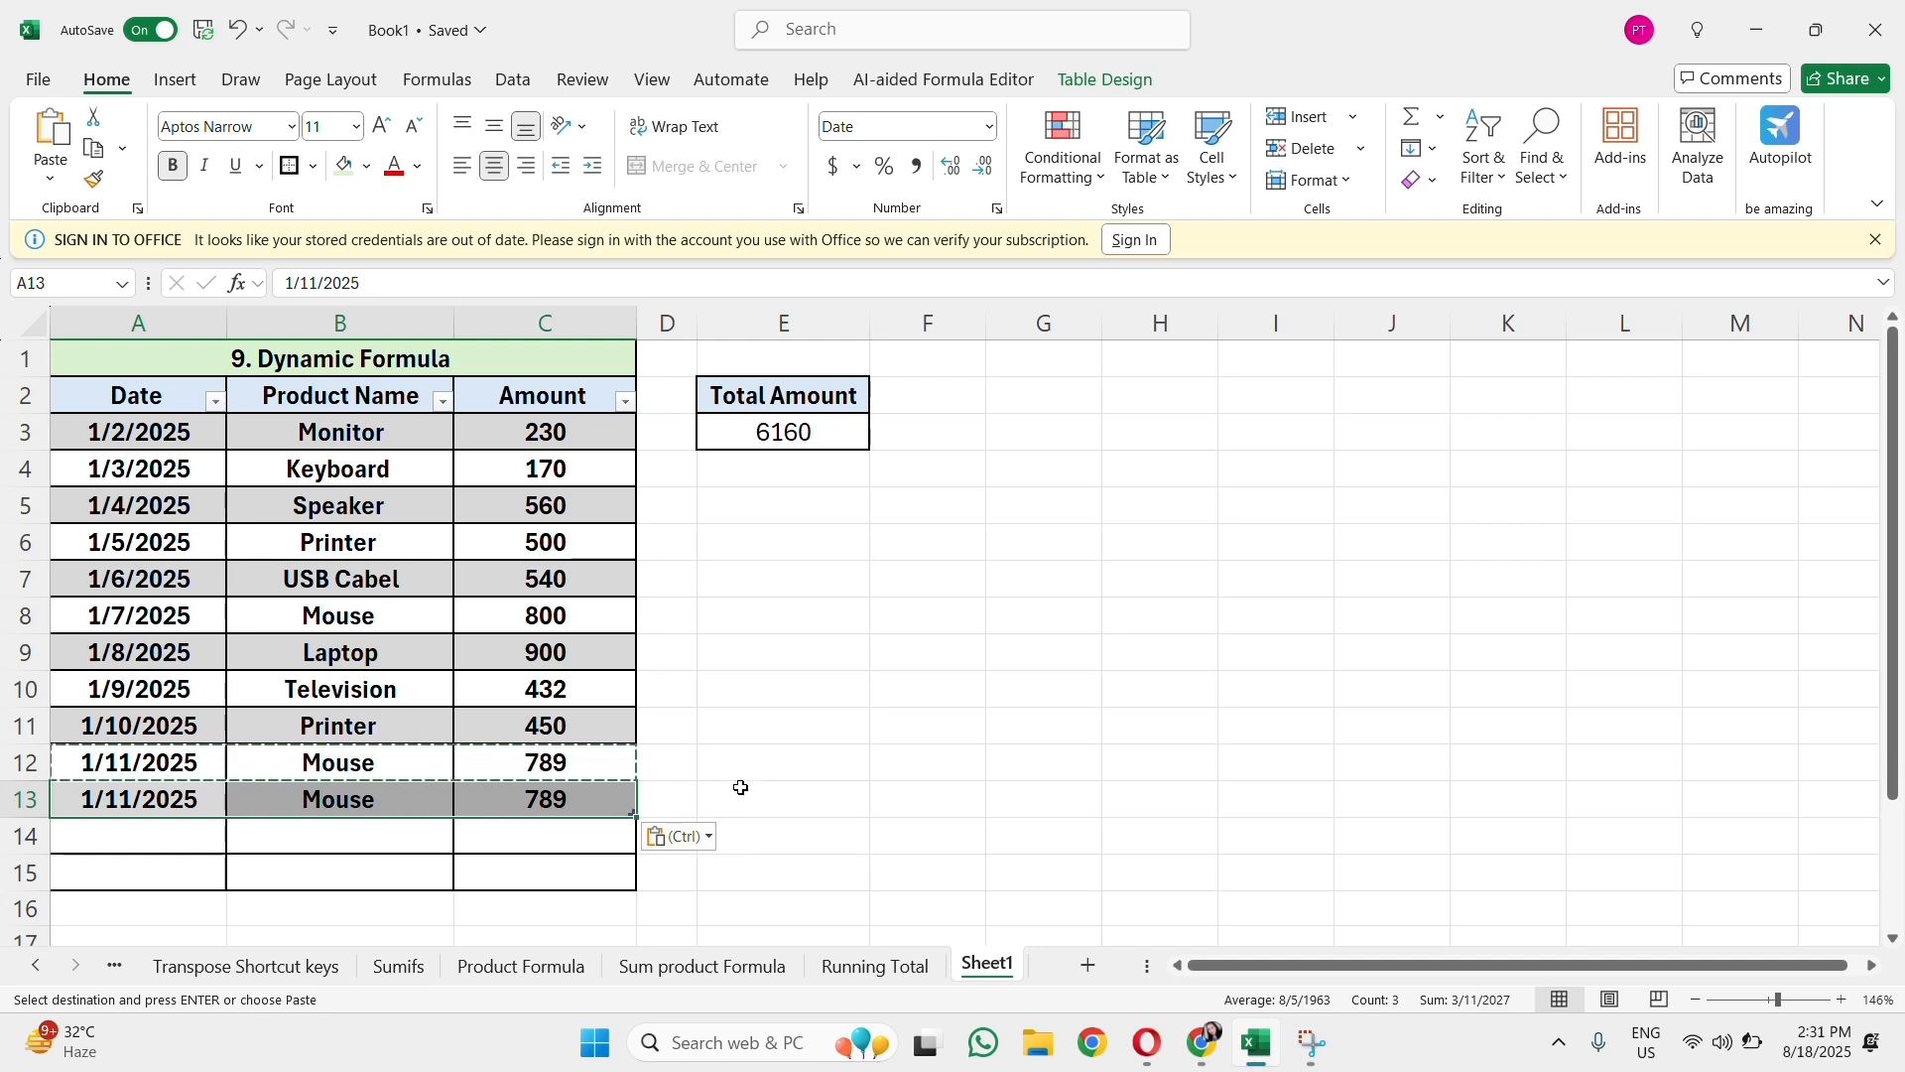
Step: Set the Amount of the copied record in C13 to 534 and check the SUM range in E3
click(740, 787)
double_click(560, 797)
key(BackSpace)
key(BackSpace)
key(BackSpace)
text(534)
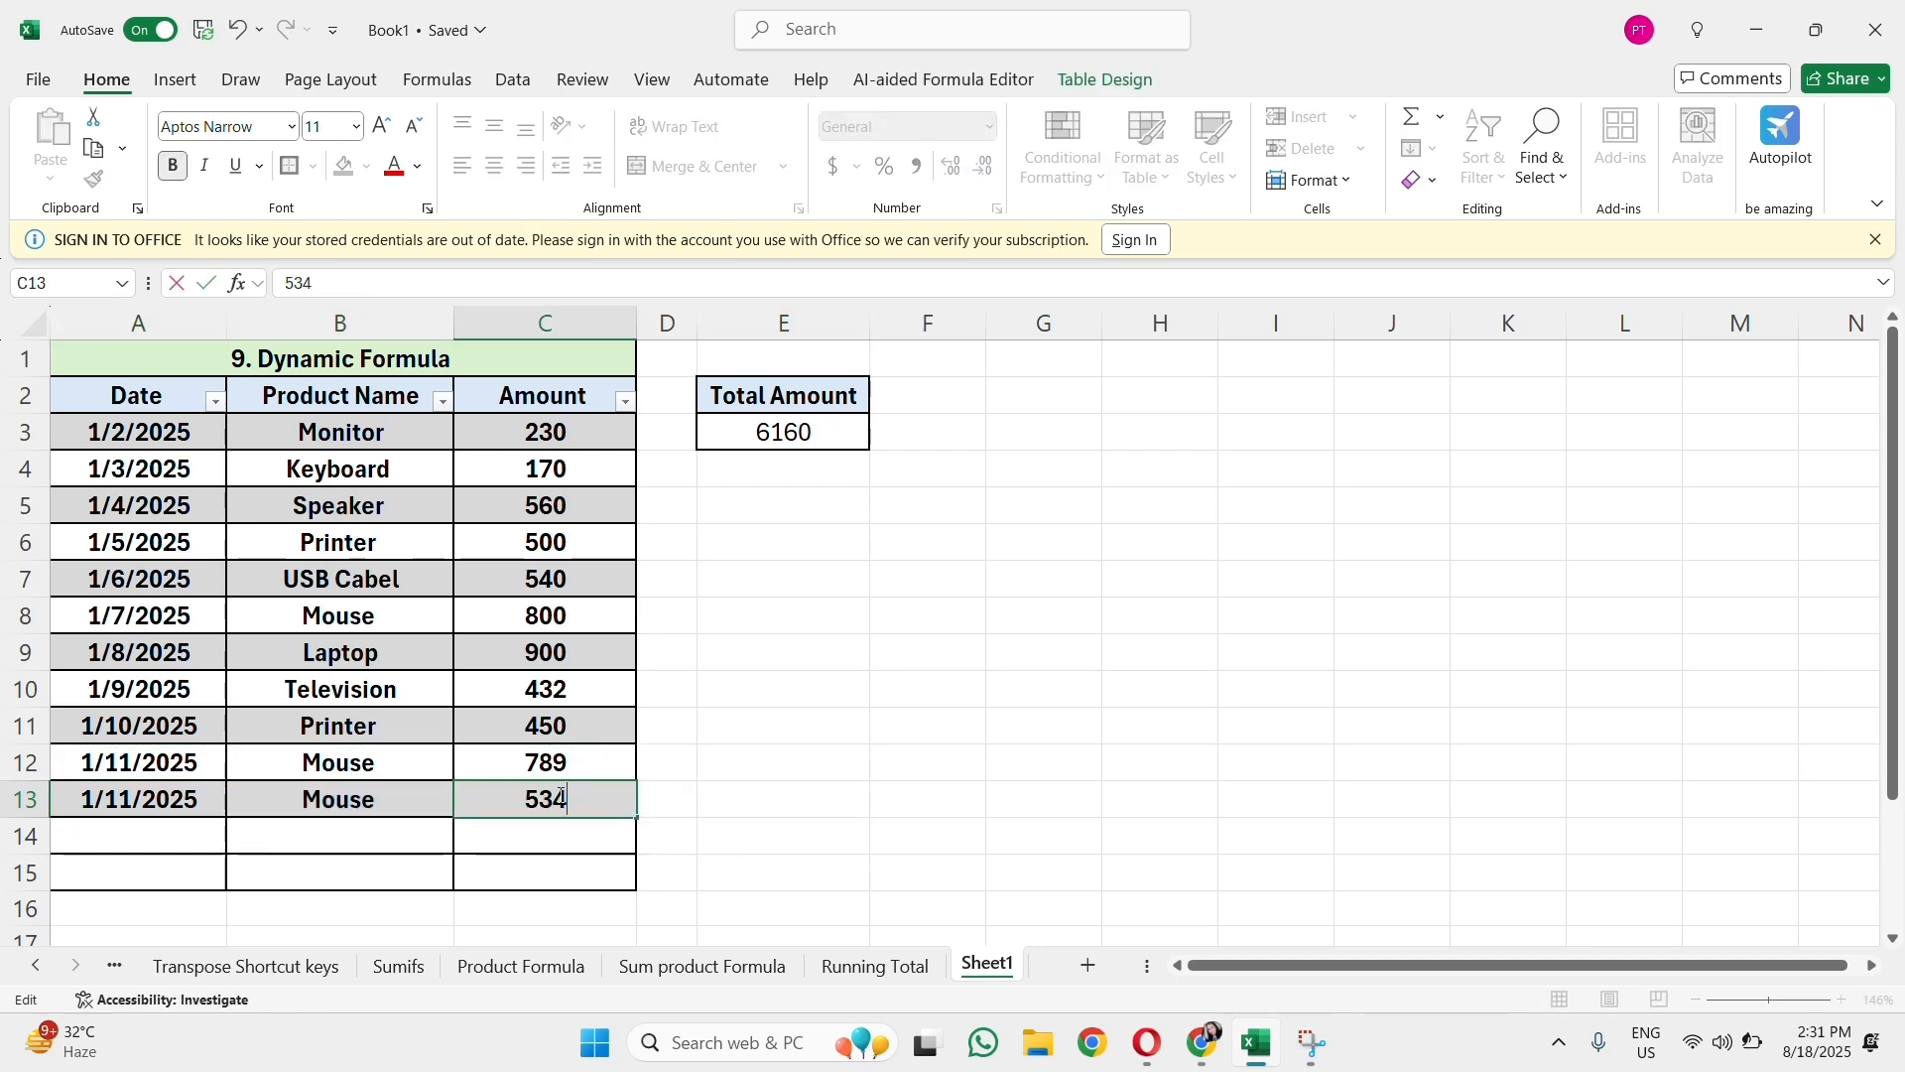
key(Return)
click(799, 431)
double_click(798, 432)
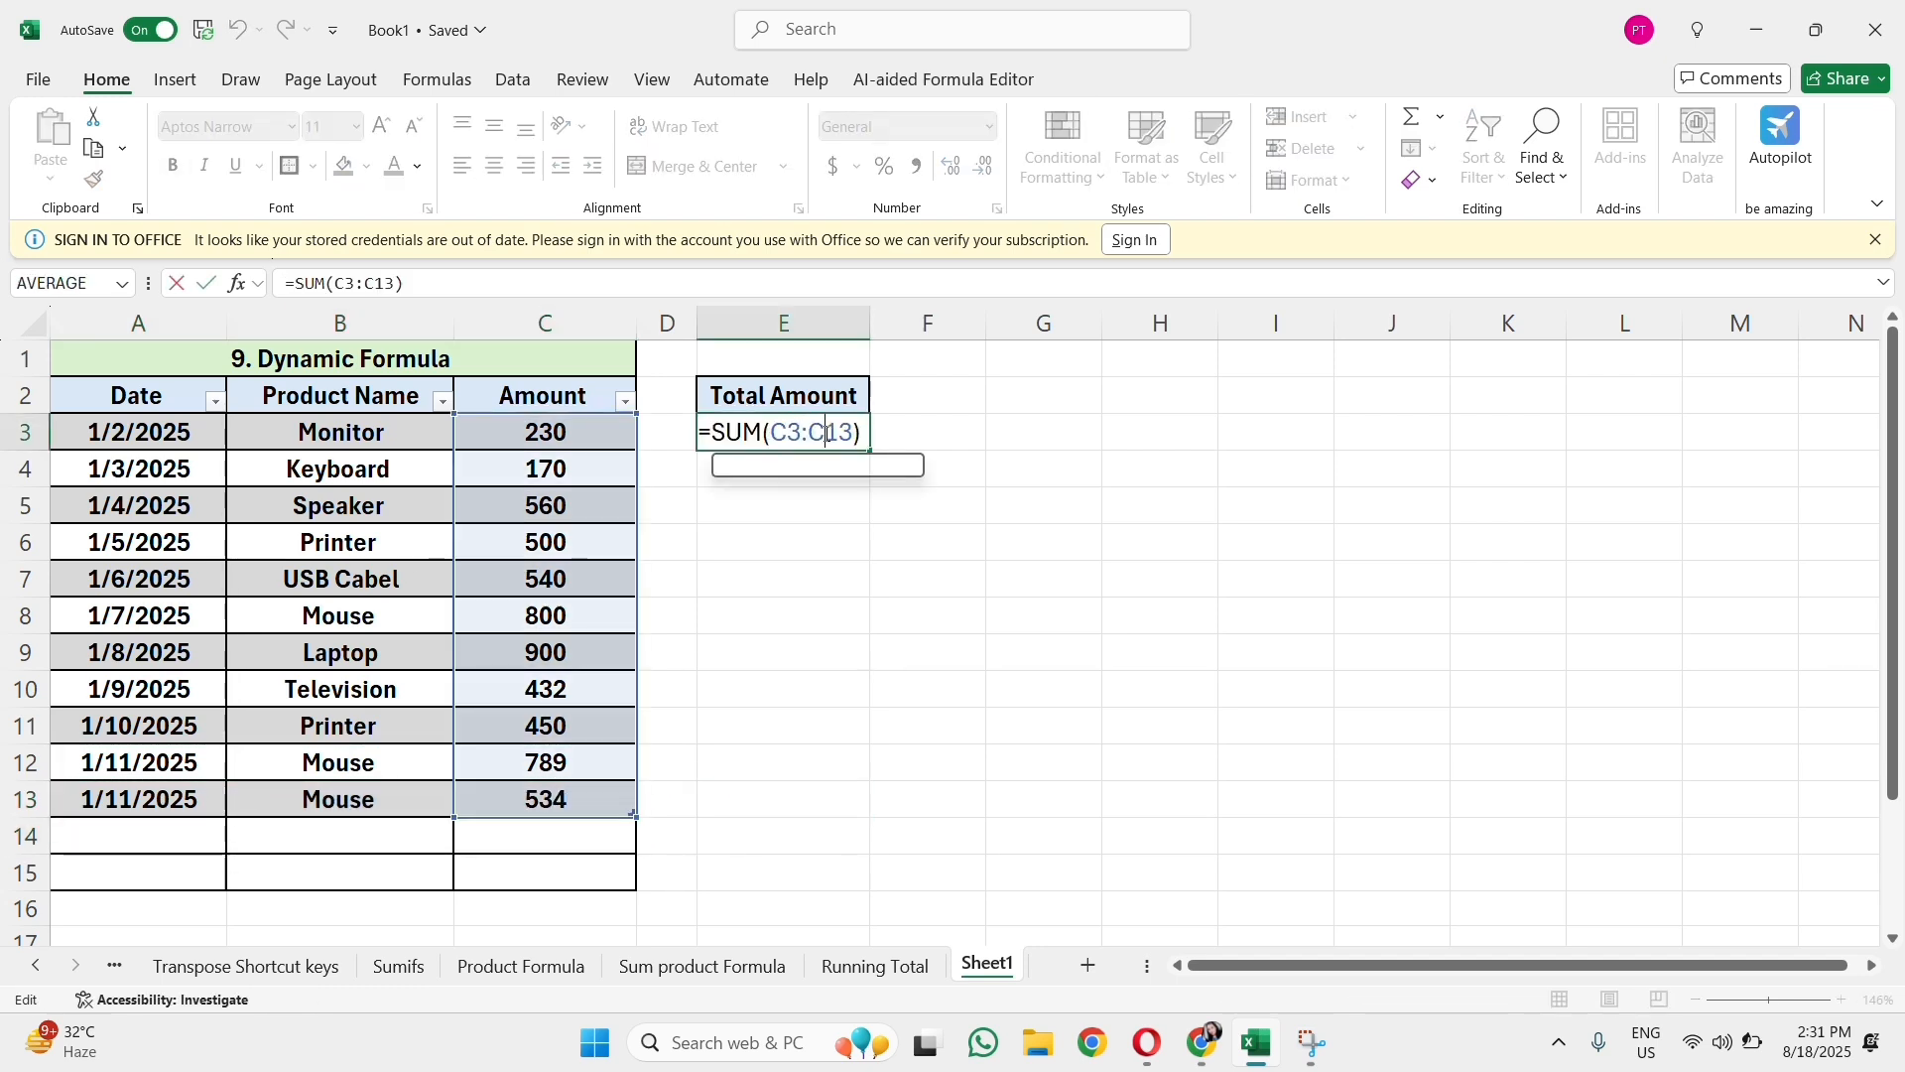
key(Escape)
Step: Add 5644 as a new Amount in C14 directly below the table and check the SUM formula in E3
click(523, 824)
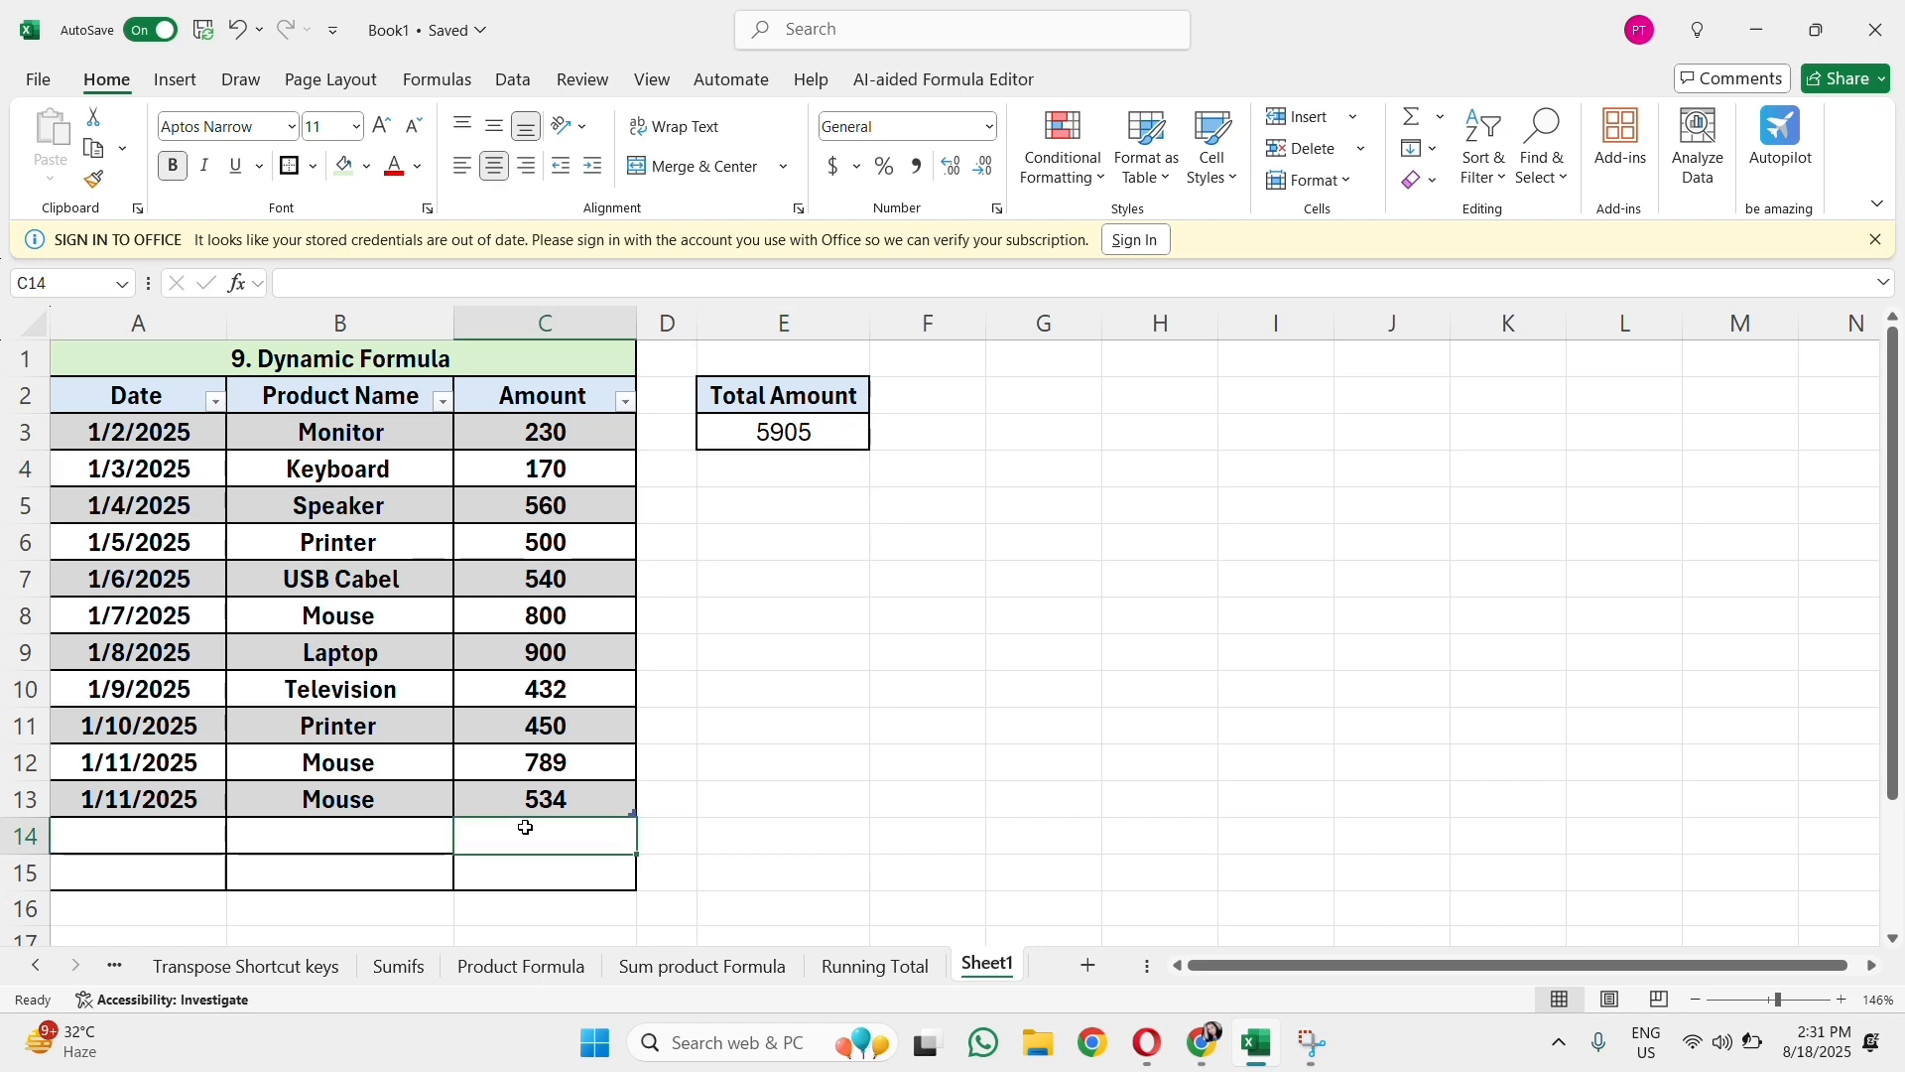
text(5644)
key(Return)
click(793, 436)
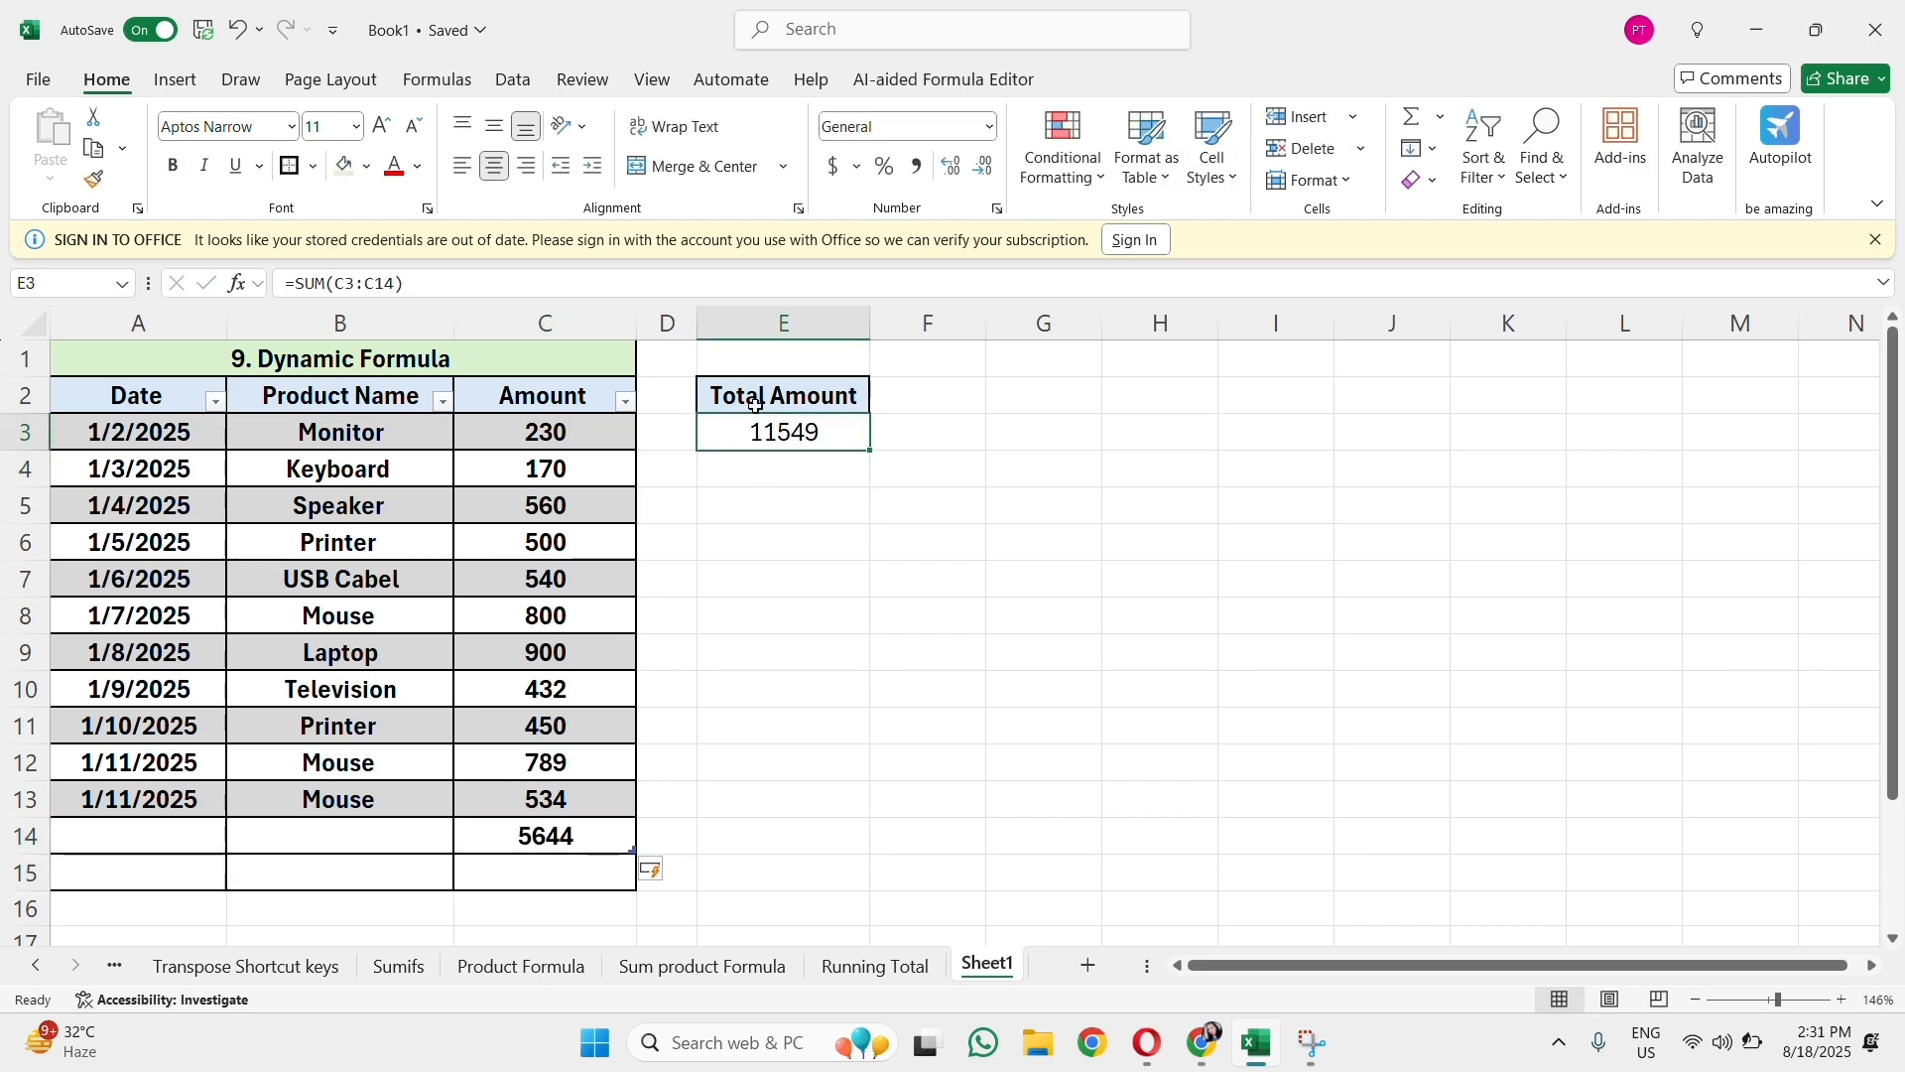
double_click(779, 429)
click(862, 751)
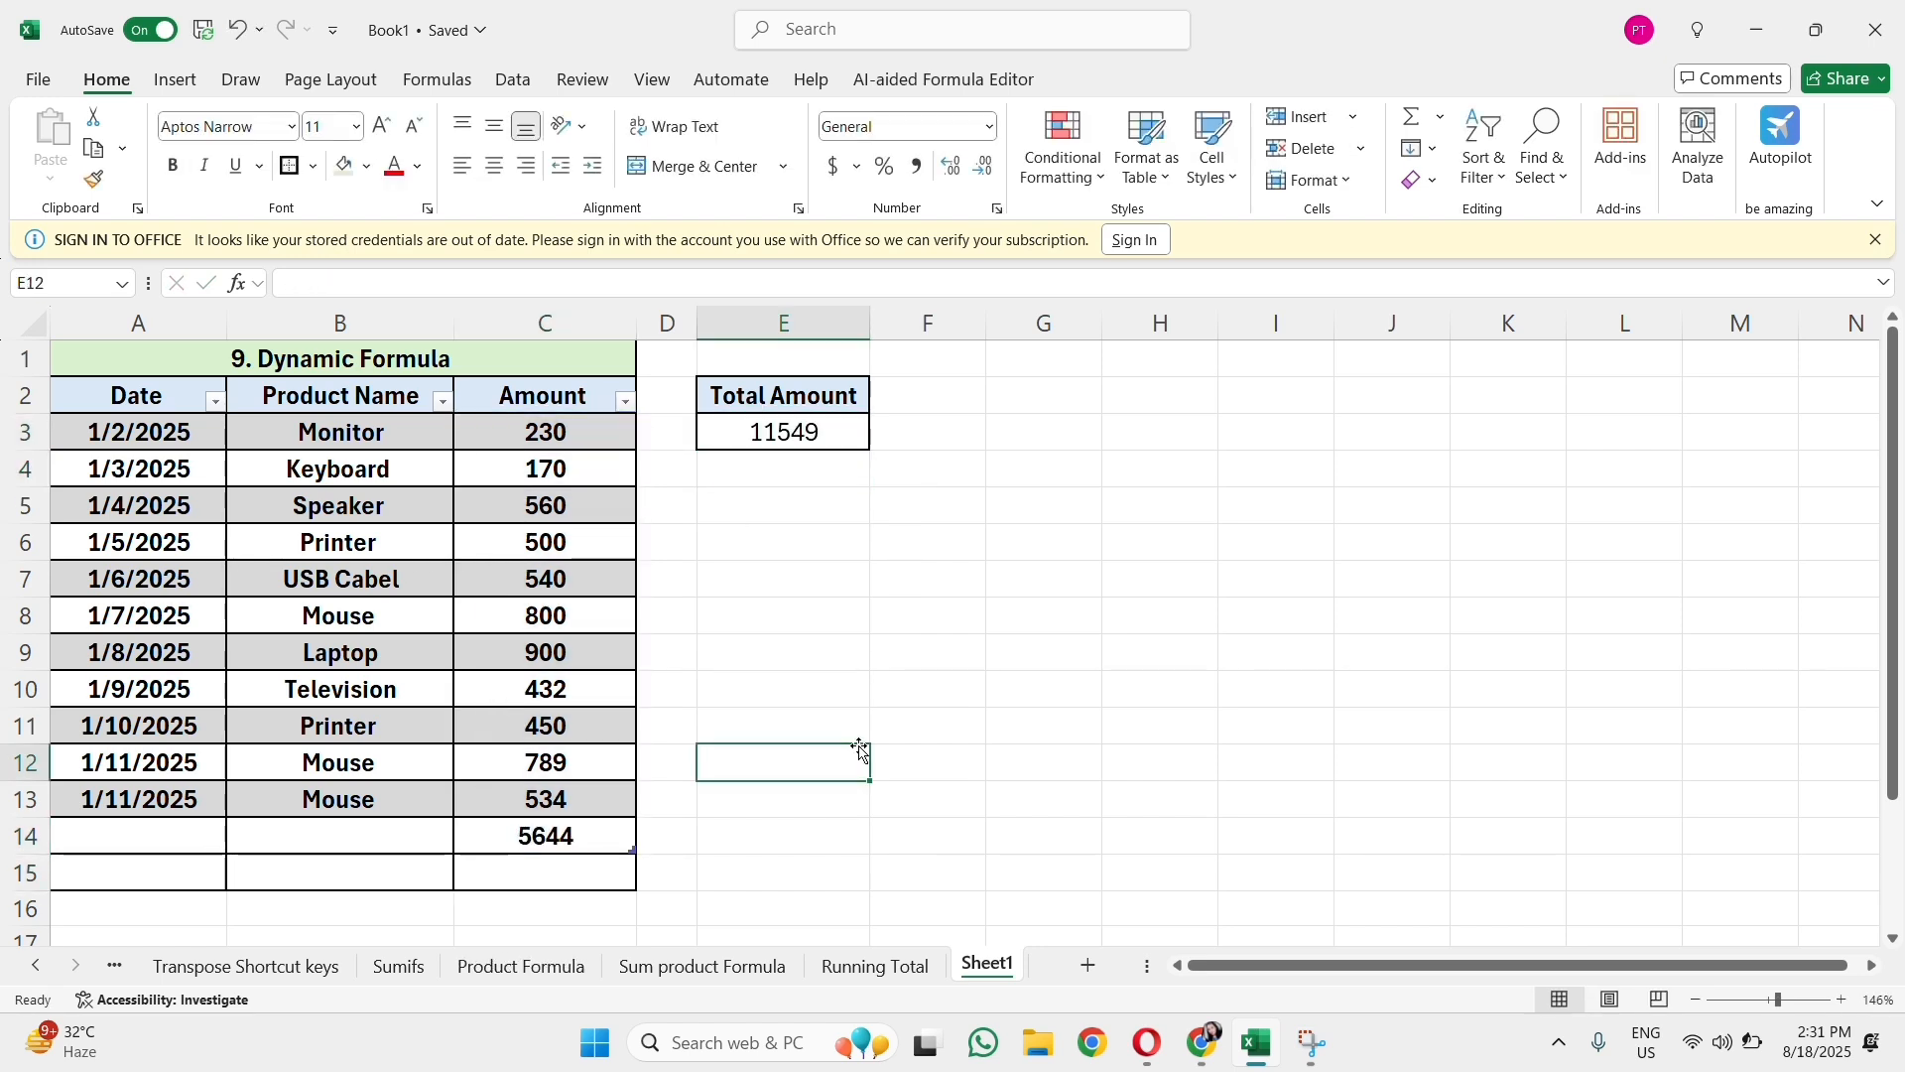
click(787, 586)
click(787, 514)
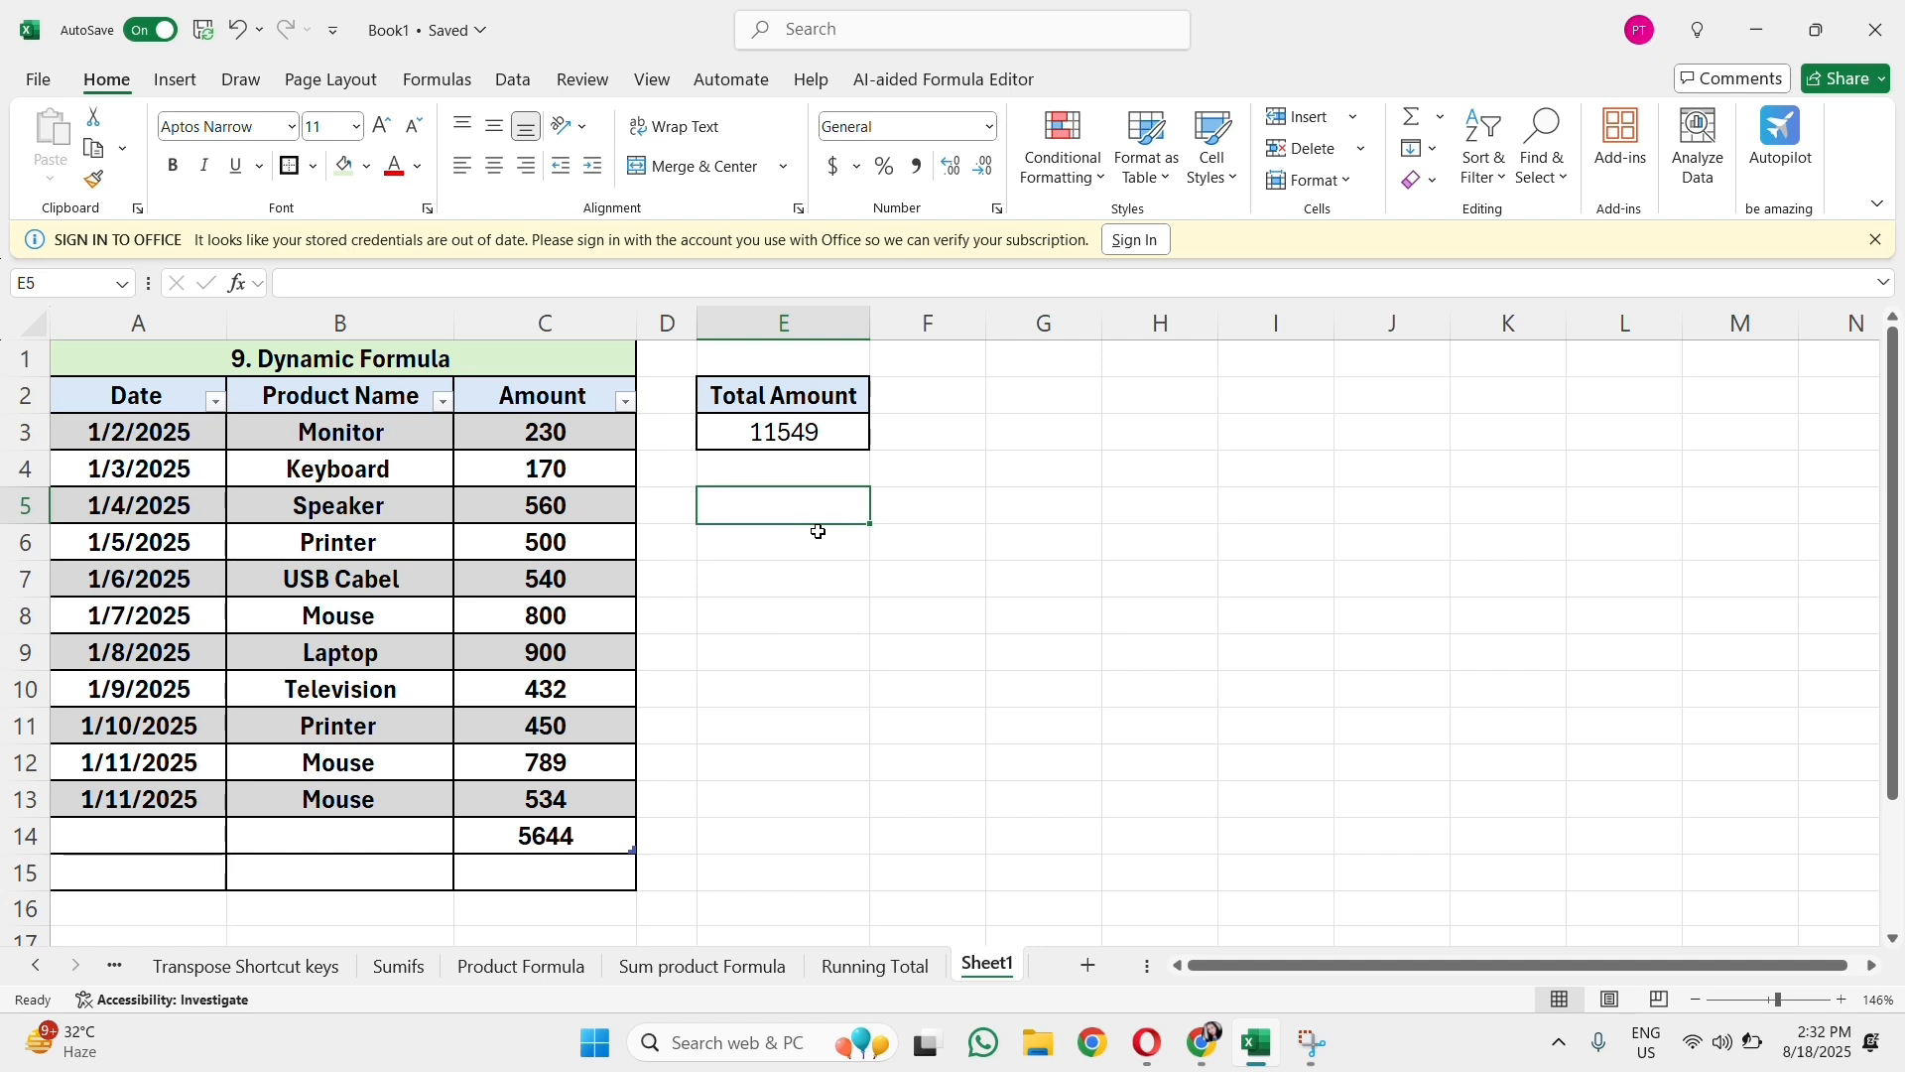
key(ctrl+Home)
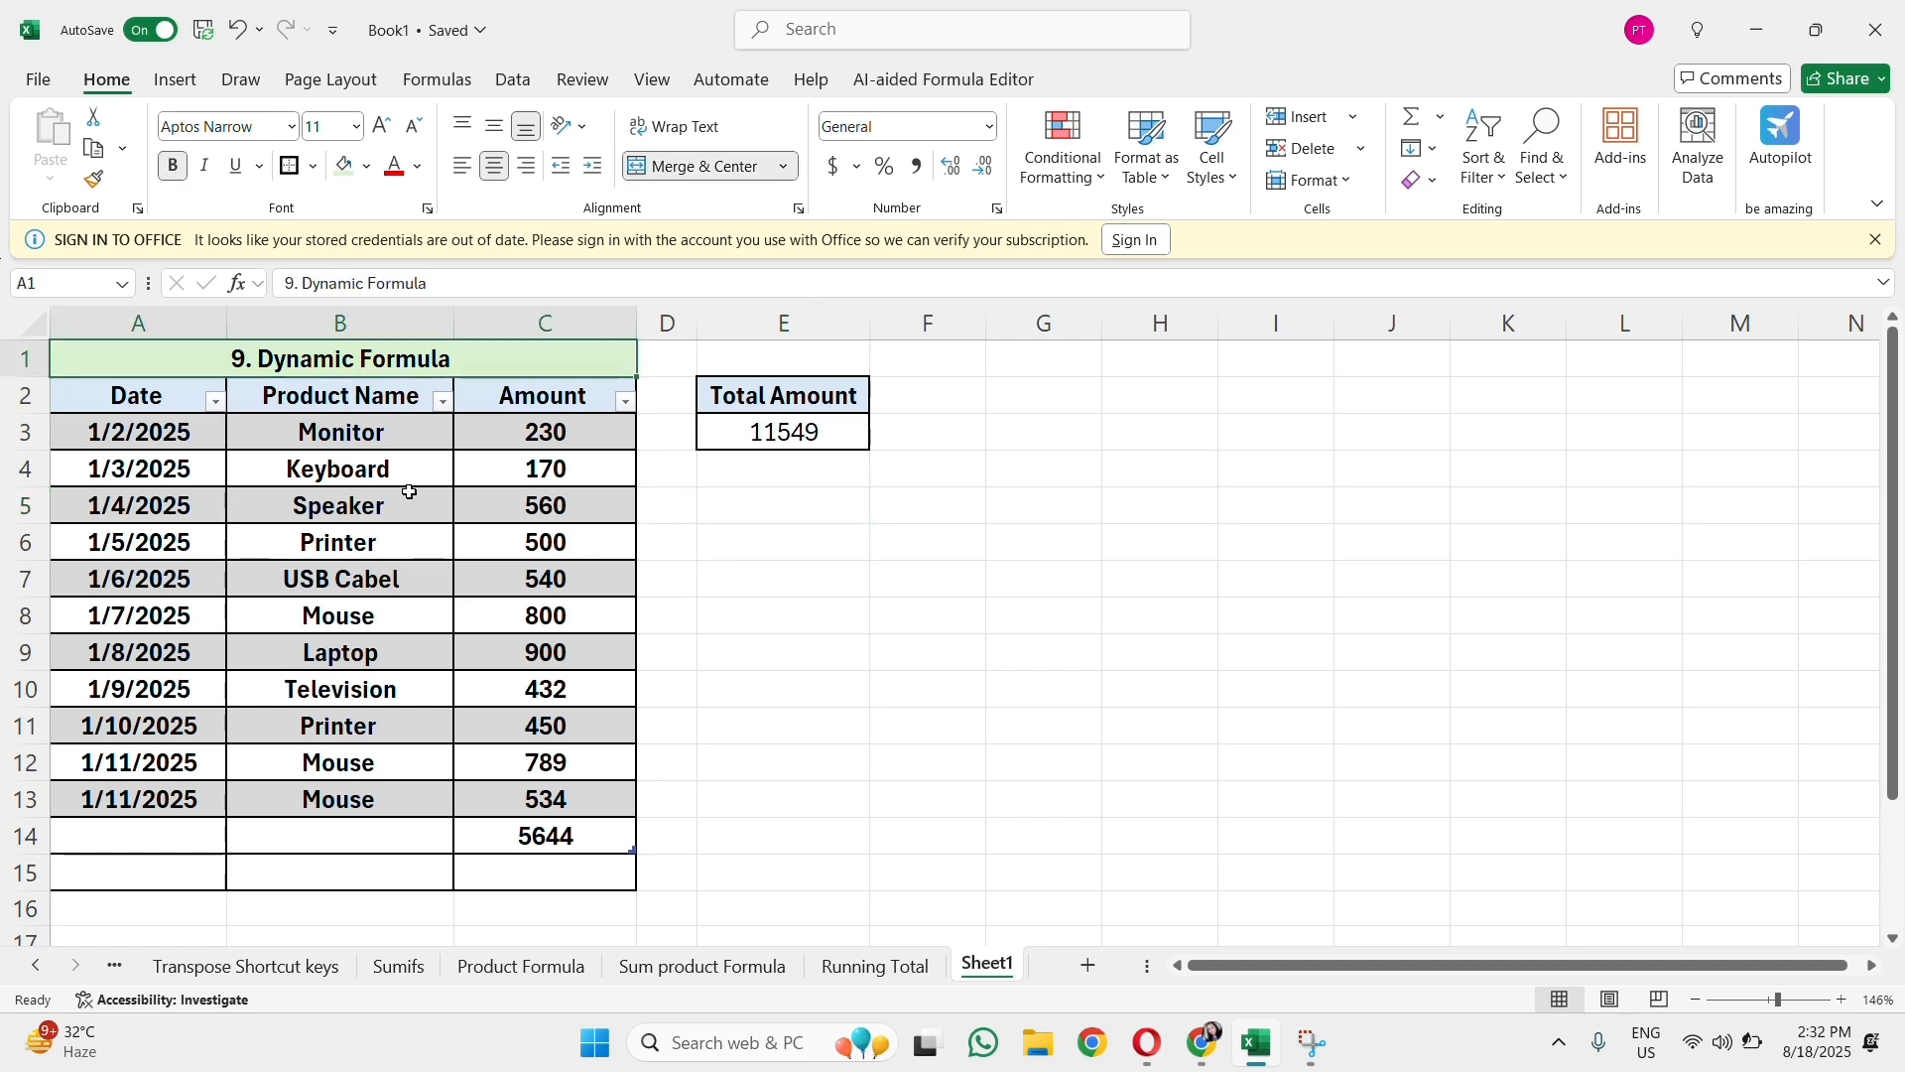
Step: Select the empty Date and Product Name cells A14:B14 in the table's last row
drag(199, 833, 322, 827)
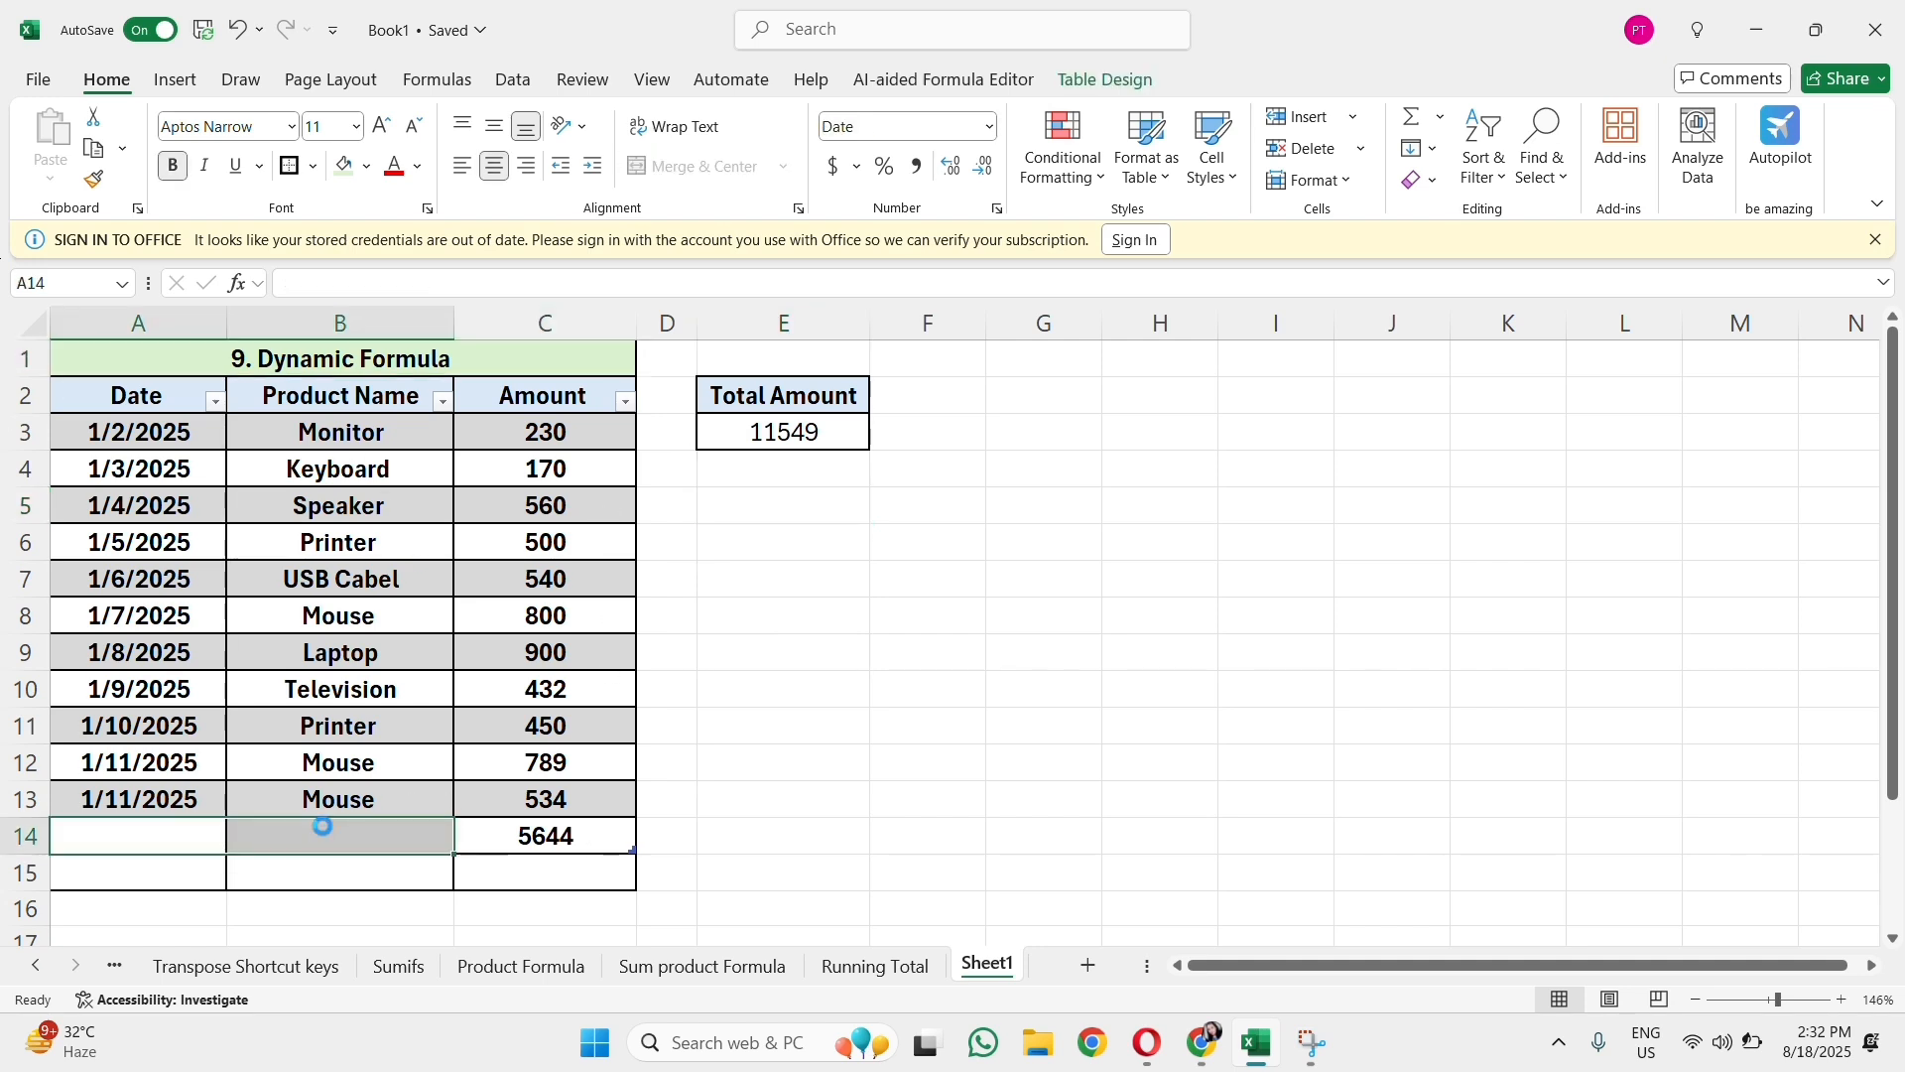